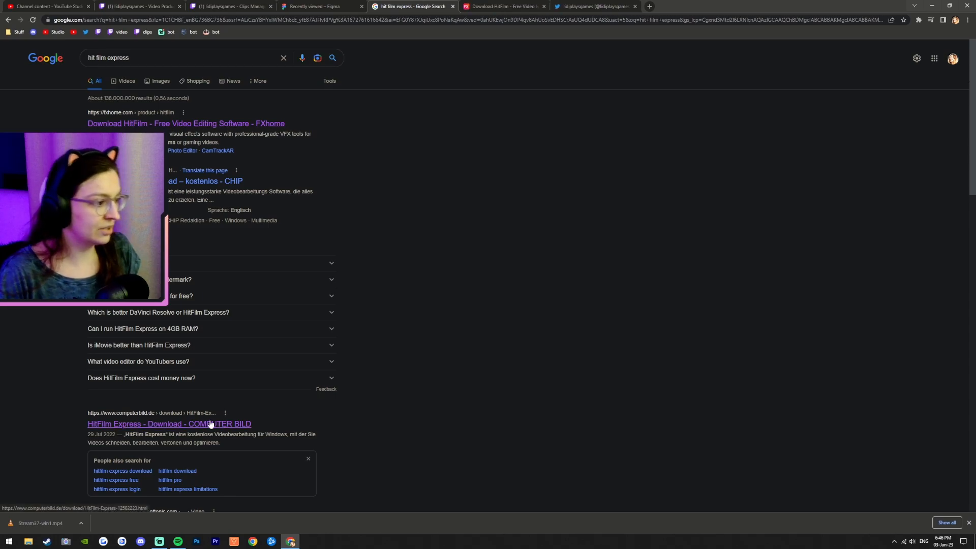
# Step: Open the COMPUTER BILD HitFilm Express download page in a new tab and accept its cookie notice
pyautogui.middleClick(104, 425)
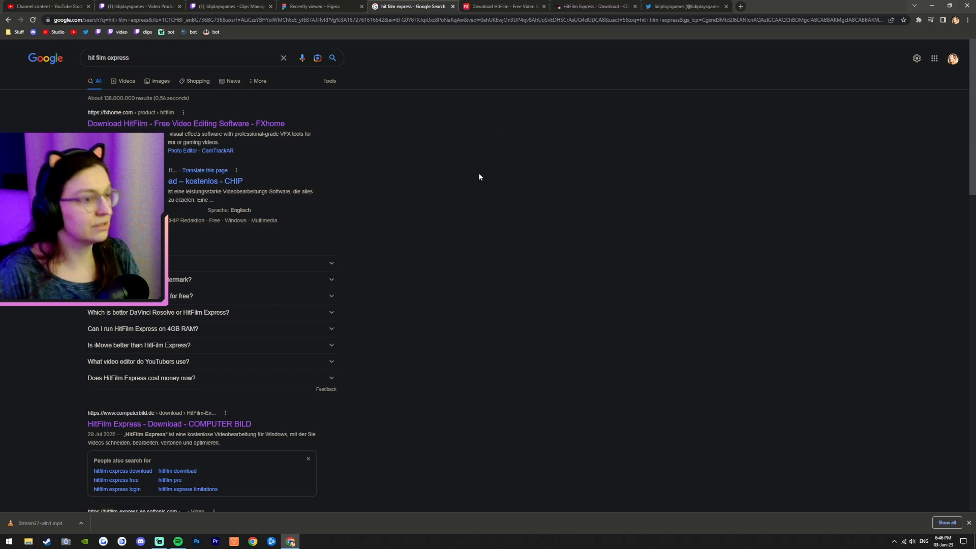
pyautogui.click(592, 6)
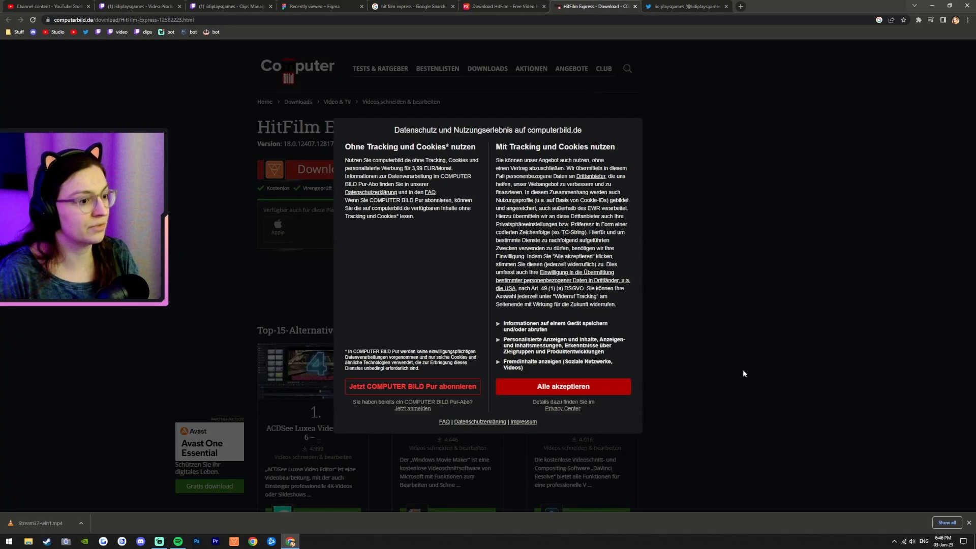
pyautogui.click(564, 386)
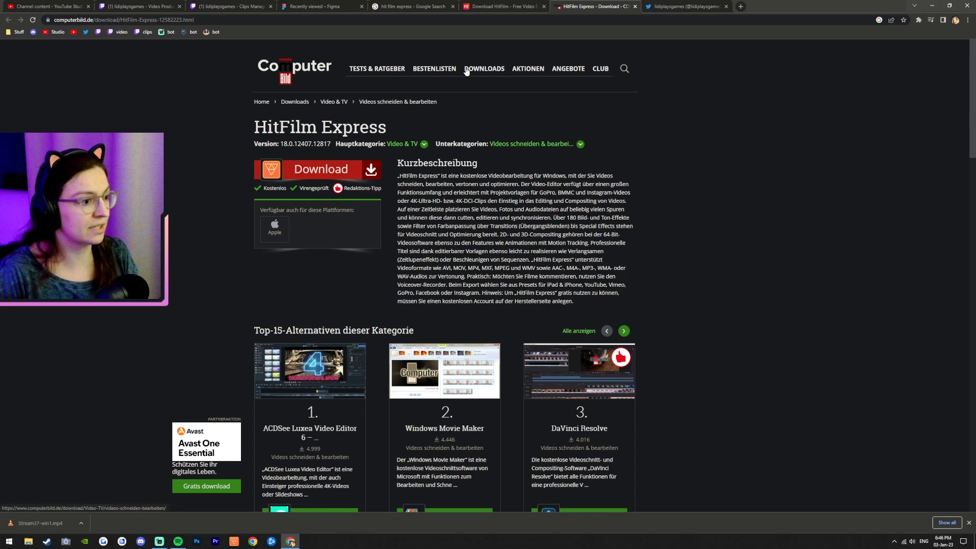
# Step: Browse the FXhome HitFilm product page and compare it with the COMPUTER BILD download page
pyautogui.click(482, 6)
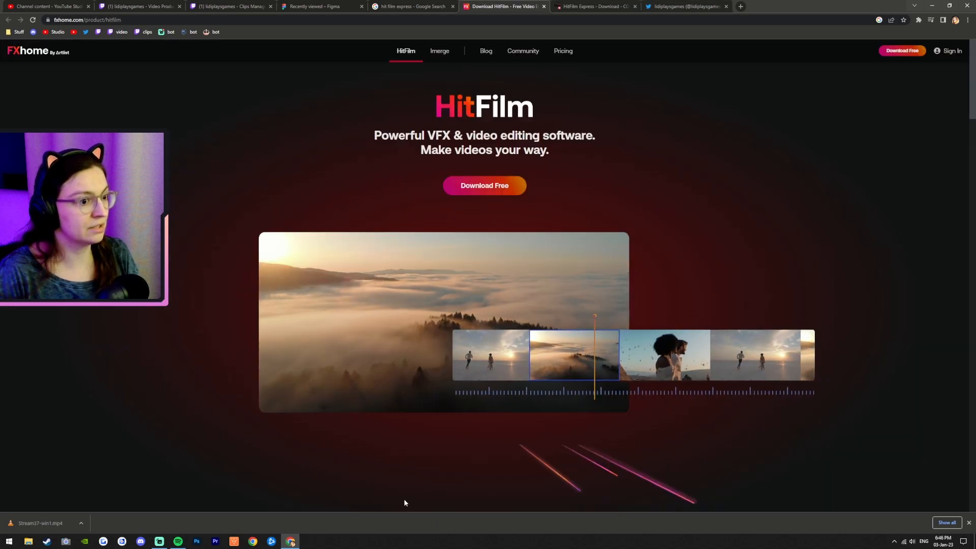
pyautogui.scroll(-20, 402, 501)
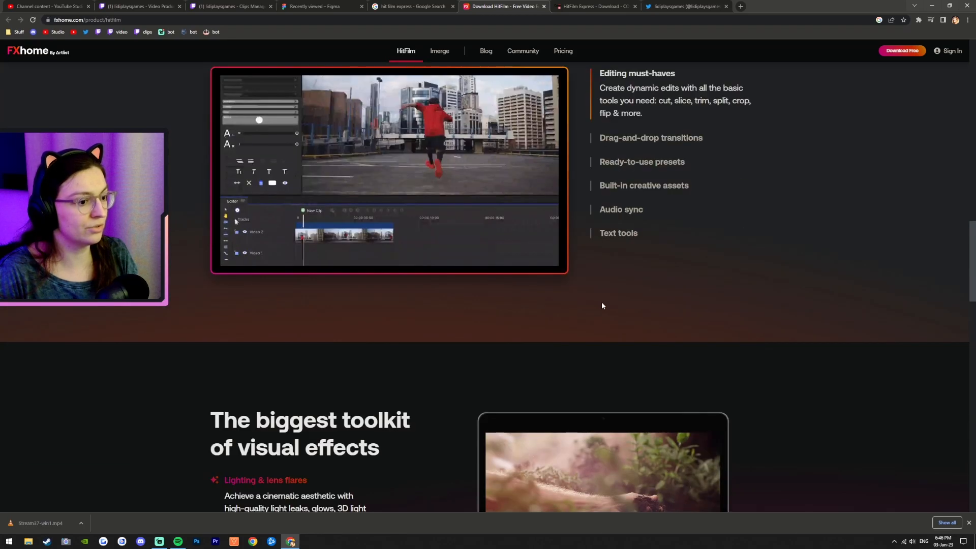
pyautogui.scroll(-15, 602, 306)
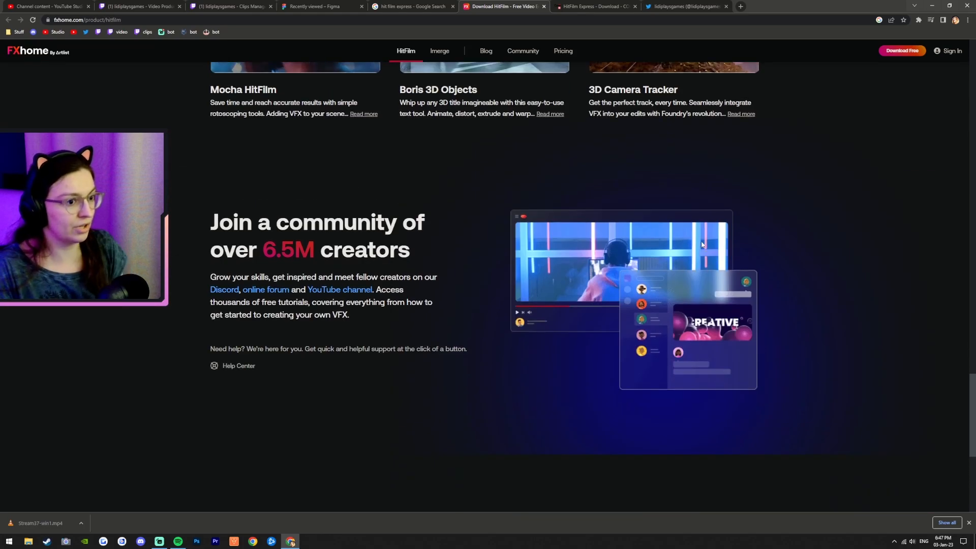
pyautogui.scroll(-4, 696, 265)
pyautogui.scroll(3, 695, 269)
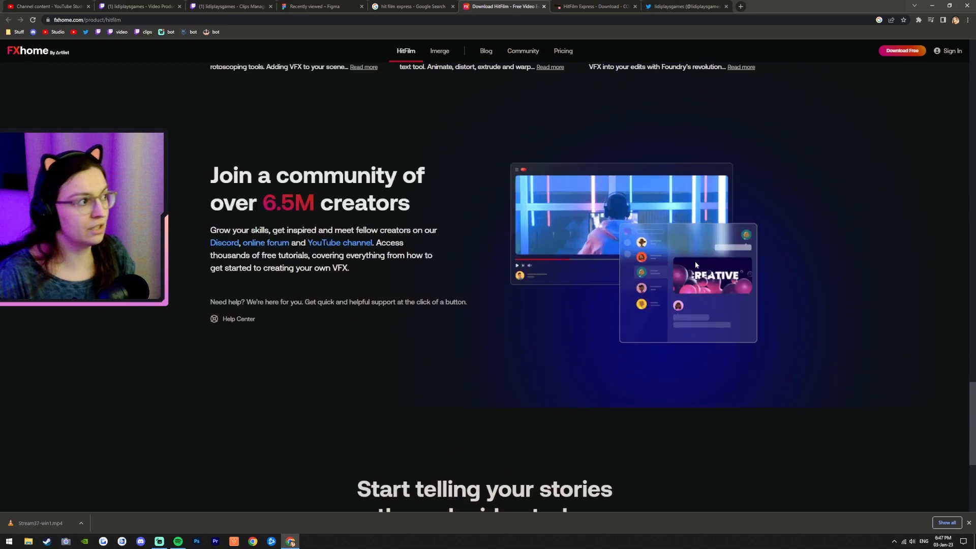
pyautogui.scroll(15, 695, 269)
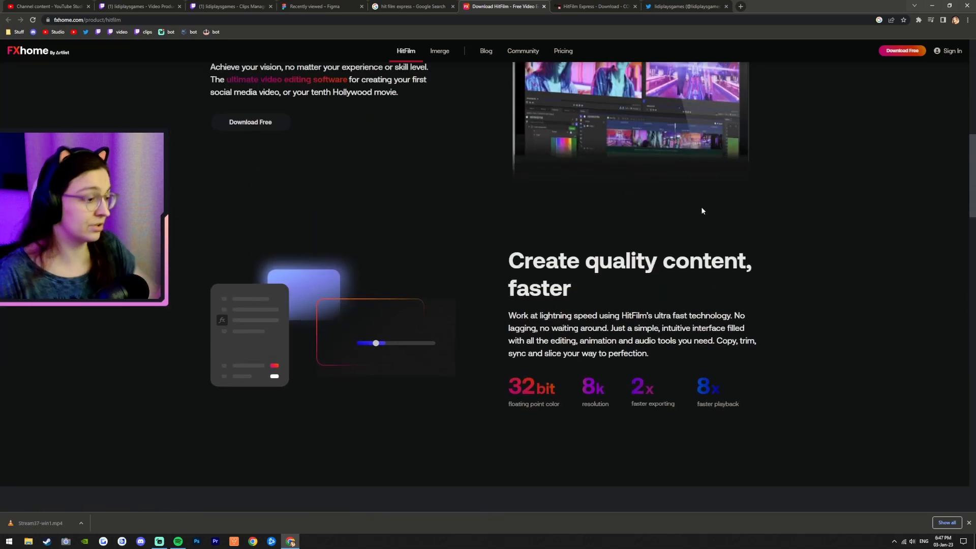
pyautogui.scroll(10, 701, 203)
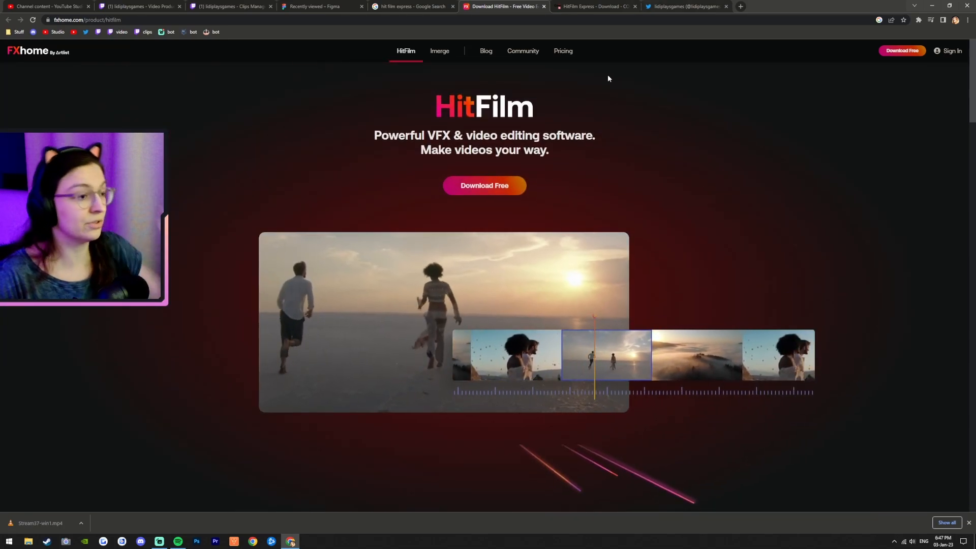
pyautogui.click(588, 5)
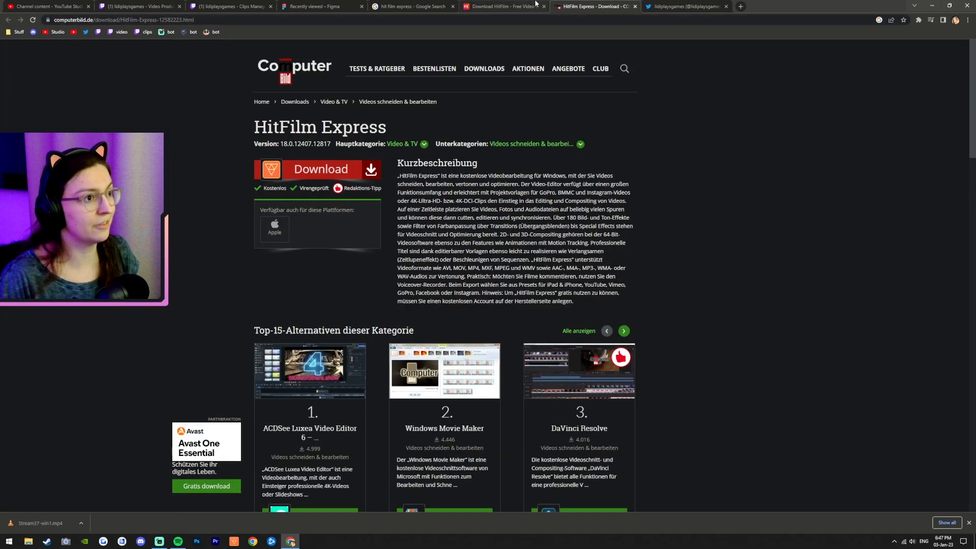
pyautogui.click(537, 5)
pyautogui.click(560, 7)
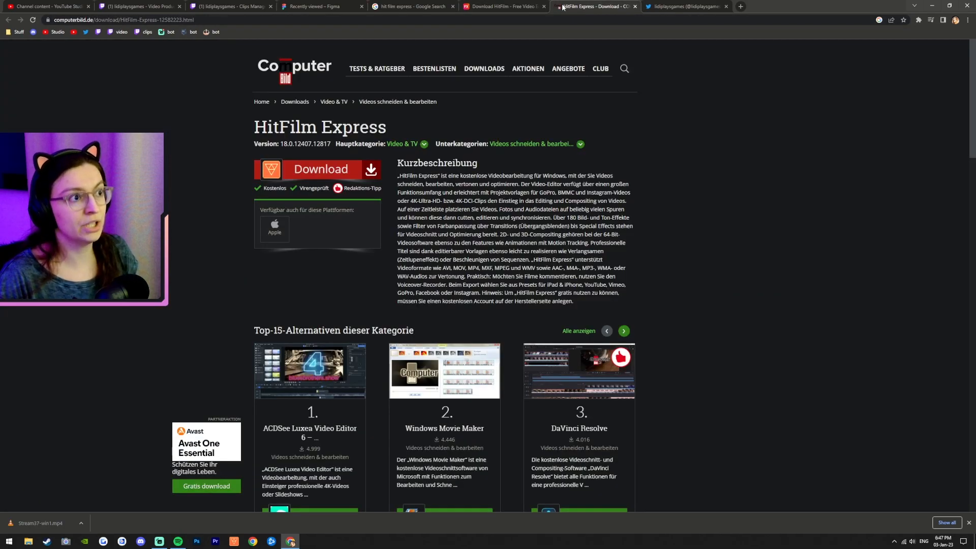
pyautogui.click(498, 6)
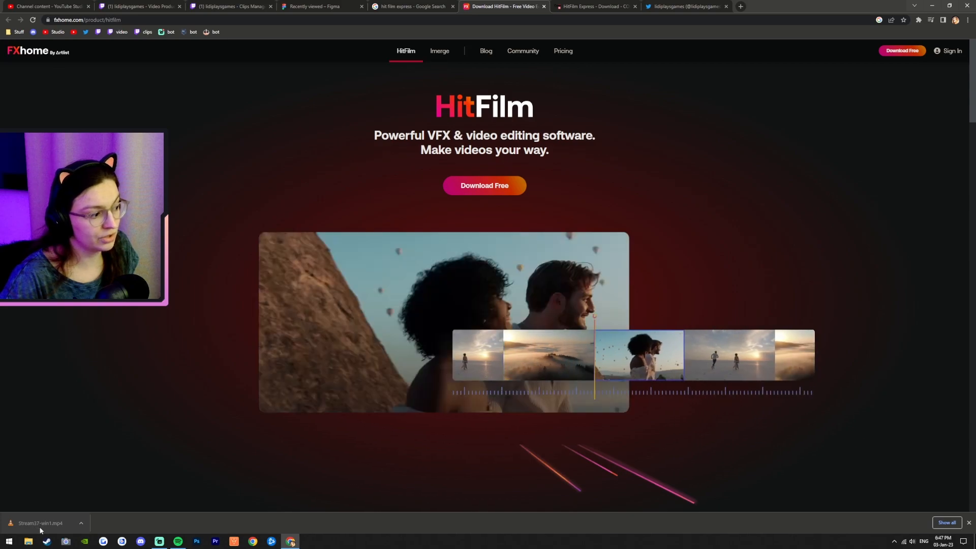
# Step: Launch HitFilm Express and start a new project
pyautogui.click(235, 544)
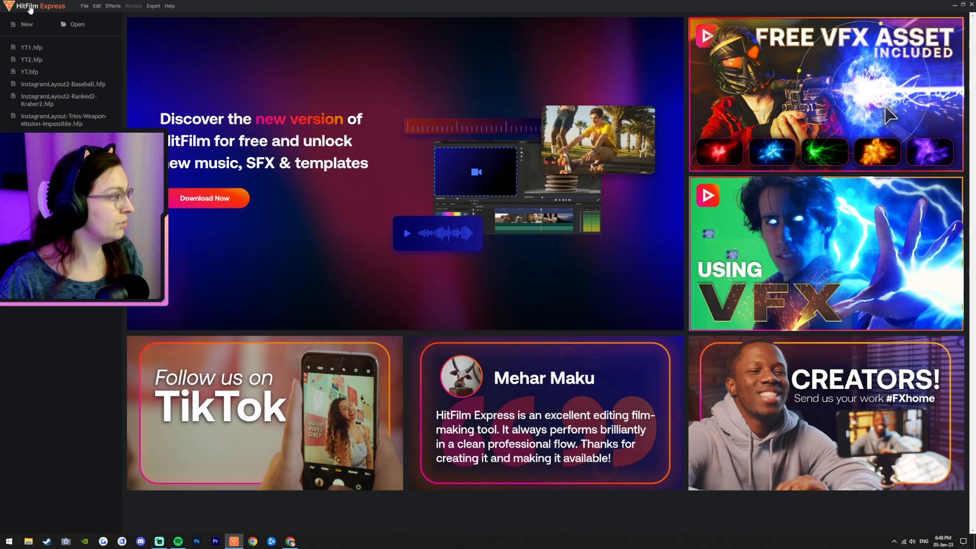
pyautogui.click(22, 30)
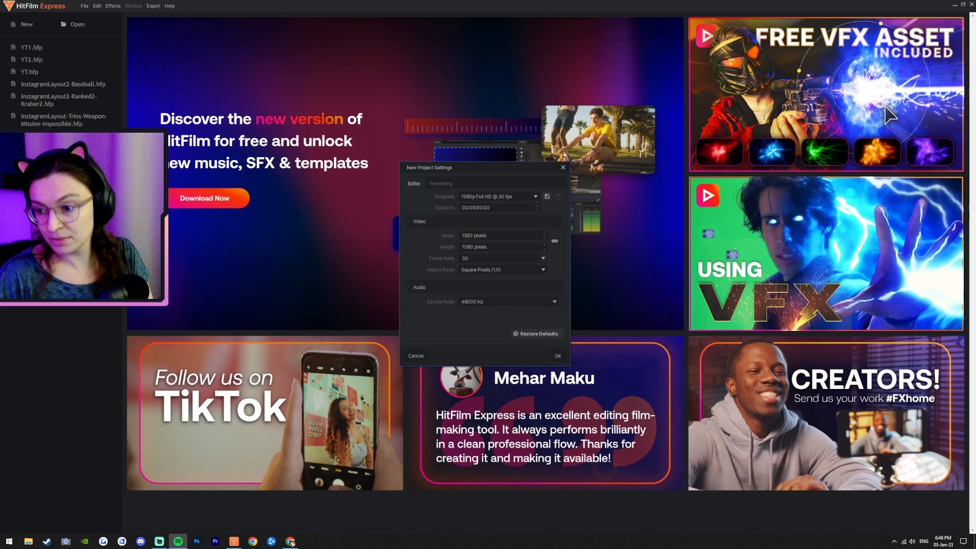
pyautogui.press('XF86AudioLowerVolume')
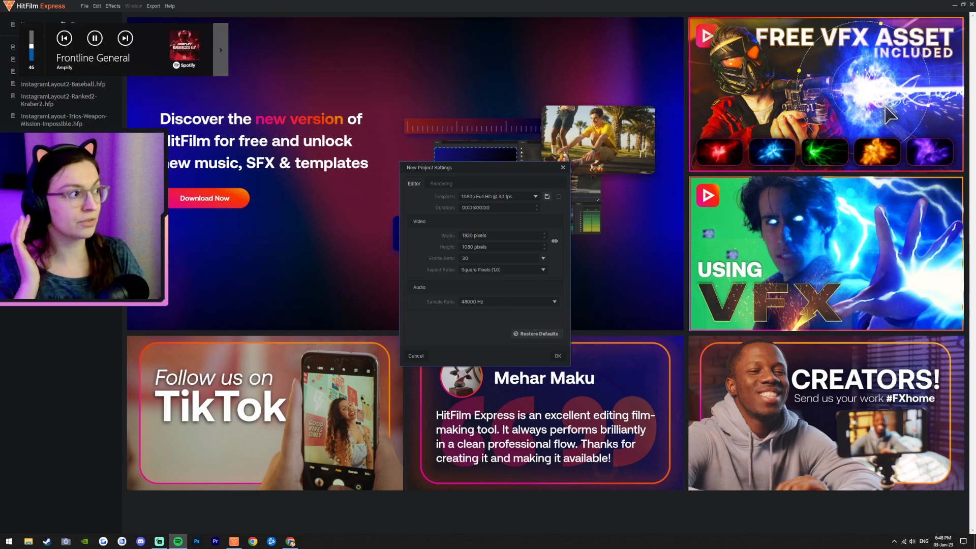
pyautogui.press('XF86AudioLowerVolume')
pyautogui.press('XF86AudioLowerVolume')
pyautogui.press('XF86AudioLowerVolume')
pyautogui.press('XF86AudioLowerVolume')
pyautogui.press('XF86AudioLowerVolume')
pyautogui.press('XF86AudioLowerVolume')
pyautogui.press('XF86AudioLowerVolume')
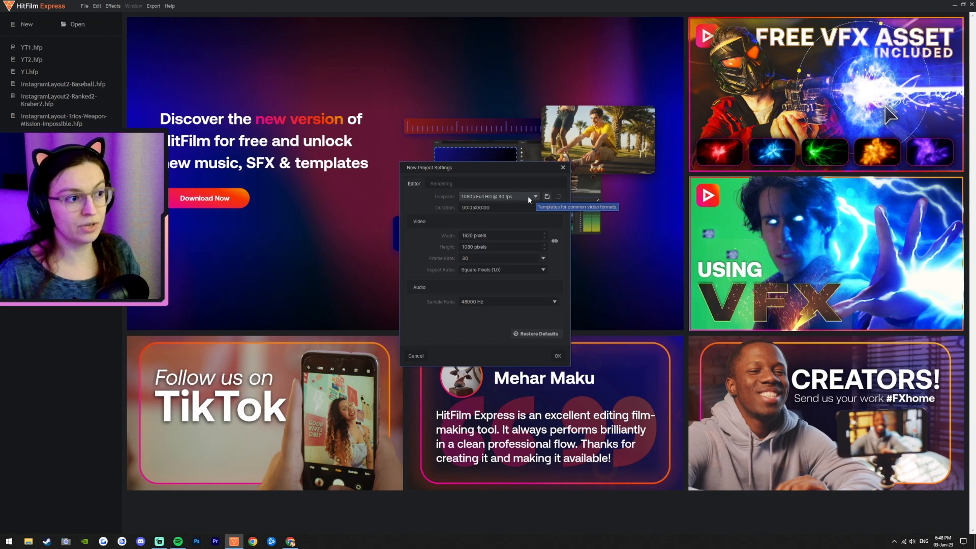
# Step: Set the new project's template to 1080p Full HD @ 60 fps and confirm the project settings
pyautogui.click(485, 198)
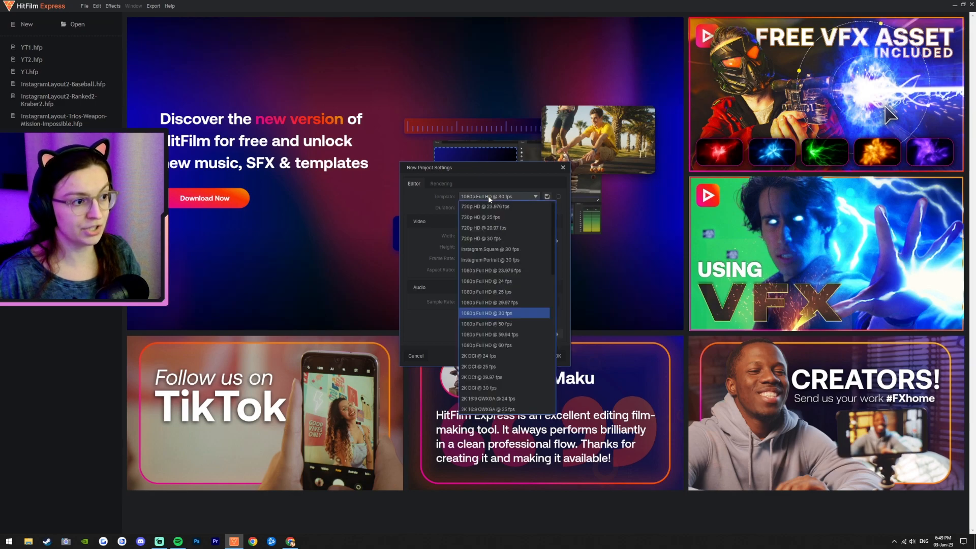
pyautogui.click(511, 345)
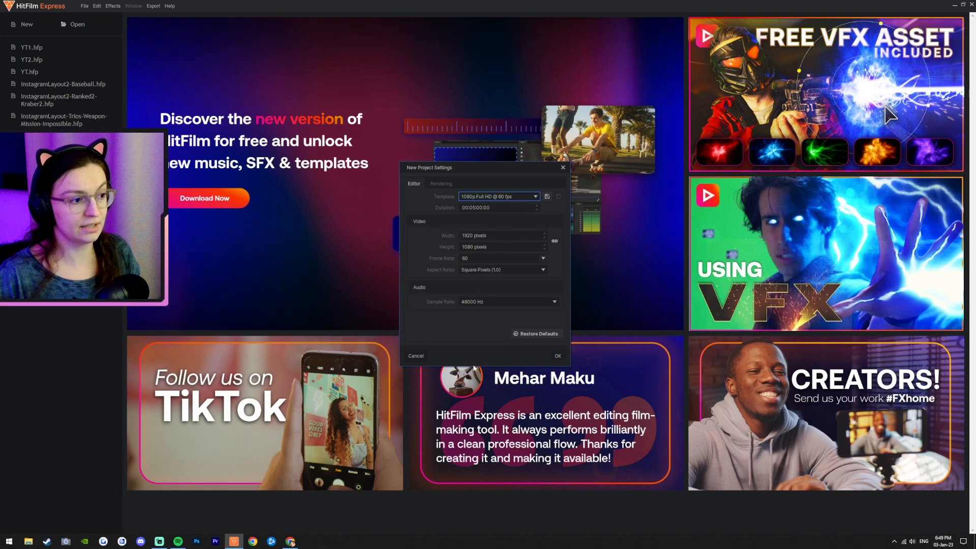
pyautogui.click(553, 356)
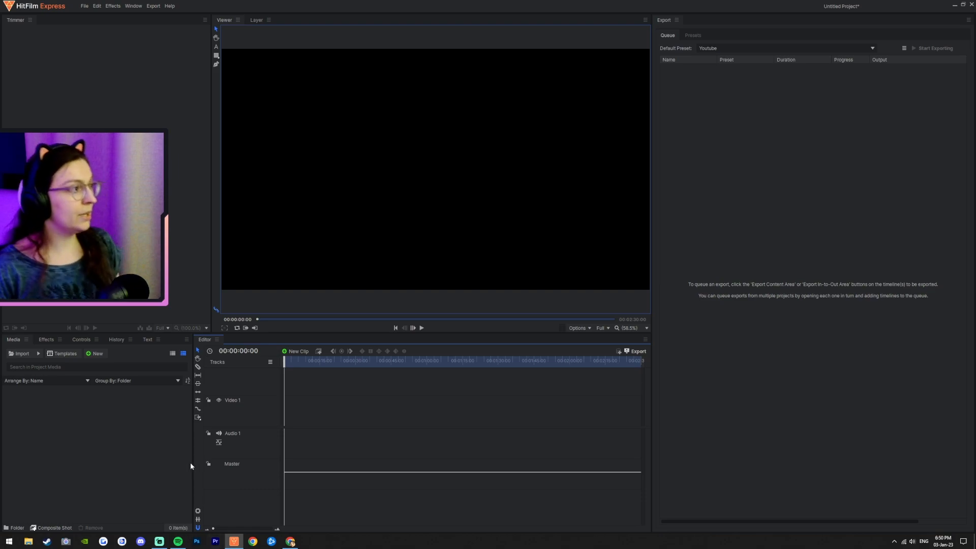
# Step: Open File Explorer and import Stream37-win1.mp4 into the project's media
pyautogui.click(51, 424)
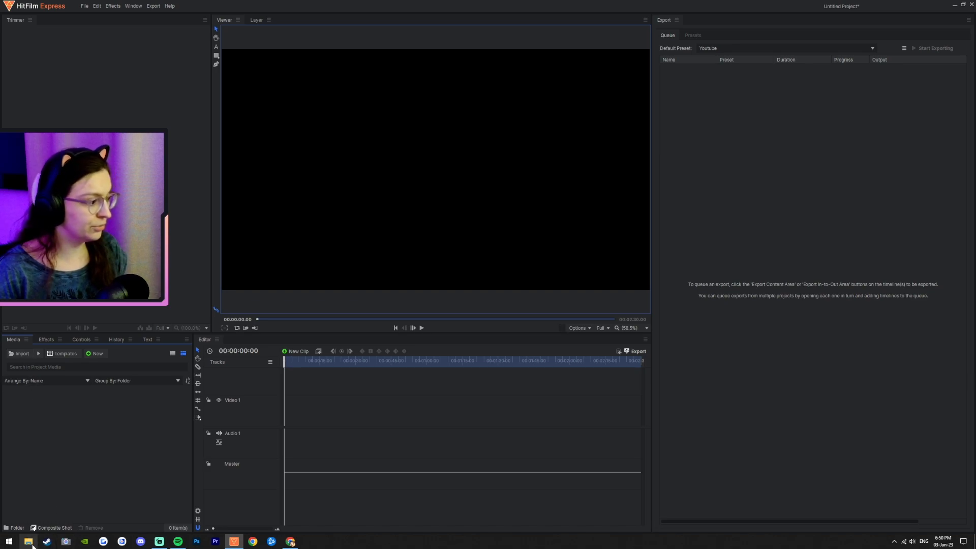
pyautogui.press('super+e')
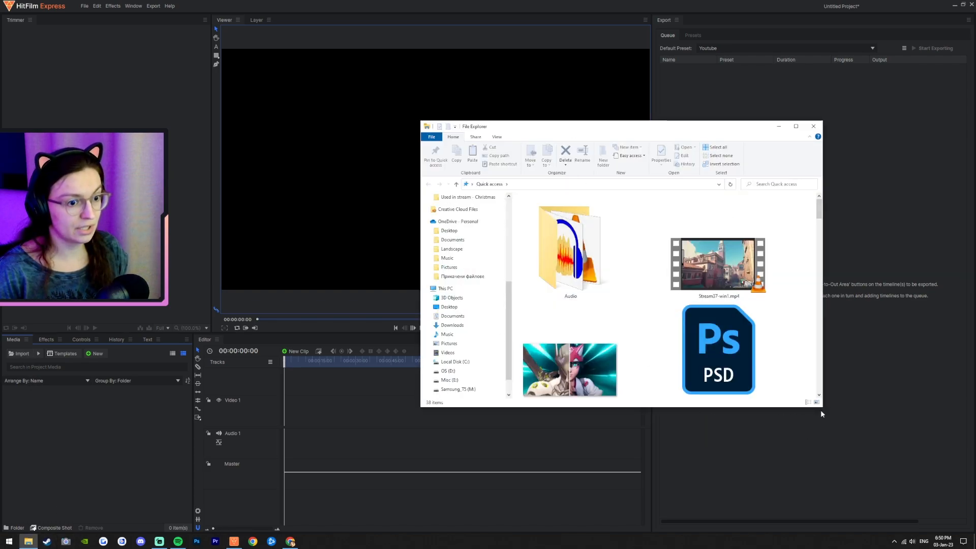
pyautogui.moveTo(820, 408); pyautogui.dragTo(919, 501)
pyautogui.click(698, 295)
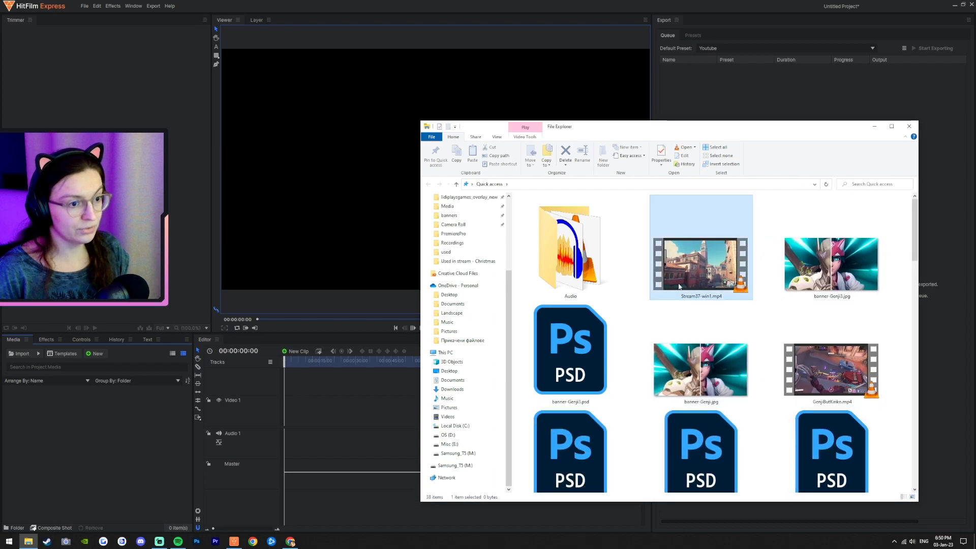
pyautogui.moveTo(714, 273); pyautogui.dragTo(53, 438)
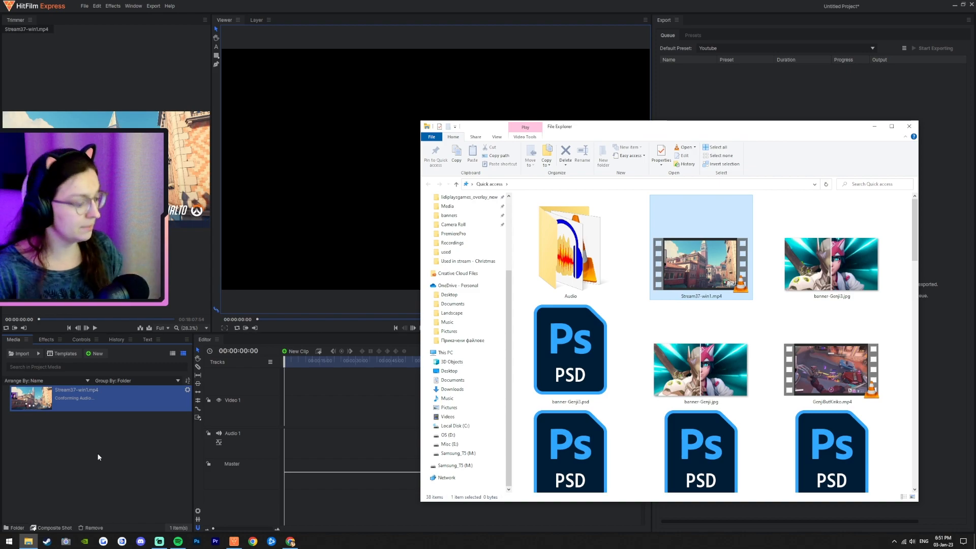
# Step: Open the Recordings folder in File Explorer and select the Whoosh Punch Sound Effect file
pyautogui.scroll(4, 473, 284)
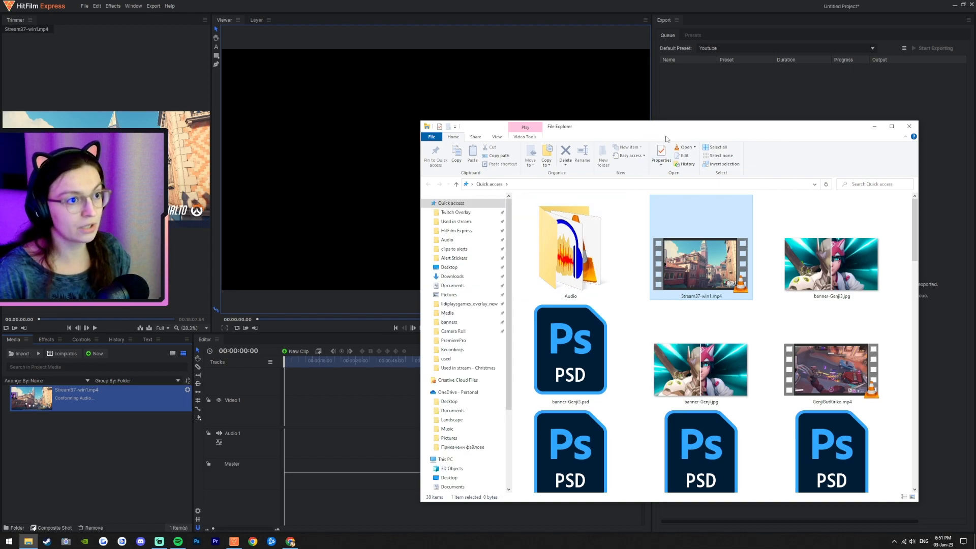
pyautogui.scroll(-2, 627, 331)
pyautogui.moveTo(421, 122); pyautogui.dragTo(270, 39)
pyautogui.scroll(-5, 780, 453)
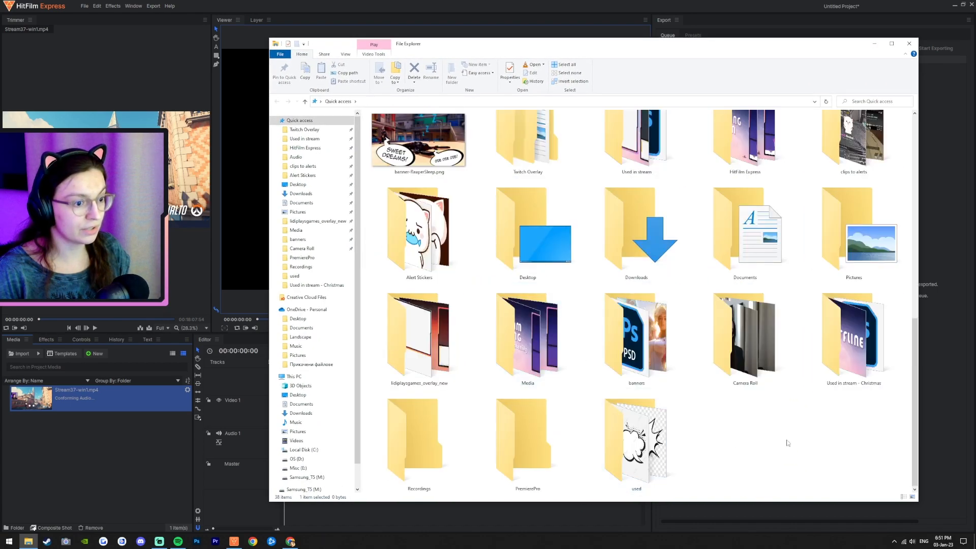
pyautogui.scroll(-5, 779, 453)
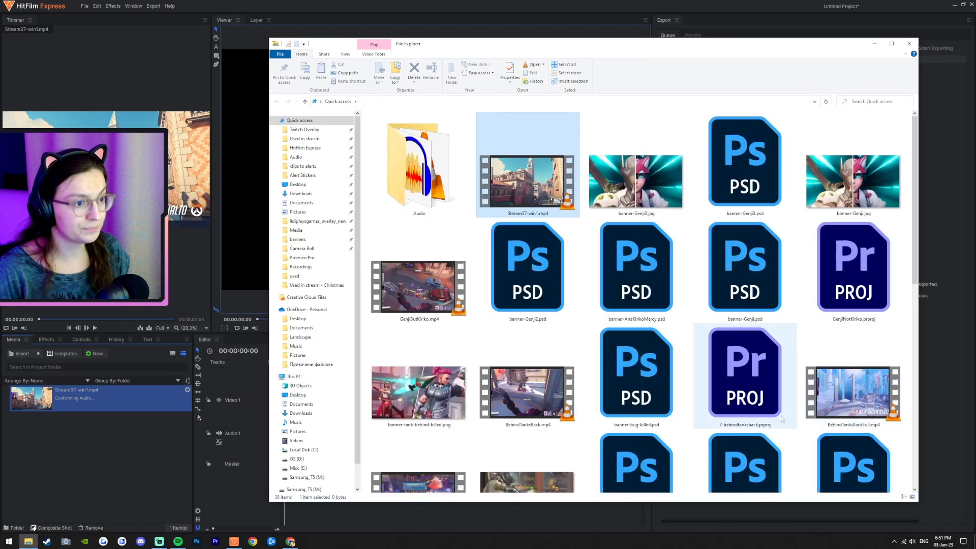
pyautogui.click(313, 268)
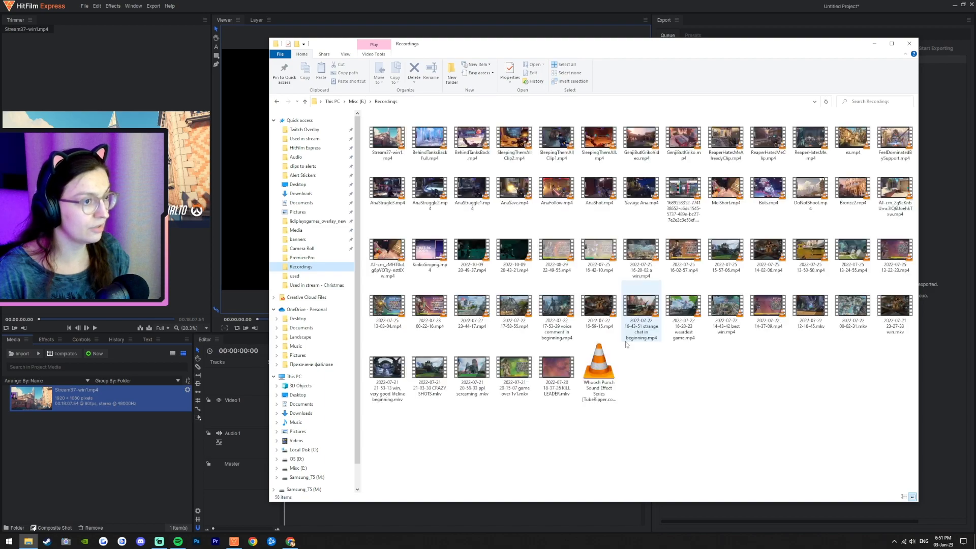
pyautogui.click(680, 439)
pyautogui.click(608, 363)
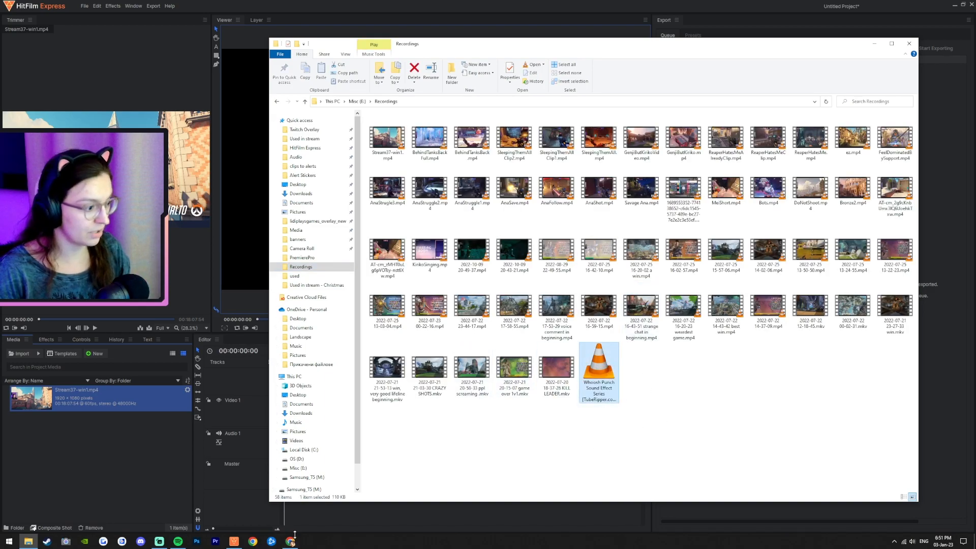
# Step: Switch to the browser and search Google for whoosh sound effect youtube in a new tab
pyautogui.moveTo(291, 540)
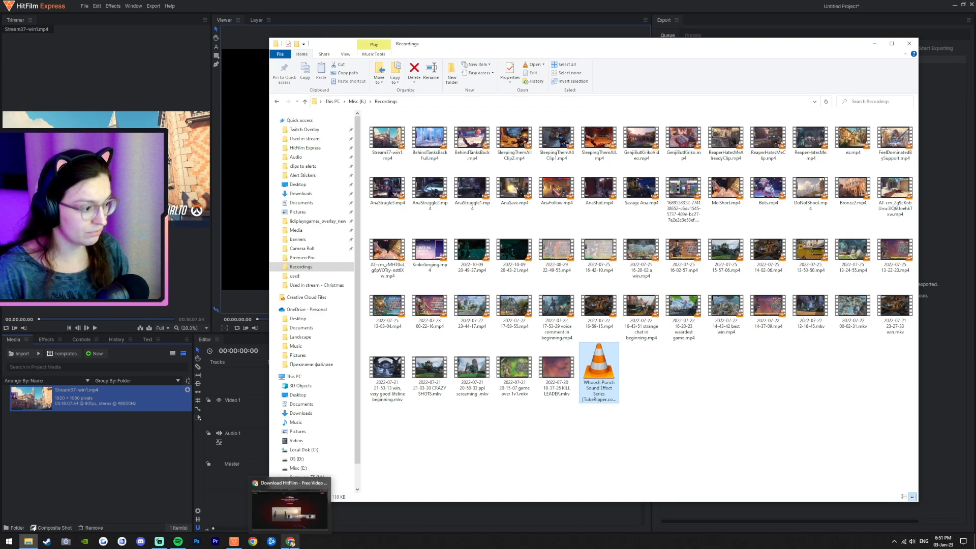
pyautogui.click(290, 509)
pyautogui.hotkey('ctrl', 't')
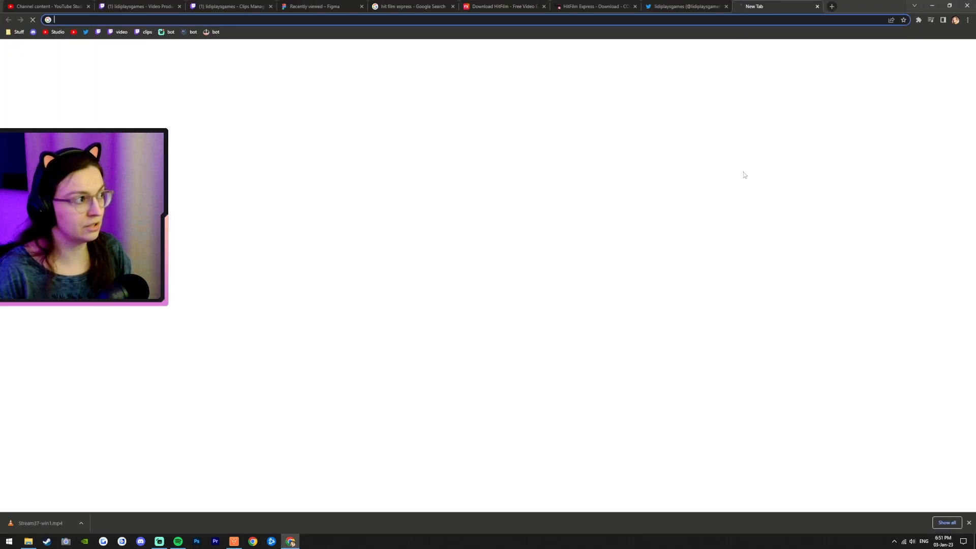
pyautogui.write('who')
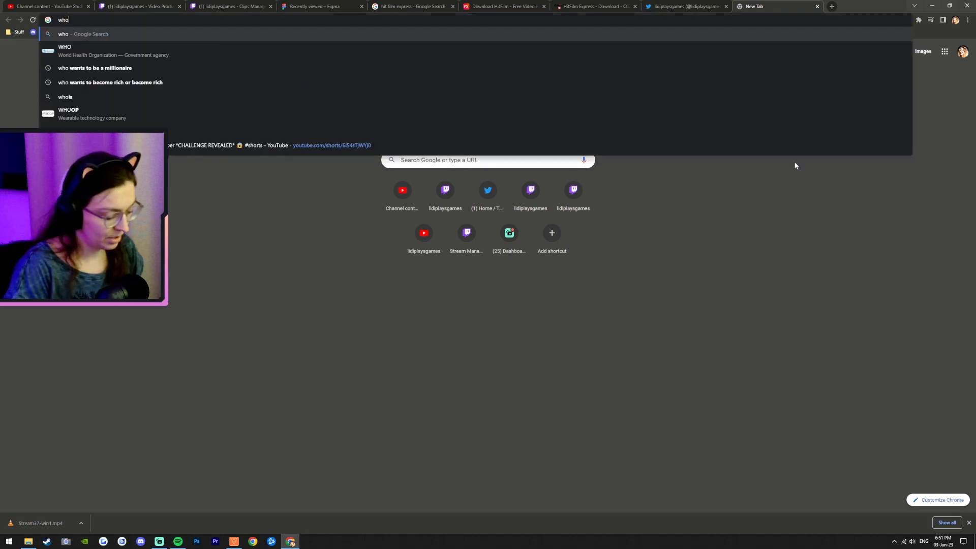
pyautogui.write('osh sound effect youtyub')
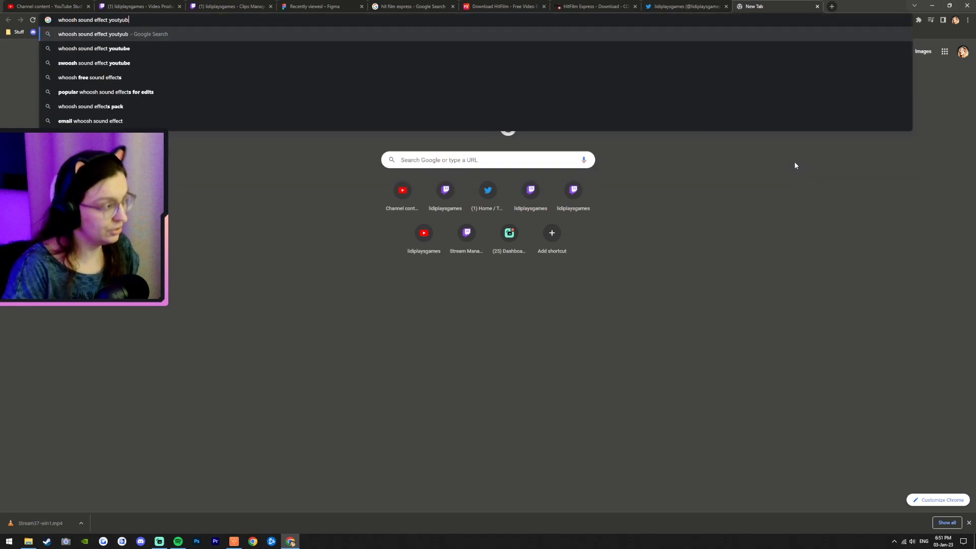
pyautogui.press('BackSpace')
pyautogui.press('BackSpace')
pyautogui.press('BackSpace')
pyautogui.write('ube')
pyautogui.press('Return')
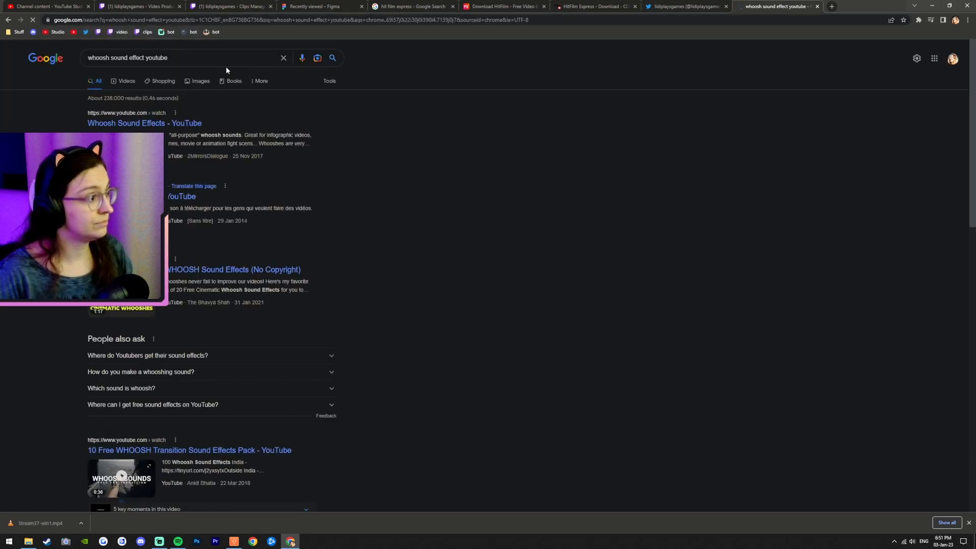
# Step: Open the Whoosh Sound Effects YouTube video and pause its playback
pyautogui.click(153, 123)
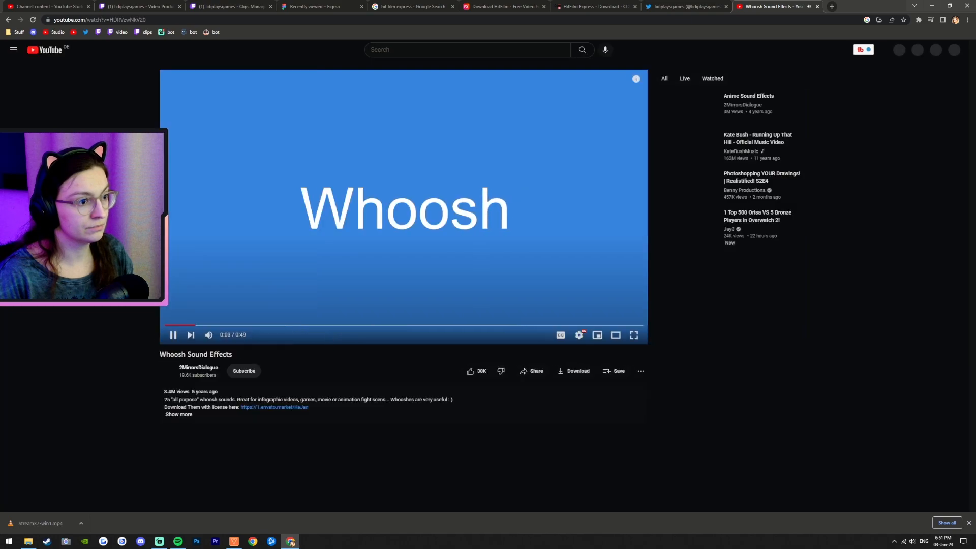
pyautogui.click(174, 335)
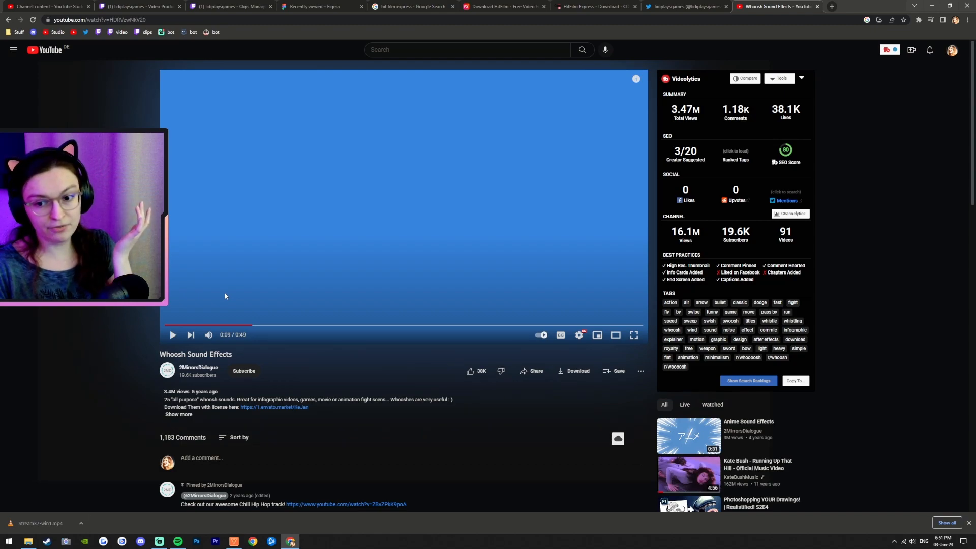
# Step: Copy the Whoosh Sound Effects video's URL from the address bar
pyautogui.click(118, 21)
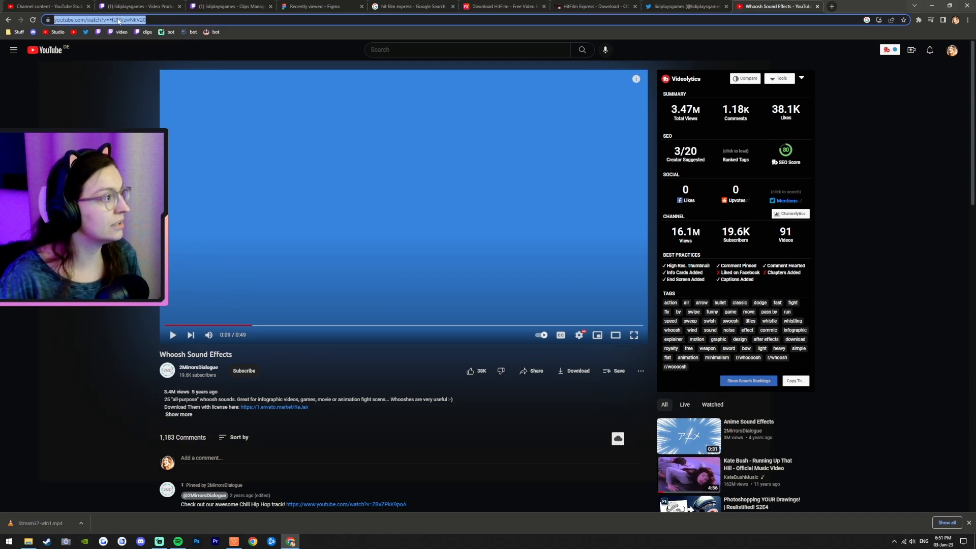
pyautogui.rightClick(118, 21)
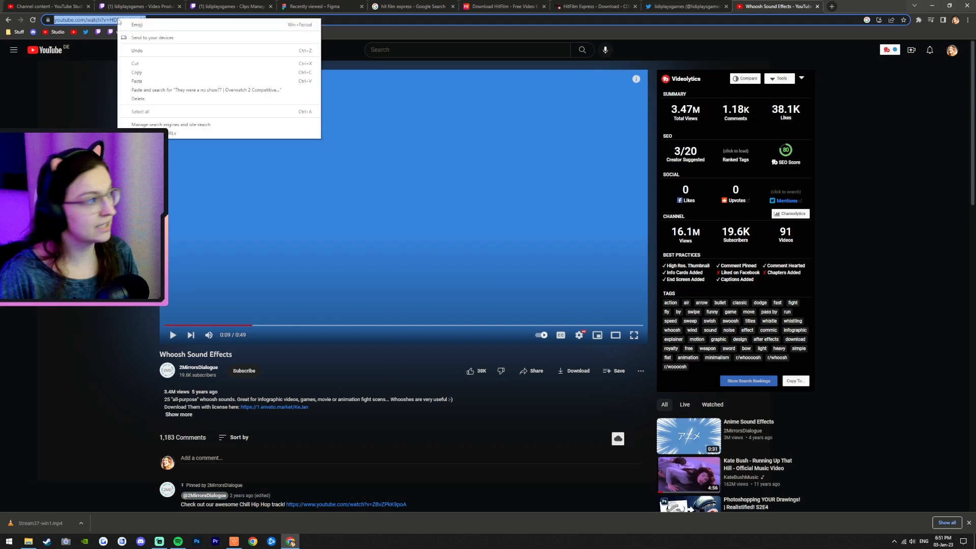
pyautogui.click(139, 73)
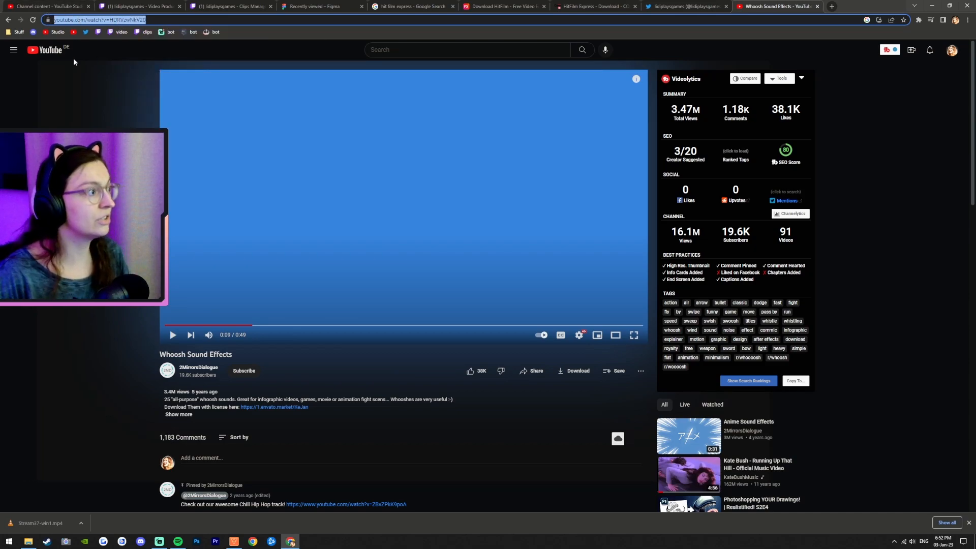
# Step: Open a new tab and search Google for get audio youtube
pyautogui.click(832, 7)
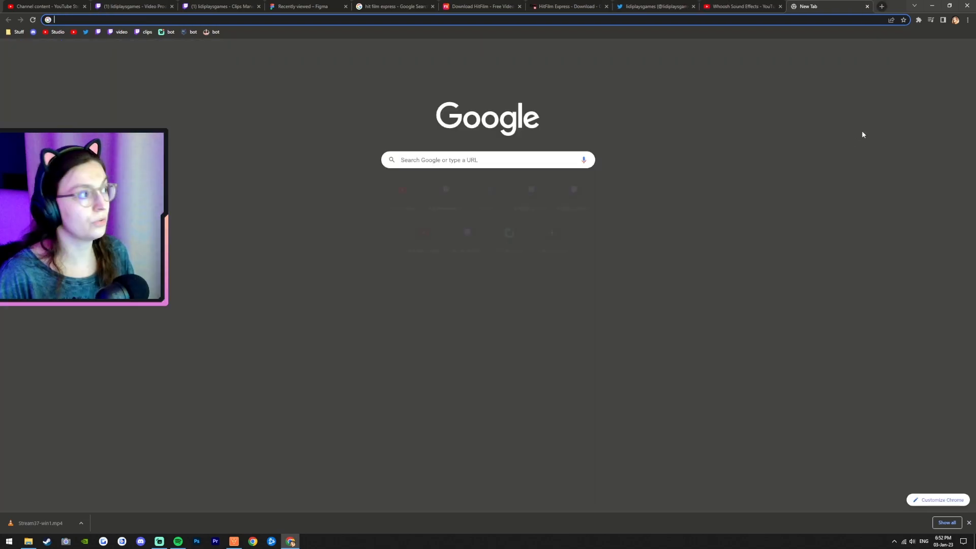
pyautogui.write('ge')
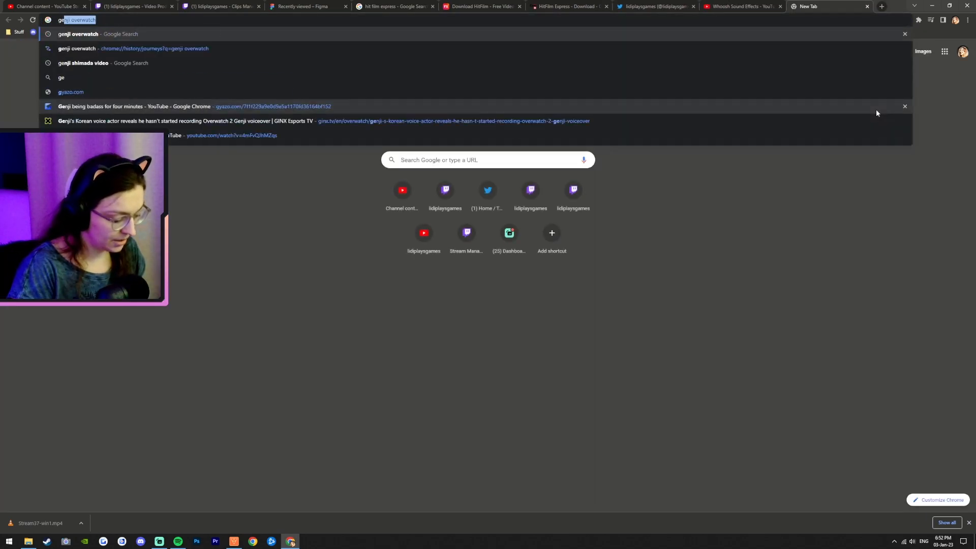
pyautogui.write('t audio youtube')
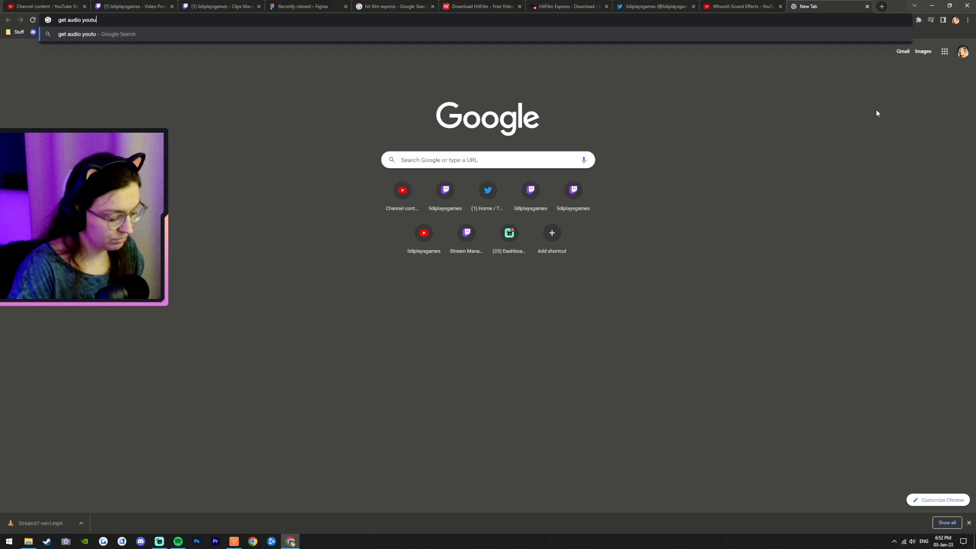
pyautogui.press('Return')
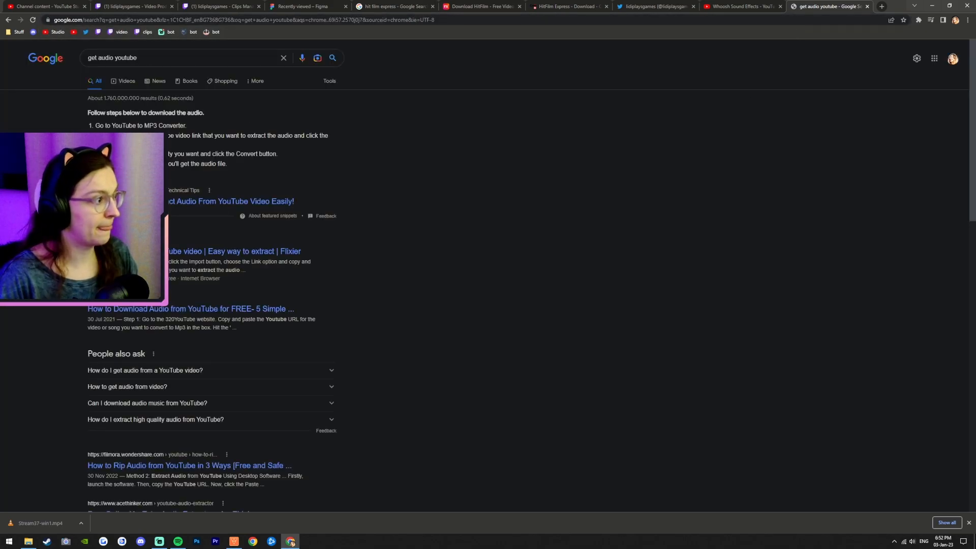
# Step: Refine the search query to get audio youtube link
pyautogui.click(200, 60)
pyautogui.write('link')
pyautogui.press('Return')
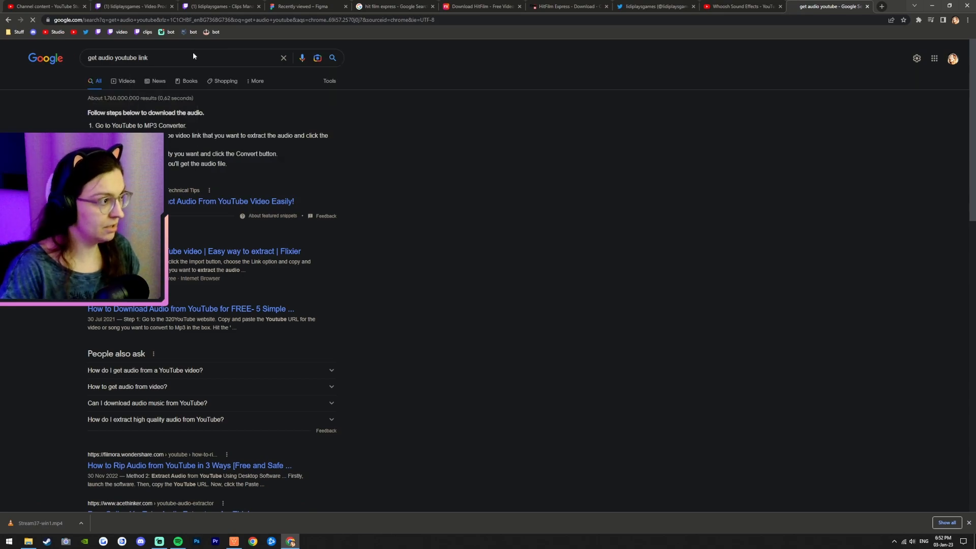
# Step: Open the listentoyoutube.ch YouTube Audio Downloader result in a new tab
pyautogui.scroll(-5, 203, 254)
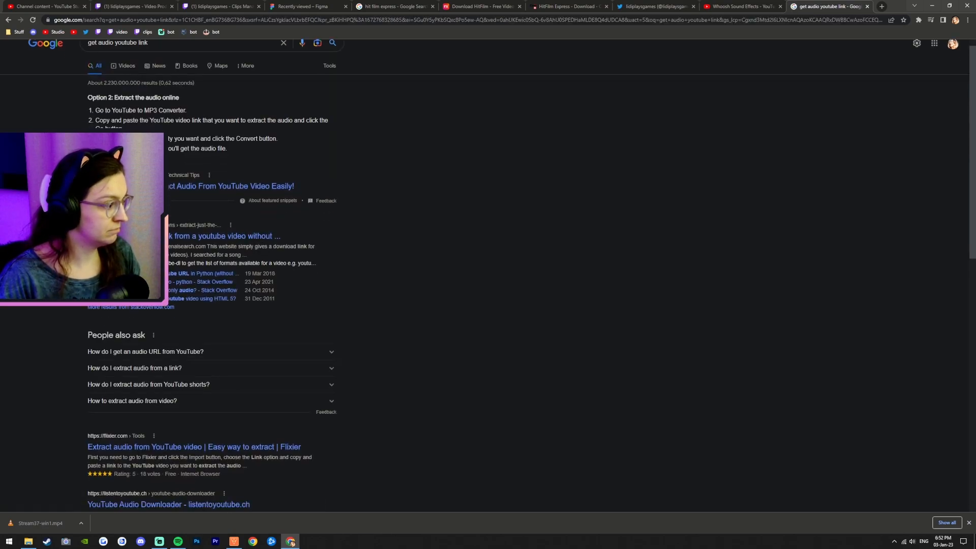
pyautogui.scroll(-2, 213, 292)
pyautogui.scroll(3, 213, 293)
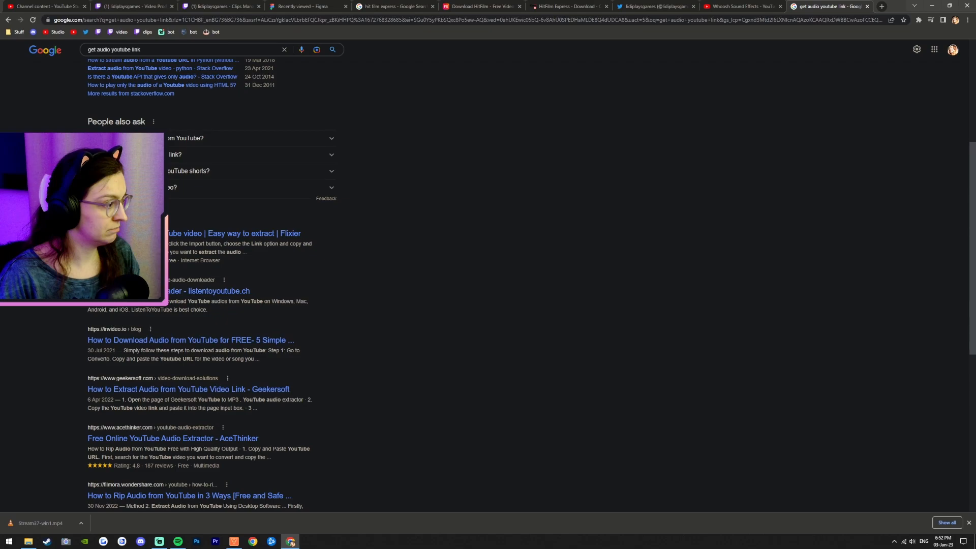
pyautogui.middleClick(214, 292)
pyautogui.click(824, 7)
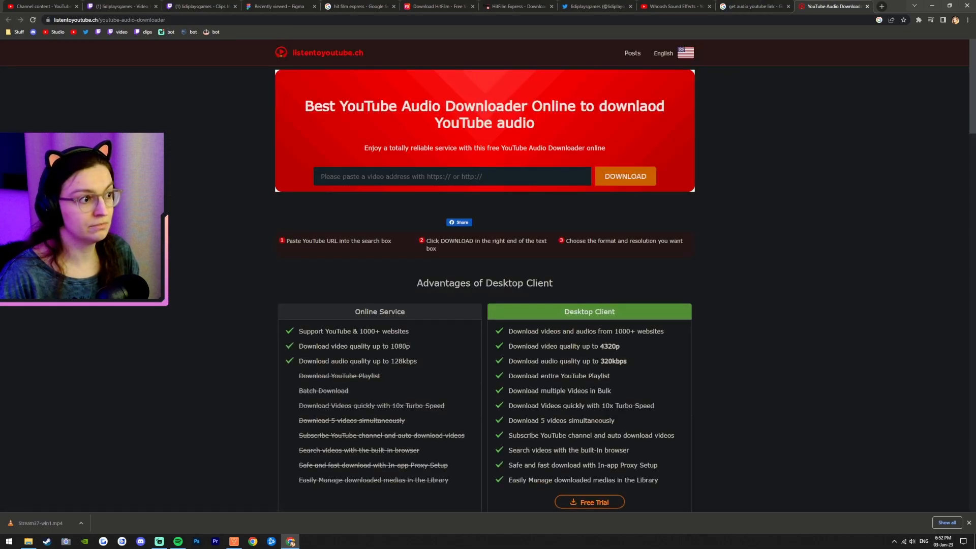
# Step: Try to extract the video's audio by pasting its URL into the downloader, then close that tab
pyautogui.rightClick(415, 172)
pyautogui.click(432, 232)
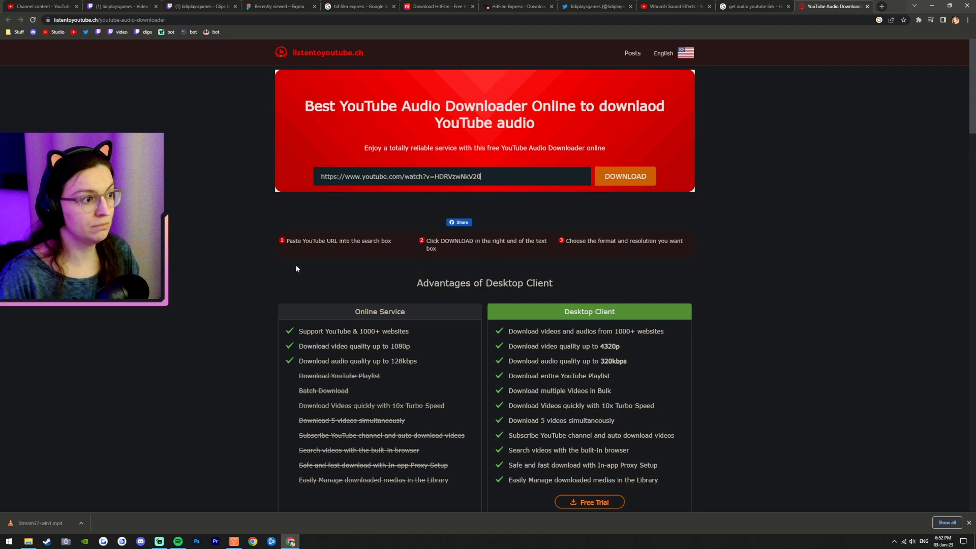
pyautogui.click(632, 177)
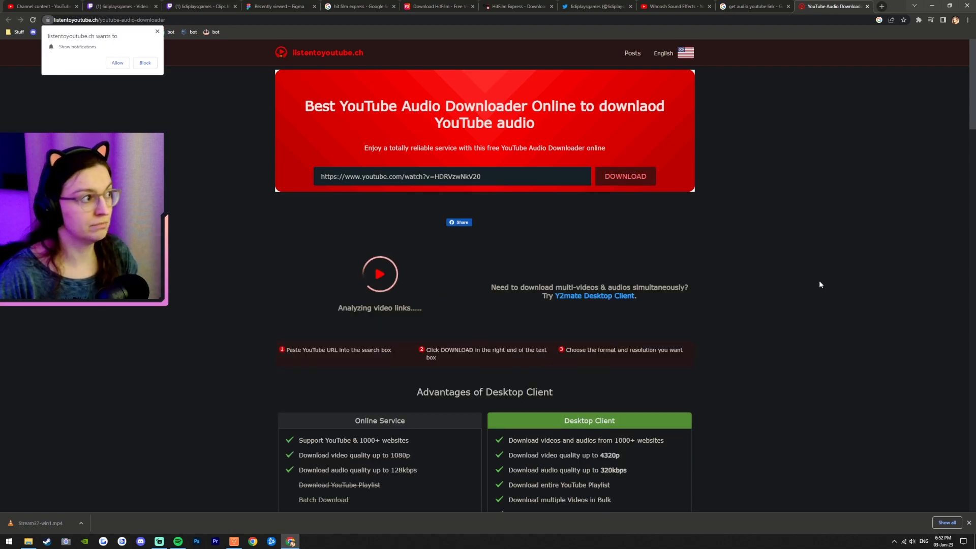
pyautogui.click(150, 66)
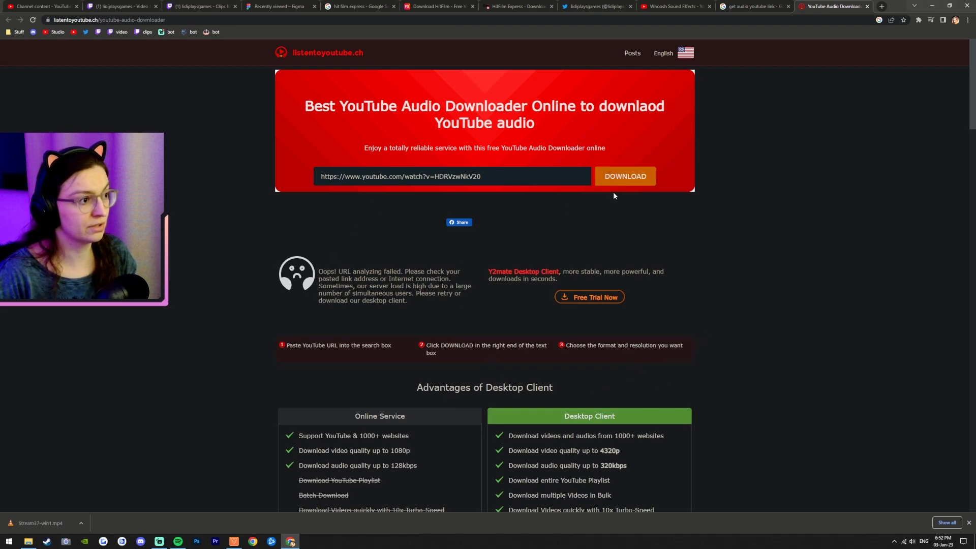
pyautogui.click(629, 176)
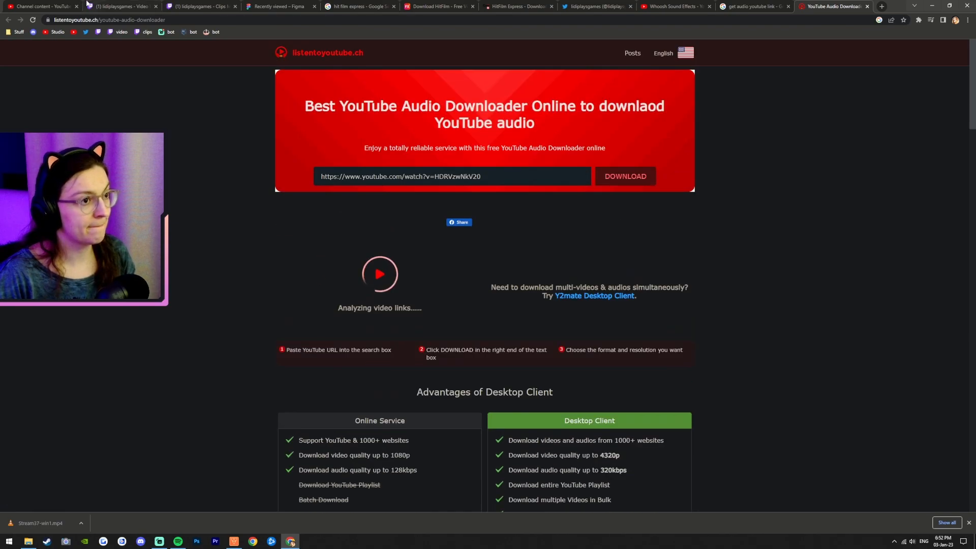
pyautogui.click(868, 6)
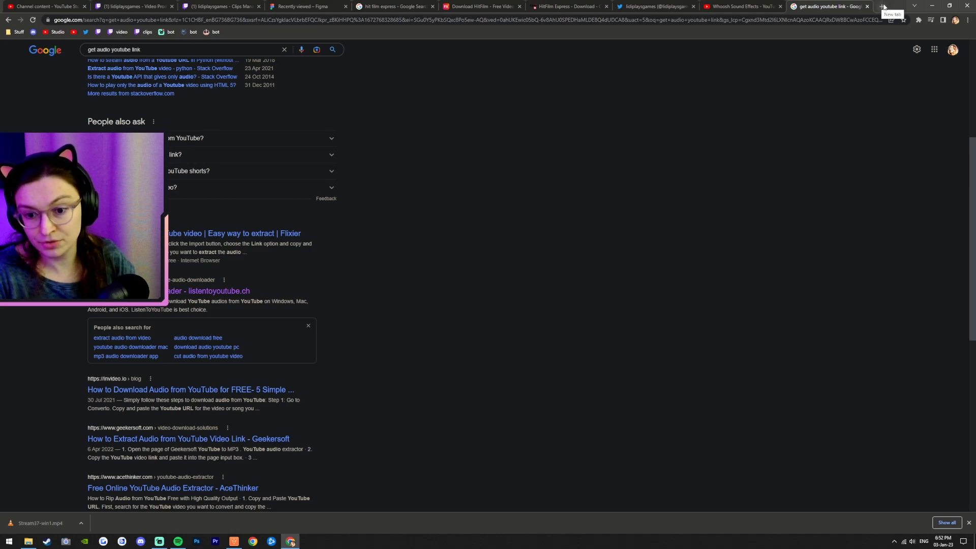
# Step: Open the Stack Overflow result about extracting a YouTube audio link, then close it
pyautogui.scroll(5, 99, 126)
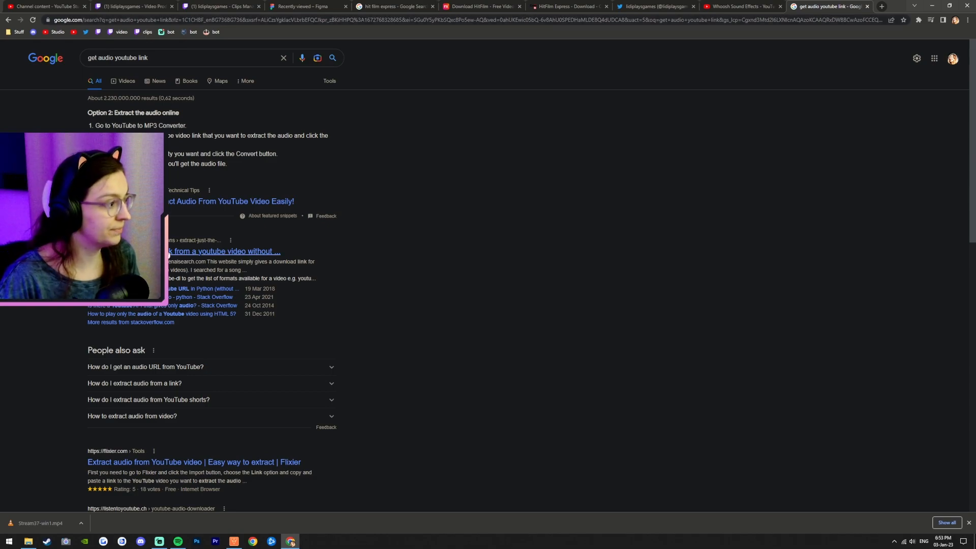
pyautogui.scroll(-4, 169, 257)
pyautogui.scroll(2, 172, 178)
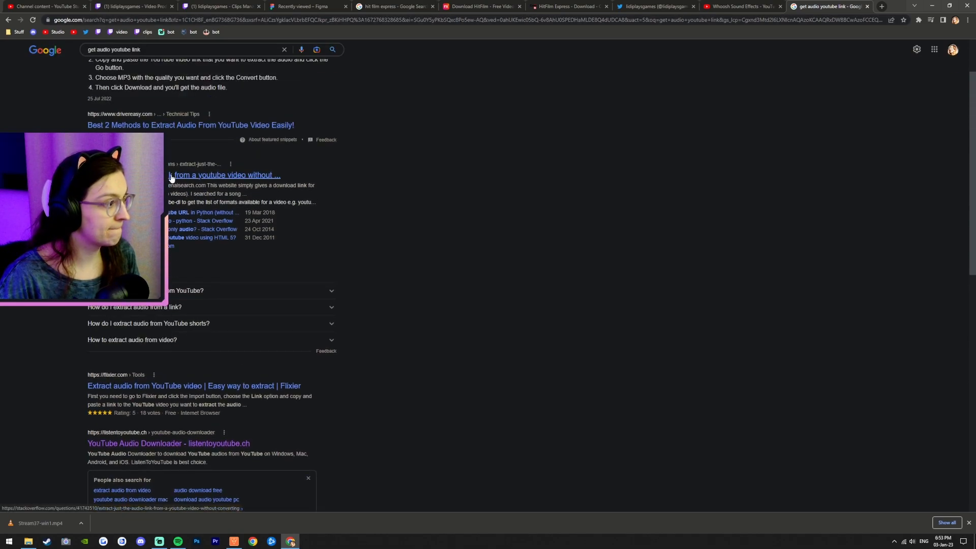
pyautogui.middleClick(171, 177)
pyautogui.click(842, 5)
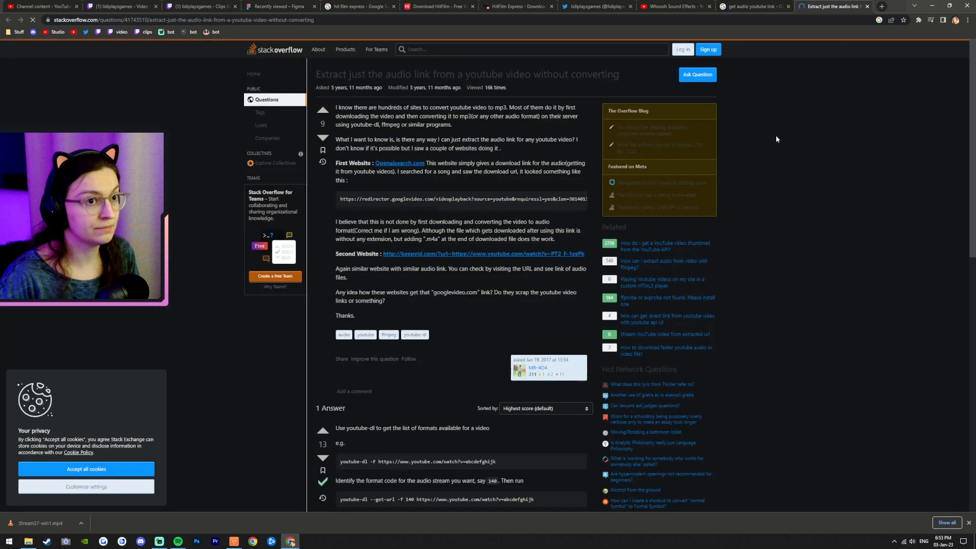
pyautogui.click(868, 6)
# Step: Open the AceThinker Free Online YouTube Audio Extractor result in a new tab
pyautogui.scroll(-4, 219, 350)
pyautogui.scroll(-3, 33, 379)
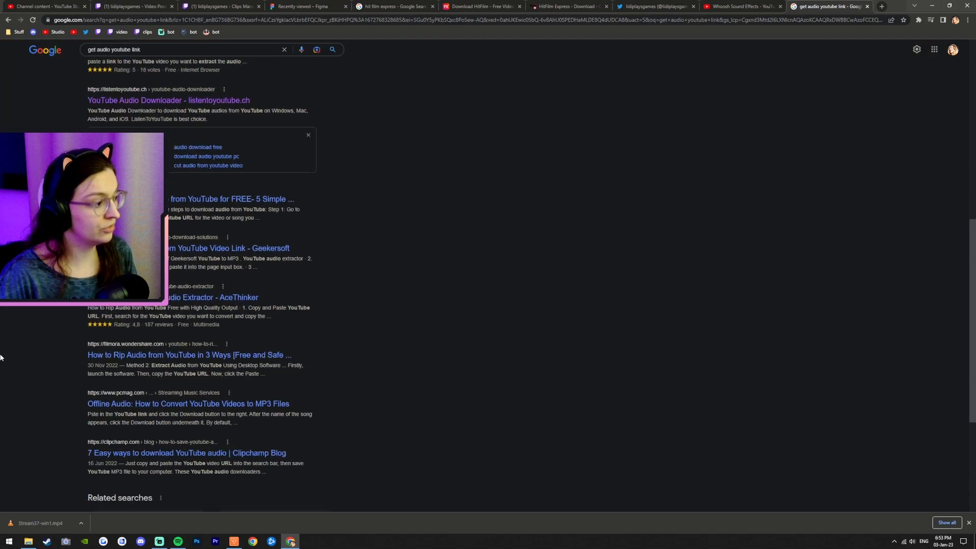
pyautogui.middleClick(132, 304)
pyautogui.click(833, 6)
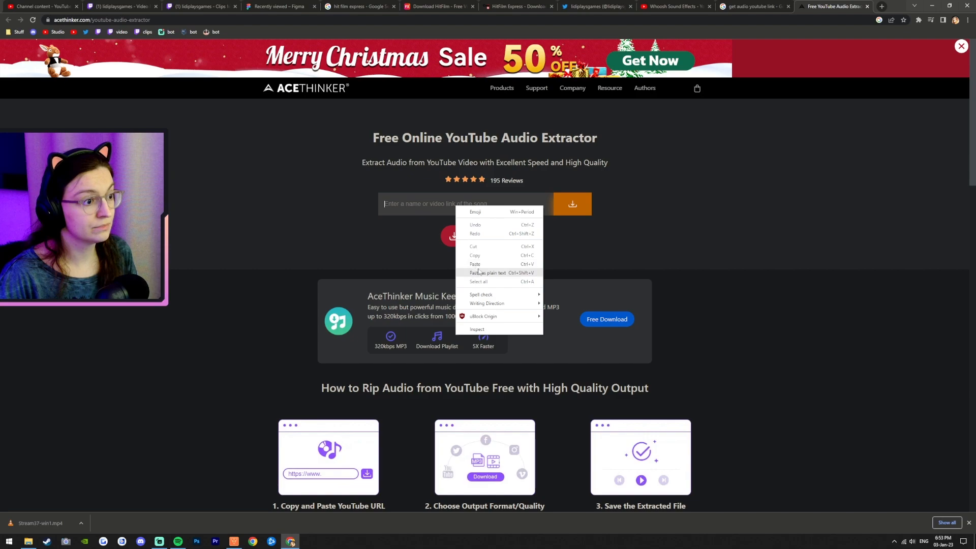
# Step: Paste the video URL into the AceThinker extractor and list its download formats
pyautogui.click(475, 264)
pyautogui.click(571, 204)
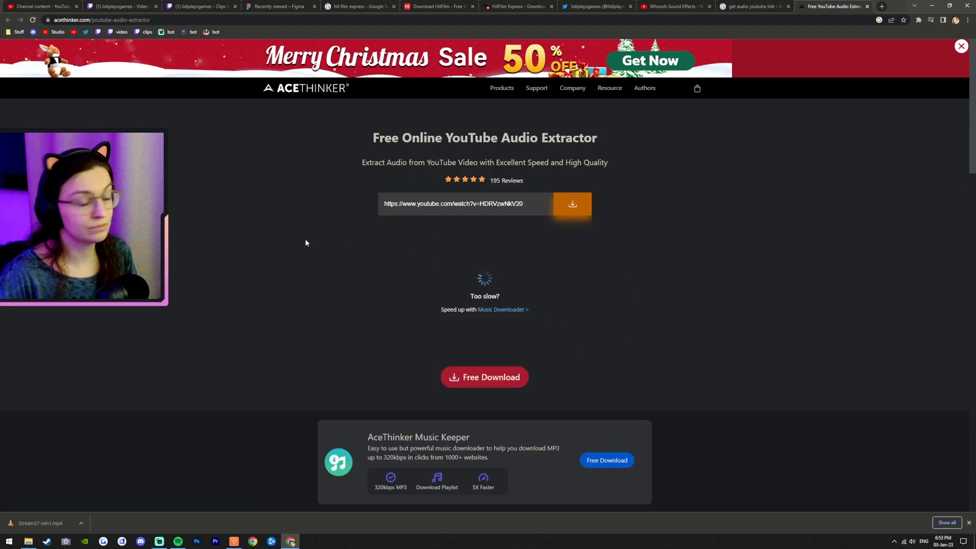
pyautogui.scroll(-2, 282, 283)
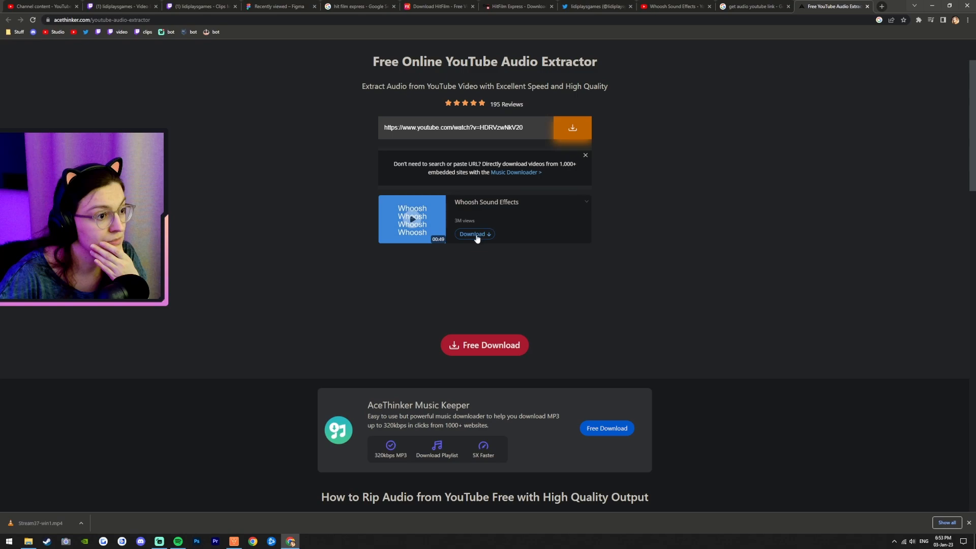
pyautogui.click(474, 235)
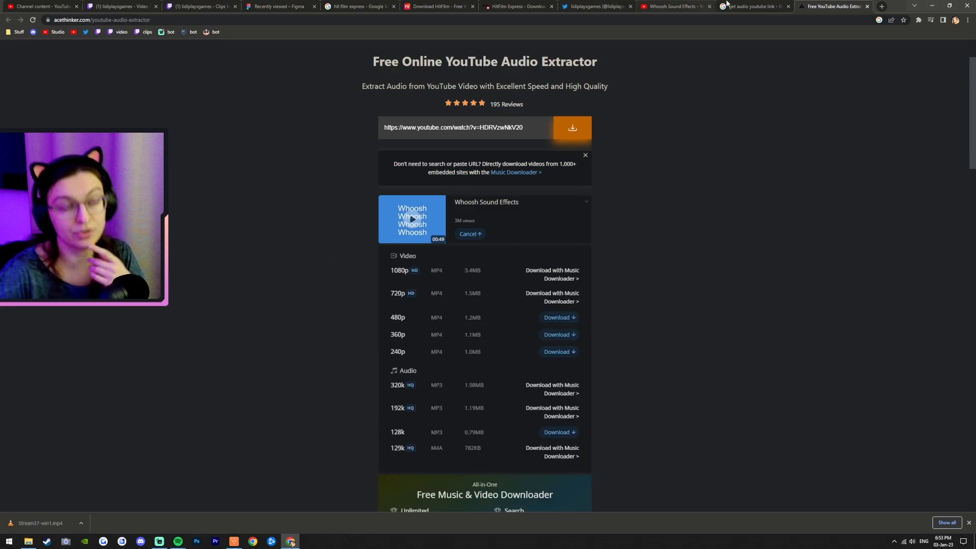
# Step: Open the video URL prefixed with zz in a new tab to load it on zzyoutube.com
pyautogui.click(881, 6)
pyautogui.click(227, 17)
pyautogui.write('https://www.youtube.com/watch?v=HDRVzwNkV20')
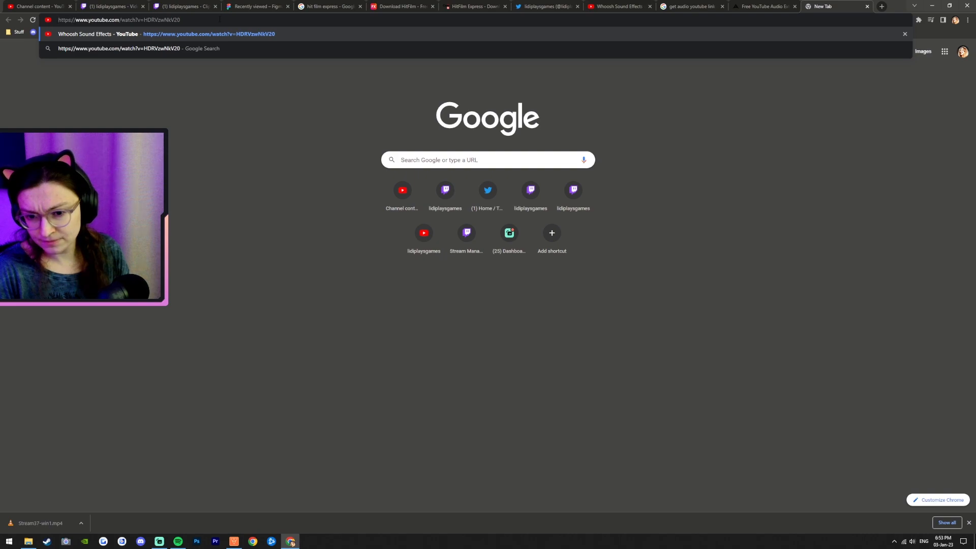
pyautogui.write('zz')
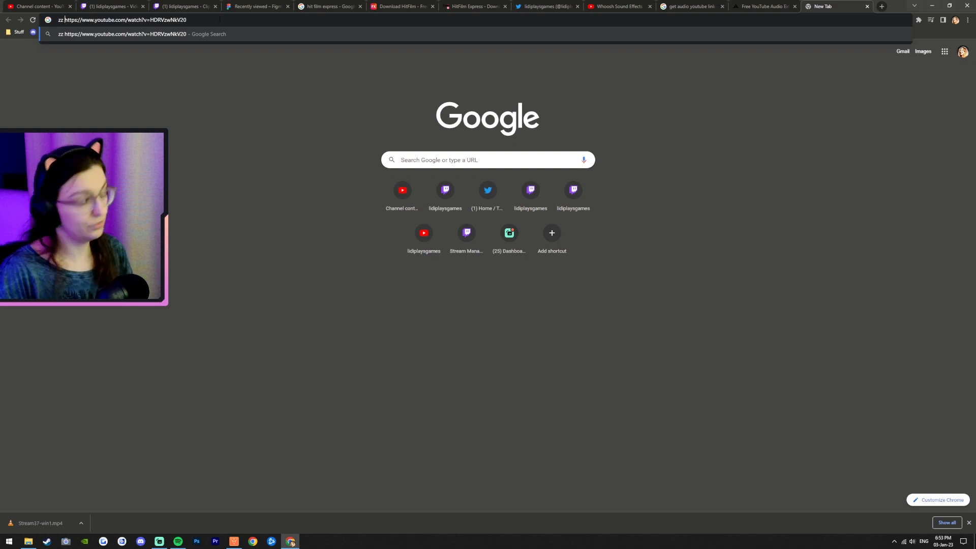
pyautogui.press('BackSpace')
pyautogui.press('Return')
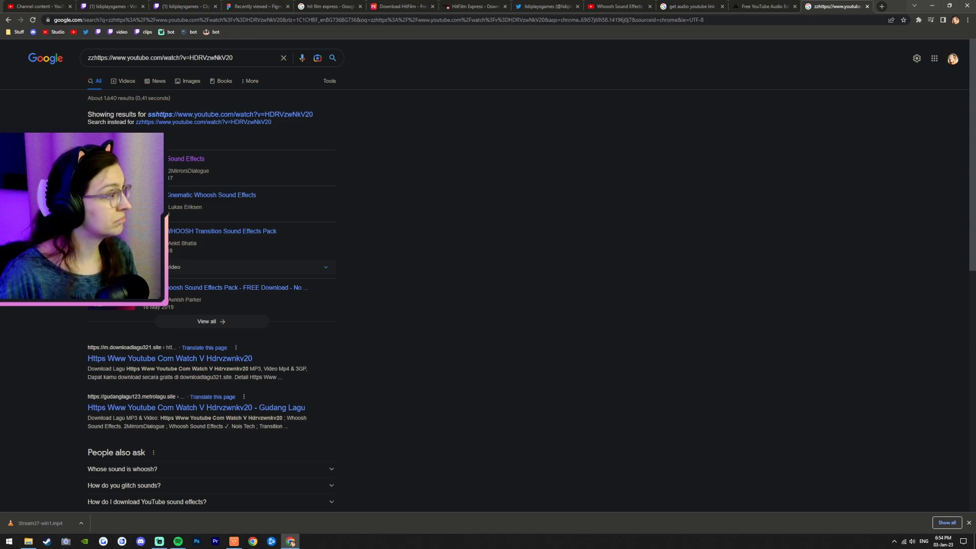
pyautogui.click(104, 18)
pyautogui.write('https://www.youtube.com/watch?v=HDRVzwNkV20')
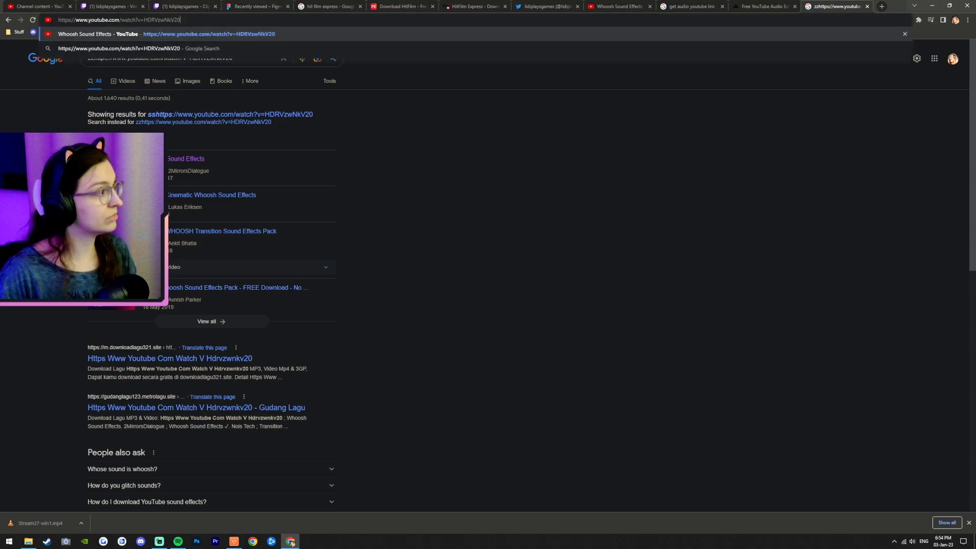
pyautogui.moveTo(87, 20); pyautogui.dragTo(4, 18)
pyautogui.write('zz')
pyautogui.press('Return')
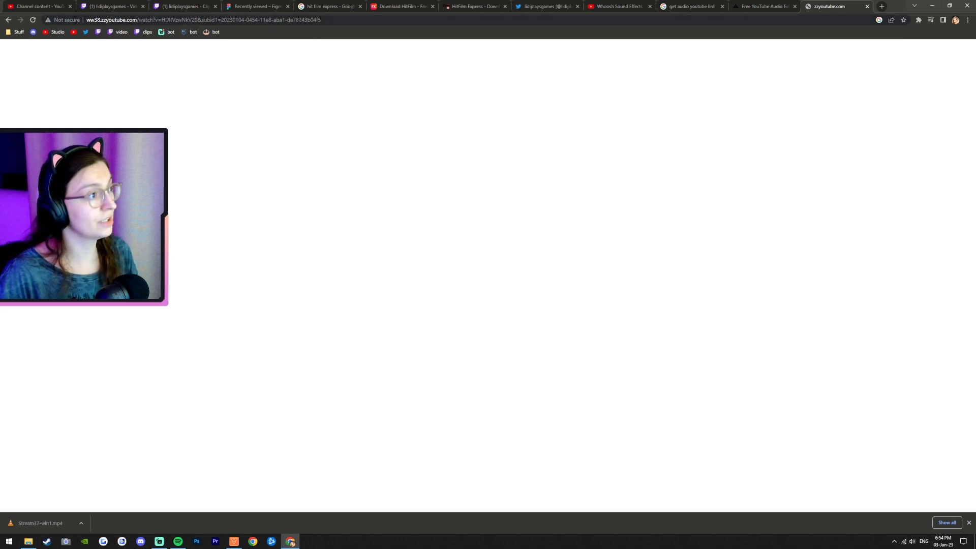
# Step: Try to download the 320k MP3 audio from the AceThinker extractor, cancel saving, and close its tab
pyautogui.click(744, 5)
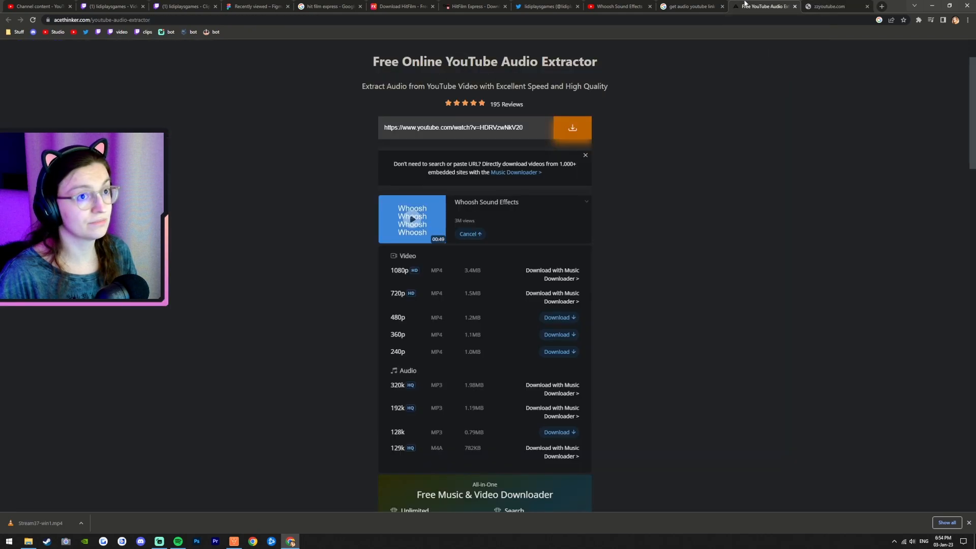
pyautogui.click(826, 7)
pyautogui.click(773, 4)
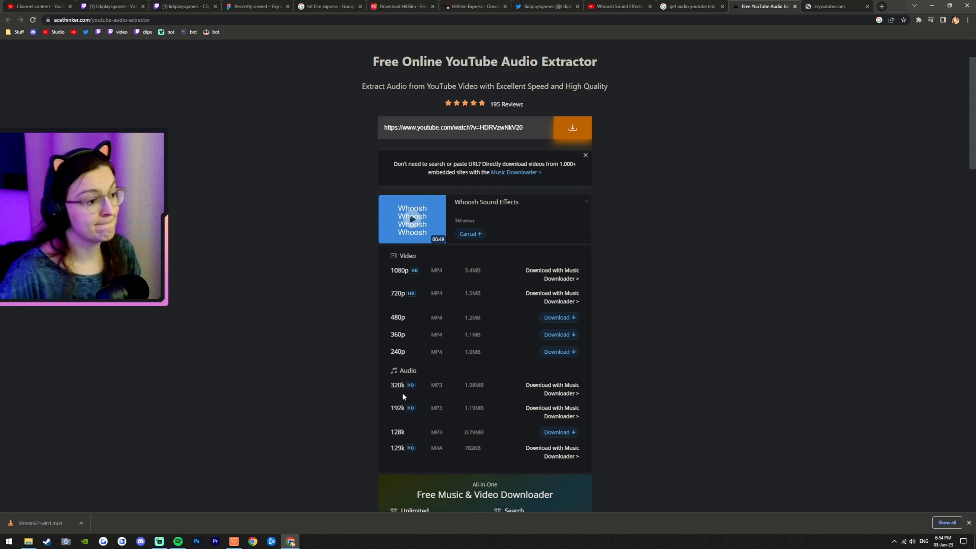
pyautogui.click(569, 389)
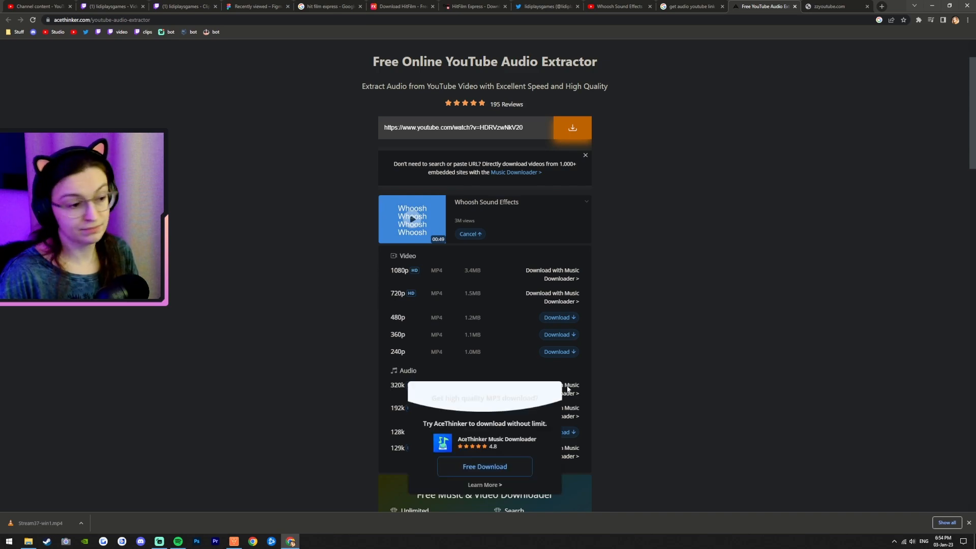
pyautogui.click(479, 469)
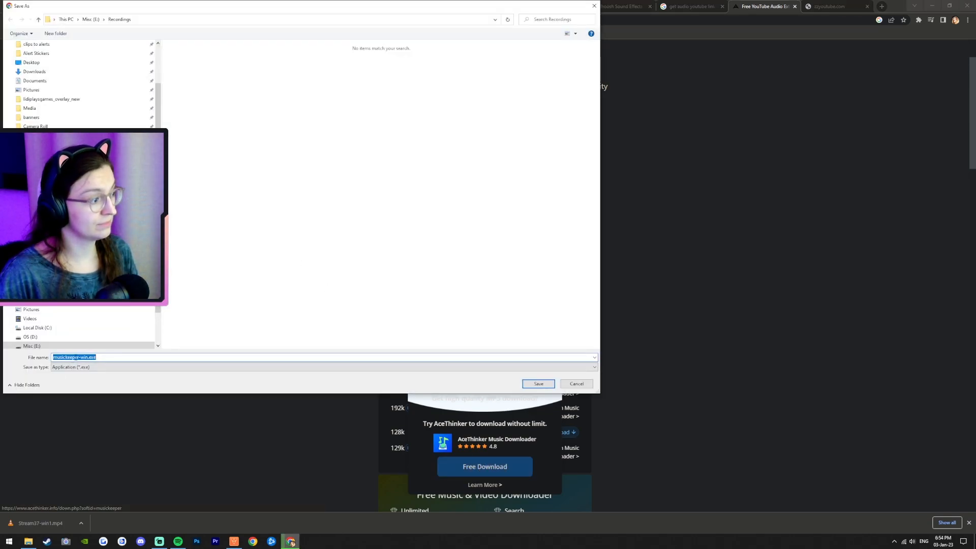
pyautogui.click(577, 385)
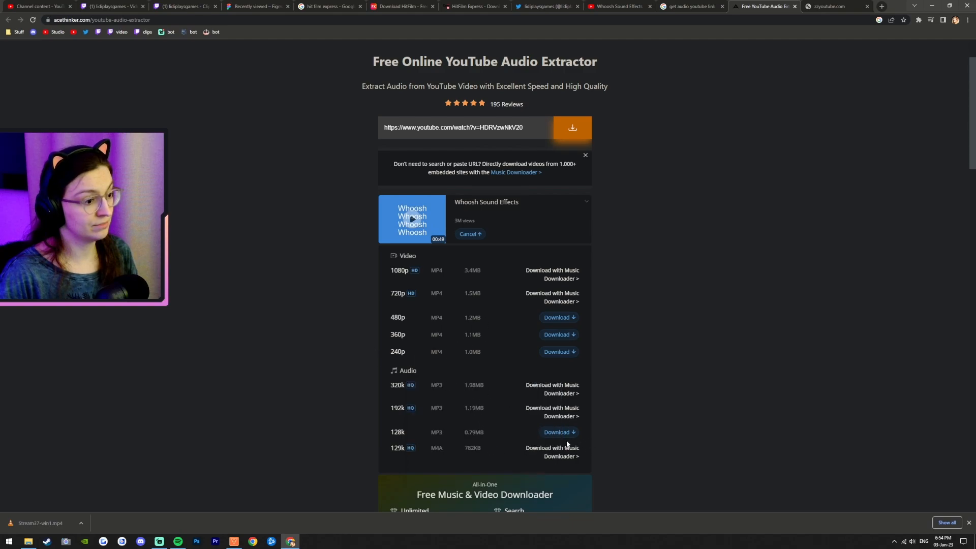
pyautogui.click(795, 6)
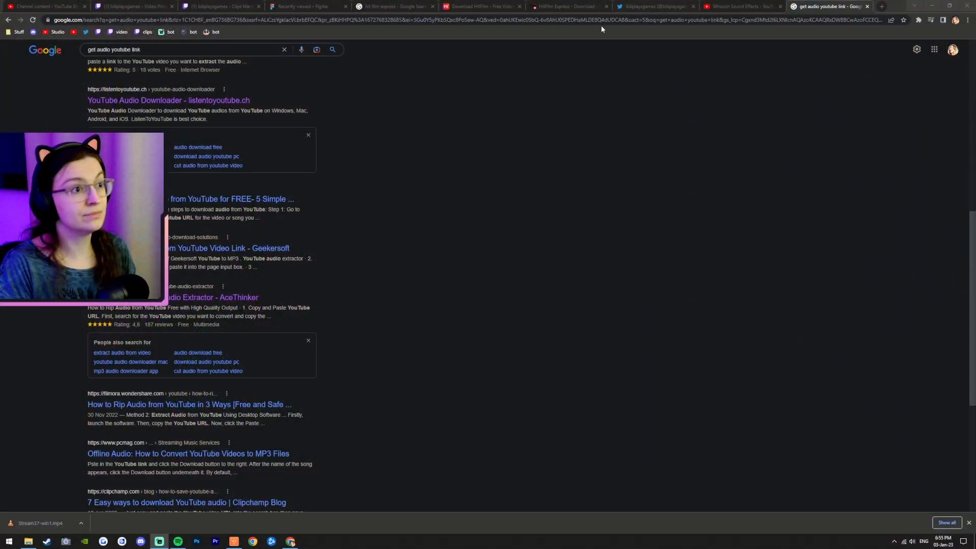
# Step: Open the whoosh video's URL prefixed with ss in the current tab to load it on savefrom.net
pyautogui.click(600, 21)
pyautogui.write('ss')
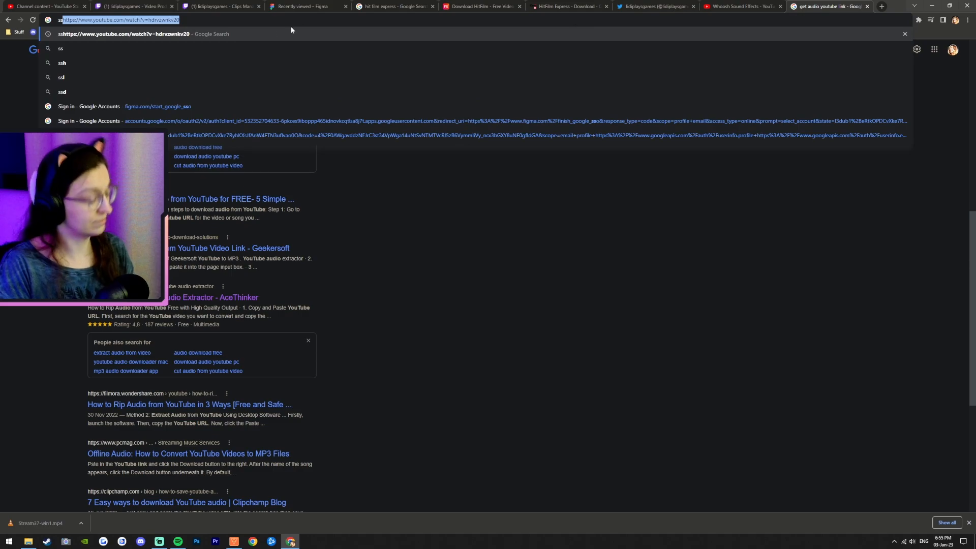
pyautogui.write('https://www.youtube.com/watch?v=HDRVzwNkV20')
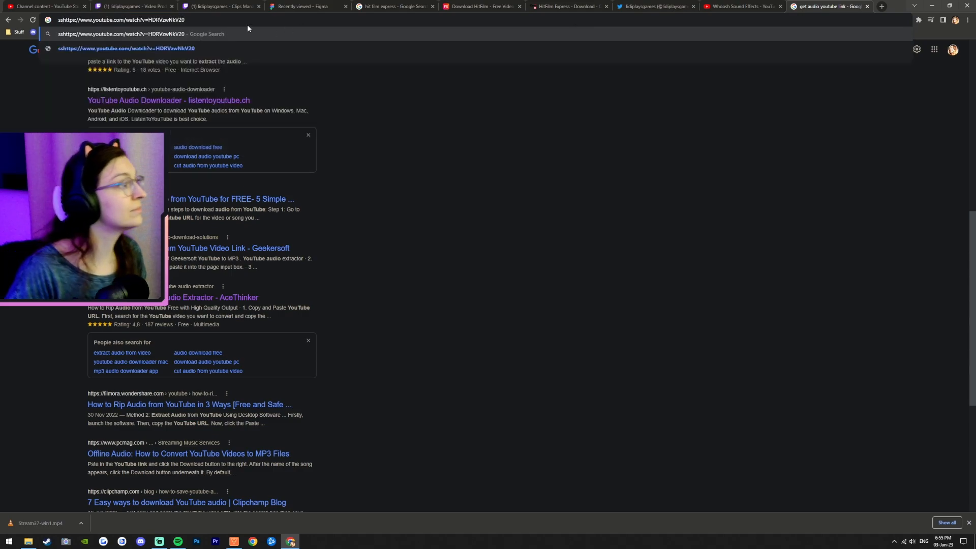
pyautogui.moveTo(65, 20); pyautogui.dragTo(94, 20)
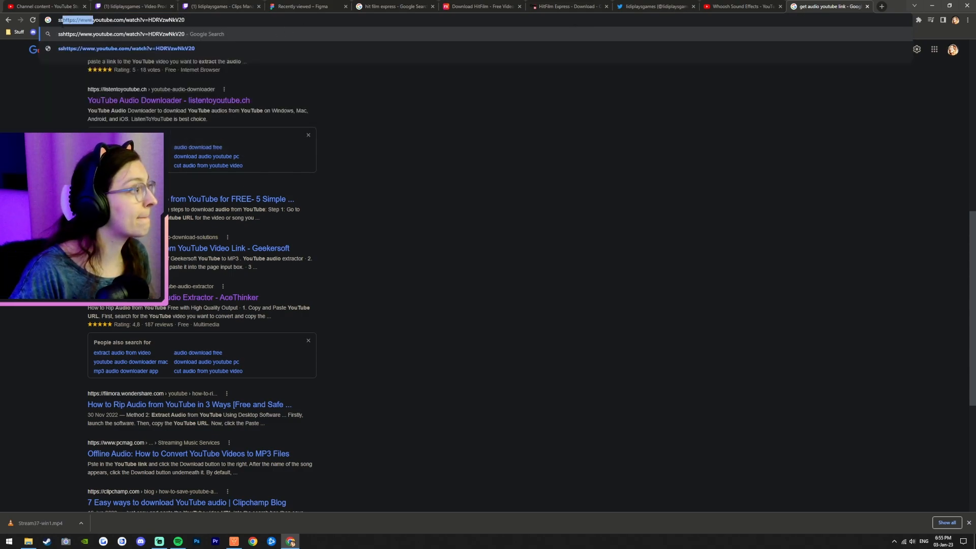
pyautogui.press('BackSpace')
pyautogui.press('Return')
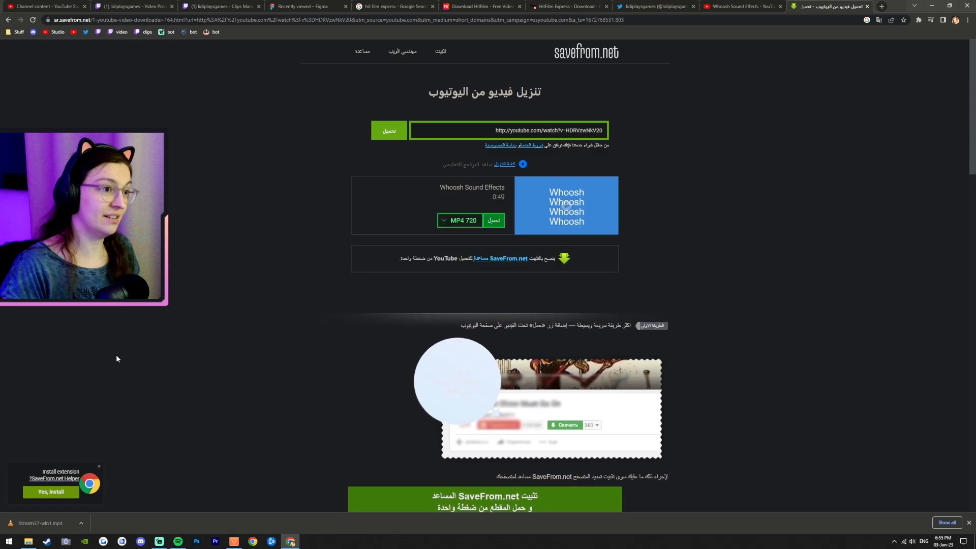
# Step: Review the download format options savefrom.net offers for the whoosh video
pyautogui.click(442, 223)
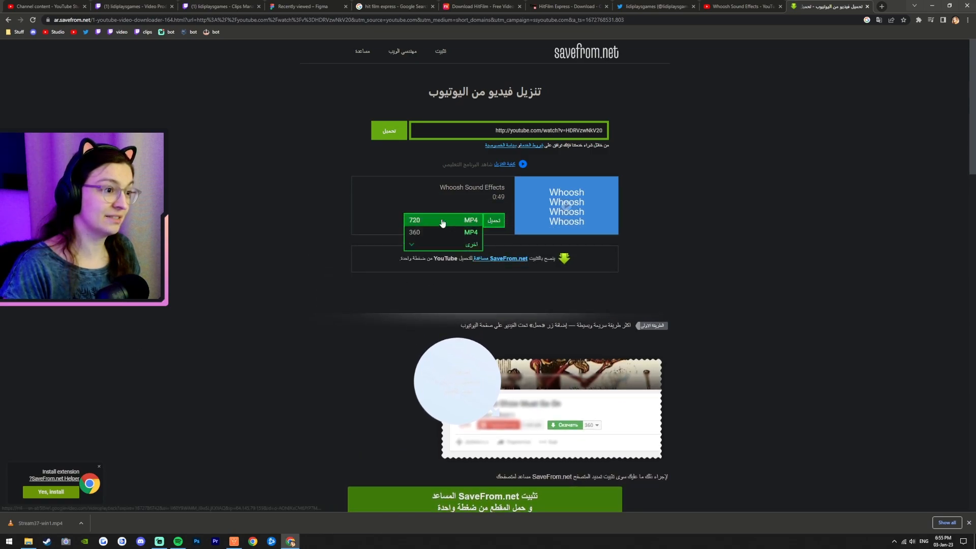
pyautogui.click(384, 269)
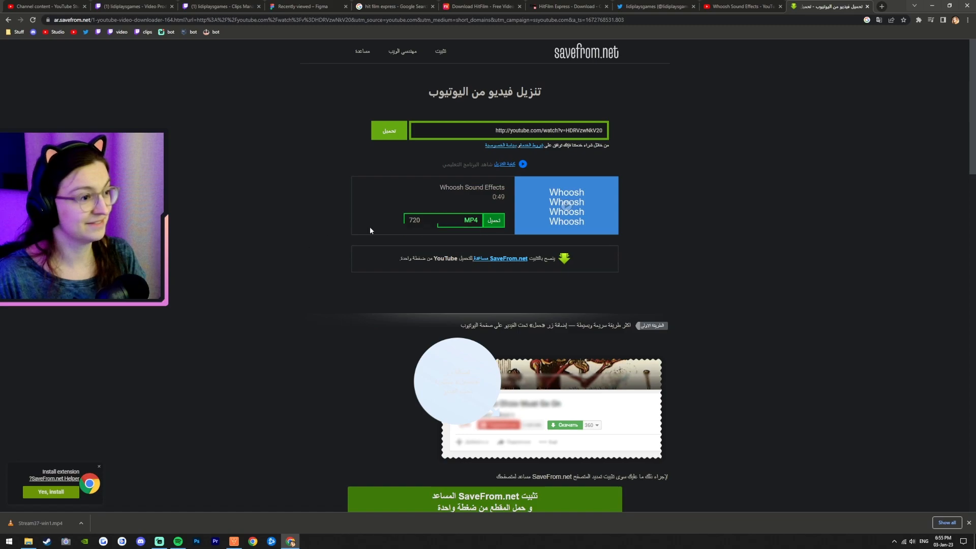
# Step: Search Google for "download youtube song to computer" in a new tab
pyautogui.click(884, 7)
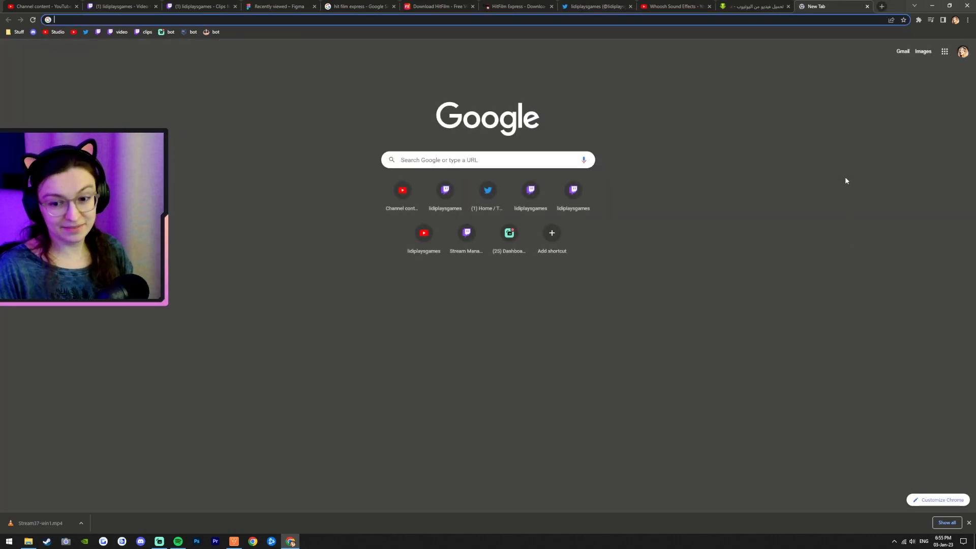
pyautogui.write('downlo')
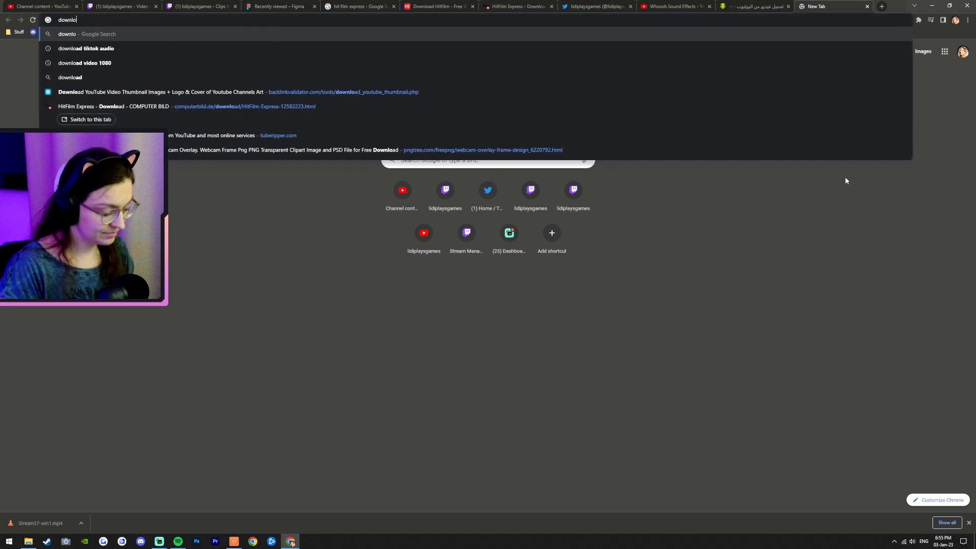
pyautogui.write('ad youtube song')
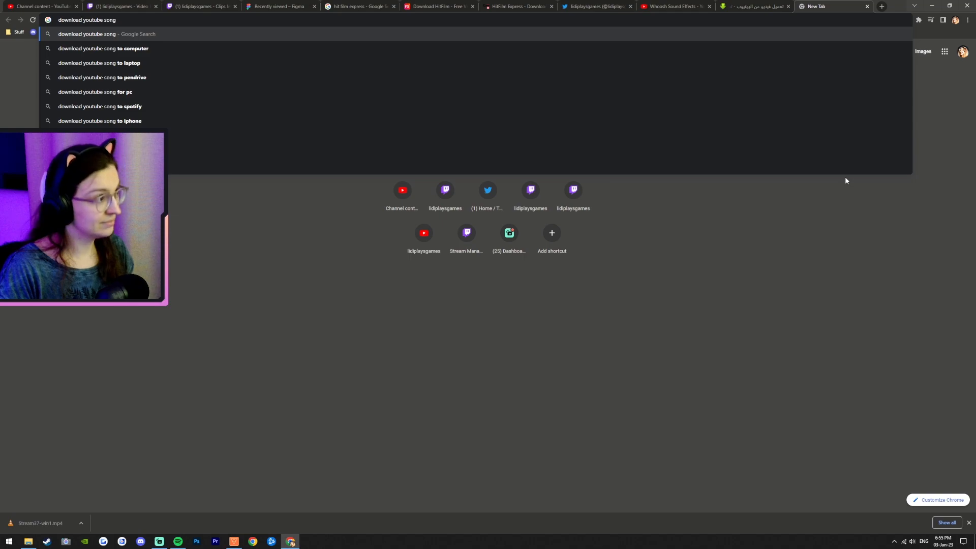
pyautogui.write('https://www.youtube.com/watch?v=HDRVzwNkV20')
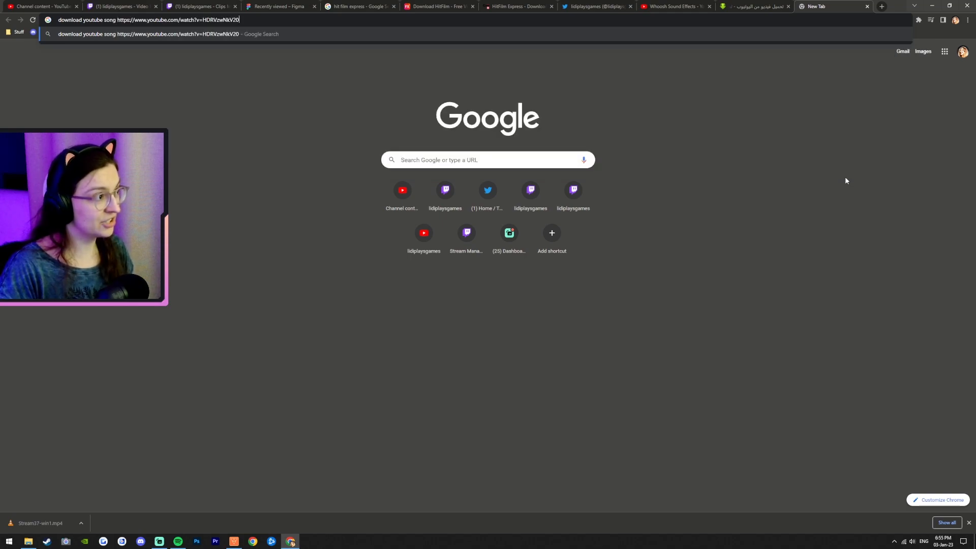
pyautogui.hotkey('ctrl', 'z')
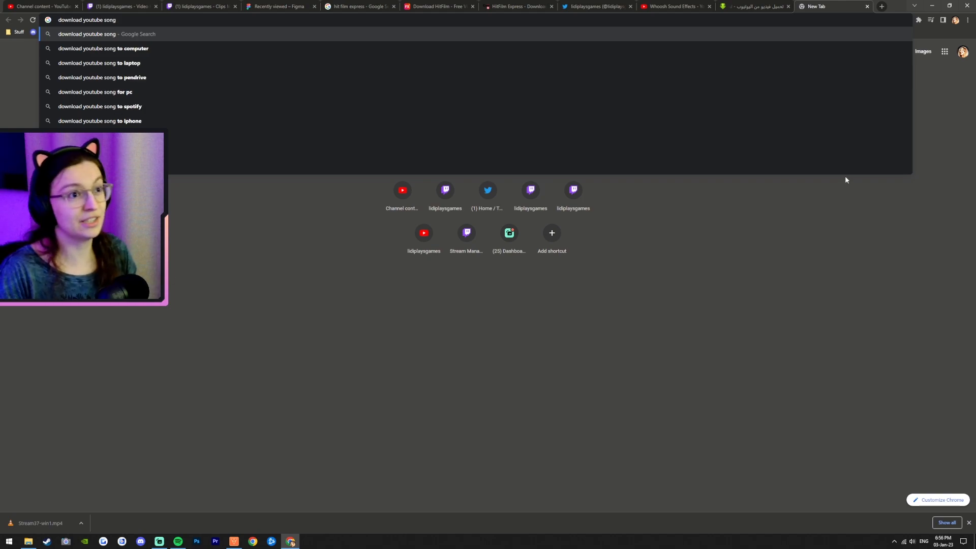
pyautogui.click(171, 51)
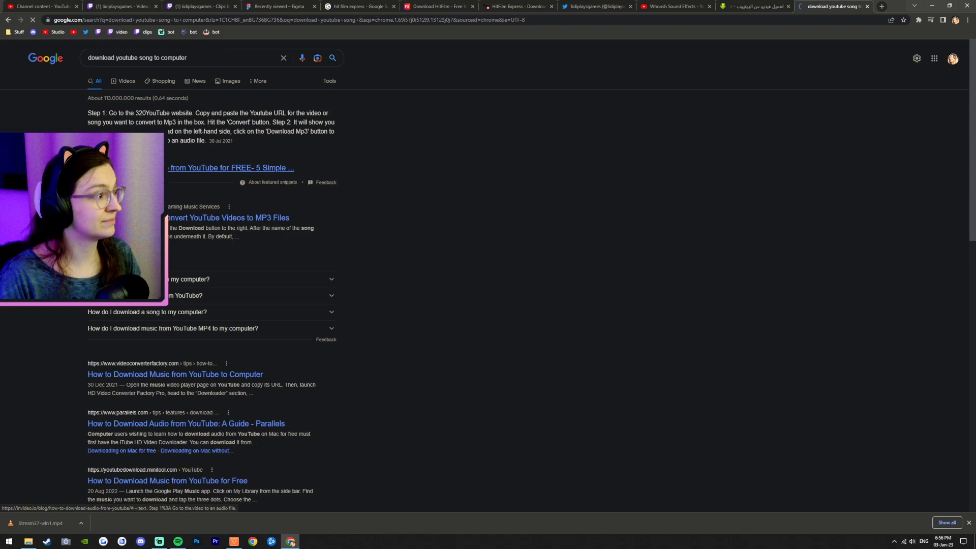
# Step: Open the "How to Download Music from YouTube to Computer" result in a new tab, skim it, and close it
pyautogui.scroll(-3, 178, 232)
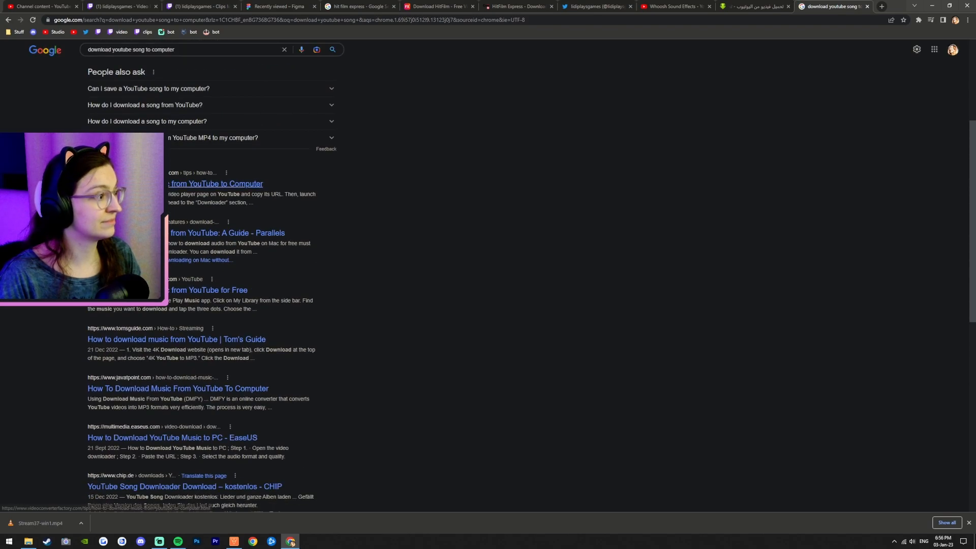
pyautogui.middleClick(217, 183)
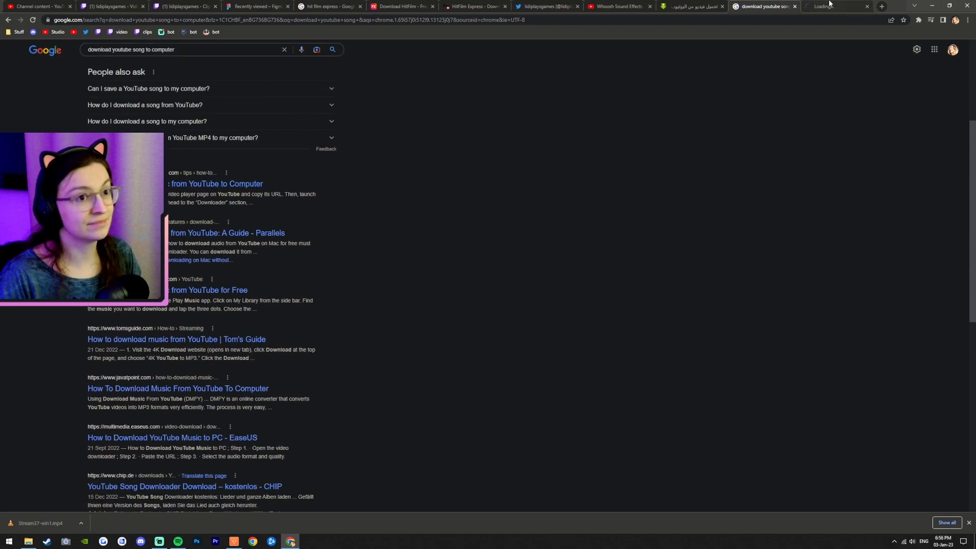
pyautogui.click(829, 5)
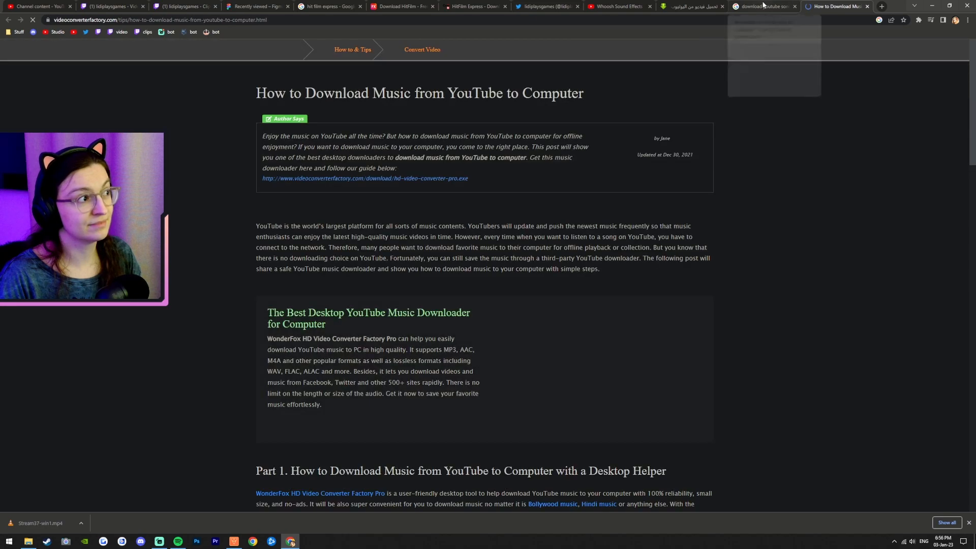
pyautogui.scroll(-4, 680, 395)
pyautogui.click(767, 4)
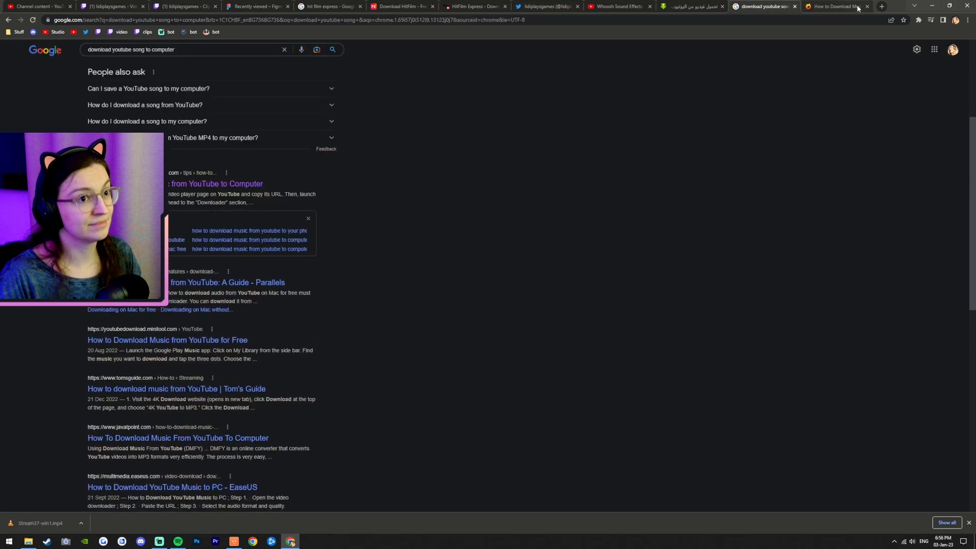
pyautogui.click(866, 6)
pyautogui.scroll(4, 356, 204)
# Step: Refine the search to "download youtube song to computer paste link"
pyautogui.click(208, 58)
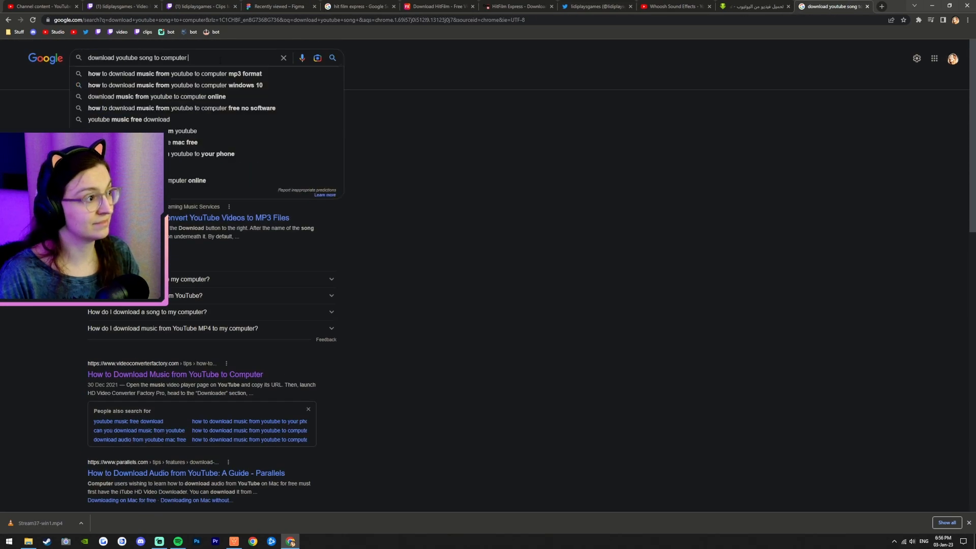
pyautogui.write('paste link')
pyautogui.press('Return')
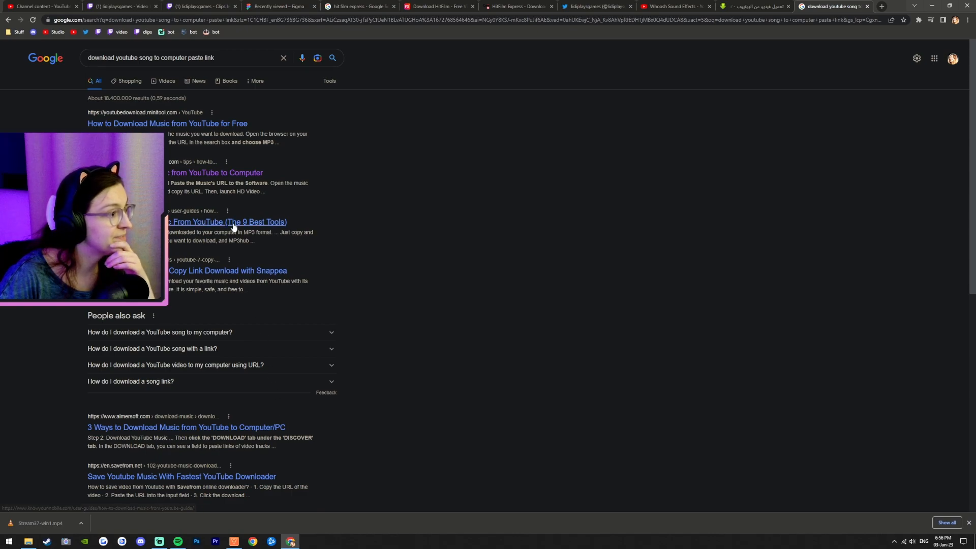
# Step: Open the Snappea YouTube copy-link result in a new tab and close it
pyautogui.scroll(-4, 236, 225)
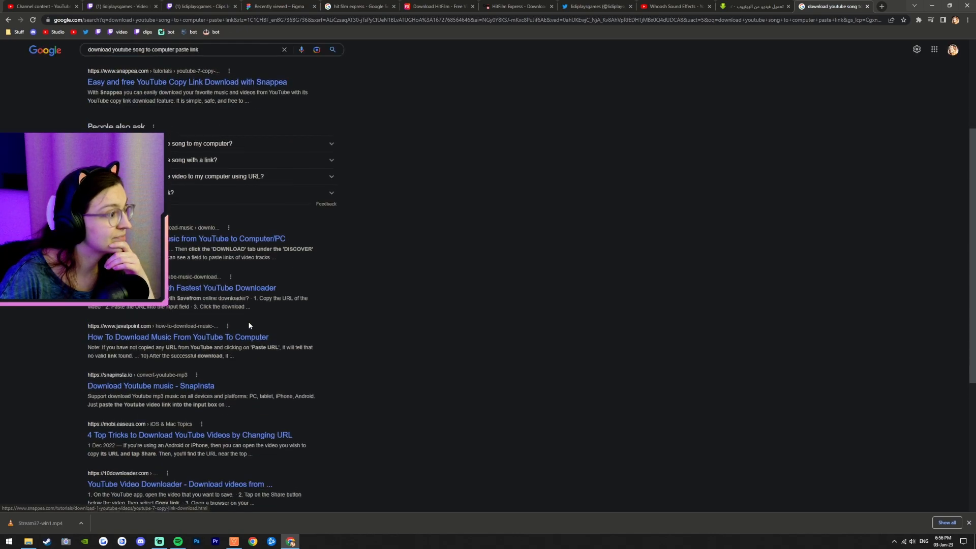
pyautogui.middleClick(231, 80)
pyautogui.click(857, 4)
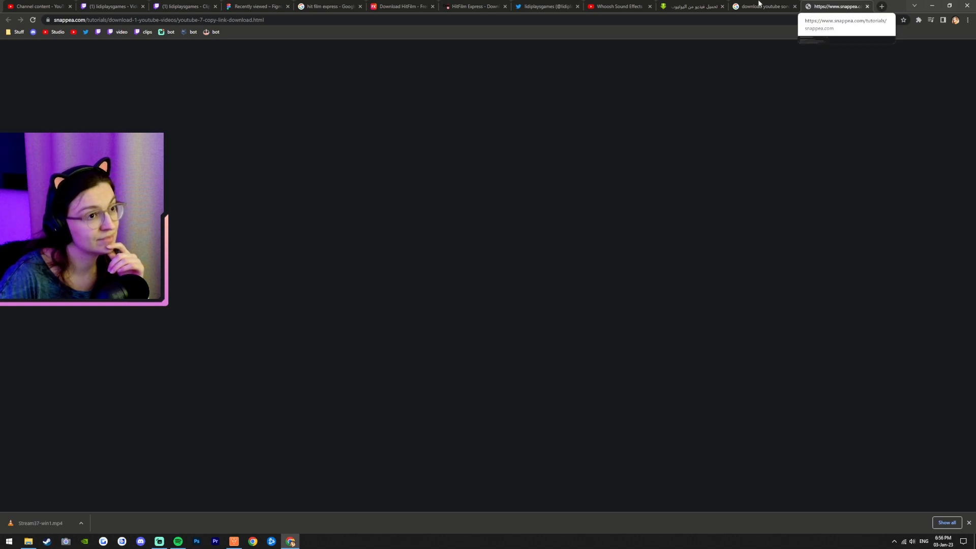
pyautogui.click(695, 7)
pyautogui.scroll(-3, 713, 423)
pyautogui.click(832, 4)
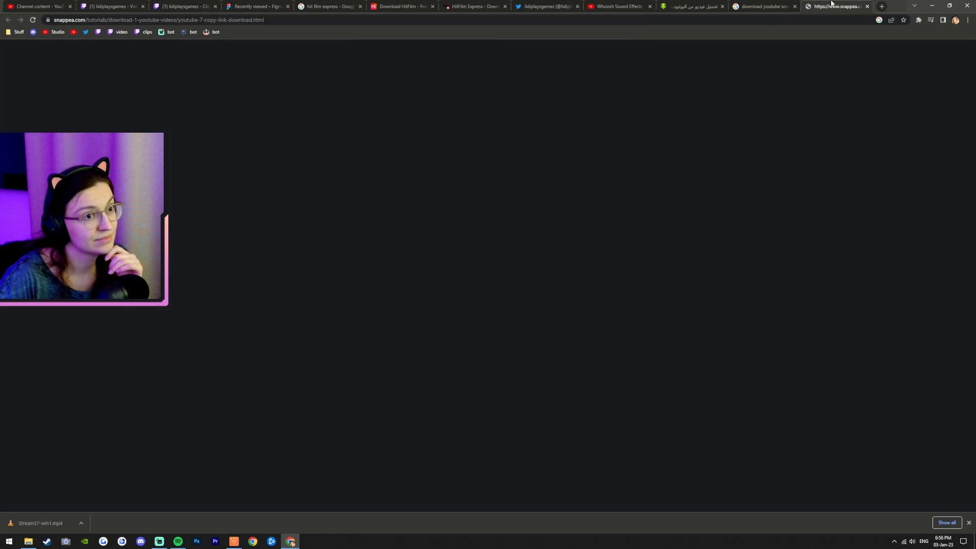
pyautogui.click(867, 6)
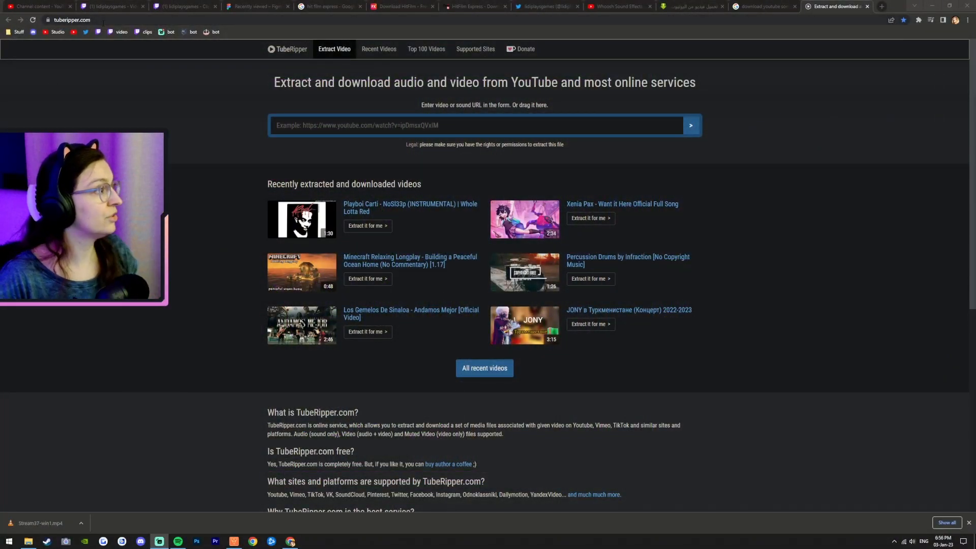
# Step: Bookmark the TubeRipper page and paste the whoosh video URL into its field to load the video
pyautogui.moveTo(48, 19); pyautogui.dragTo(234, 33)
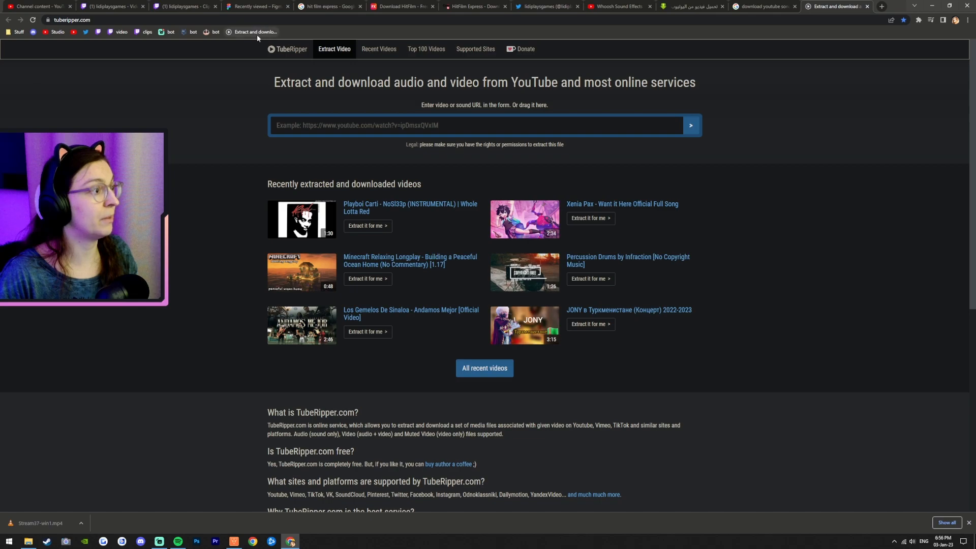
pyautogui.rightClick(446, 129)
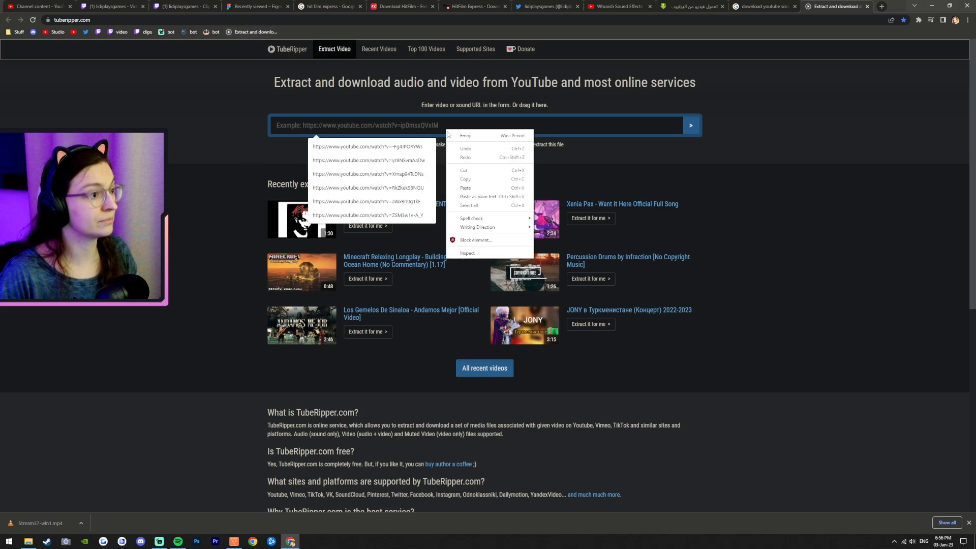
pyautogui.click(484, 189)
pyautogui.click(692, 125)
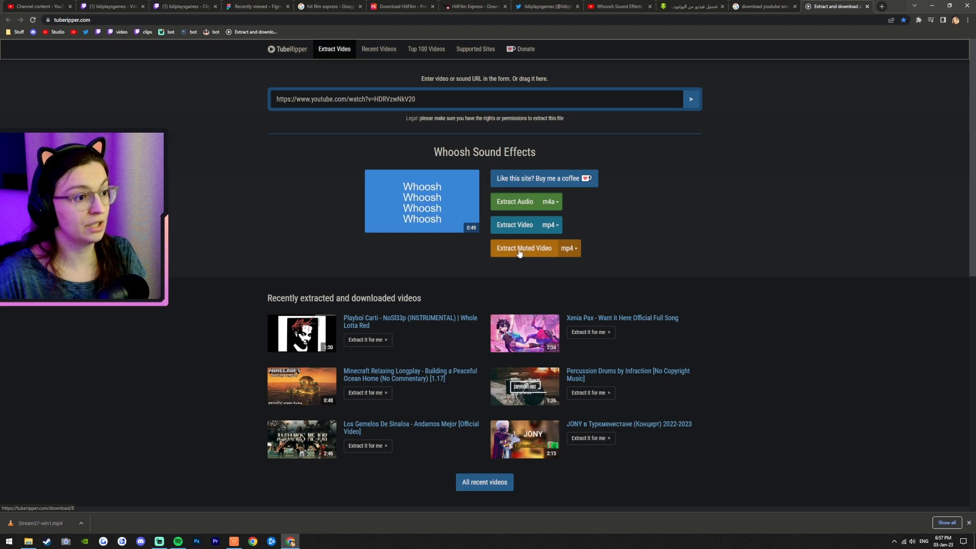
# Step: Extract the video's audio as m4a and save it to the Recordings folder
pyautogui.click(519, 205)
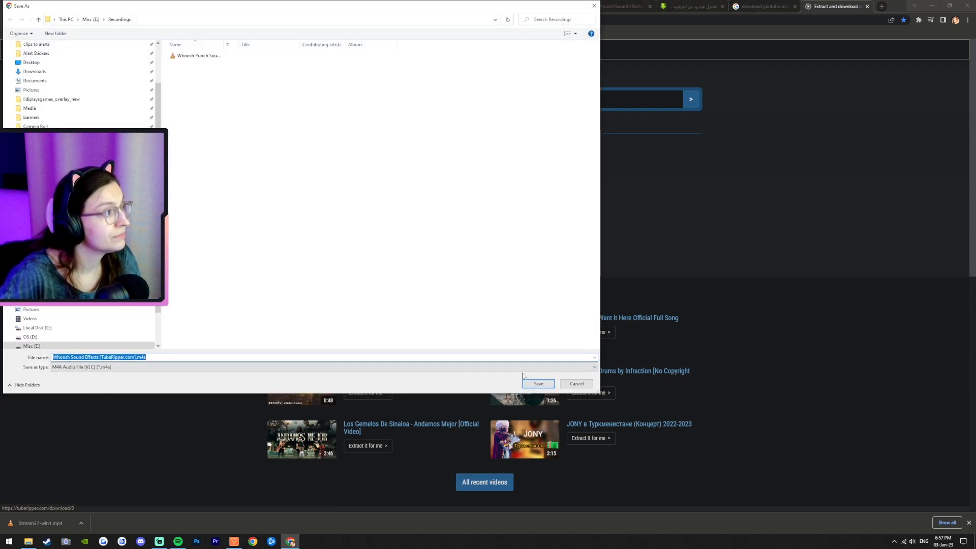
pyautogui.click(538, 385)
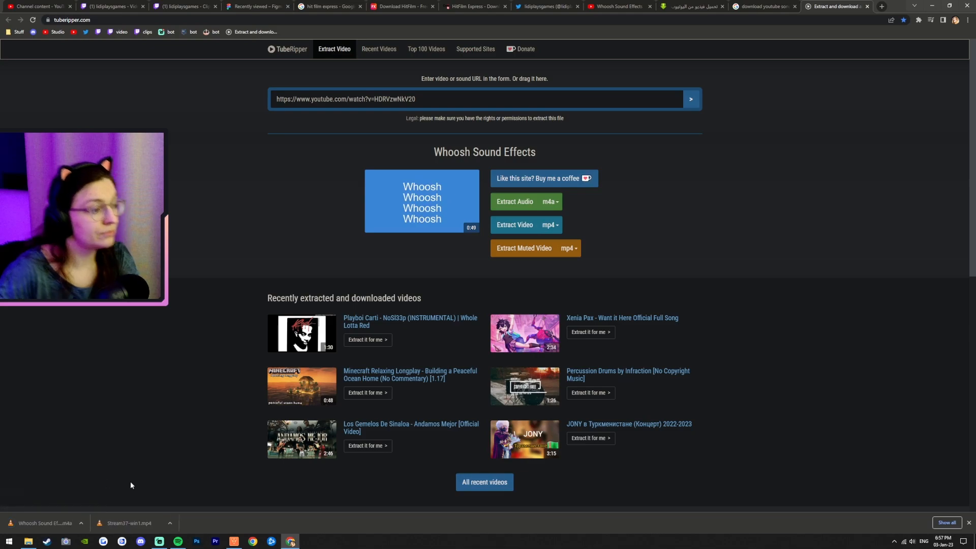
# Step: Import the downloaded Whoosh Punch Sound Effect m4a from the Recordings folder into the project's media panel
pyautogui.click(291, 541)
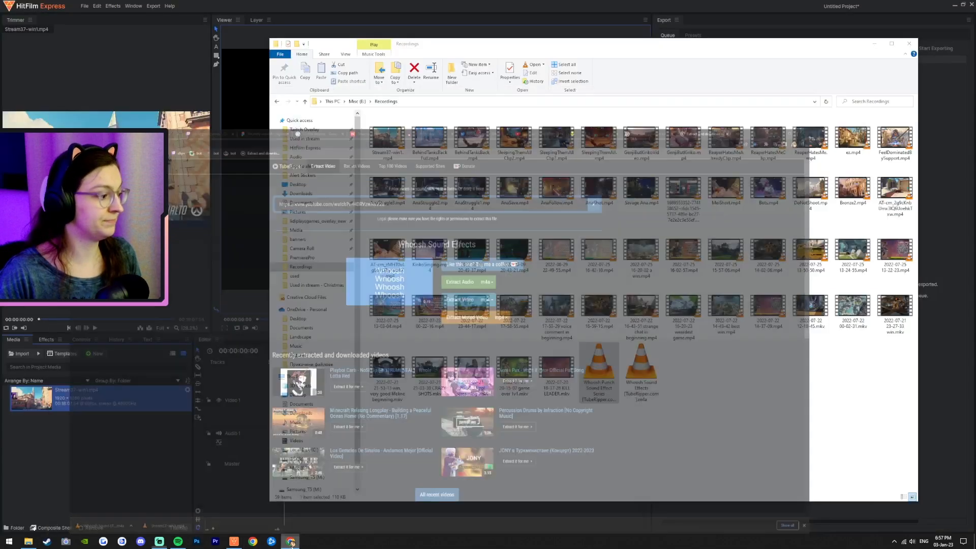
pyautogui.click(667, 413)
pyautogui.click(645, 332)
pyautogui.click(601, 336)
pyautogui.click(593, 366)
pyautogui.moveTo(599, 323); pyautogui.dragTo(107, 495)
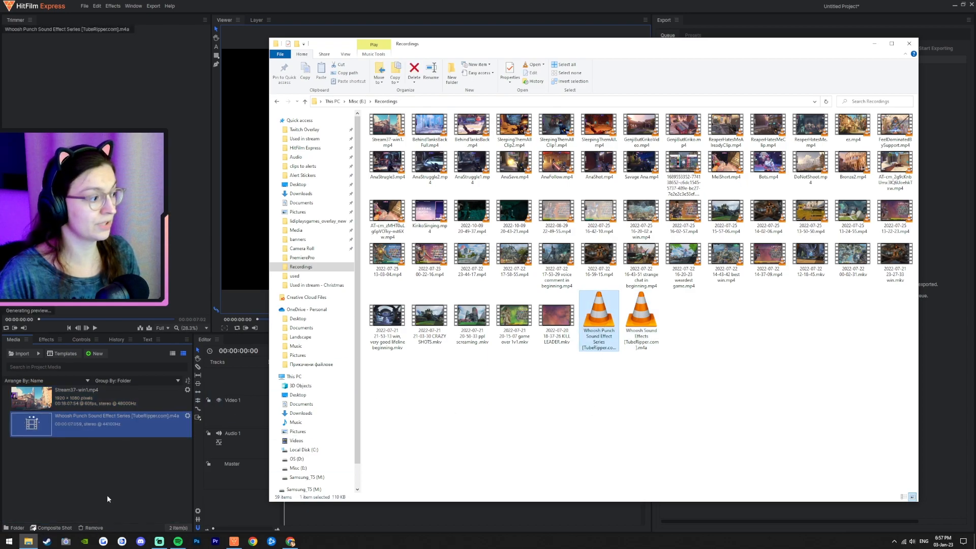
pyautogui.click(107, 495)
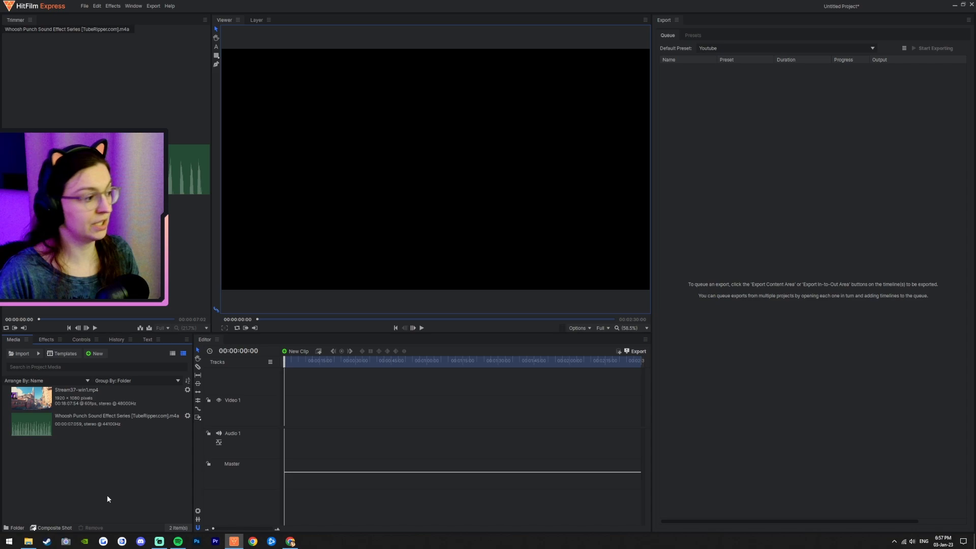
pyautogui.click(77, 421)
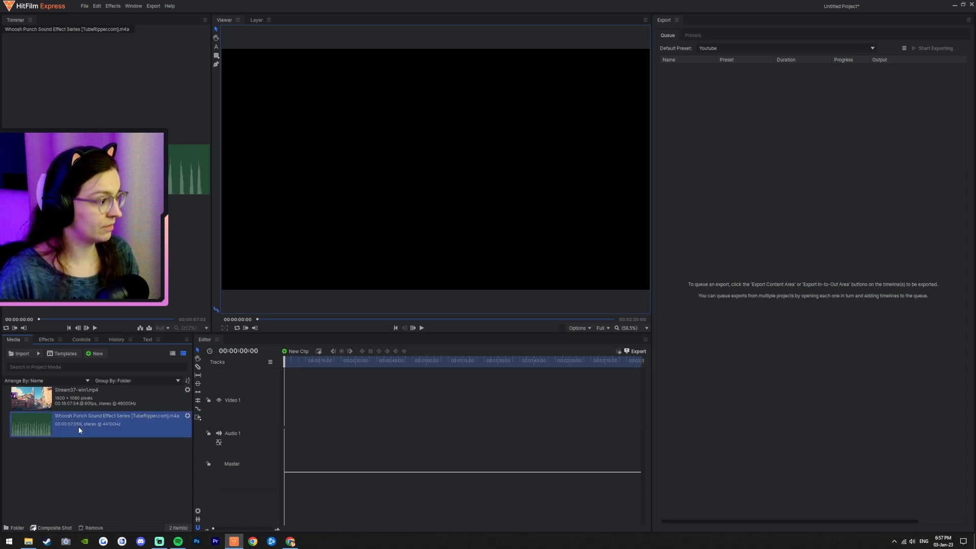
pyautogui.click(119, 472)
pyautogui.rightClick(78, 426)
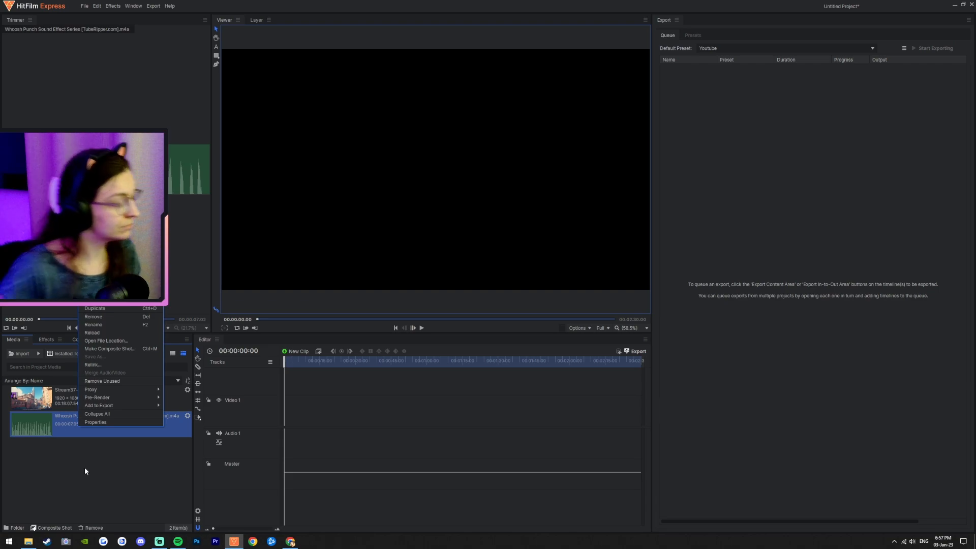
pyautogui.click(84, 468)
pyautogui.click(77, 456)
# Step: Place the Stream37-win1.mp4 footage at the start of the timeline's video and audio tracks
pyautogui.click(78, 415)
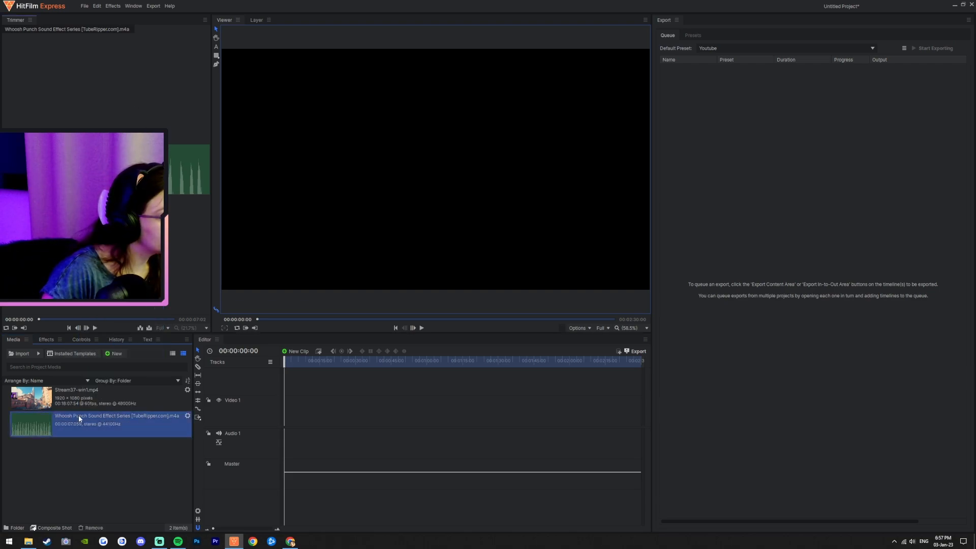
pyautogui.click(108, 505)
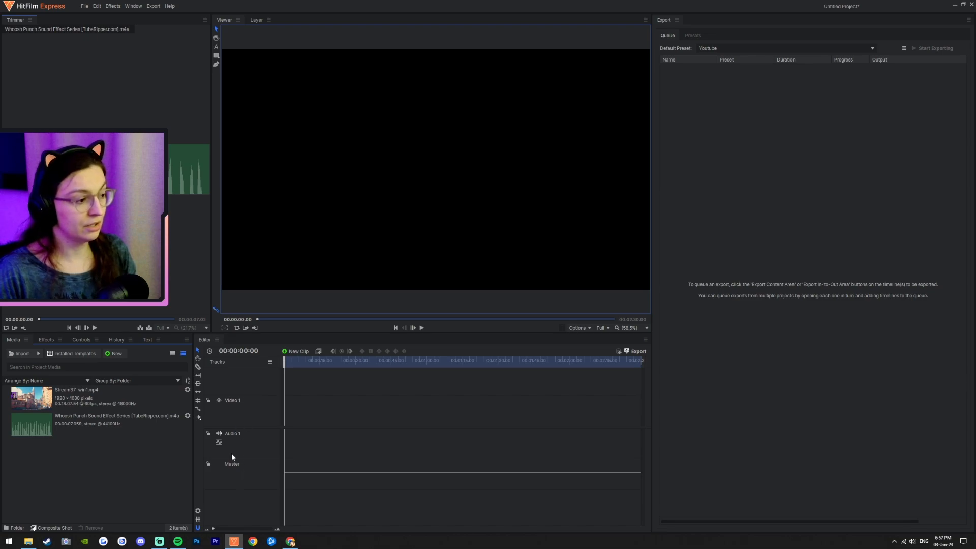
pyautogui.moveTo(74, 392); pyautogui.dragTo(285, 418)
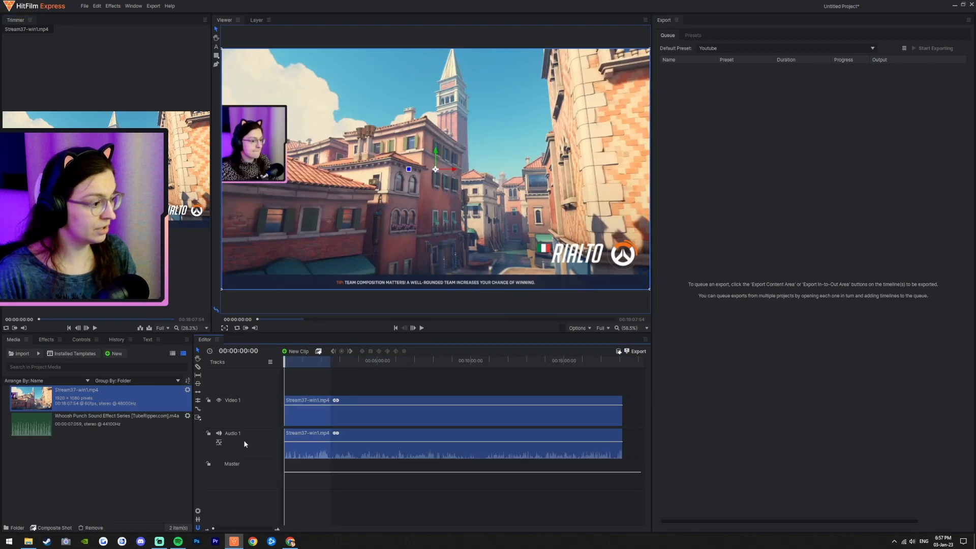
# Step: Add a second audio track and drop the Whoosh Punch Sound Effect clip onto it
pyautogui.rightClick(246, 440)
pyautogui.click(261, 442)
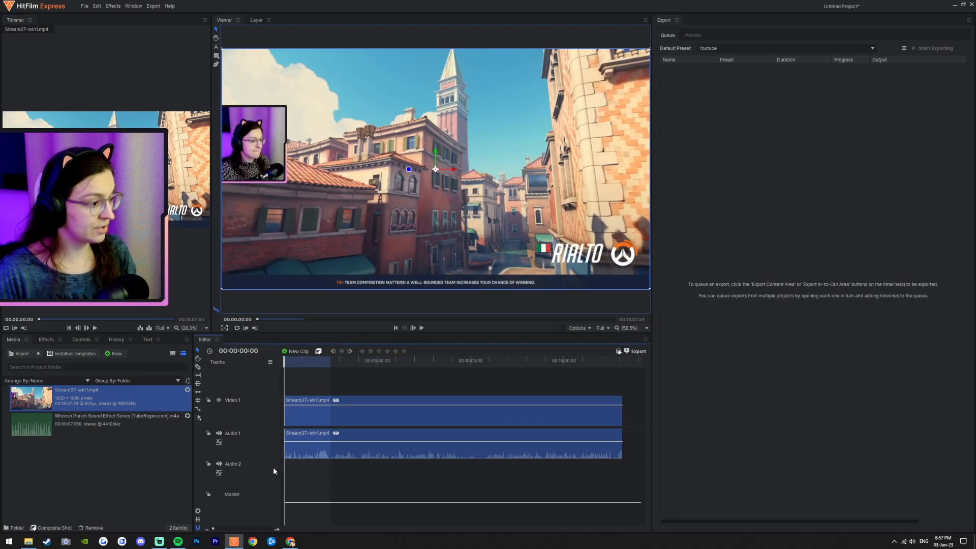
pyautogui.moveTo(71, 425); pyautogui.dragTo(298, 481)
pyautogui.scroll(3, 318, 477)
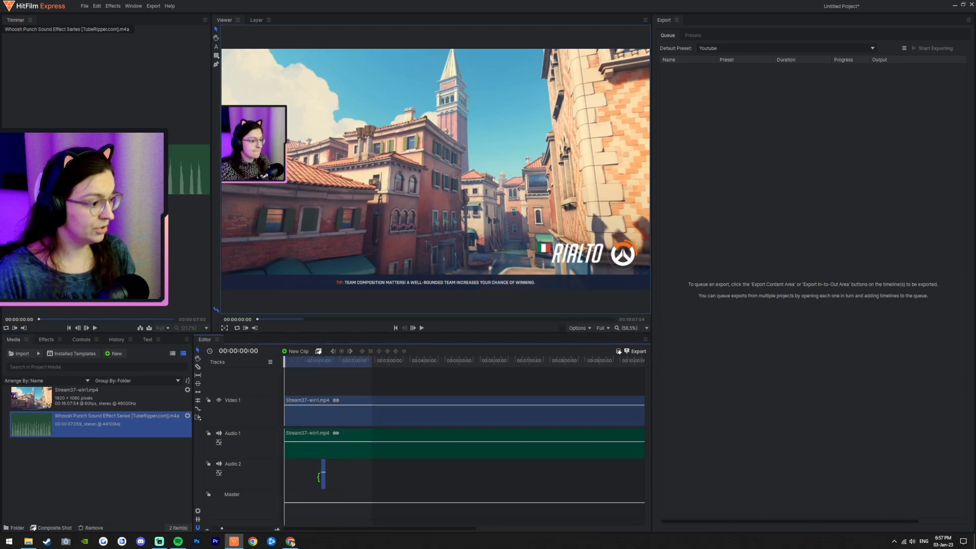
pyautogui.scroll(5, 584, 485)
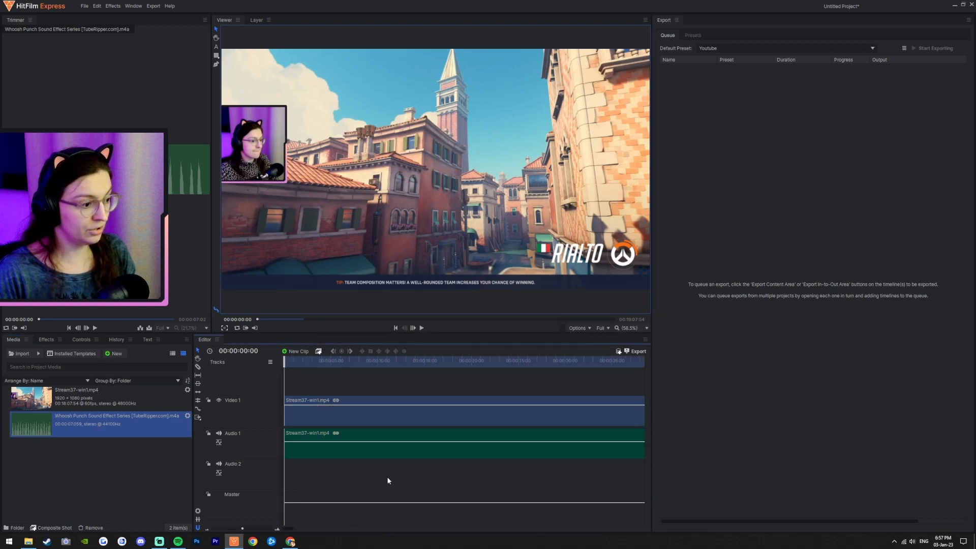
pyautogui.scroll(-5, 410, 472)
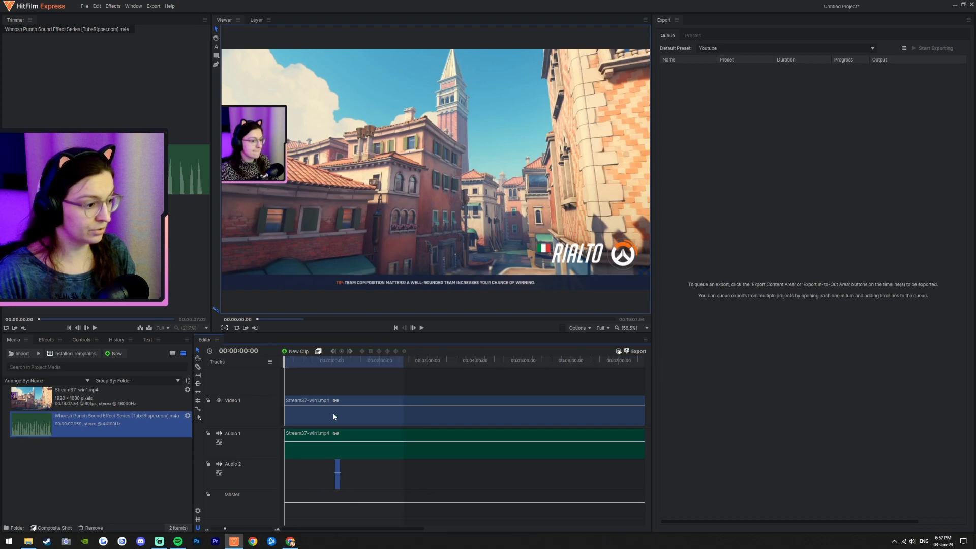
# Step: Set the playhead to about 00:01:04:01 and move the whoosh clip so its sound lines up there
pyautogui.click(336, 362)
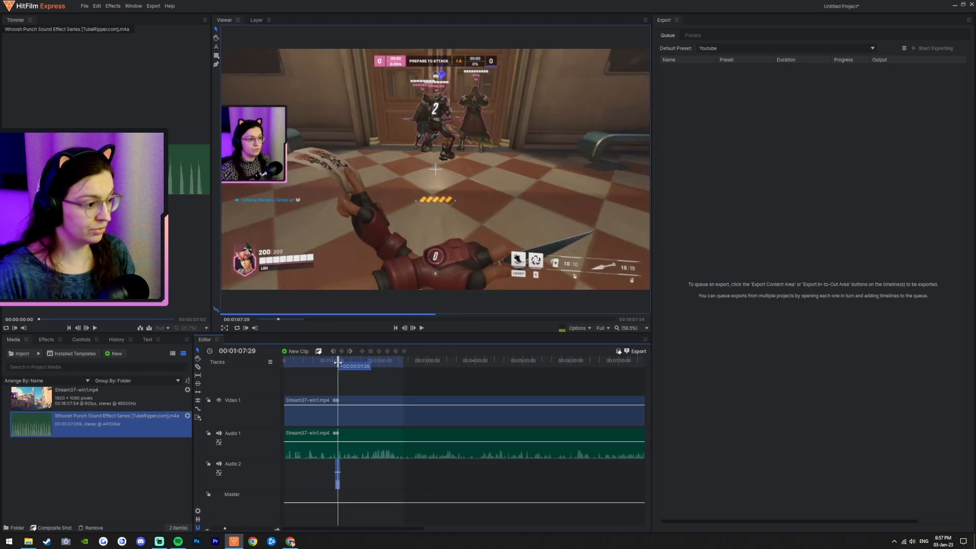
pyautogui.scroll(4, 338, 484)
pyautogui.moveTo(467, 363); pyautogui.dragTo(338, 365)
pyautogui.scroll(3, 346, 492)
pyautogui.scroll(-3, 410, 481)
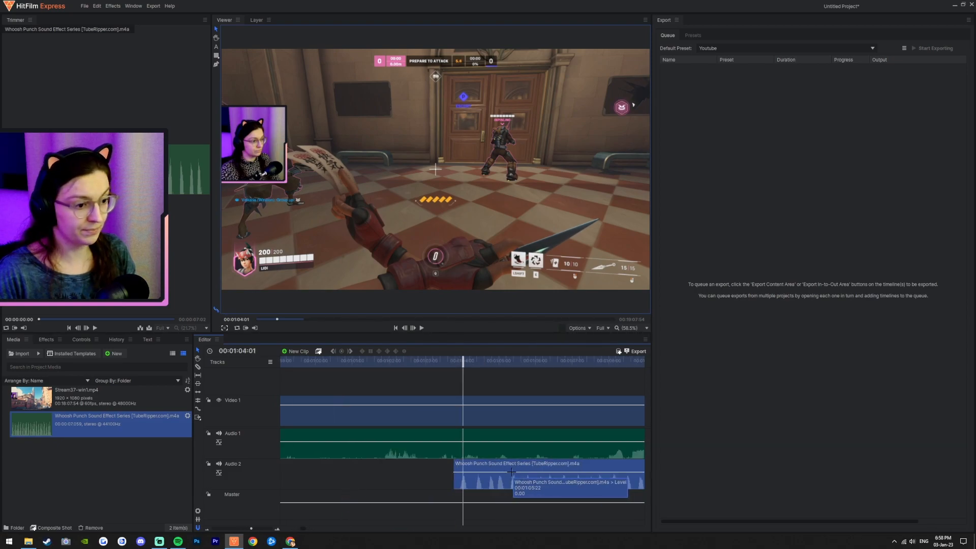
pyautogui.scroll(-3, 513, 472)
pyautogui.moveTo(563, 471); pyautogui.dragTo(467, 478)
# Step: Trim the start and the end of the whoosh clip on the second audio track
pyautogui.scroll(6, 468, 488)
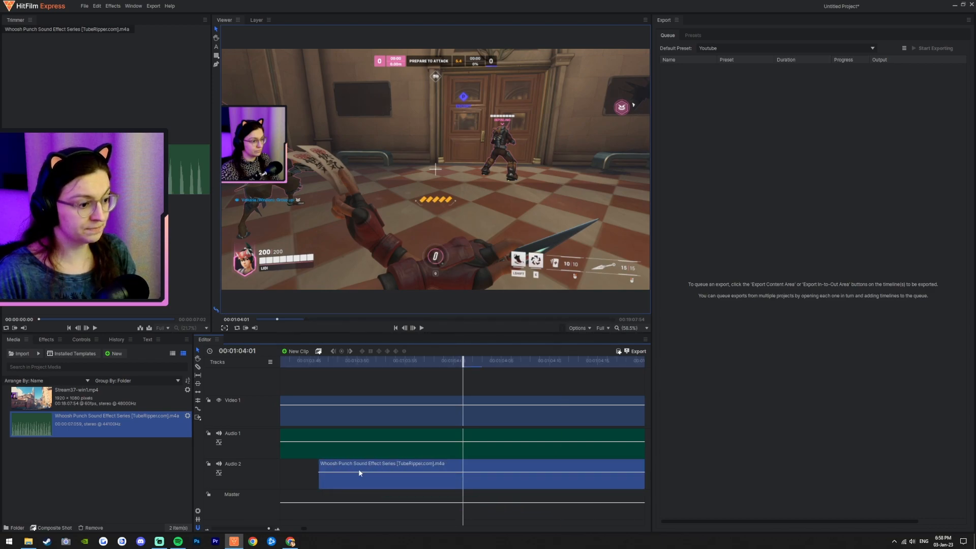
pyautogui.scroll(-4, 360, 473)
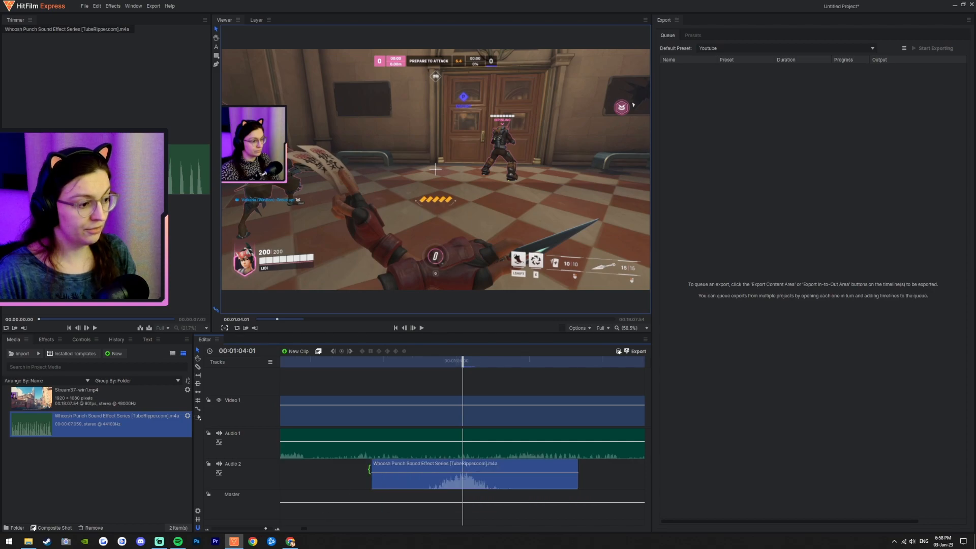
pyautogui.moveTo(371, 469); pyautogui.dragTo(420, 470)
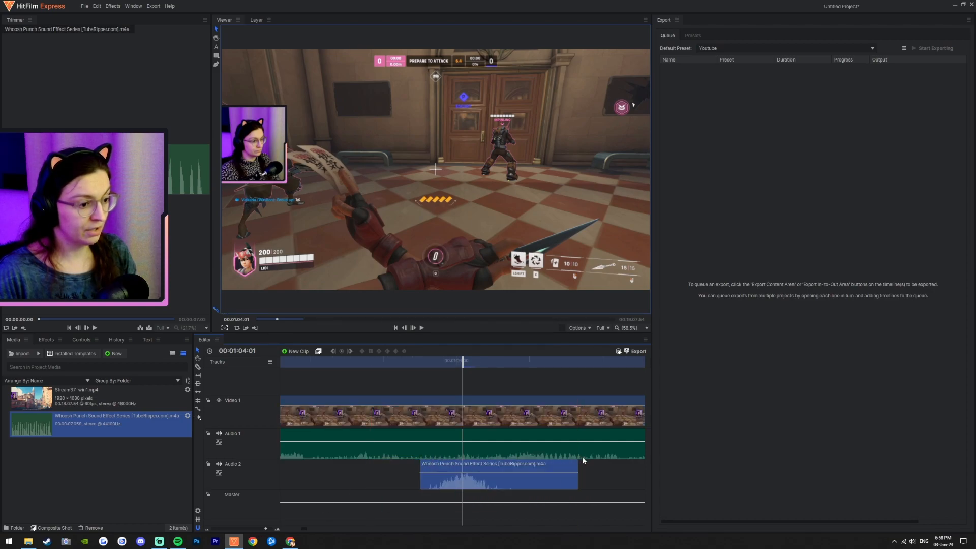
pyautogui.moveTo(580, 466); pyautogui.dragTo(517, 466)
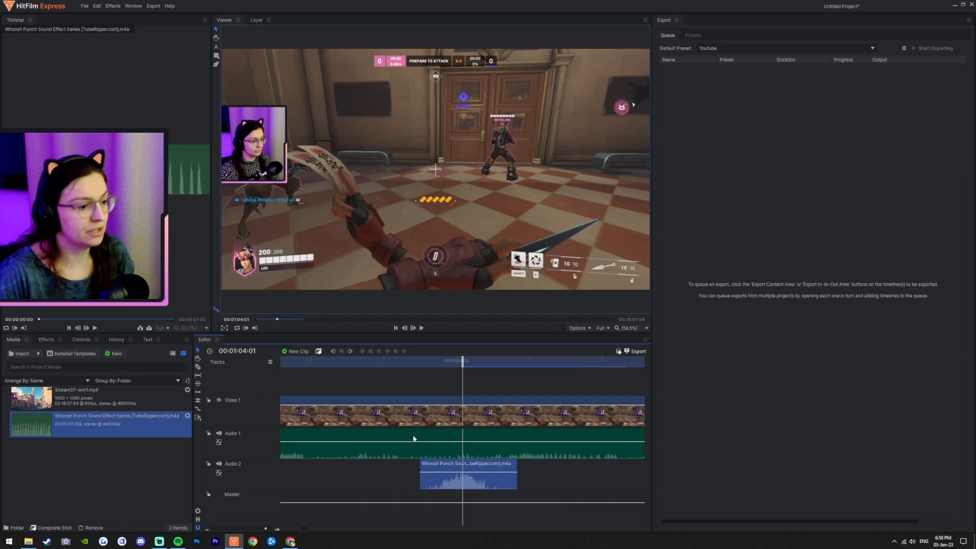
# Step: Trim the stream footage's start to the playhead at about 00:04:07:58
pyautogui.hscroll(5, 502, 455)
pyautogui.hscroll(-5, 555, 479)
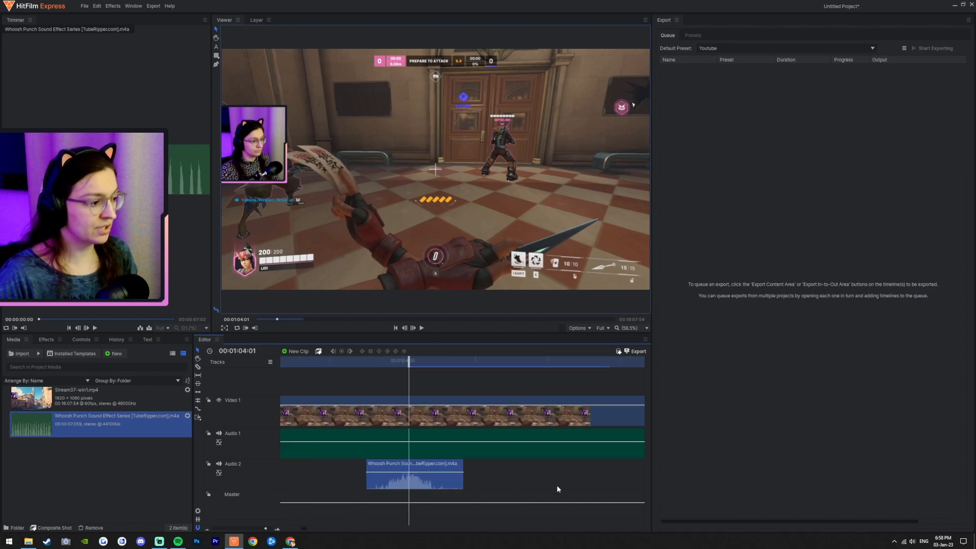
pyautogui.scroll(-5, 498, 478)
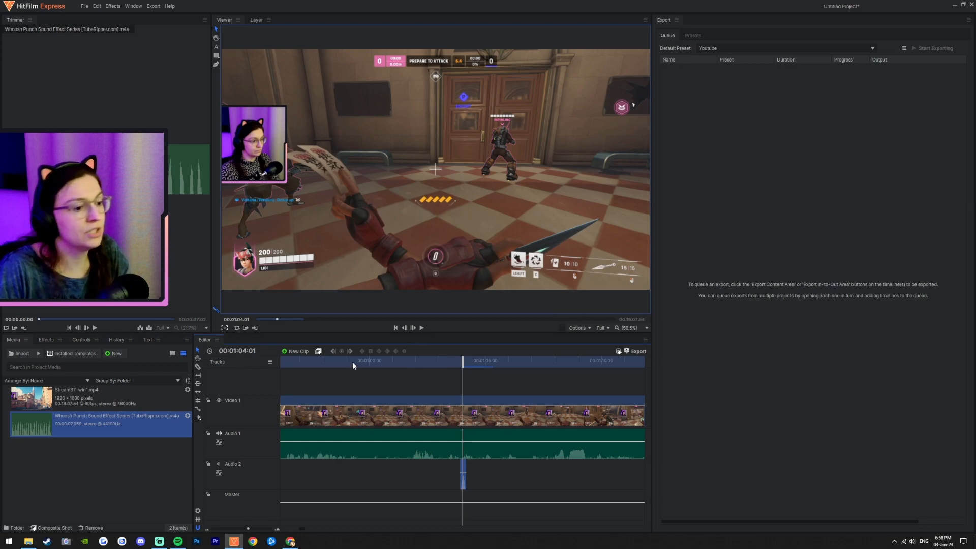
pyautogui.scroll(-5, 381, 446)
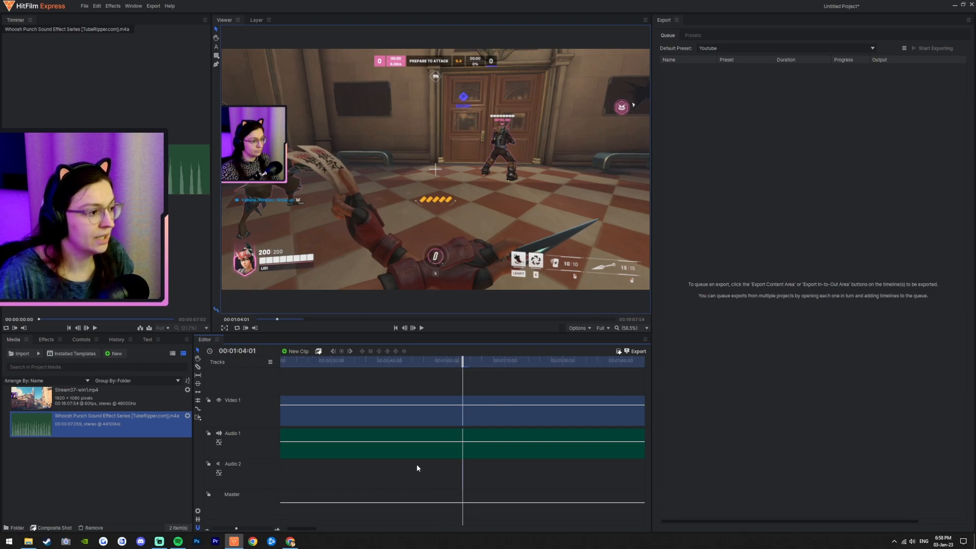
pyautogui.click(395, 327)
pyautogui.scroll(-3, 425, 462)
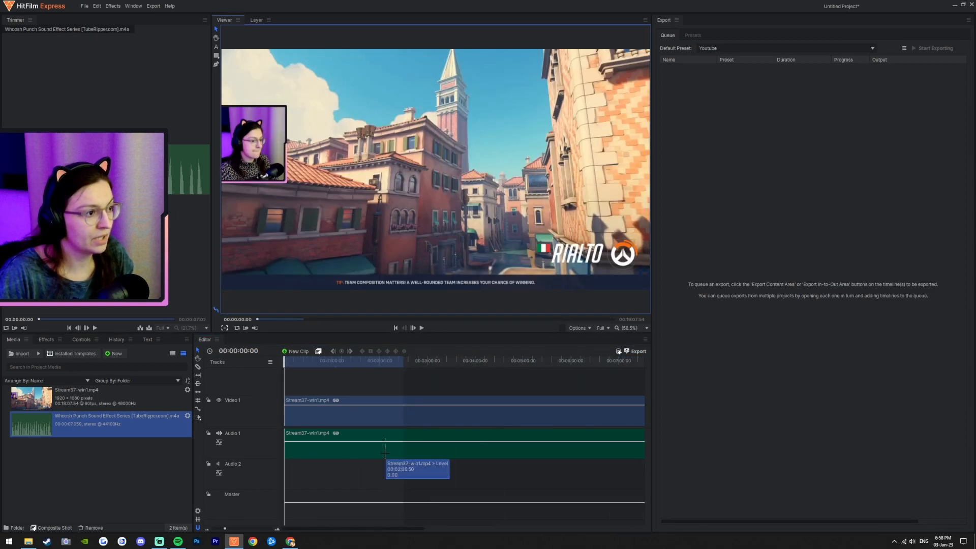
pyautogui.scroll(-1, 397, 447)
pyautogui.moveTo(360, 361); pyautogui.dragTo(374, 361)
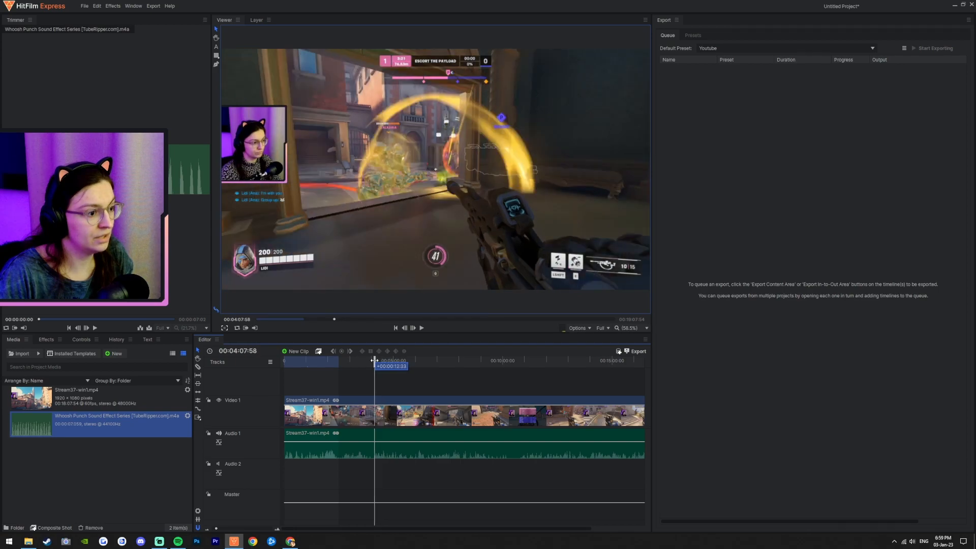
pyautogui.click(306, 422)
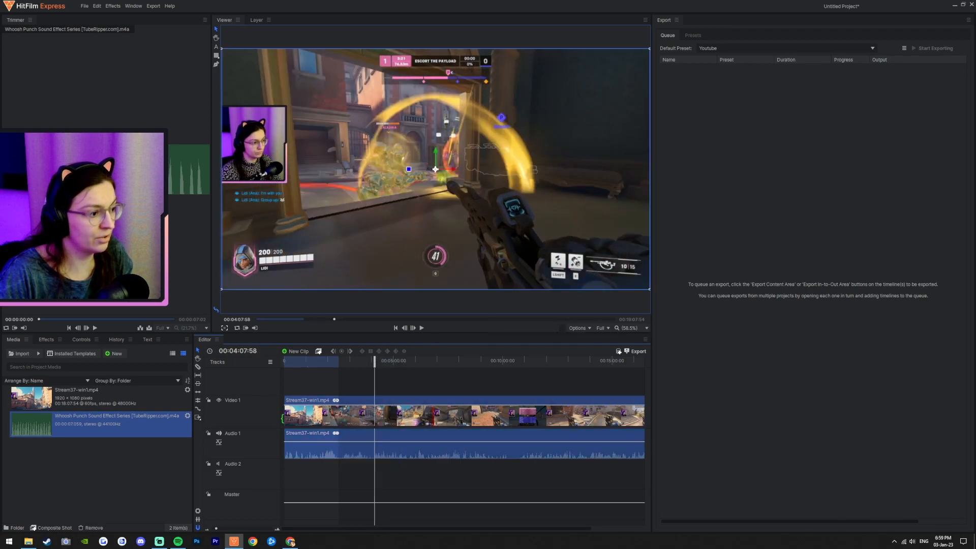
pyautogui.moveTo(283, 418); pyautogui.dragTo(374, 415)
# Step: Split the stream footage at about 00:05:42:09 and delete the part after the cut
pyautogui.moveTo(395, 364); pyautogui.dragTo(408, 362)
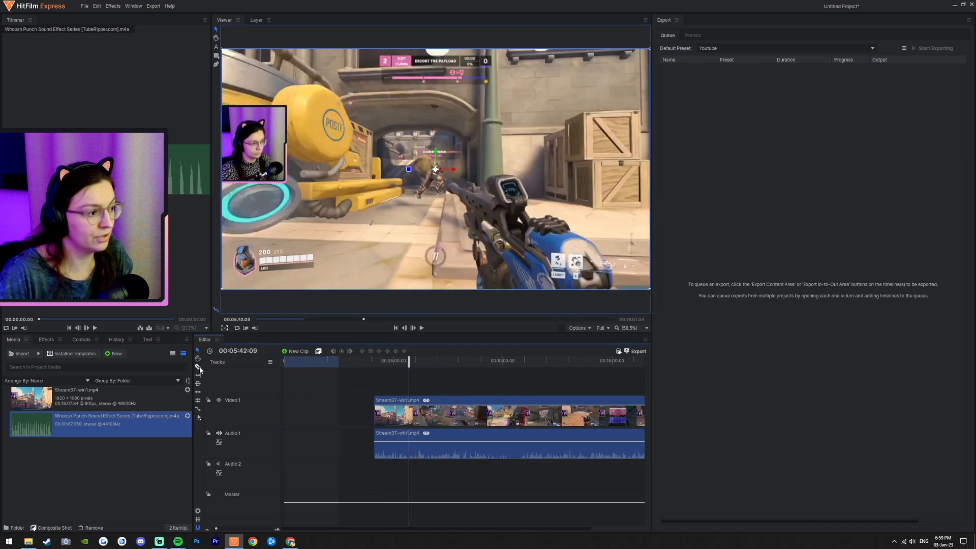
pyautogui.click(411, 413)
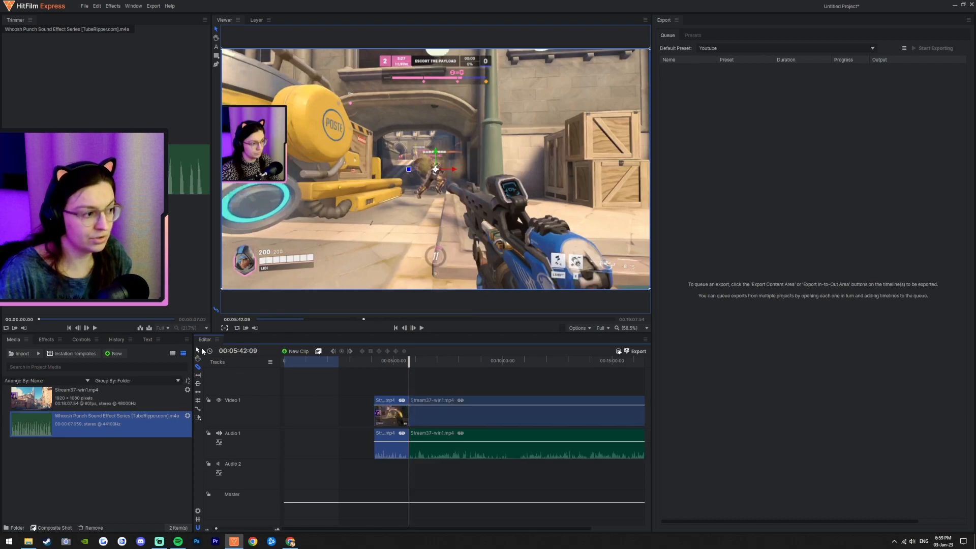
pyautogui.click(458, 418)
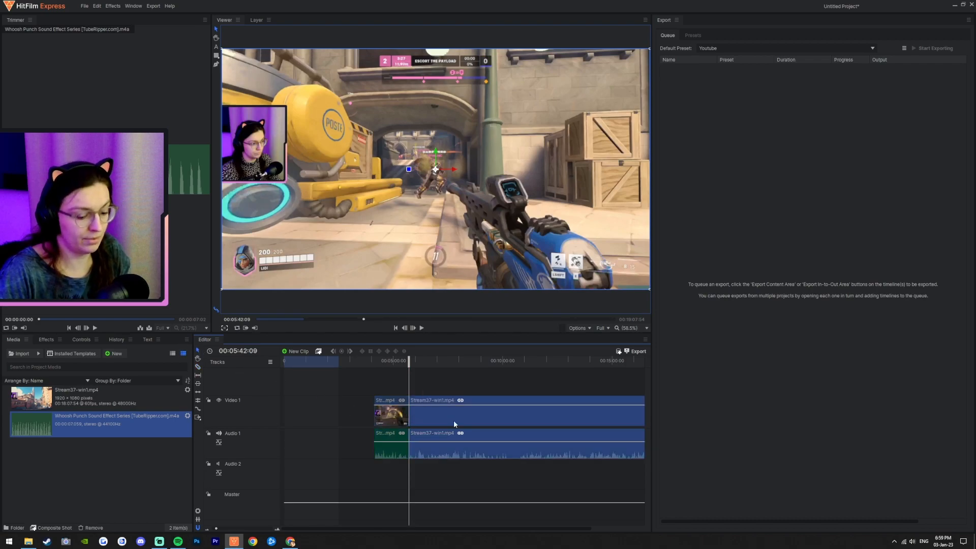
pyautogui.press('Delete')
# Step: Move the kept segment to the timeline start and place another copy of the stream footage after it
pyautogui.moveTo(389, 422); pyautogui.dragTo(298, 423)
pyautogui.moveTo(56, 402); pyautogui.dragTo(373, 413)
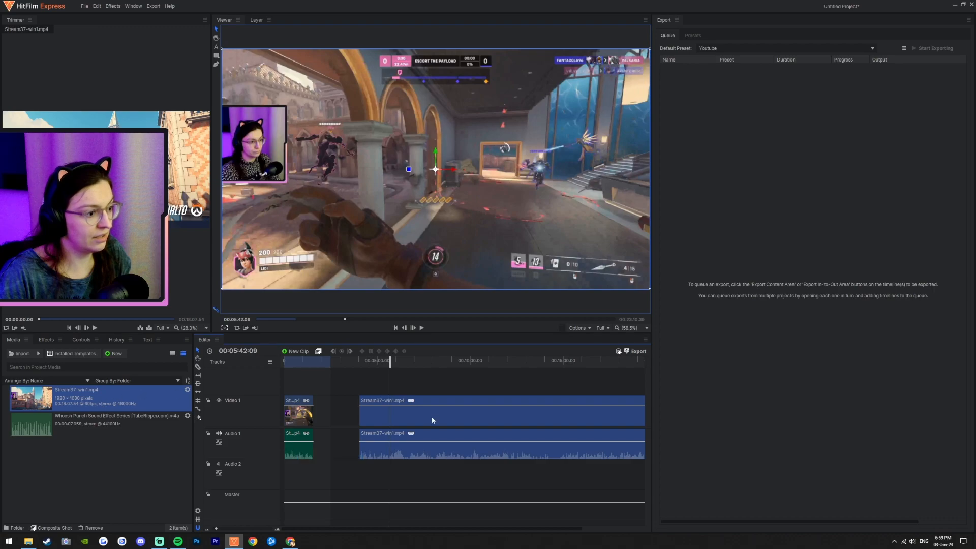
pyautogui.moveTo(447, 418)
pyautogui.mouseDown()
pyautogui.moveTo(422, 414)
pyautogui.moveTo(436, 415)
pyautogui.mouseUp()
# Step: Play back the edited timeline from the start to review it
pyautogui.moveTo(335, 364); pyautogui.dragTo(281, 362)
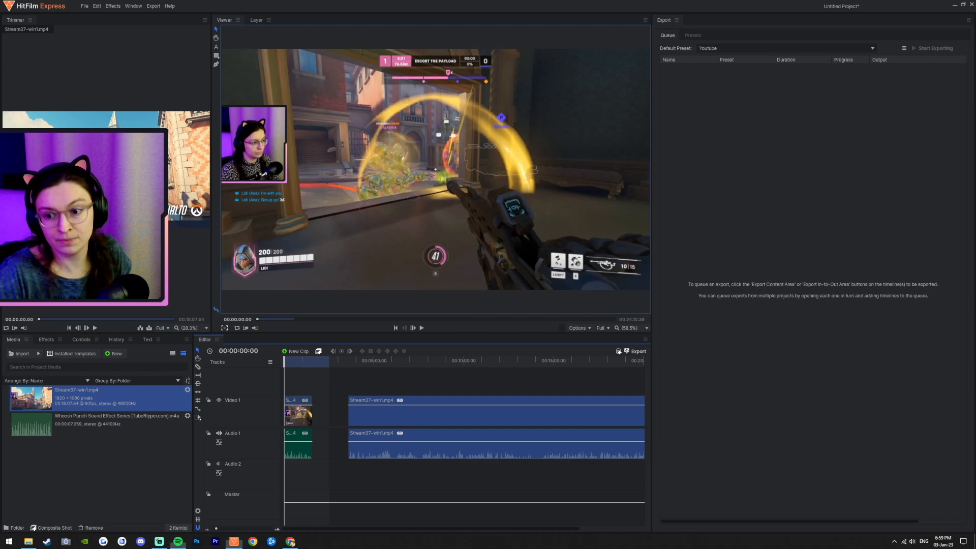
pyautogui.click(422, 328)
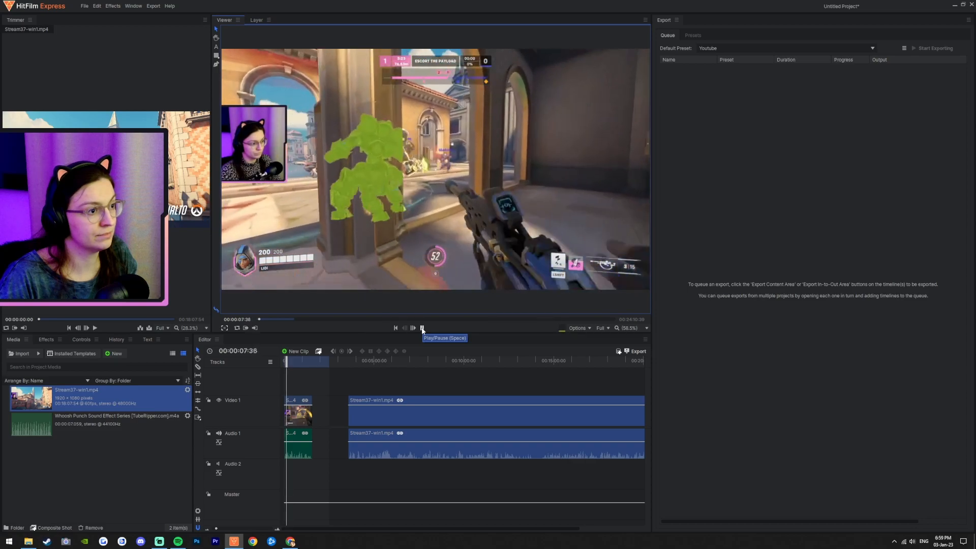
pyautogui.click(422, 328)
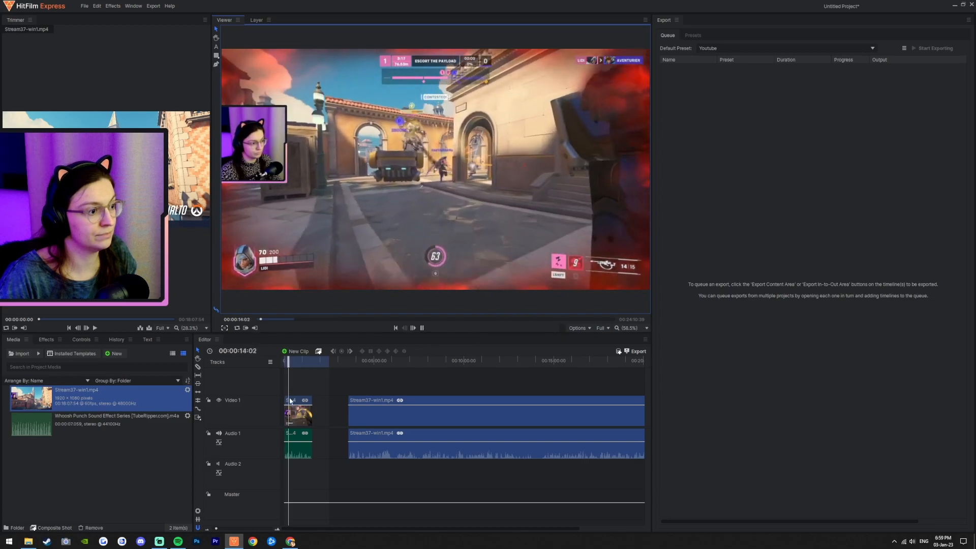
pyautogui.click(307, 360)
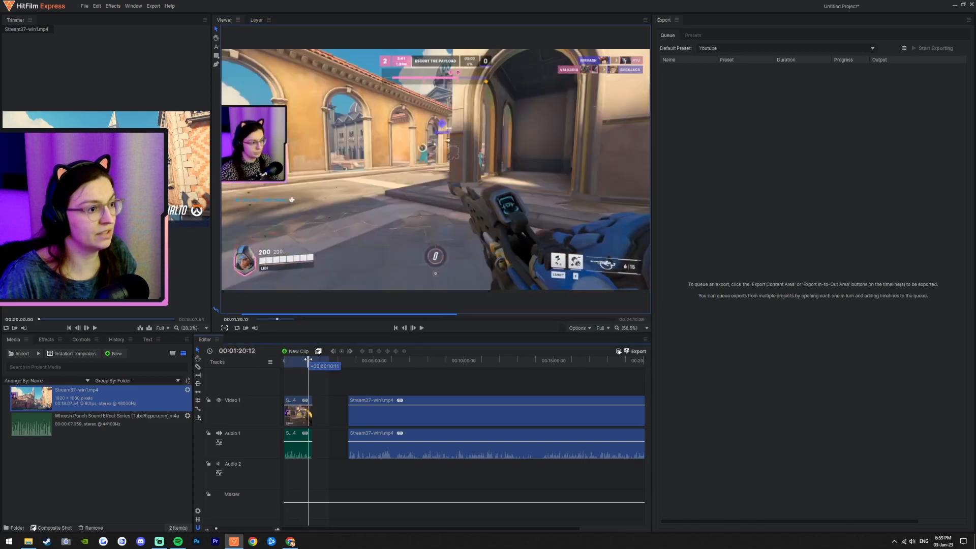
pyautogui.moveTo(308, 359); pyautogui.dragTo(305, 360)
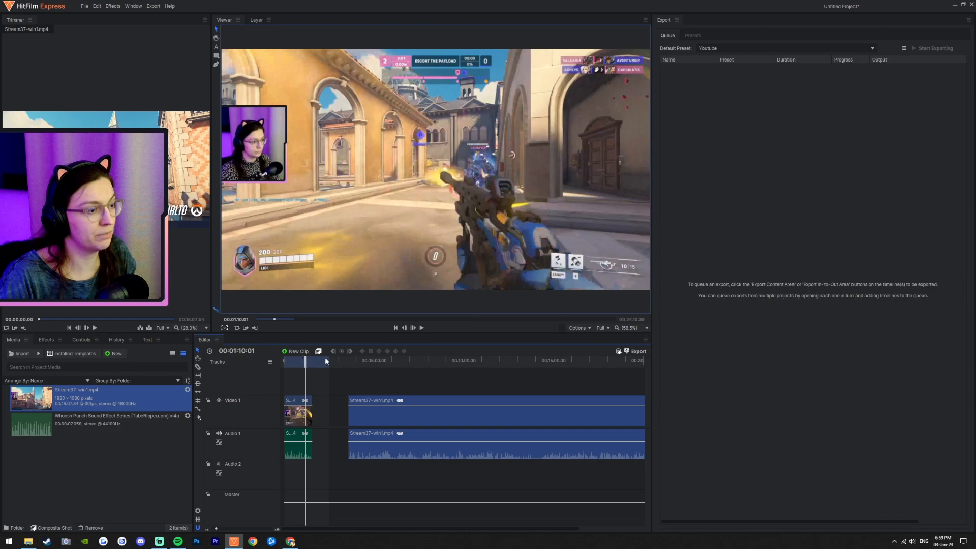
pyautogui.click(422, 328)
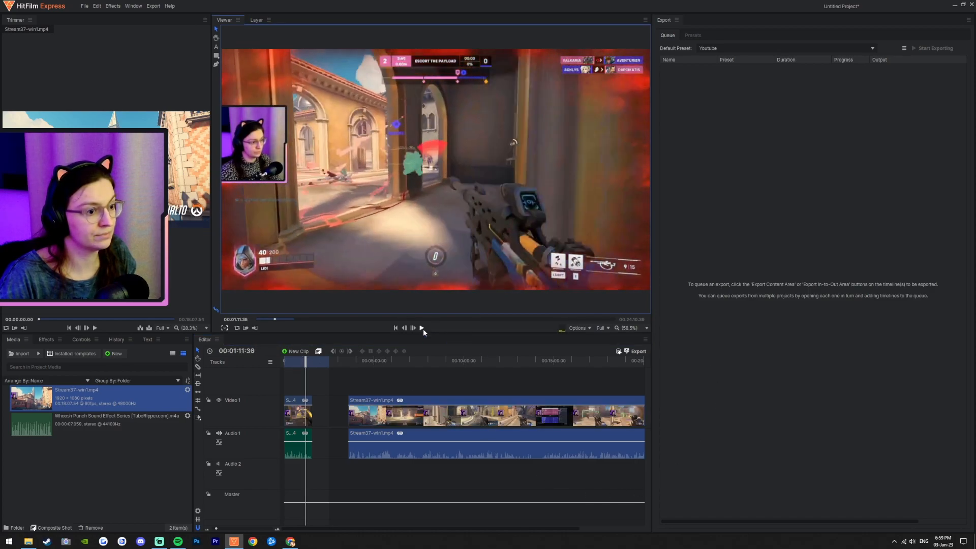
pyautogui.click(422, 328)
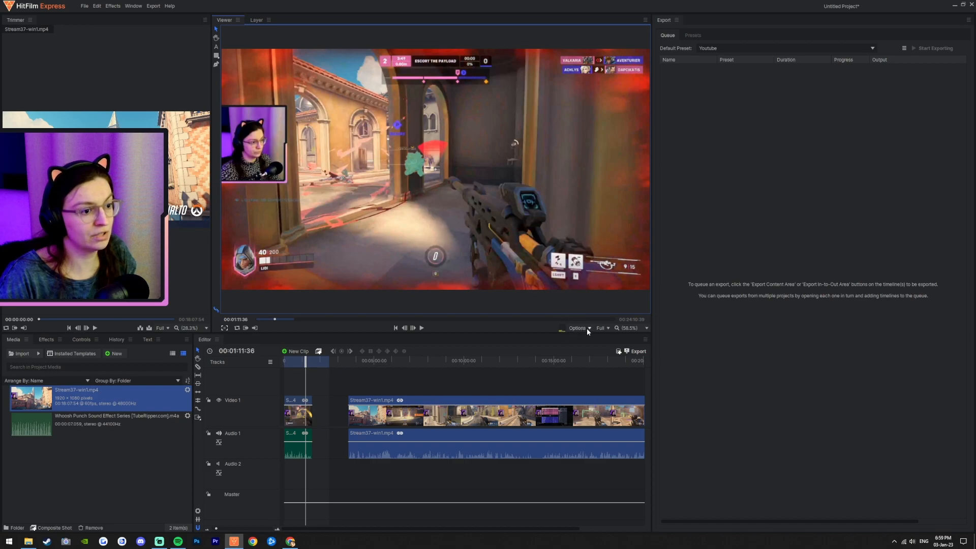
# Step: Open the Windows Volume Mixer and scroll to HitFilm Express's volume level
pyautogui.click(894, 542)
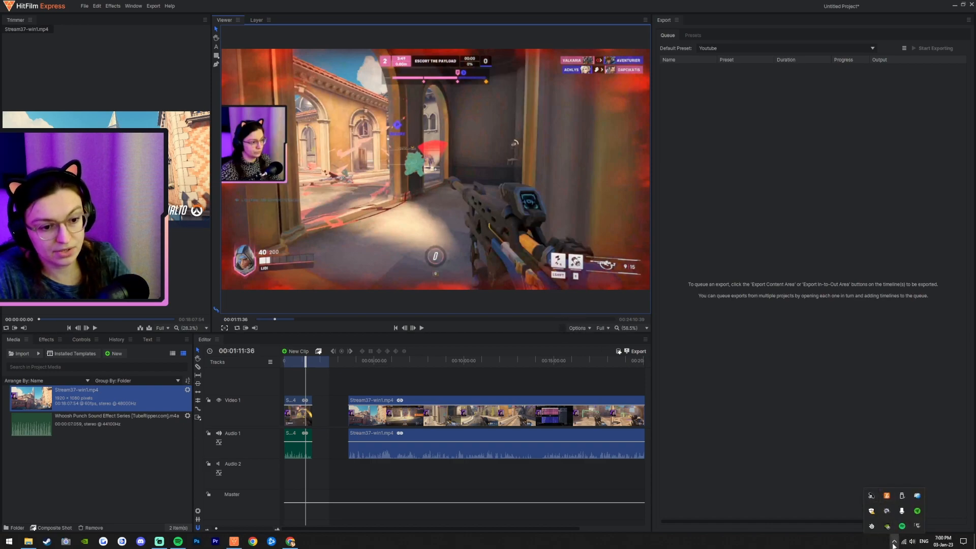
pyautogui.click(894, 543)
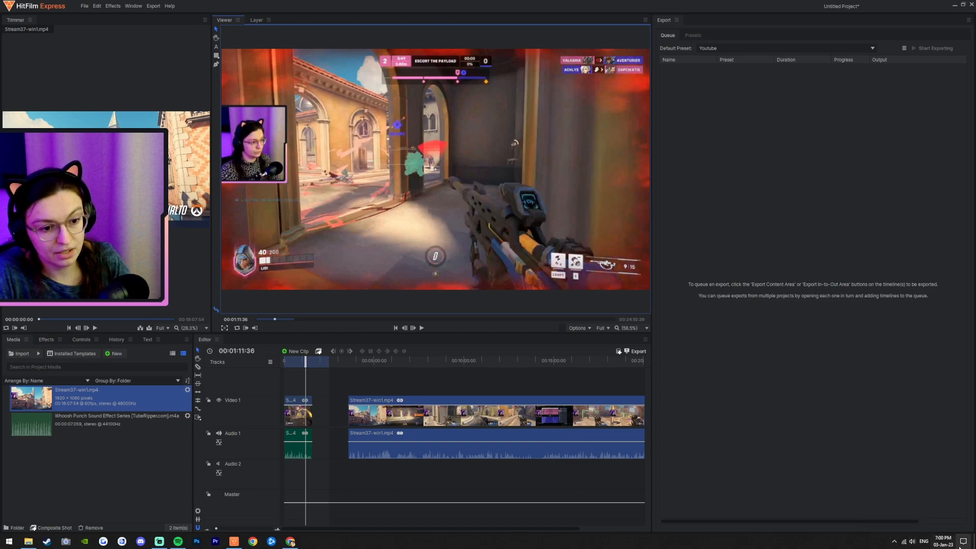
pyautogui.click(913, 543)
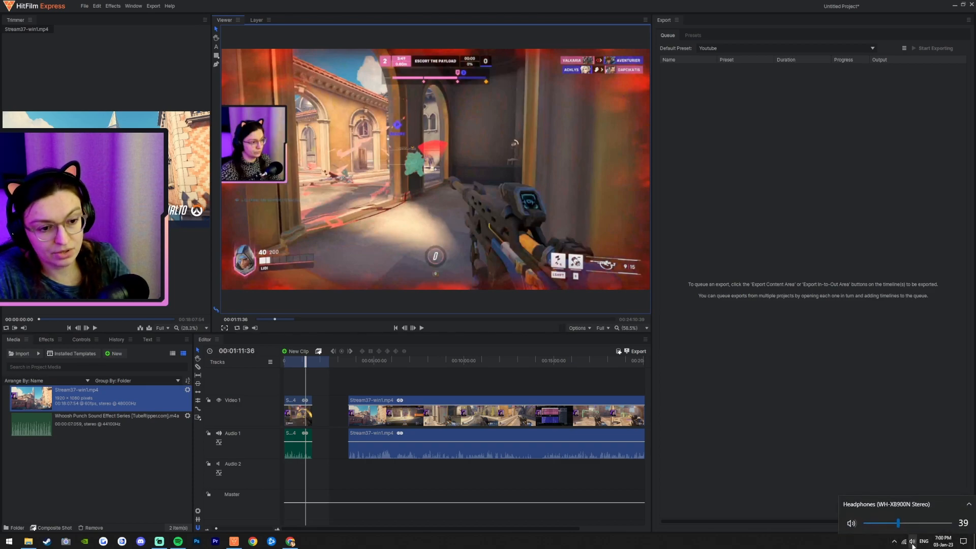
pyautogui.rightClick(912, 543)
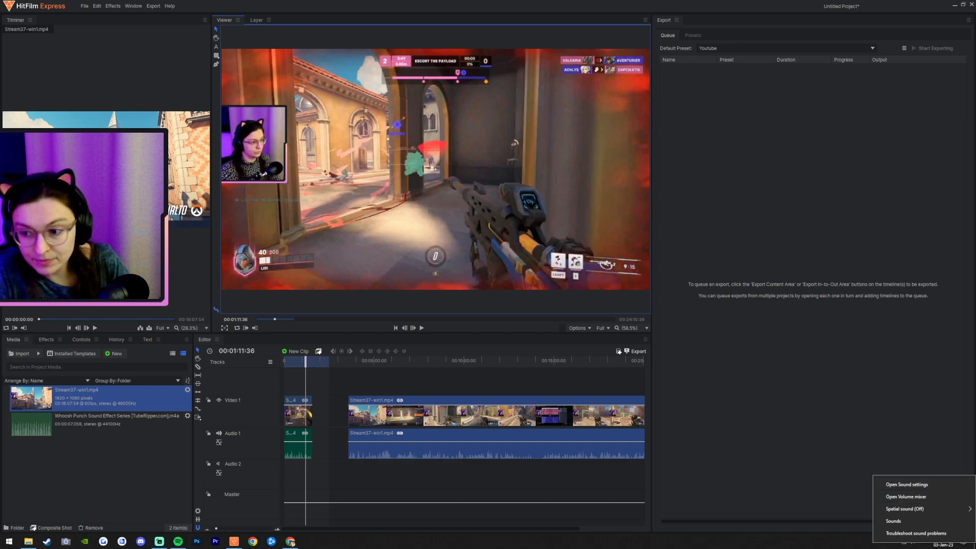
pyautogui.click(930, 497)
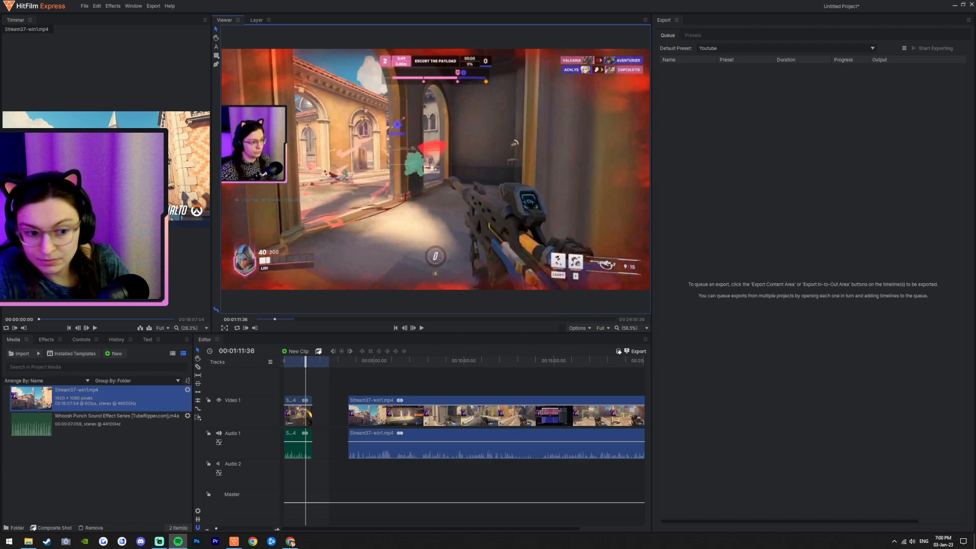
pyautogui.rightClick(912, 545)
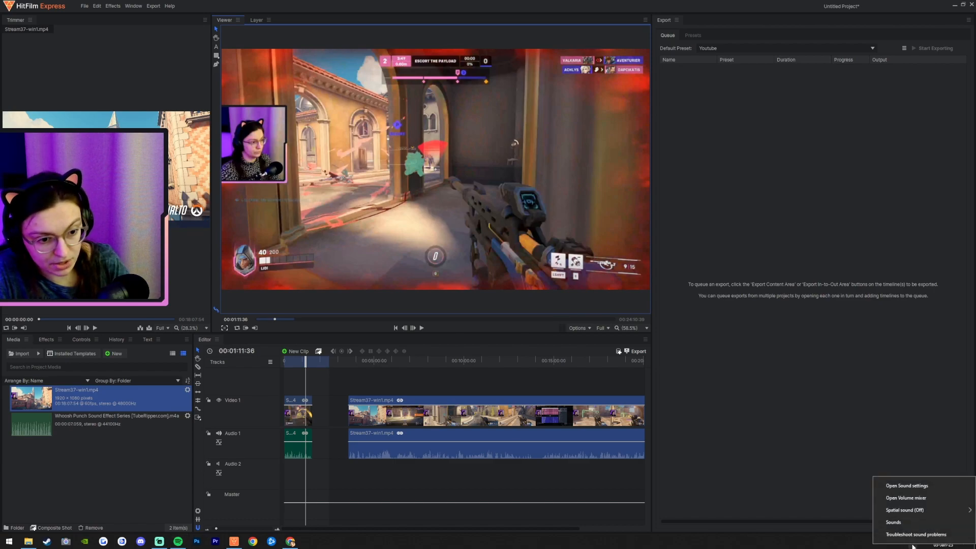
pyautogui.click(915, 499)
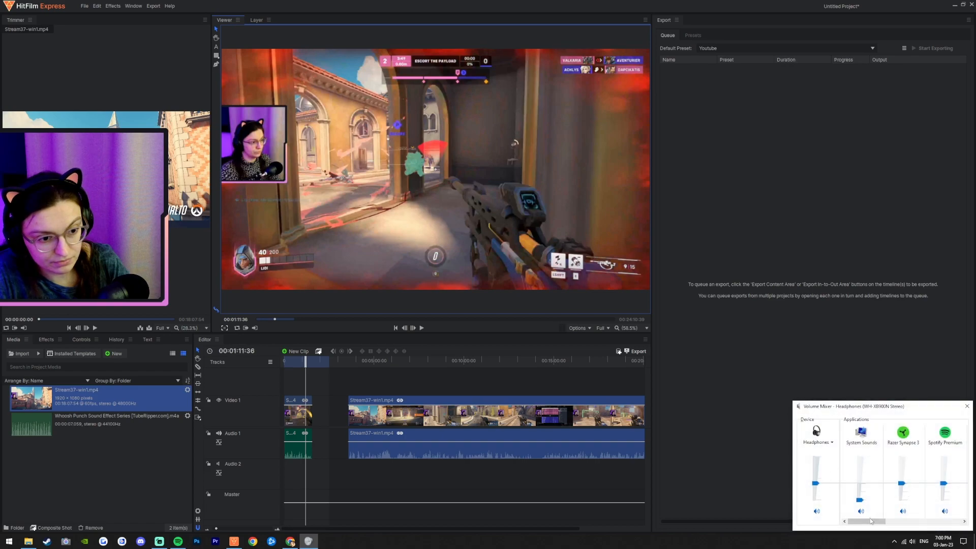
pyautogui.moveTo(871, 524); pyautogui.dragTo(961, 522)
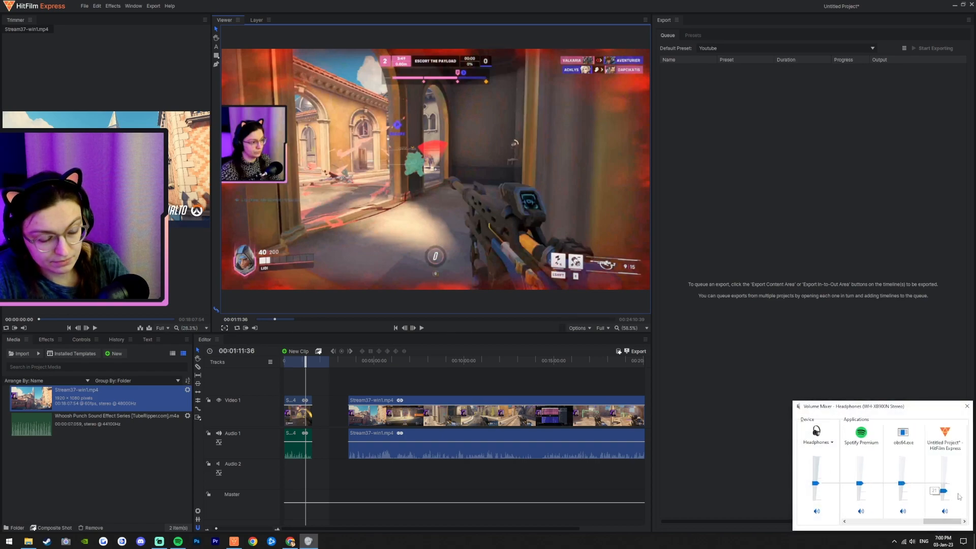
# Step: Play the timeline briefly and recheck the Windows sound settings and Volume Mixer for HitFilm's audio
pyautogui.click(421, 329)
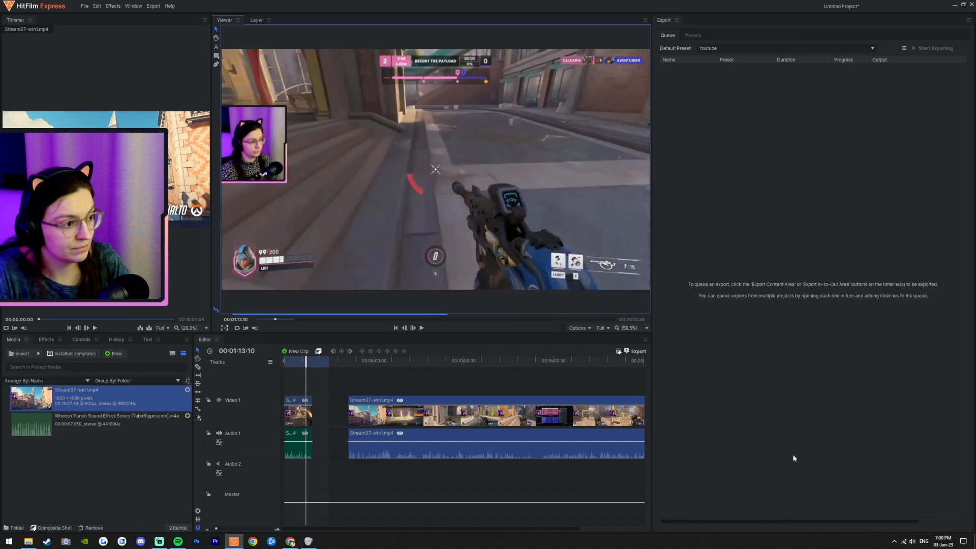
pyautogui.click(965, 542)
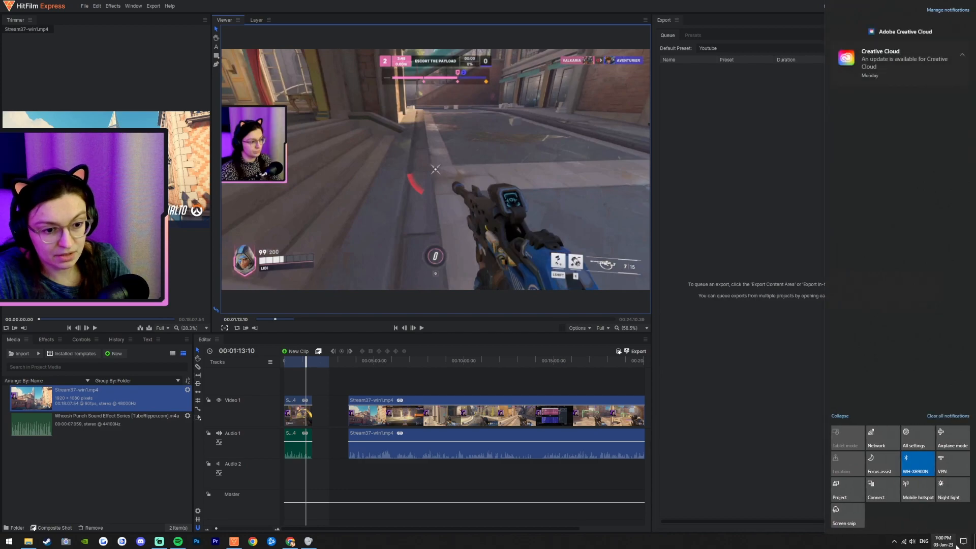
pyautogui.click(964, 542)
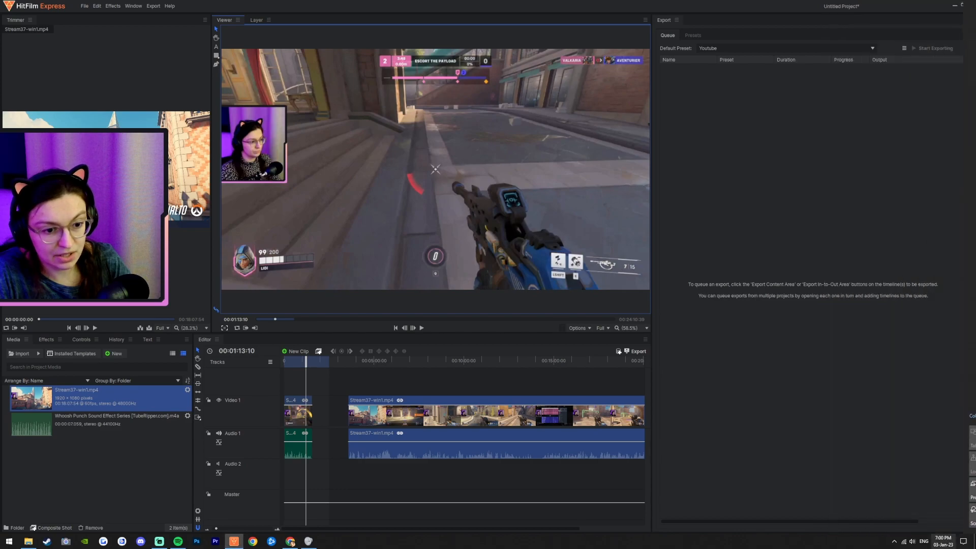
pyautogui.rightClick(913, 542)
pyautogui.click(930, 486)
pyautogui.click(697, 162)
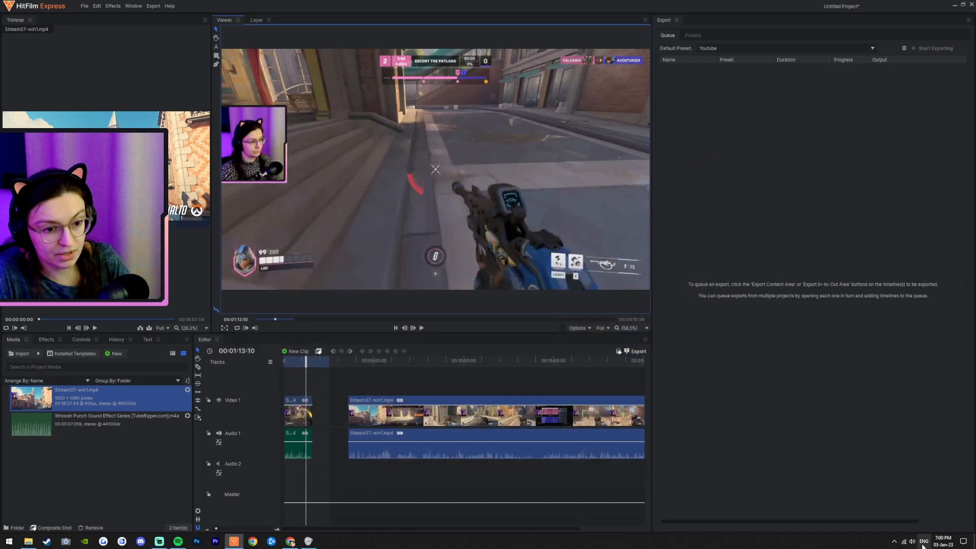
pyautogui.rightClick(916, 545)
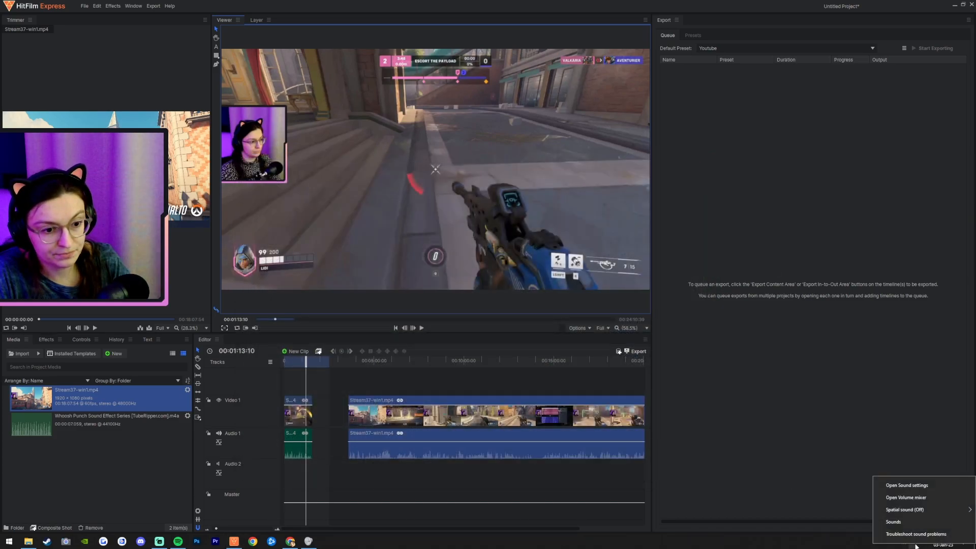
pyautogui.click(930, 498)
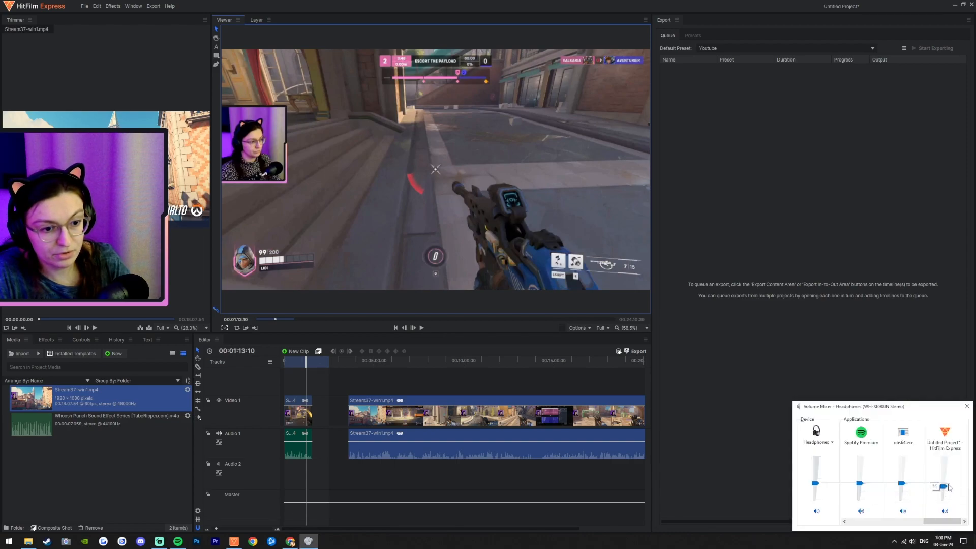
pyautogui.click(968, 406)
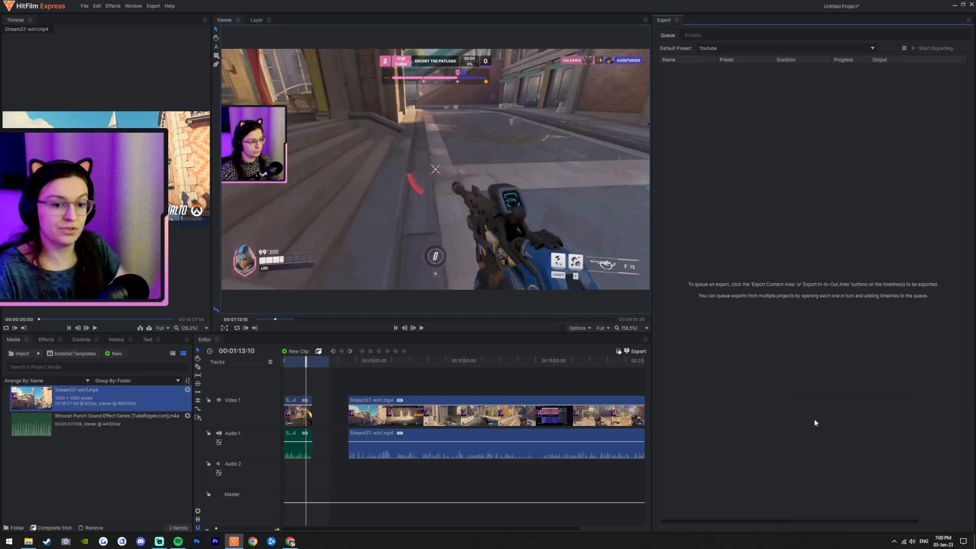
# Step: Jump to the timeline start, scrub to about 00:00:50 and play to review the first clip
pyautogui.click(396, 328)
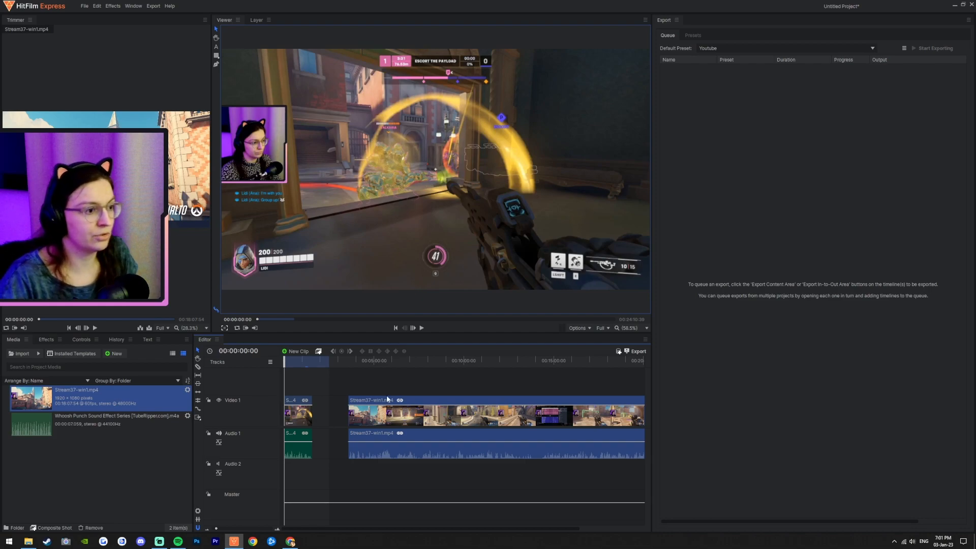
pyautogui.moveTo(303, 364); pyautogui.dragTo(299, 365)
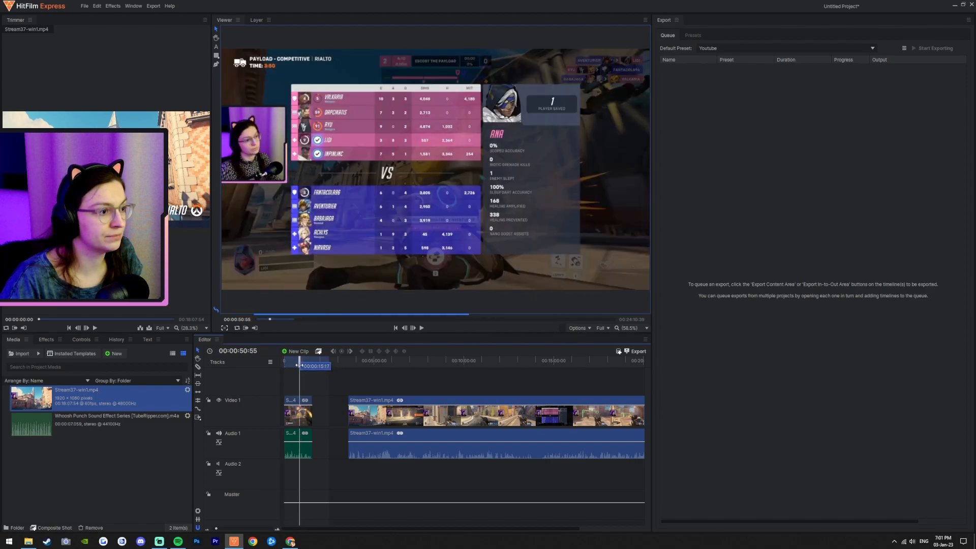
pyautogui.click(422, 328)
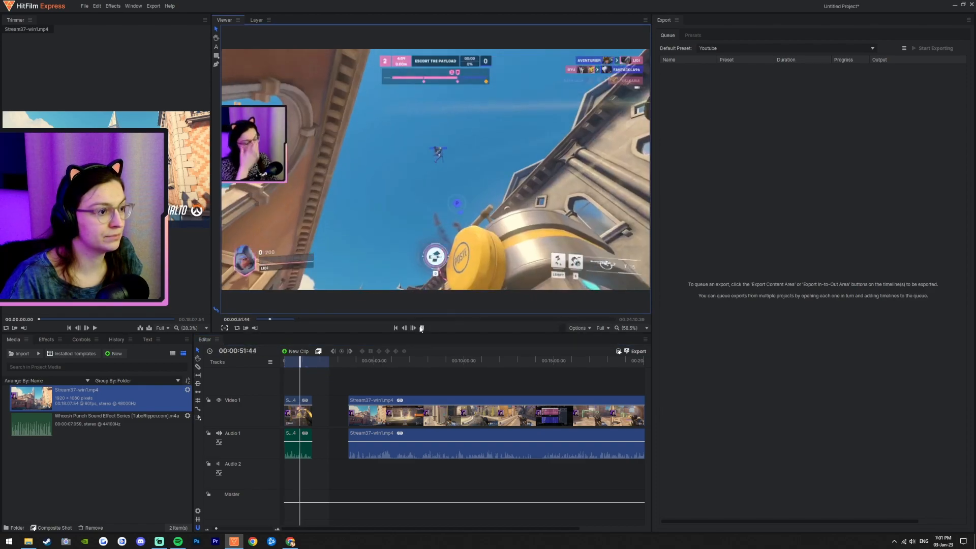
pyautogui.click(422, 327)
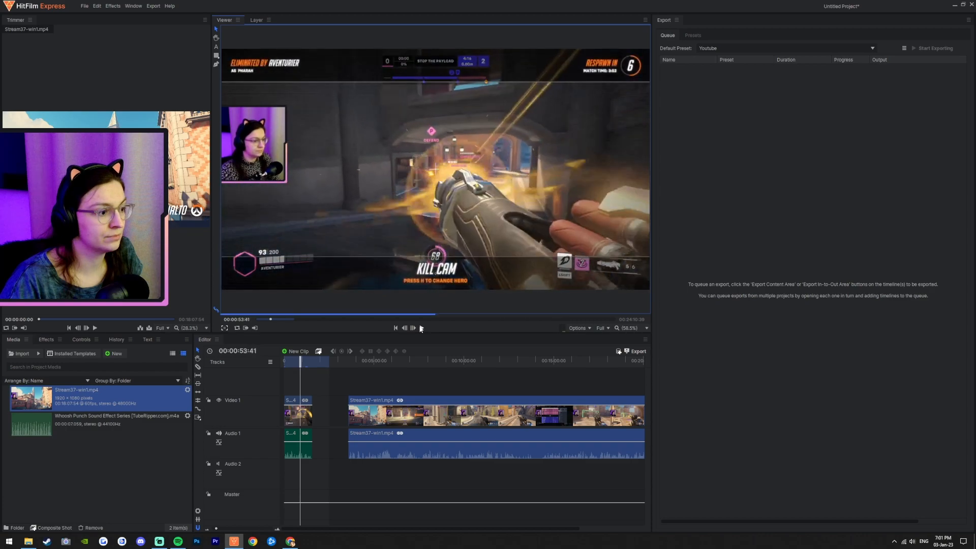
# Step: Trim the first clip's end back to the playhead at about 00:00:39
pyautogui.scroll(3, 294, 424)
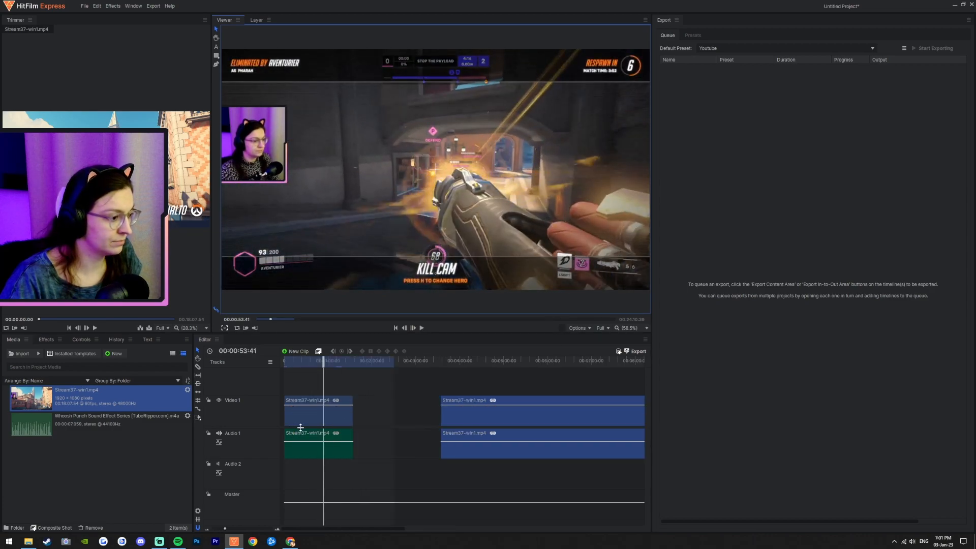
pyautogui.click(309, 361)
pyautogui.click(422, 328)
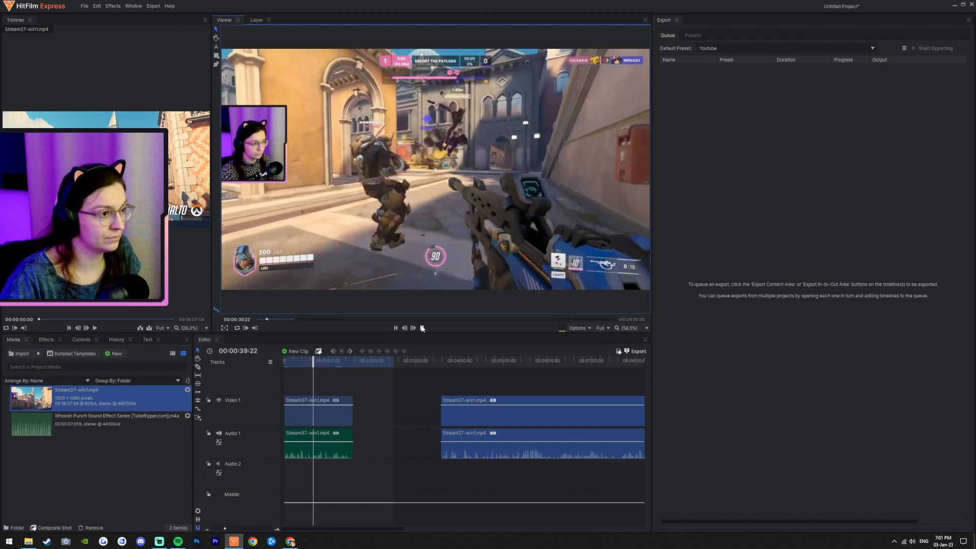
pyautogui.click(422, 328)
pyautogui.moveTo(354, 417); pyautogui.dragTo(308, 416)
# Step: Split the first clip with the Razor tool at about 00:00:26:10 and delete the part after the cut
pyautogui.click(295, 364)
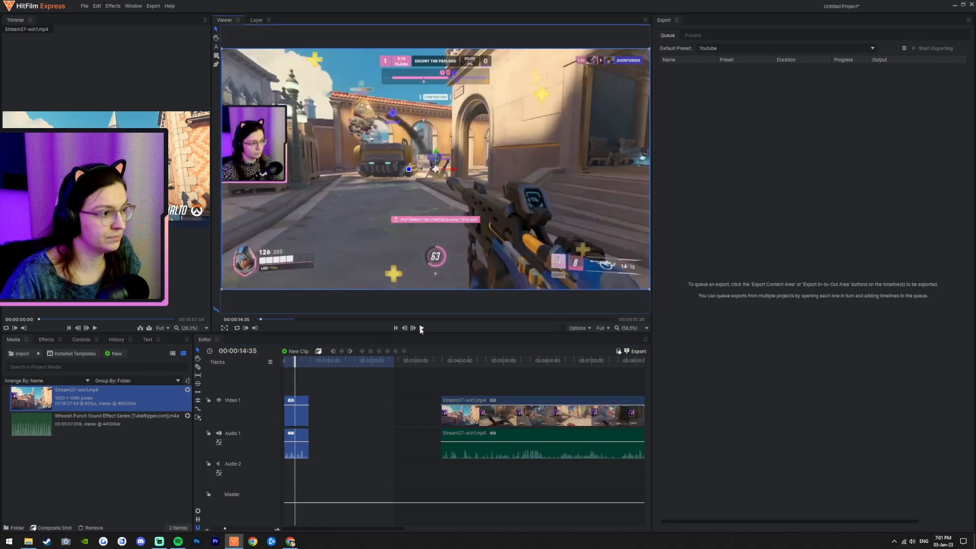
pyautogui.click(421, 327)
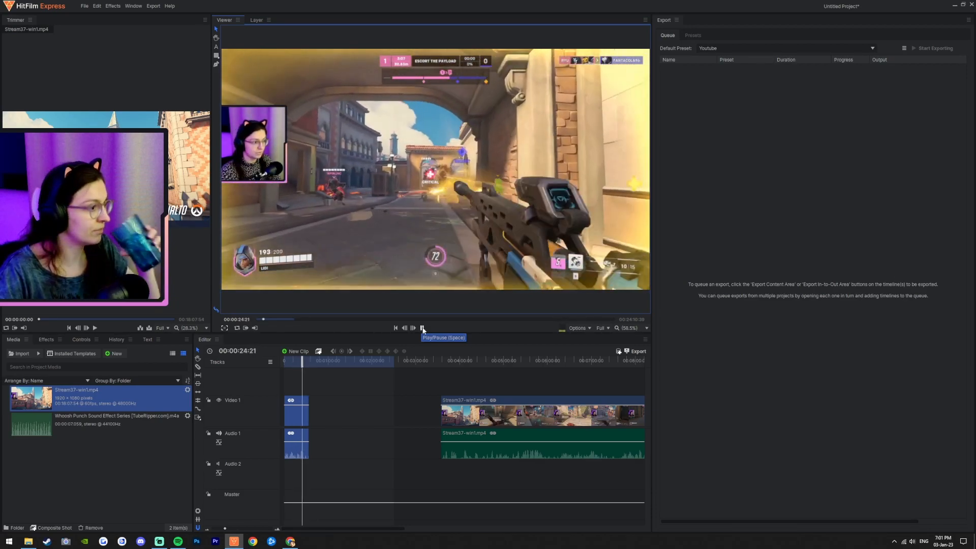
pyautogui.click(423, 329)
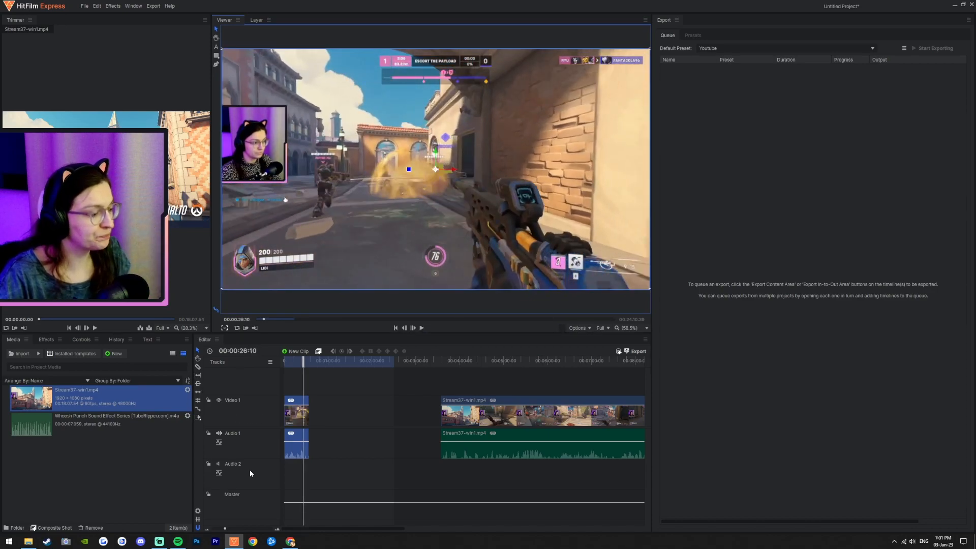
pyautogui.moveTo(225, 528); pyautogui.dragTo(236, 528)
pyautogui.click(197, 366)
pyautogui.click(384, 414)
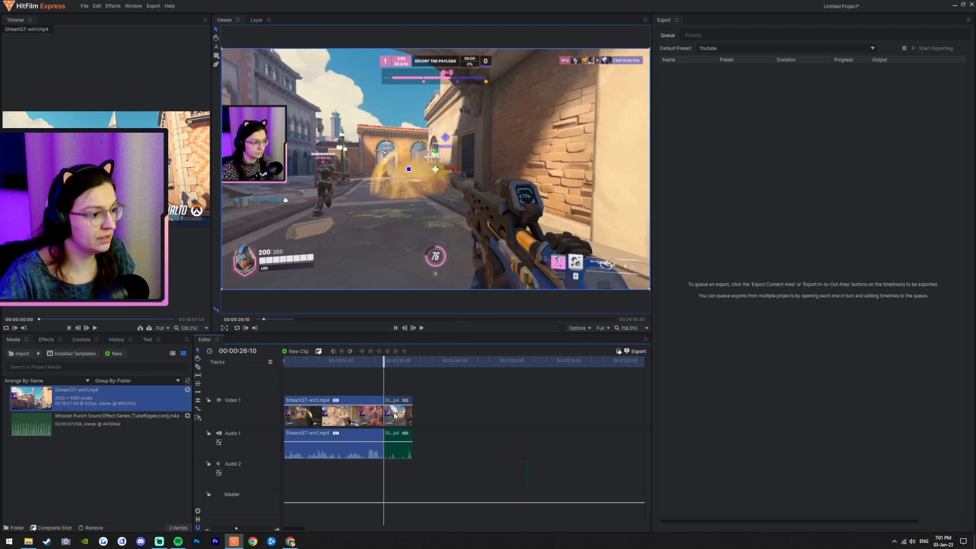
pyautogui.press('Delete')
# Step: Trim the first clip's end further to the playhead at about 00:00:25:44
pyautogui.click(375, 362)
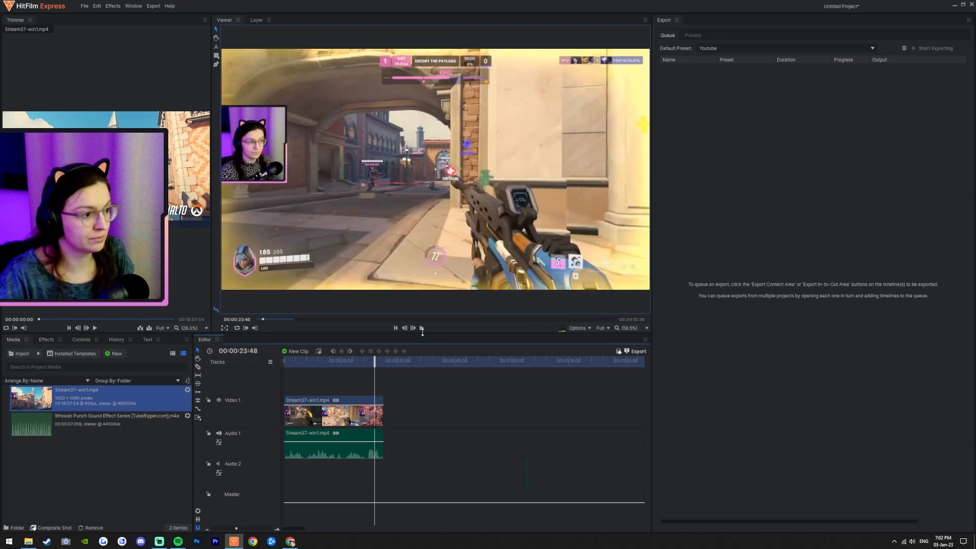
pyautogui.click(422, 329)
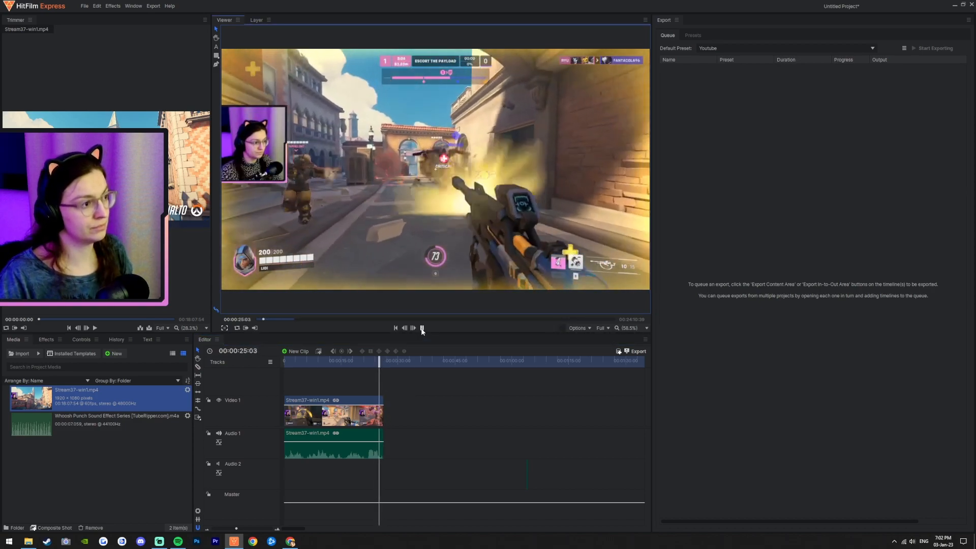
pyautogui.click(421, 329)
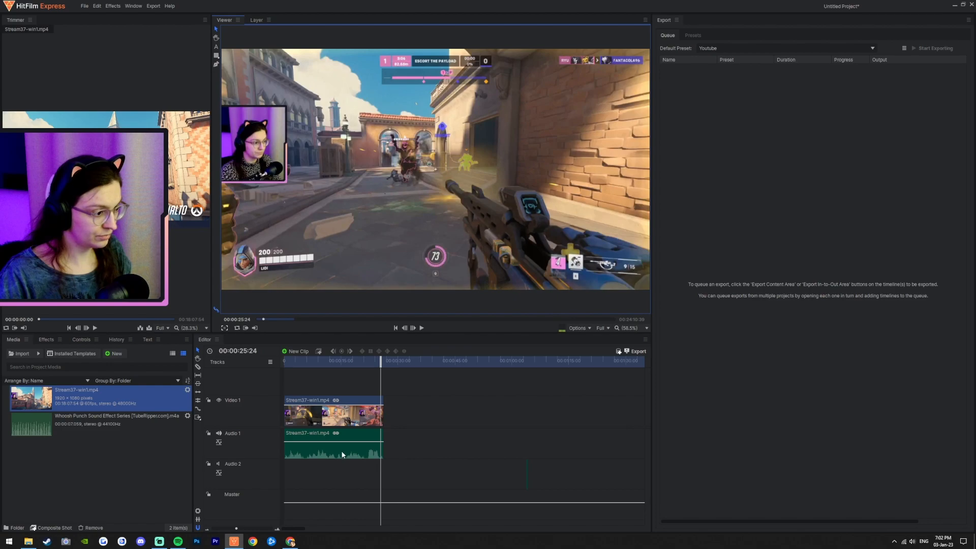
pyautogui.scroll(3, 400, 430)
pyautogui.moveTo(467, 361); pyautogui.dragTo(471, 358)
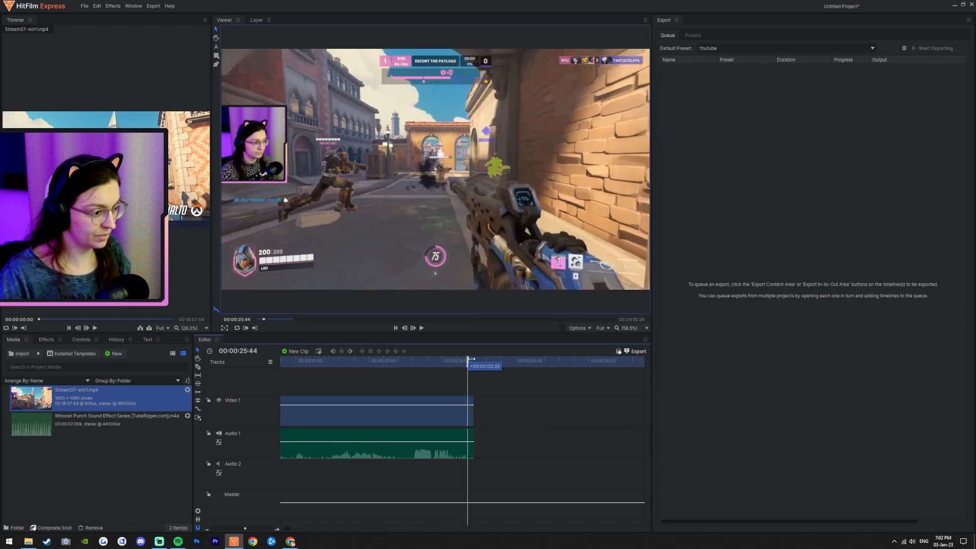
pyautogui.click(474, 410)
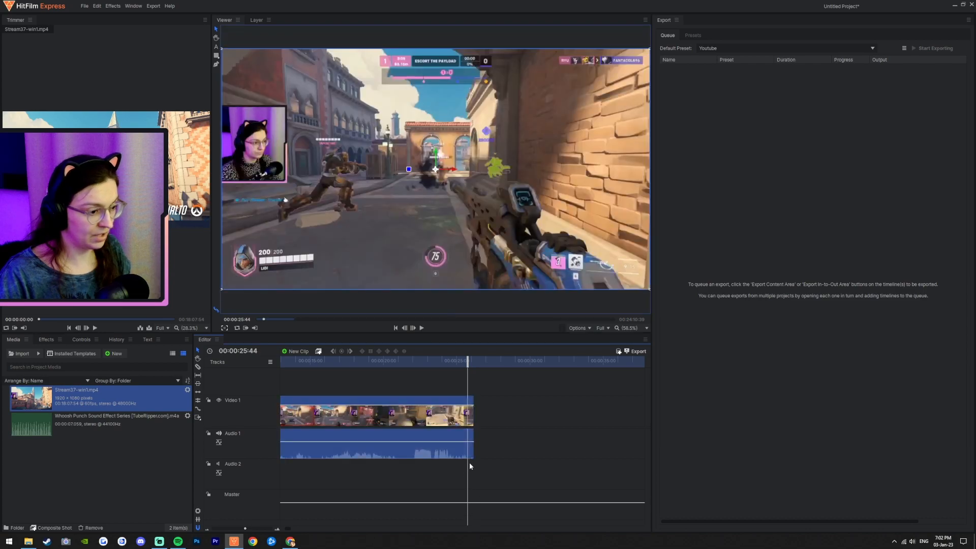
pyautogui.scroll(3, 470, 462)
pyautogui.scroll(2, 448, 475)
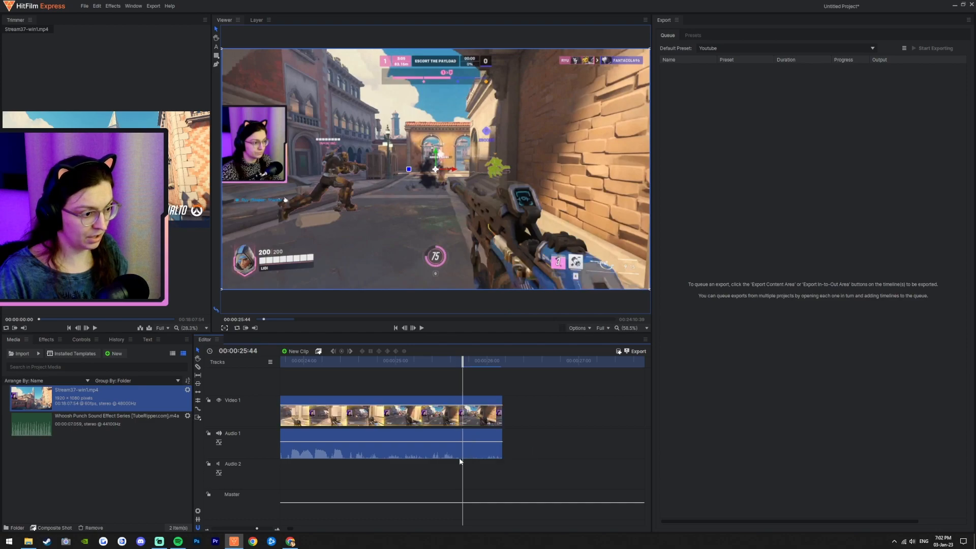
pyautogui.moveTo(503, 412); pyautogui.dragTo(464, 414)
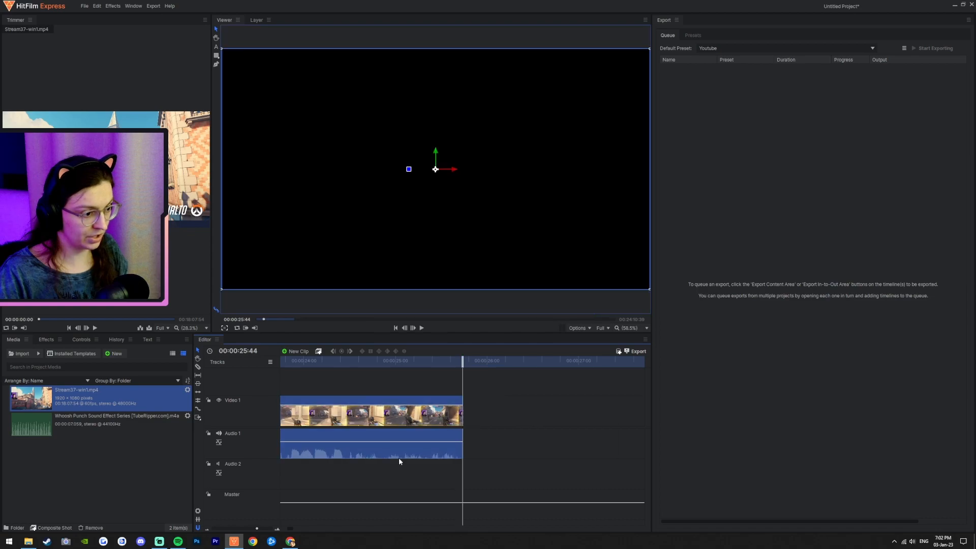
# Step: Play back the trimmed clip from the timeline start
pyautogui.scroll(-10, 413, 463)
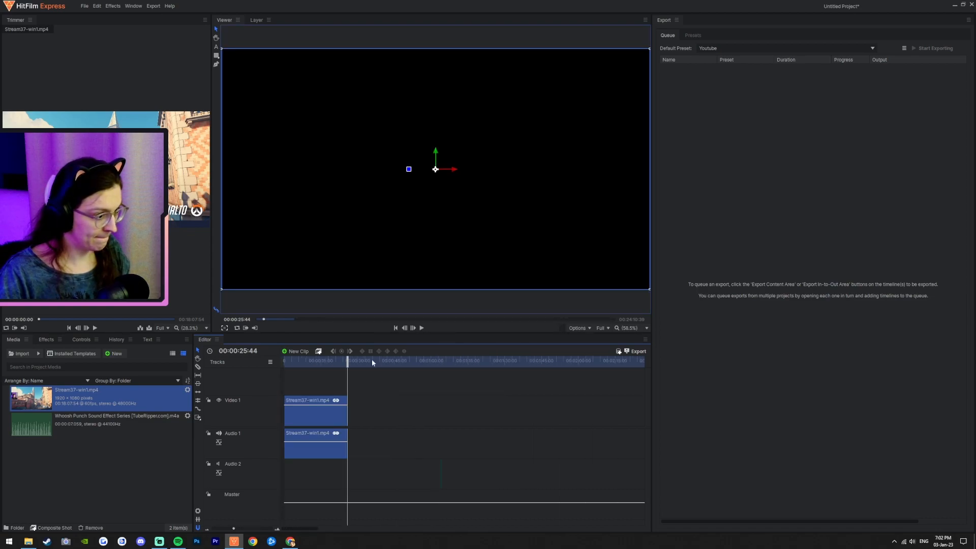
pyautogui.click(397, 328)
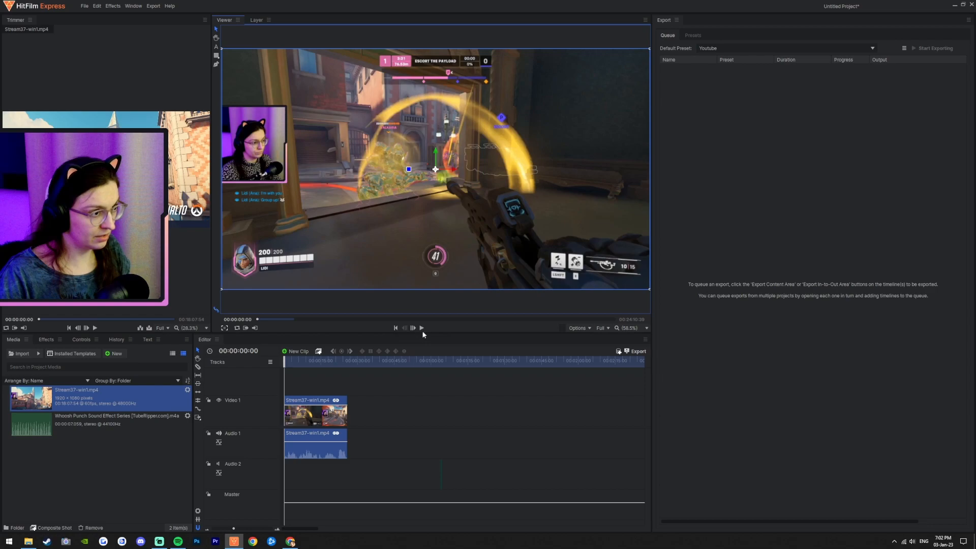
pyautogui.click(422, 328)
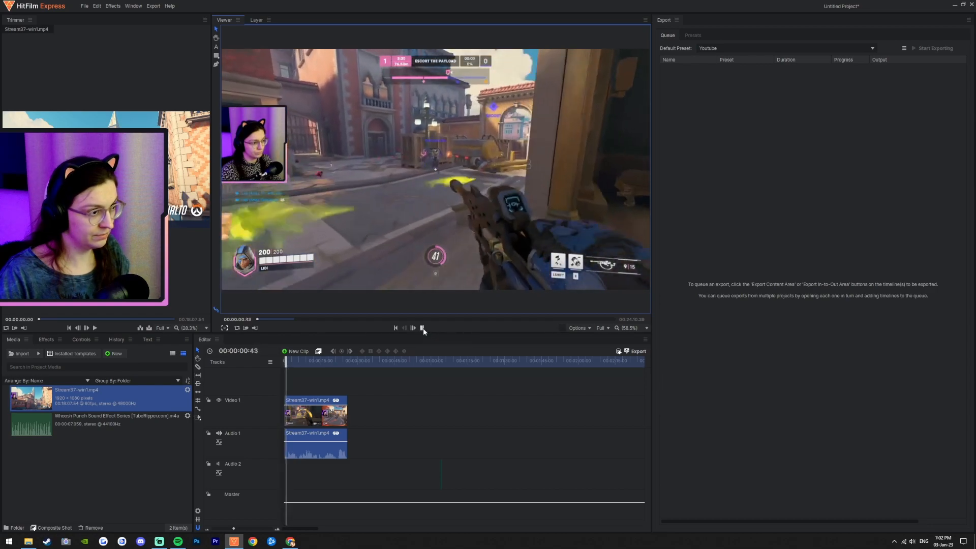
# Step: Review playback of the first clip from the start of the timeline
pyautogui.click(422, 328)
pyautogui.moveTo(315, 414); pyautogui.dragTo(275, 413)
pyautogui.click(397, 329)
pyautogui.click(396, 328)
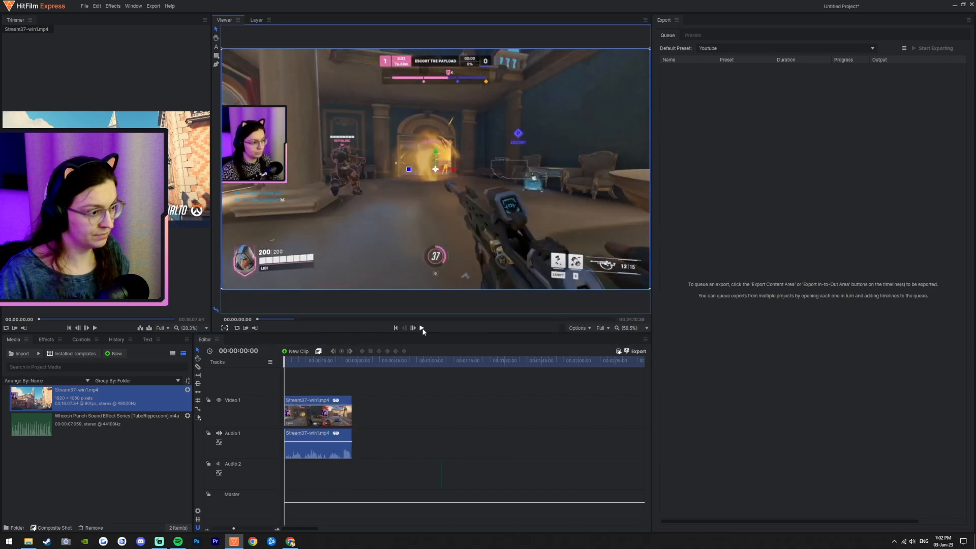
pyautogui.click(421, 328)
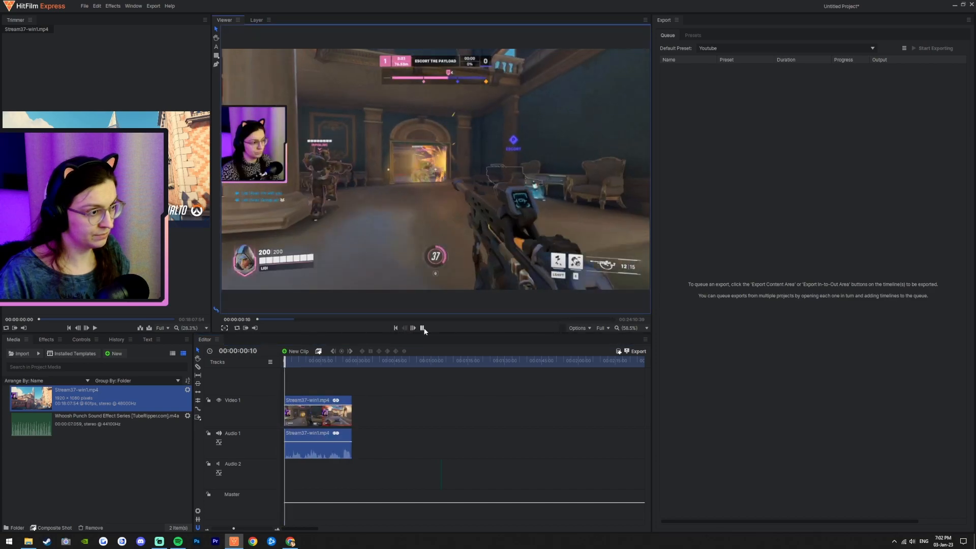
pyautogui.click(396, 328)
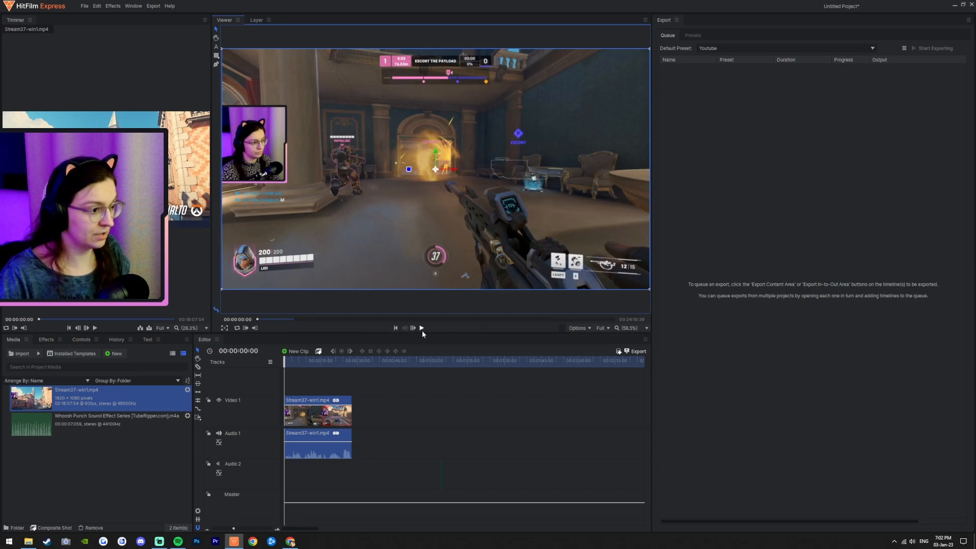
pyautogui.click(422, 328)
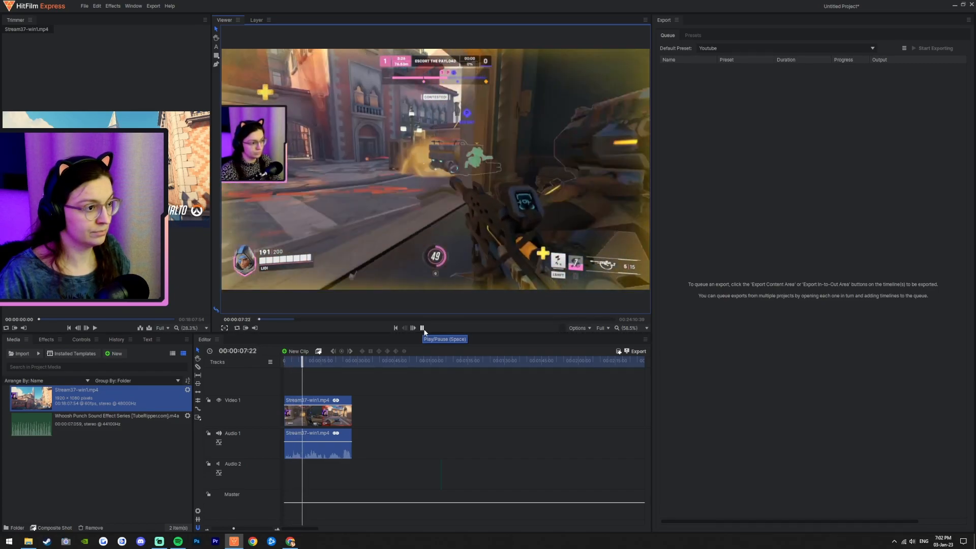
pyautogui.click(423, 329)
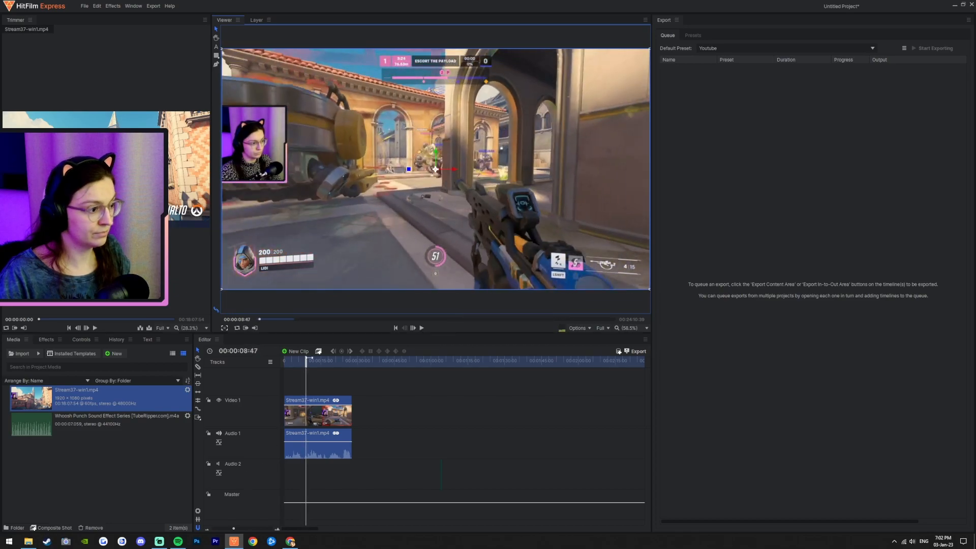
# Step: Trim the first clip's start to the playhead at about 00:00:05:12 and play it back
pyautogui.moveTo(305, 361); pyautogui.dragTo(296, 362)
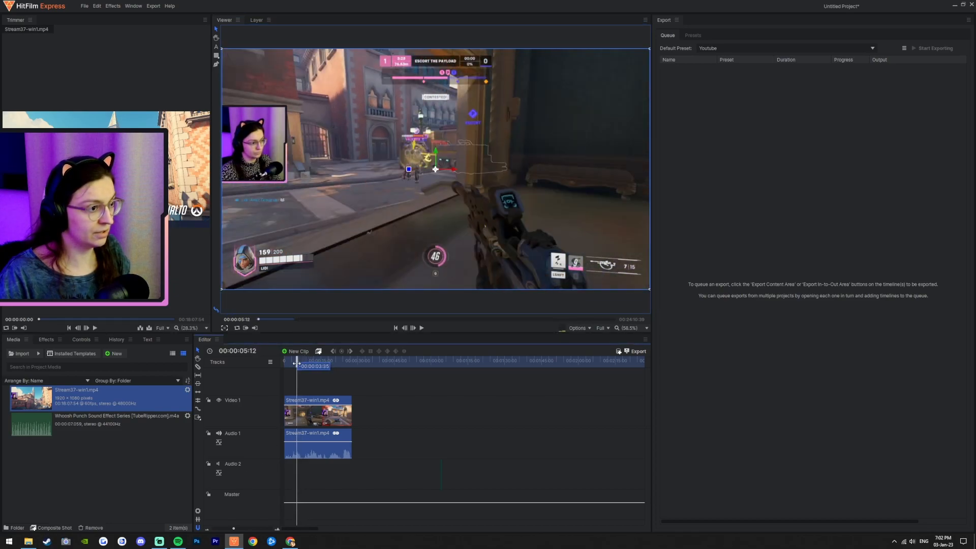
pyautogui.moveTo(282, 419); pyautogui.dragTo(301, 420)
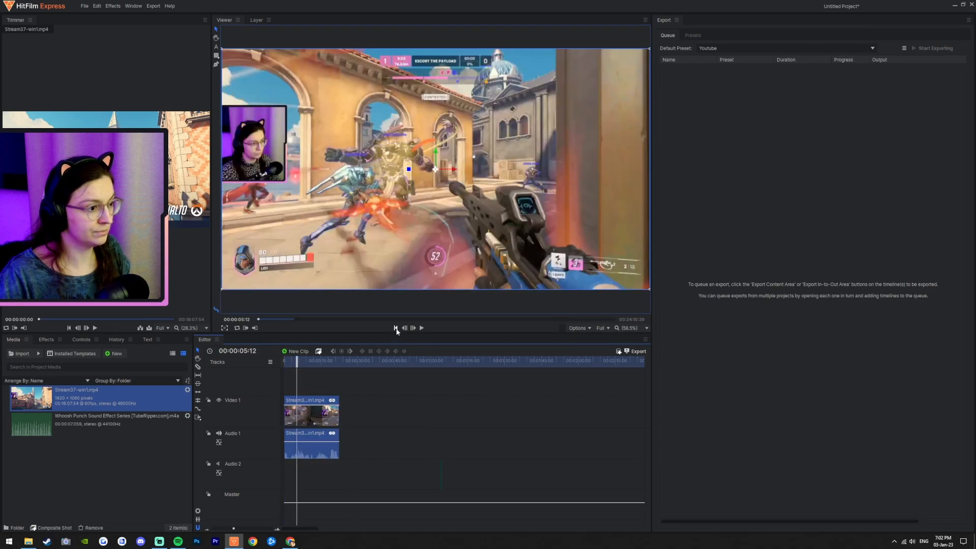
pyautogui.click(396, 328)
pyautogui.click(421, 328)
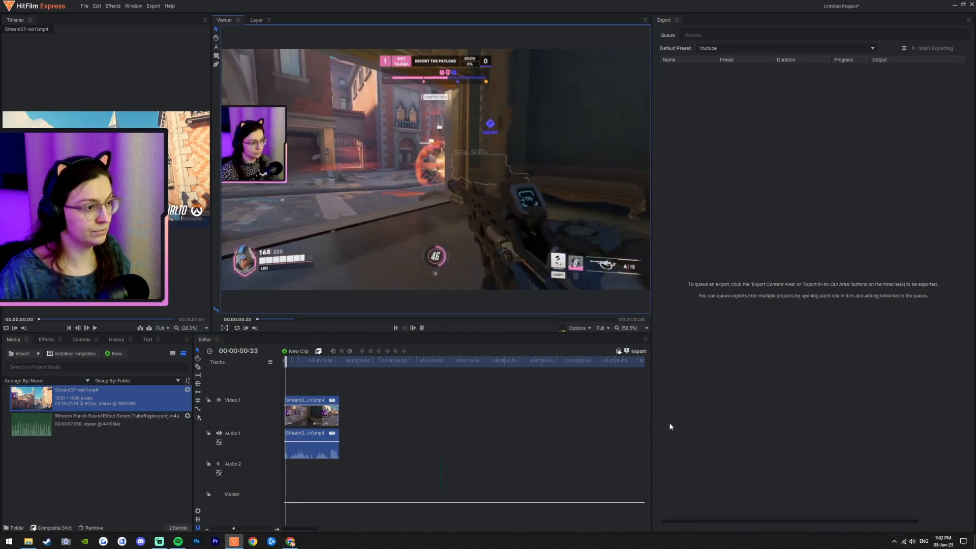
pyautogui.click(422, 327)
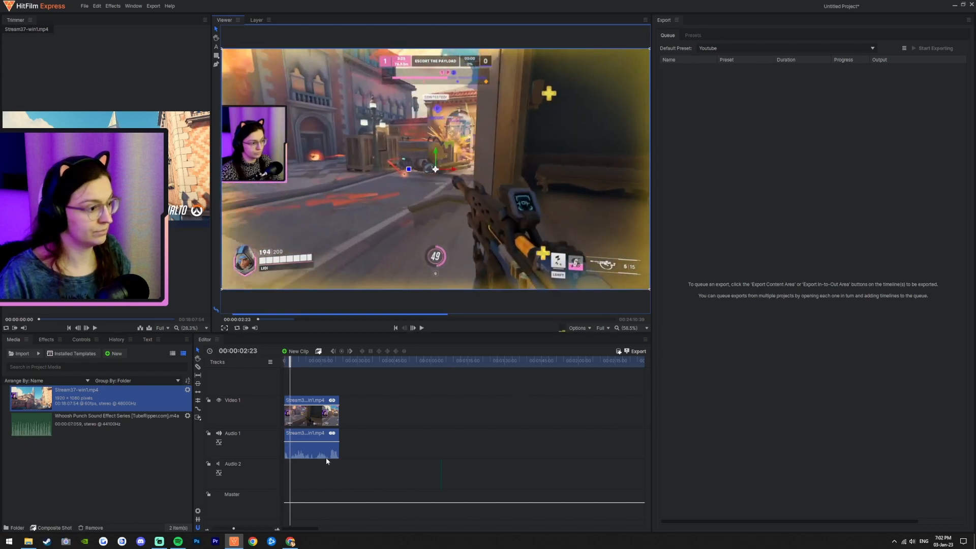
# Step: Try adjusting the first clip's edges on the zoomed-in timeline and undo each change
pyautogui.scroll(5, 295, 429)
pyautogui.moveTo(313, 422); pyautogui.dragTo(303, 417)
pyautogui.hotkey('ctrl', 'z')
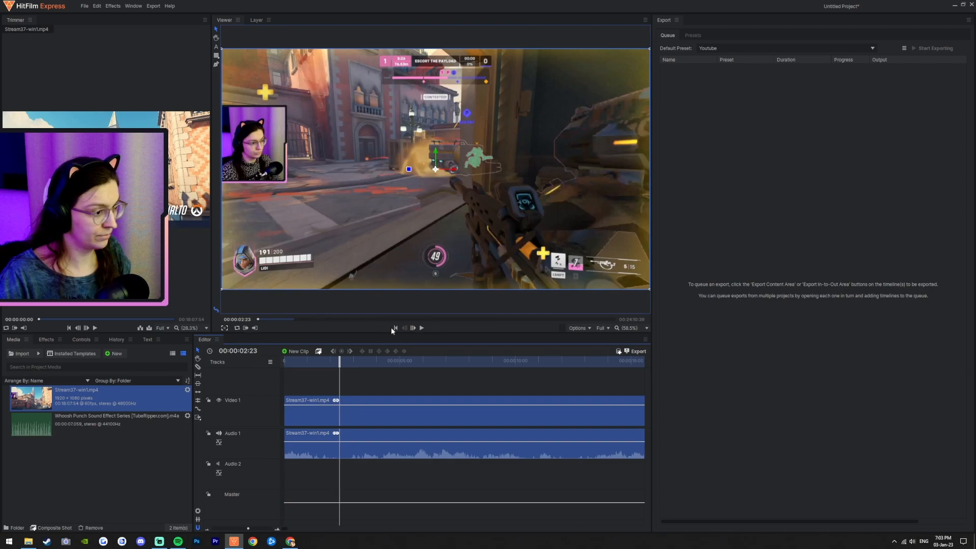
pyautogui.click(394, 328)
pyautogui.click(421, 328)
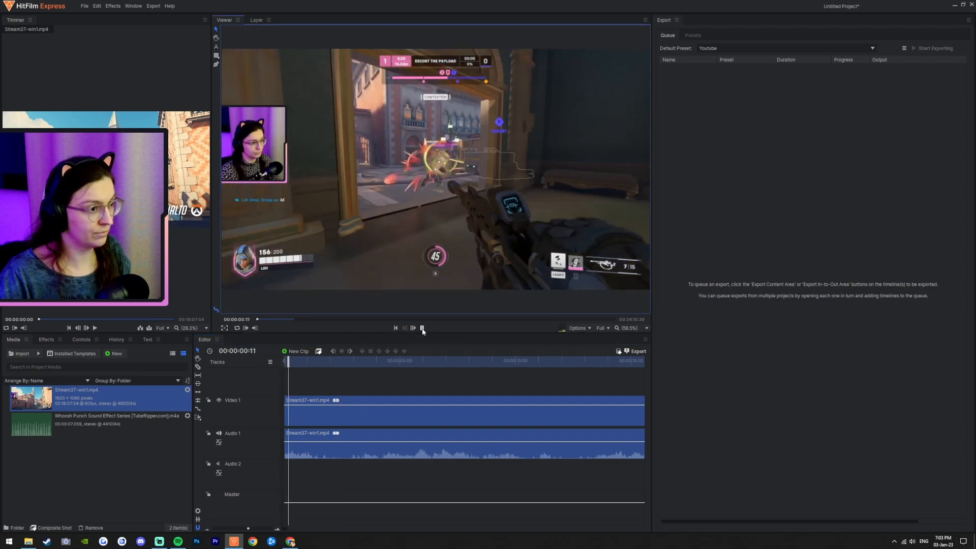
pyautogui.moveTo(367, 413); pyautogui.dragTo(380, 413)
pyautogui.hotkey('ctrl', 'z')
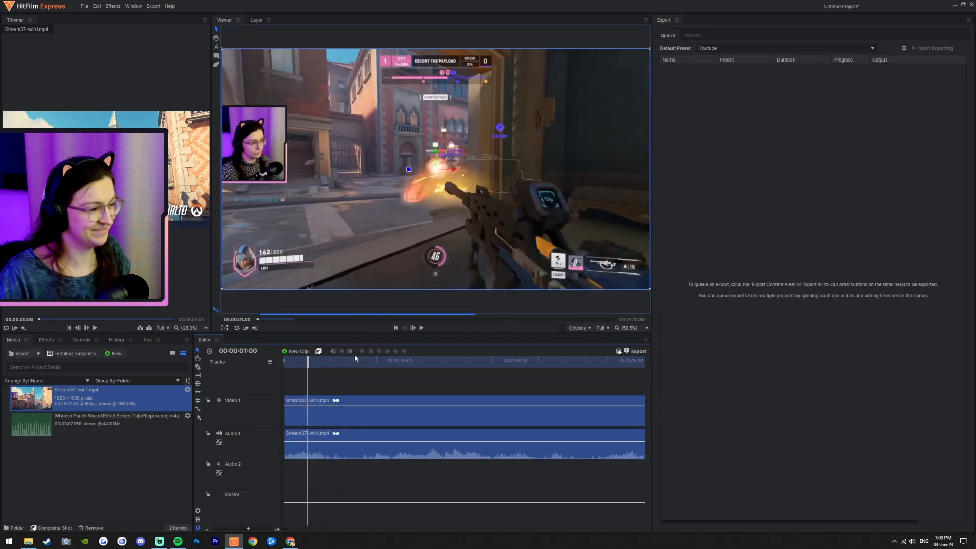
# Step: Play back the opening of the timeline to check the first clip's start
pyautogui.click(396, 328)
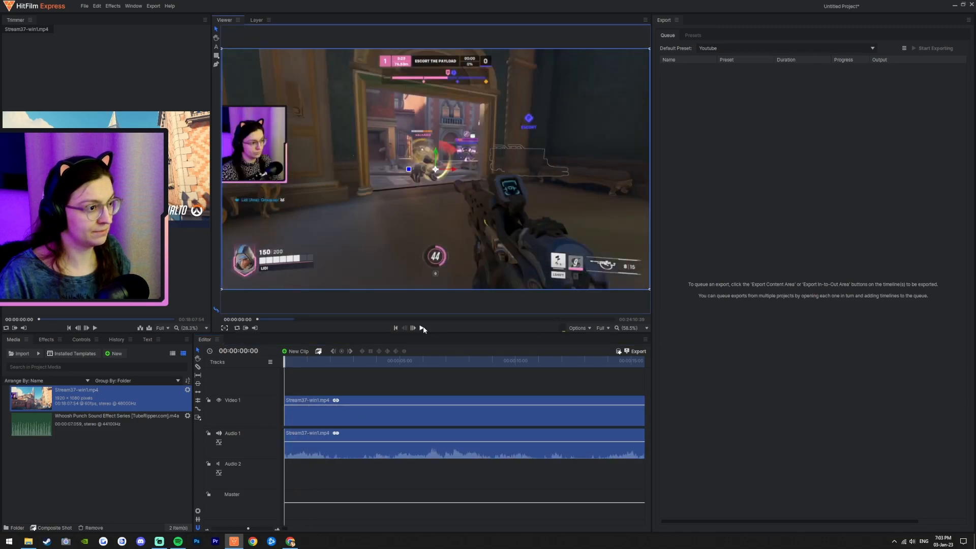
pyautogui.click(423, 328)
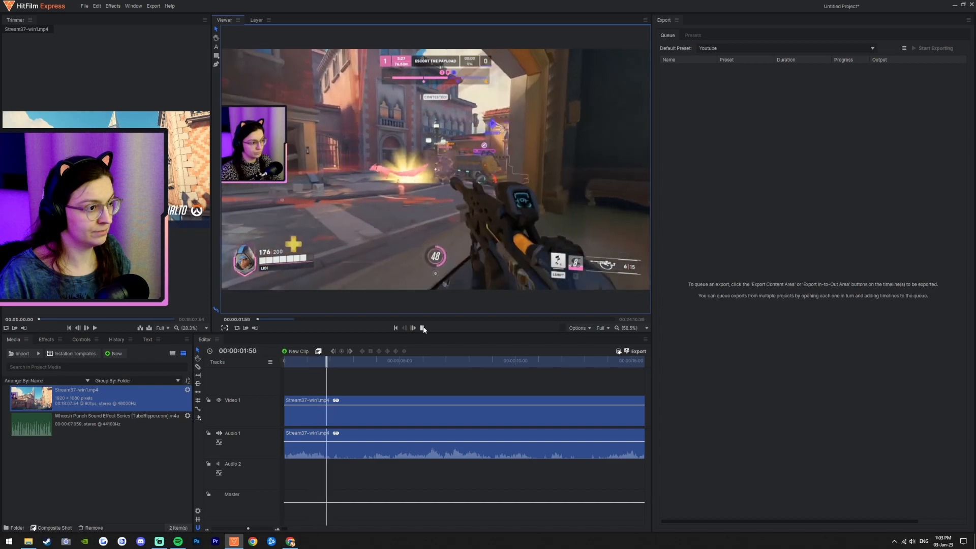
pyautogui.click(423, 327)
pyautogui.moveTo(328, 414); pyautogui.dragTo(268, 416)
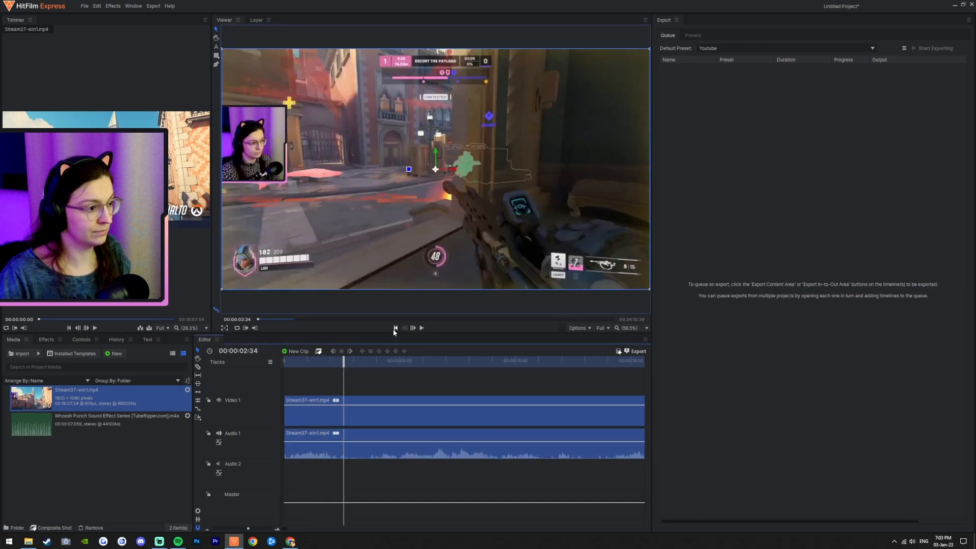
pyautogui.click(395, 328)
pyautogui.click(421, 327)
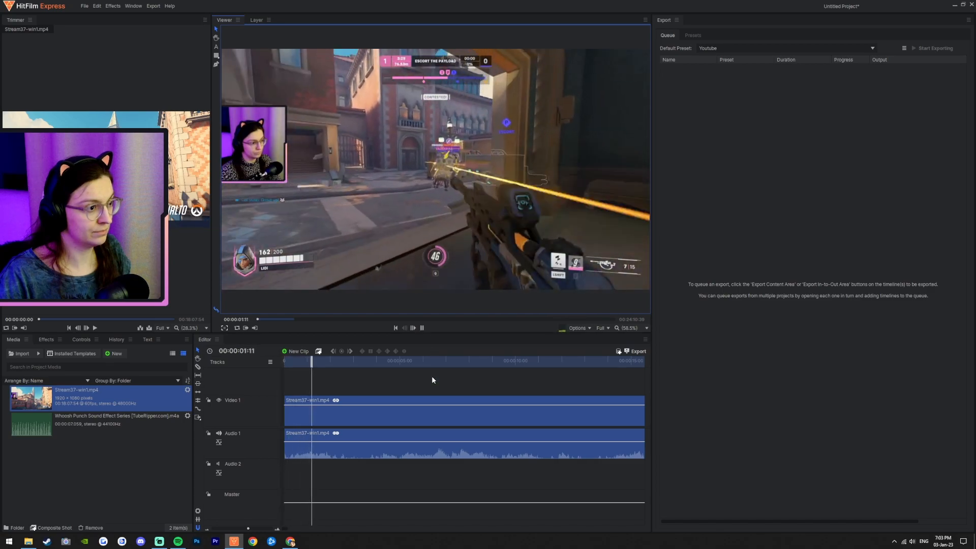
pyautogui.click(422, 327)
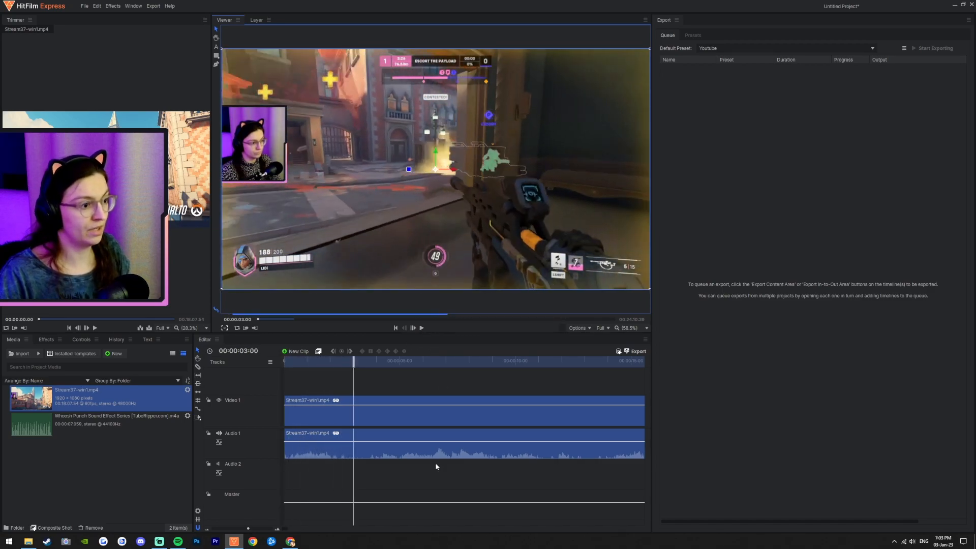
# Step: Move the second clip left so it butts against the end of the first clip
pyautogui.scroll(-5, 432, 457)
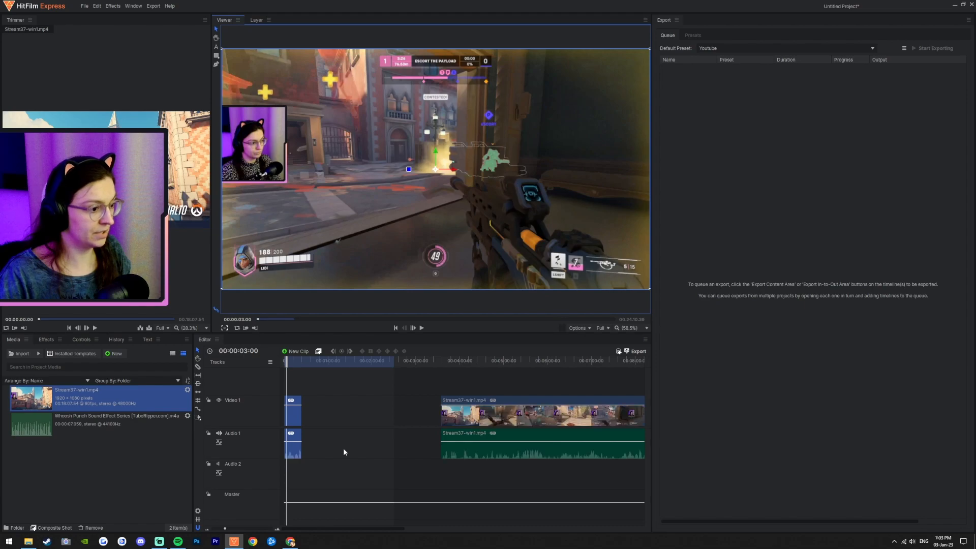
pyautogui.moveTo(509, 425); pyautogui.dragTo(369, 425)
pyautogui.scroll(6, 365, 430)
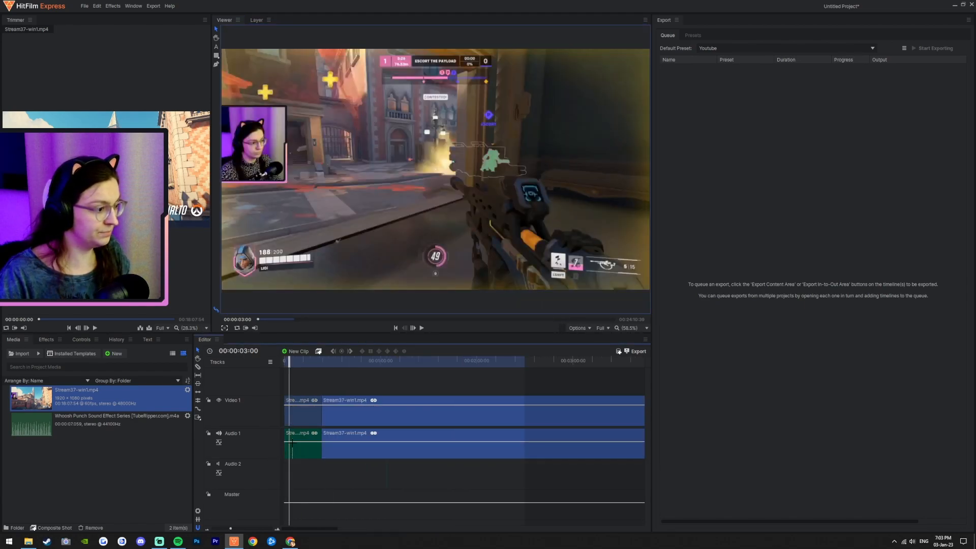
pyautogui.scroll(-3, 389, 415)
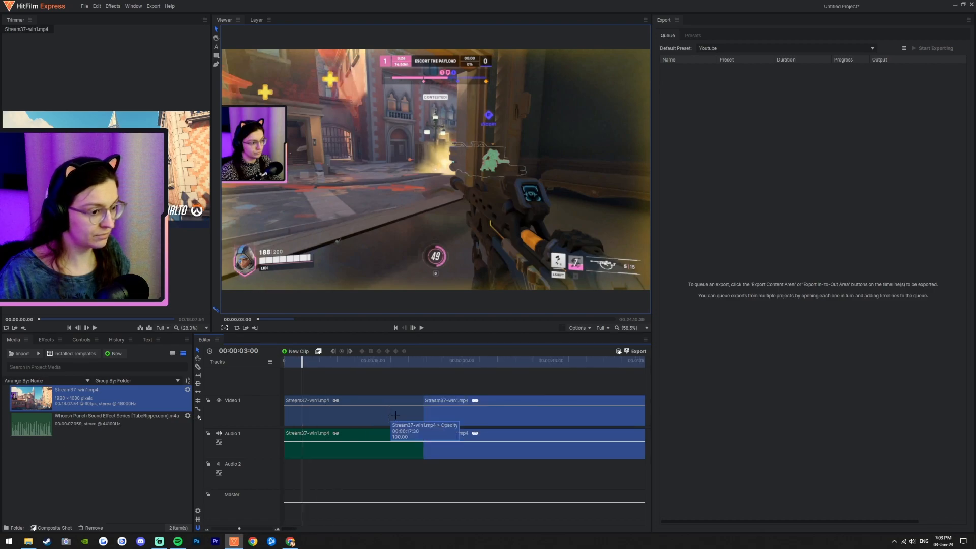
pyautogui.rightClick(425, 417)
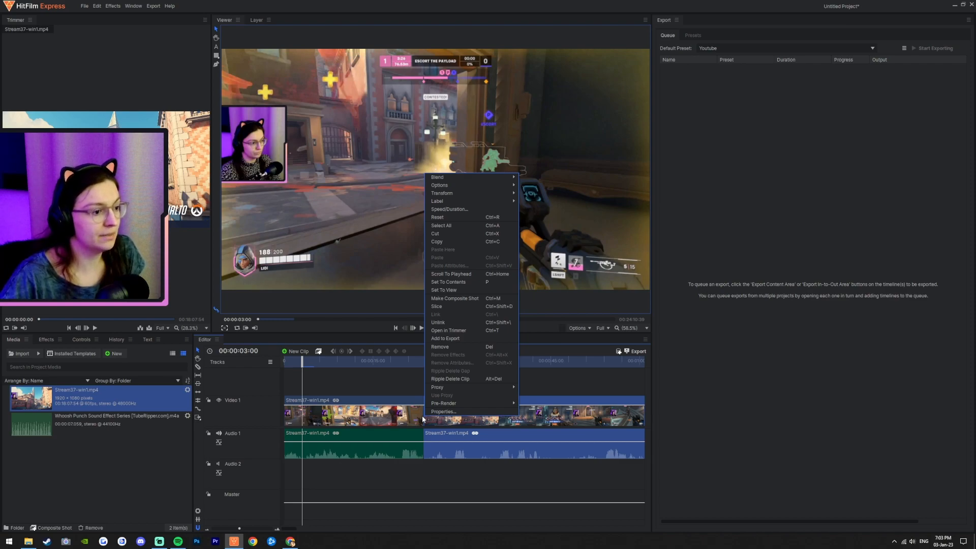
pyautogui.click(769, 382)
pyautogui.rightClick(420, 418)
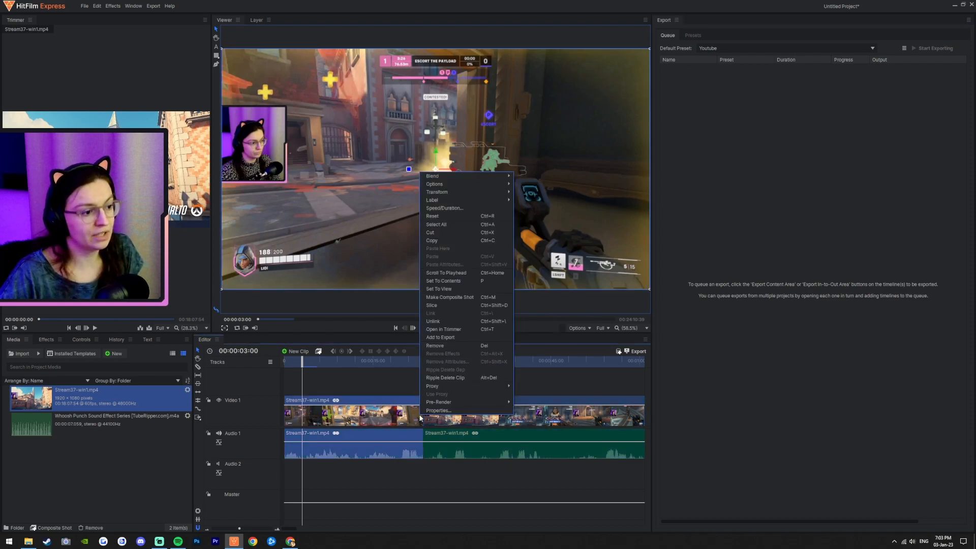
pyautogui.click(729, 387)
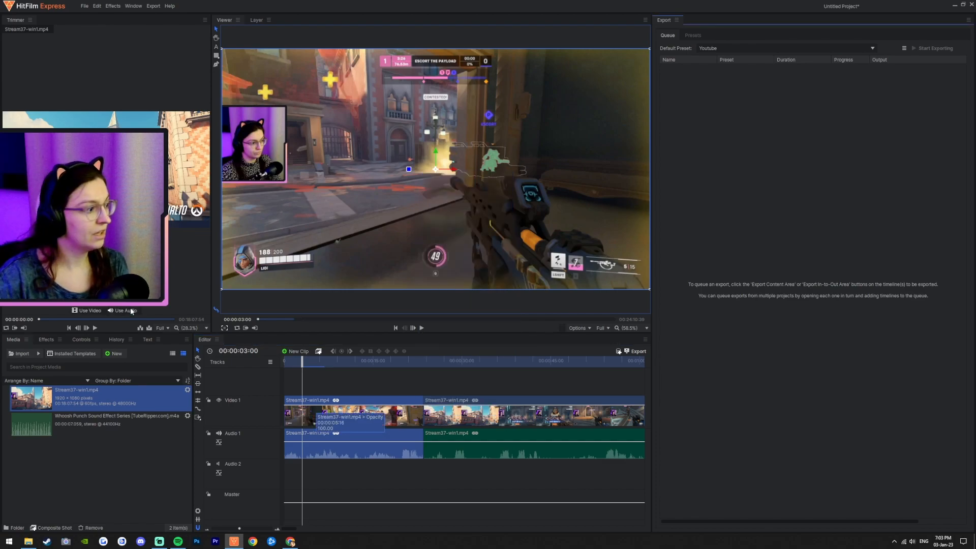
# Step: Add the Whoosh Punch Sound Effect clip from the media library onto the Audio 2 track
pyautogui.click(50, 340)
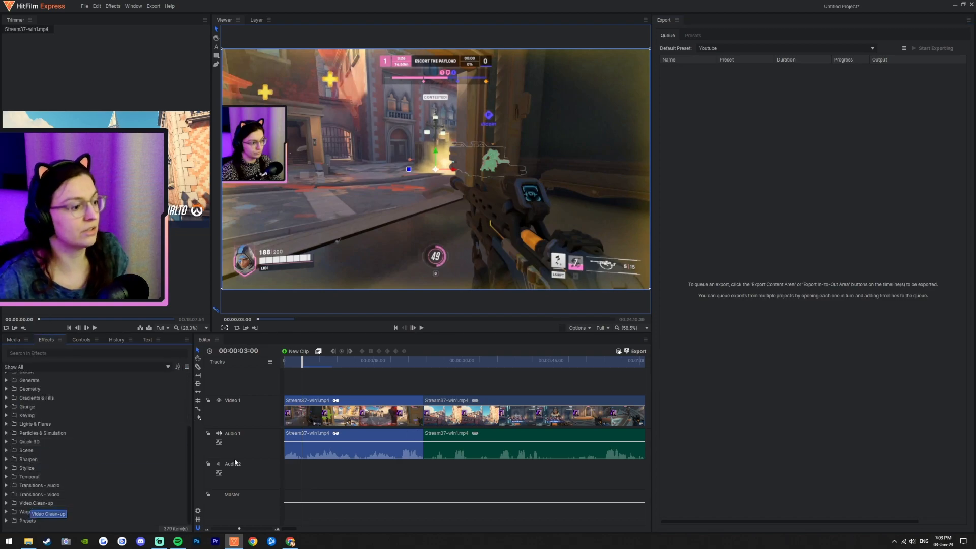
pyautogui.click(13, 339)
pyautogui.click(88, 425)
pyautogui.moveTo(87, 425); pyautogui.dragTo(394, 474)
pyautogui.hscroll(2, 361, 455)
pyautogui.hscroll(2, 361, 455)
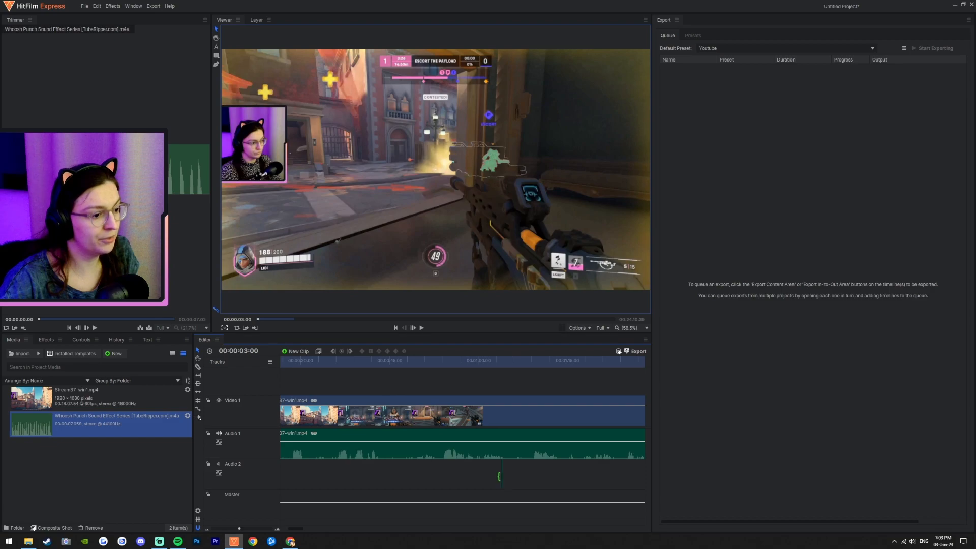
# Step: Locate the added whoosh clip on the Audio 2 track along the timeline
pyautogui.scroll(-3, 501, 477)
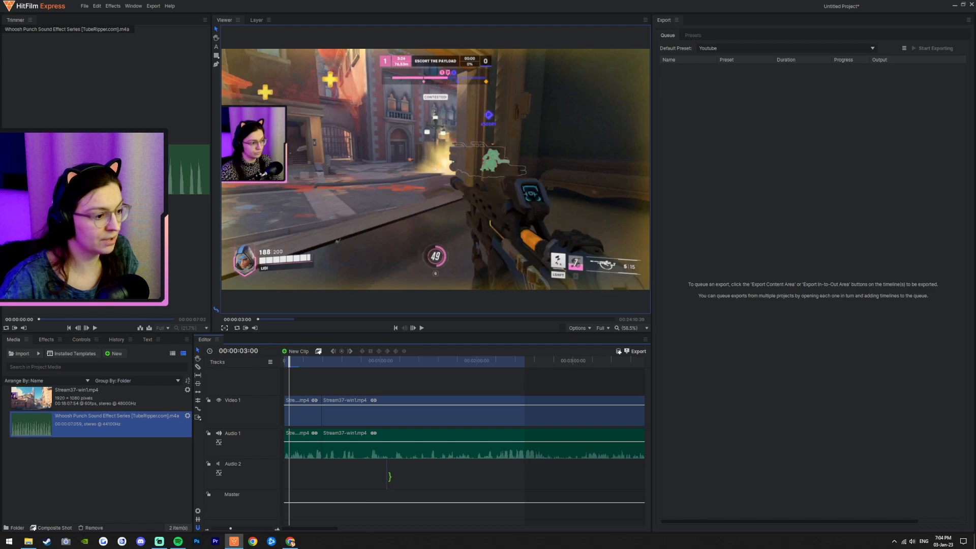
pyautogui.scroll(3, 501, 477)
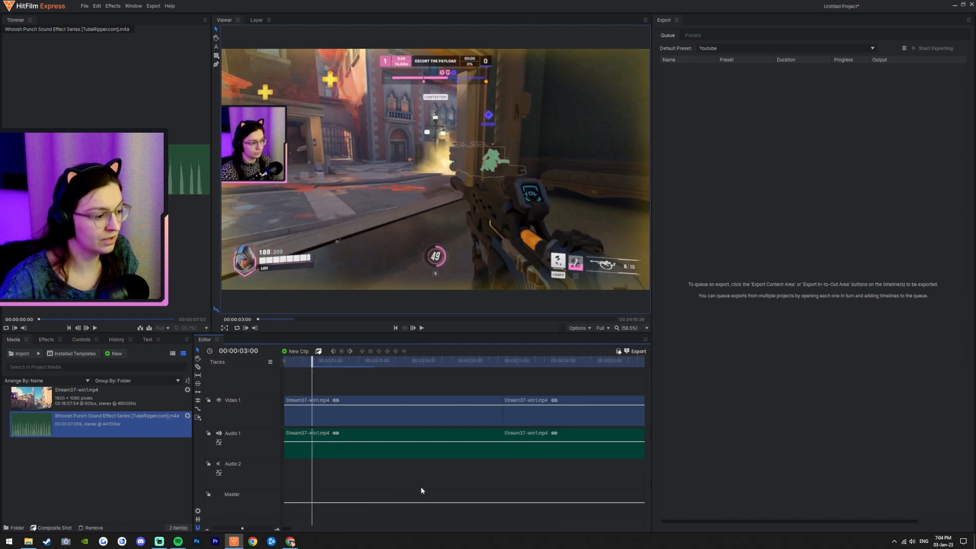
pyautogui.scroll(2, 427, 436)
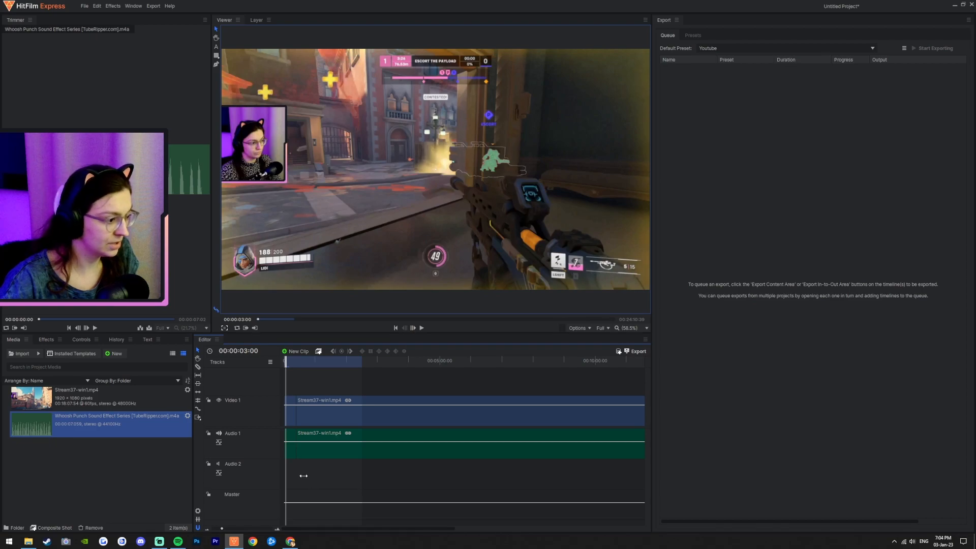
pyautogui.scroll(-5, 304, 476)
pyautogui.click(437, 362)
pyautogui.moveTo(437, 365); pyautogui.dragTo(439, 365)
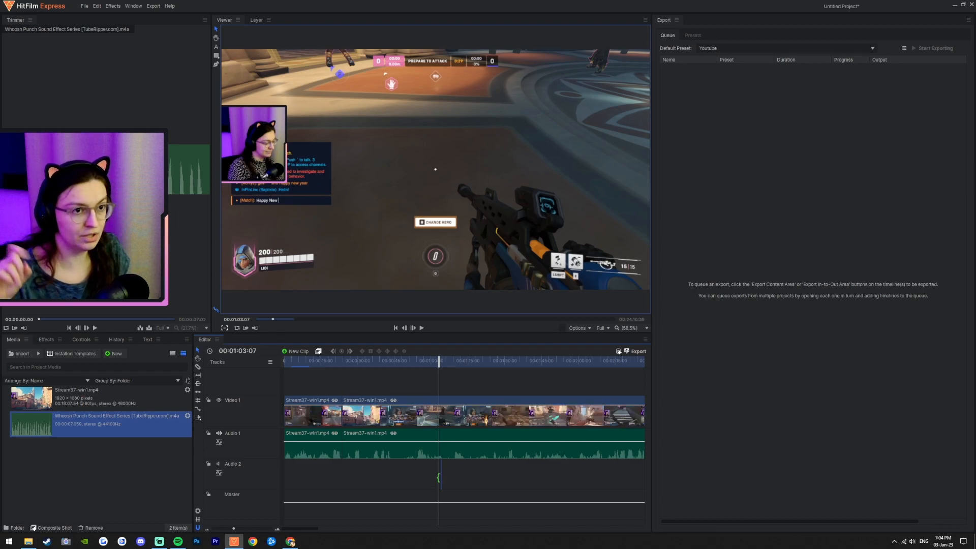
pyautogui.moveTo(437, 365); pyautogui.dragTo(438, 365)
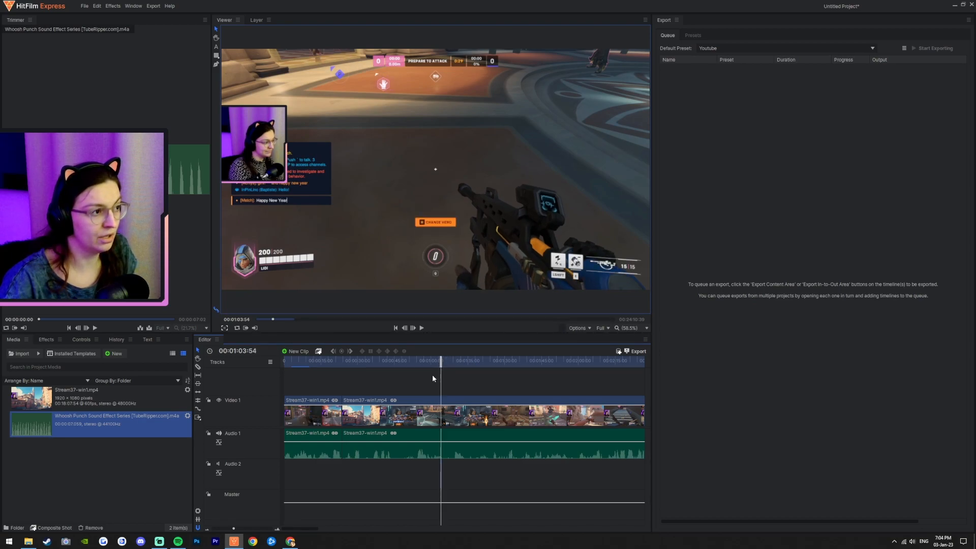
pyautogui.scroll(5, 454, 484)
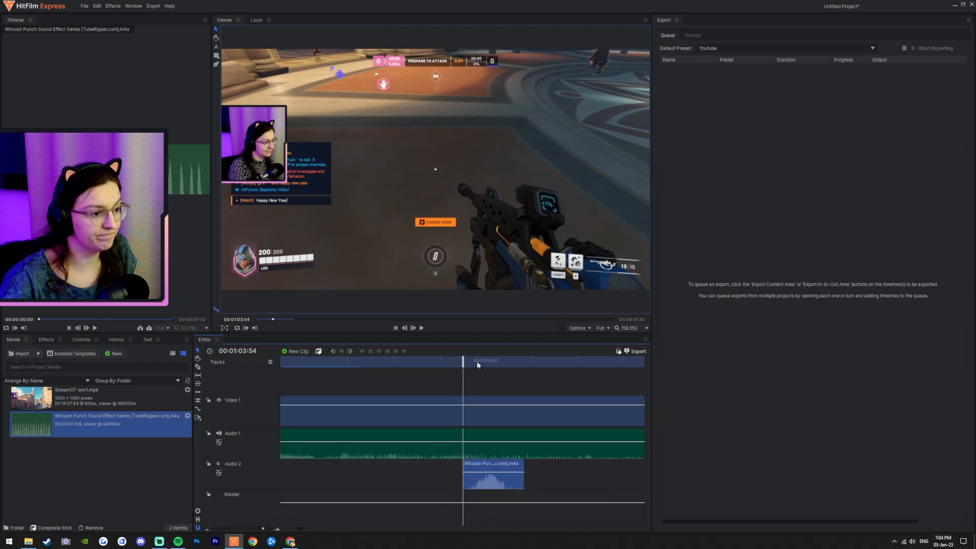
# Step: Move the whoosh clip much earlier along the Audio 2 track, near the start of the edit
pyautogui.moveTo(443, 481); pyautogui.dragTo(242, 478)
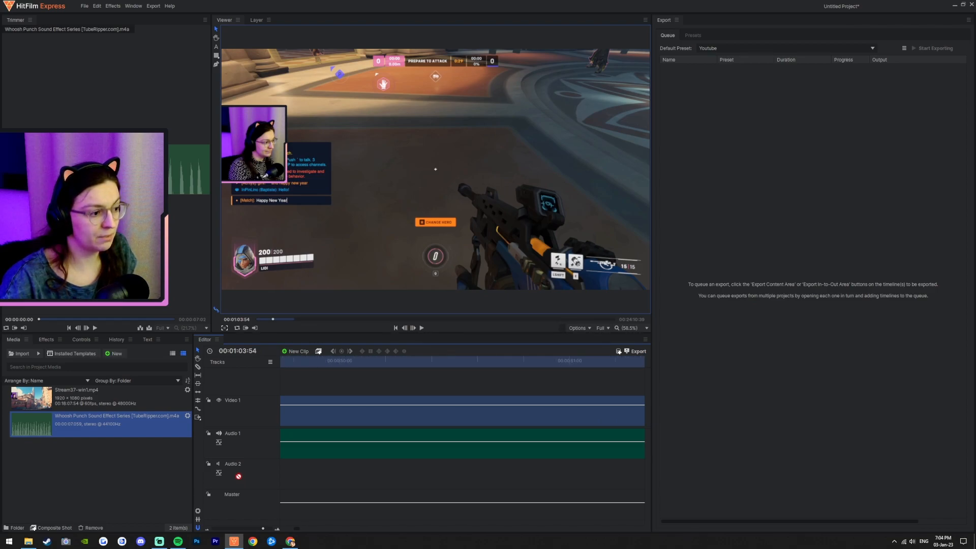
pyautogui.moveTo(238, 476); pyautogui.dragTo(306, 466)
pyautogui.scroll(-4, 355, 476)
pyautogui.scroll(-5, 416, 471)
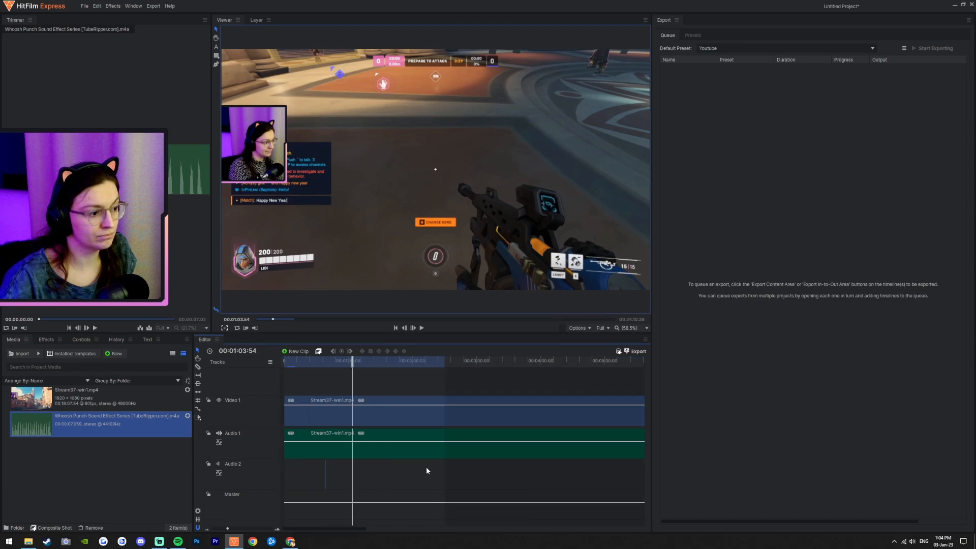
pyautogui.click(326, 360)
pyautogui.moveTo(326, 361); pyautogui.dragTo(325, 362)
pyautogui.scroll(8, 329, 478)
pyautogui.scroll(2, 501, 483)
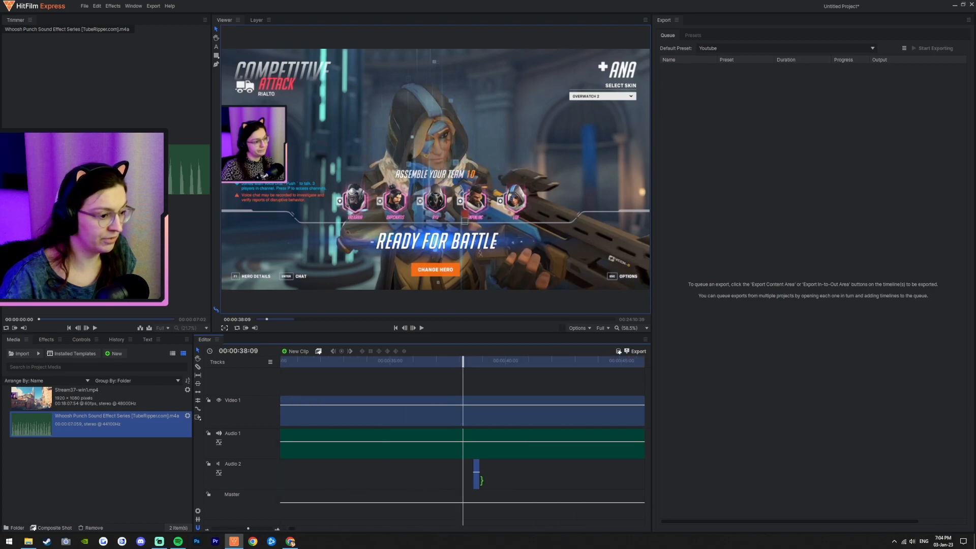
pyautogui.moveTo(476, 481); pyautogui.dragTo(435, 470)
# Step: Place the playhead at the whoosh clip and zoom in on it
pyautogui.scroll(5, 441, 484)
pyautogui.scroll(-6, 437, 480)
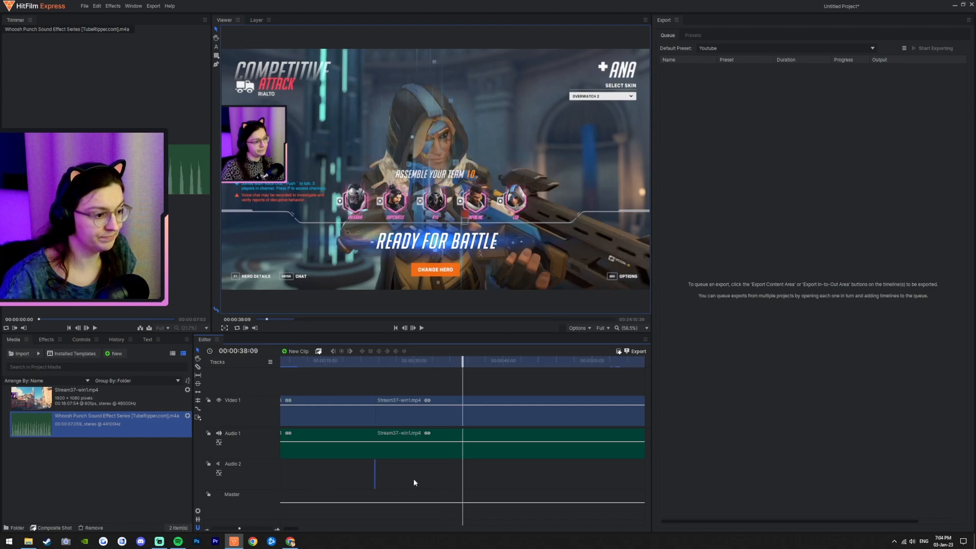
pyautogui.click(379, 366)
pyautogui.scroll(4, 387, 459)
pyautogui.scroll(5, 448, 497)
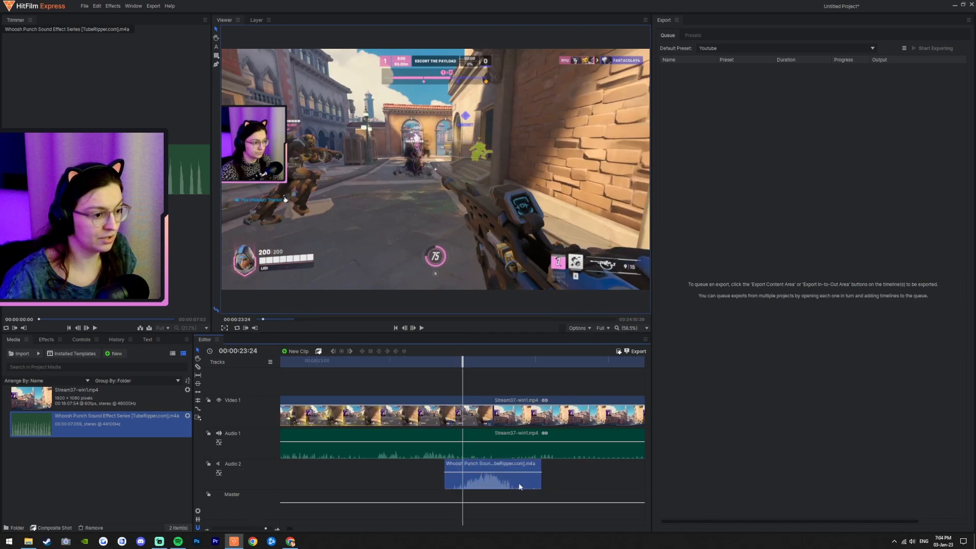
# Step: Trim the whoosh sound clip on Audio 2 down to a short piece at the cut
pyautogui.moveTo(529, 483)
pyautogui.mouseDown()
pyautogui.moveTo(509, 502)
pyautogui.moveTo(532, 483)
pyautogui.mouseUp()
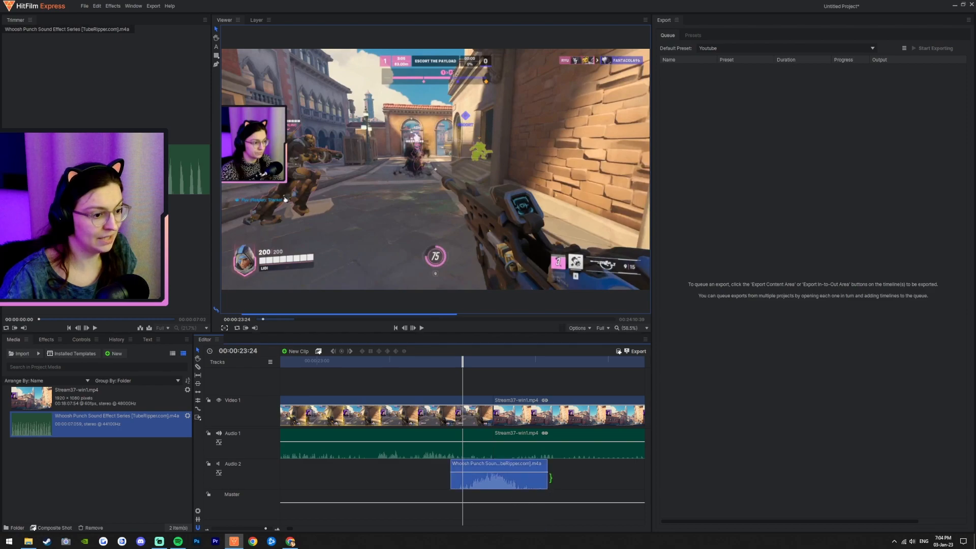
pyautogui.moveTo(549, 477); pyautogui.dragTo(535, 481)
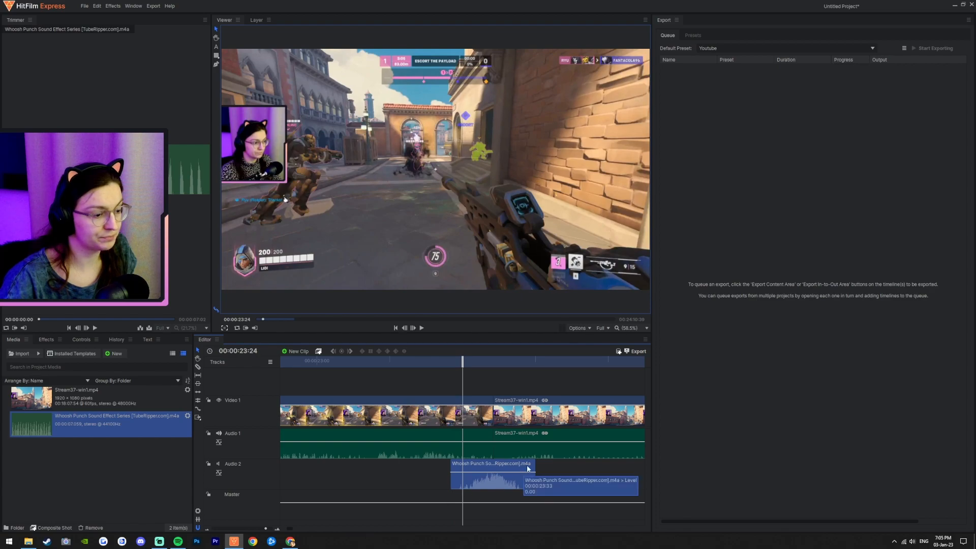
pyautogui.scroll(-5, 532, 462)
pyautogui.scroll(-4, 544, 465)
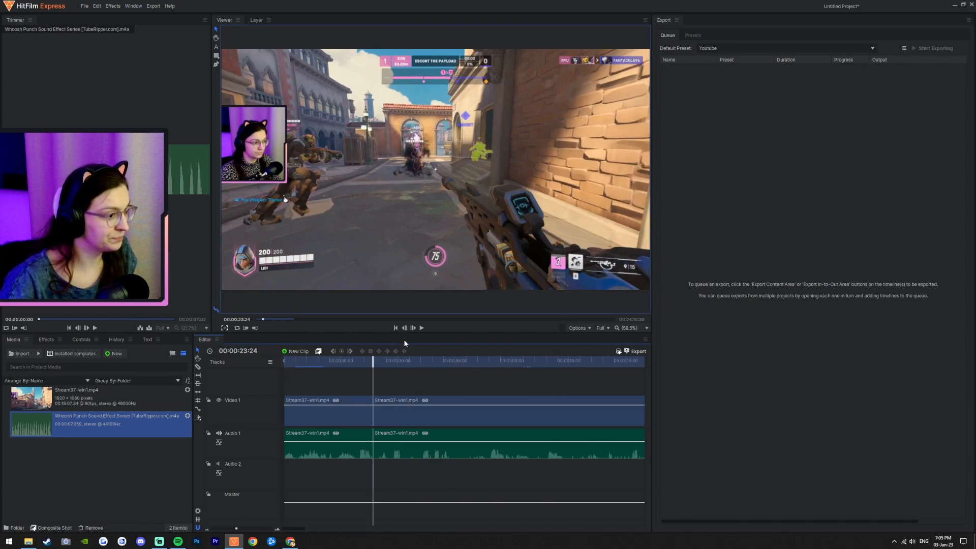
# Step: Play back the edit around the cut to check the whoosh timing
pyautogui.click(49, 344)
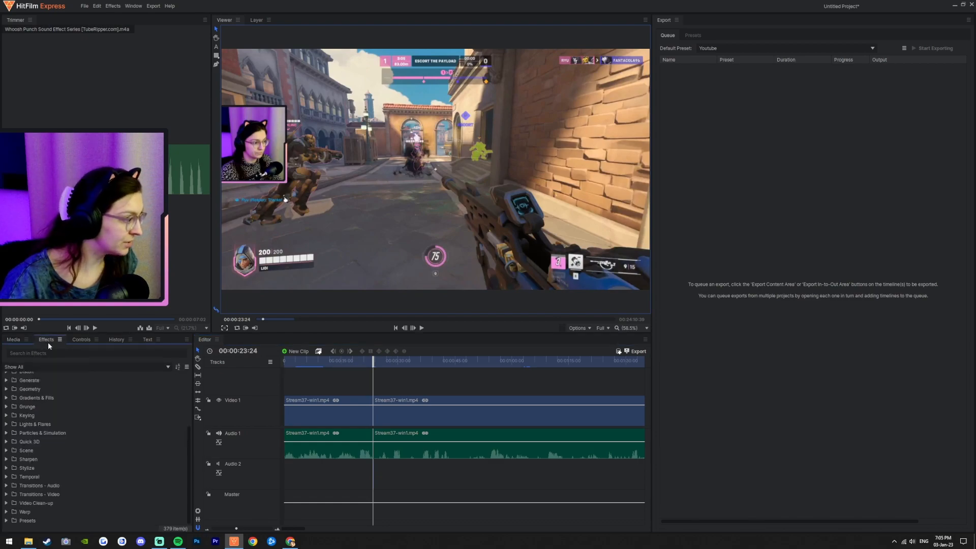
pyautogui.click(365, 364)
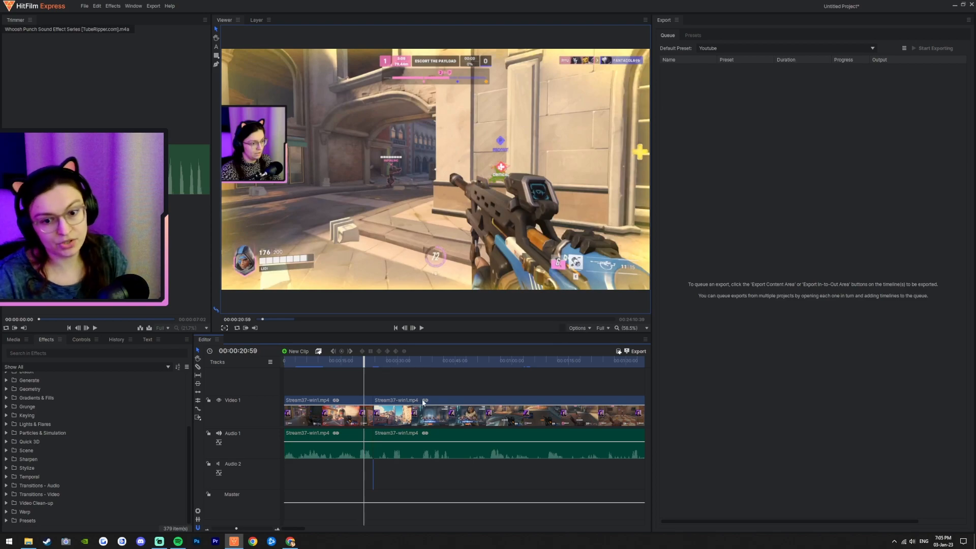
pyautogui.click(421, 329)
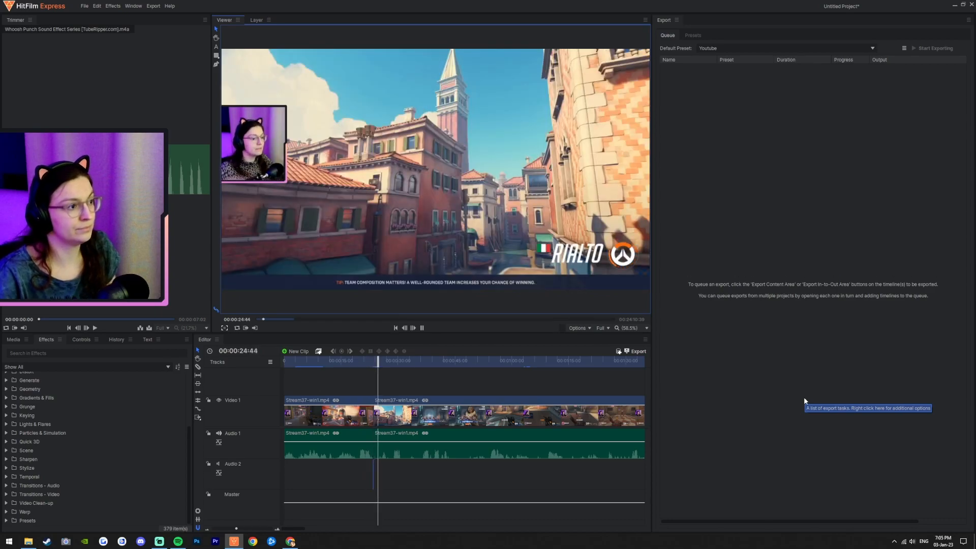
pyautogui.click(422, 328)
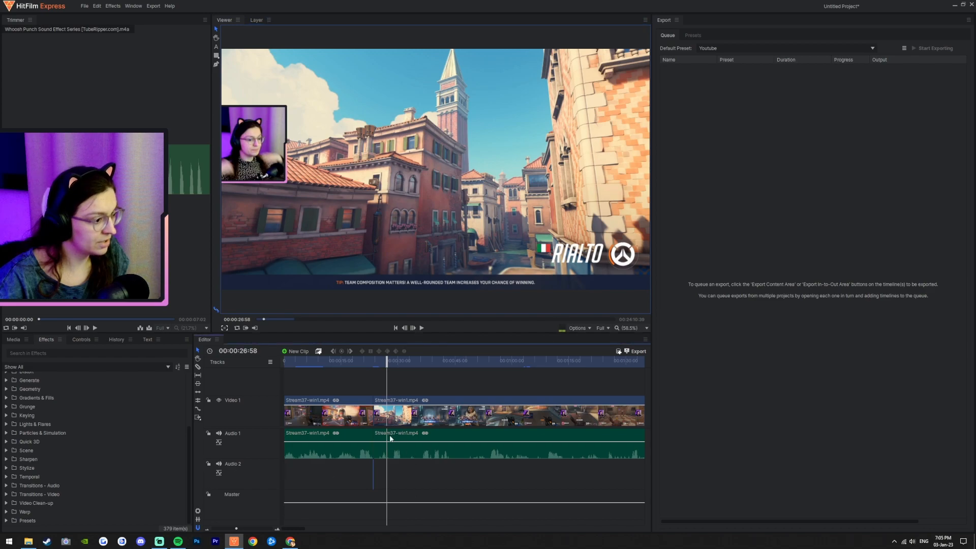
pyautogui.click(365, 360)
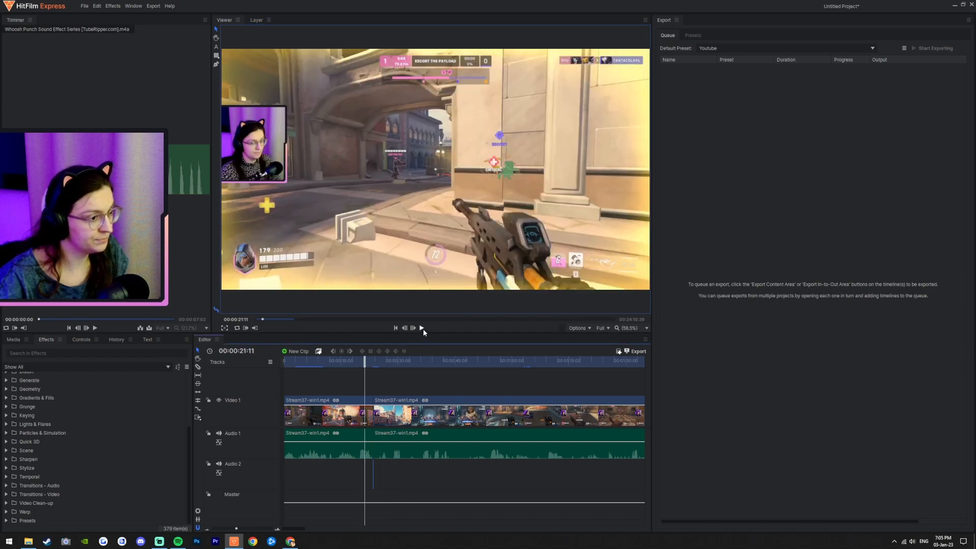
pyautogui.click(422, 328)
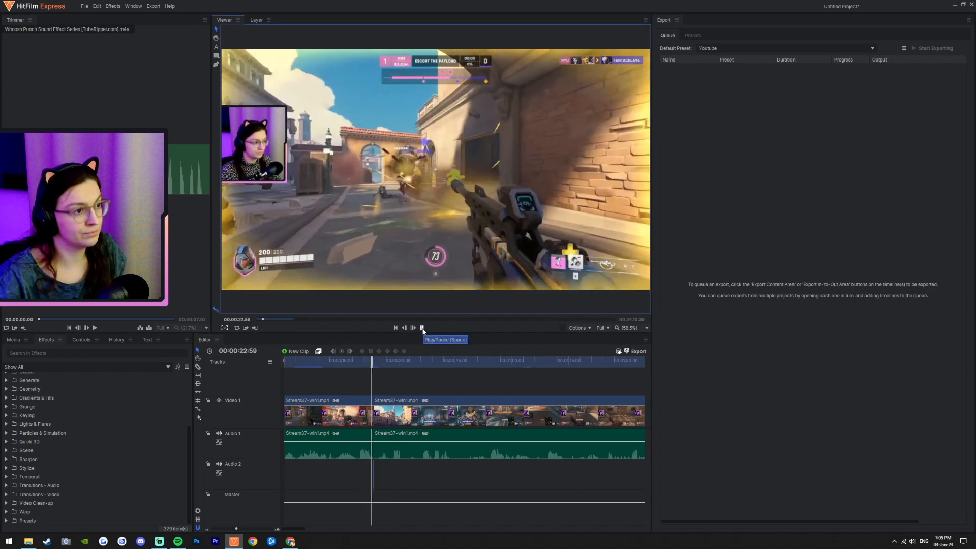
pyautogui.click(423, 329)
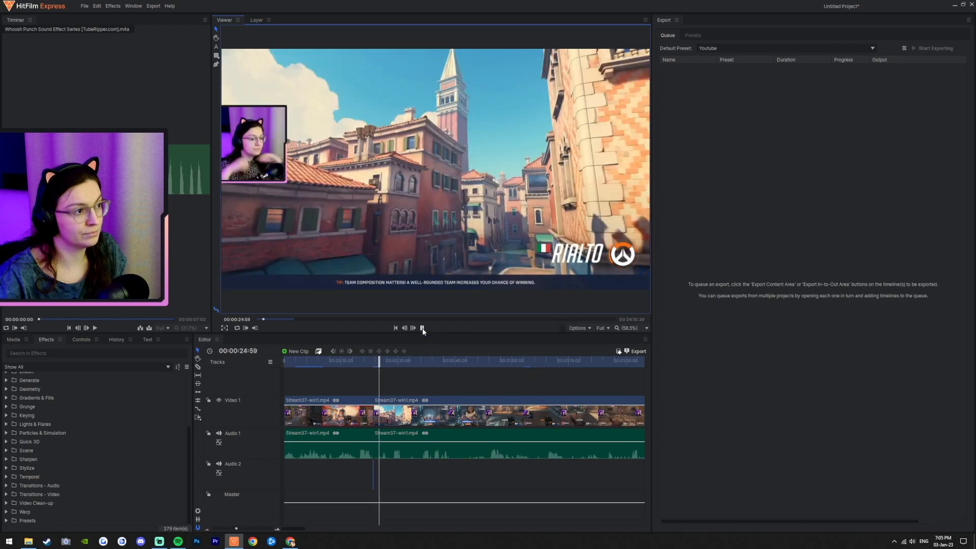
# Step: Add two level keyframes on the Audio 1 track and lower its volume toward the cut
pyautogui.scroll(10, 376, 441)
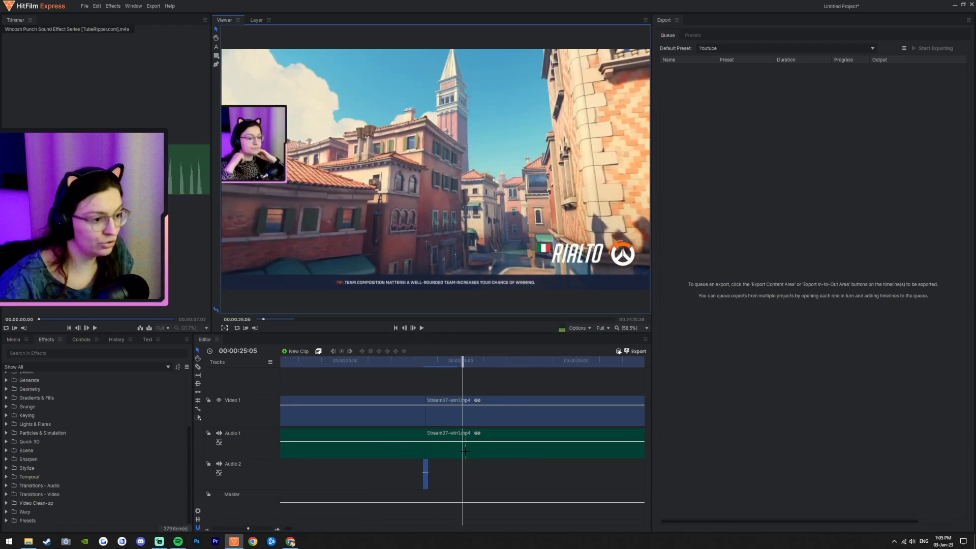
pyautogui.moveTo(406, 363); pyautogui.dragTo(377, 363)
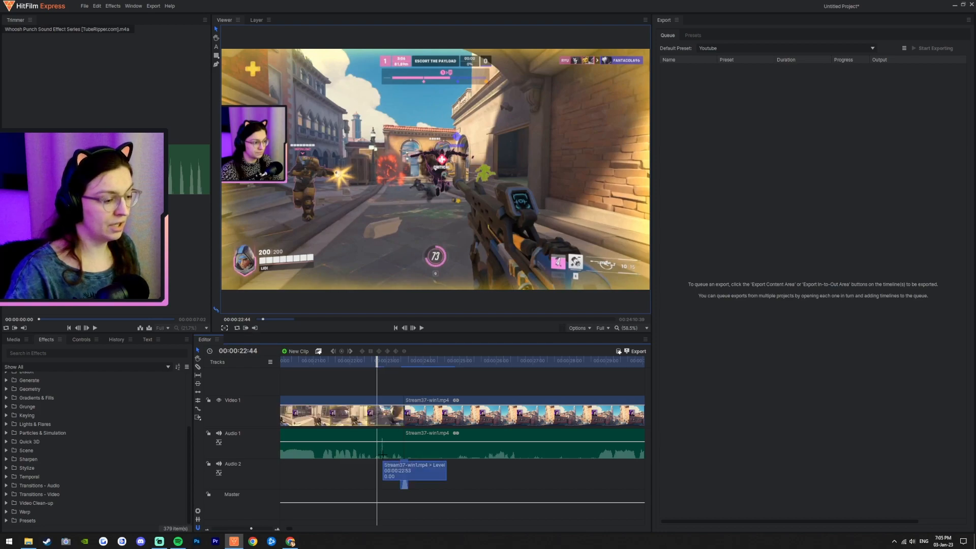
pyautogui.scroll(3, 394, 460)
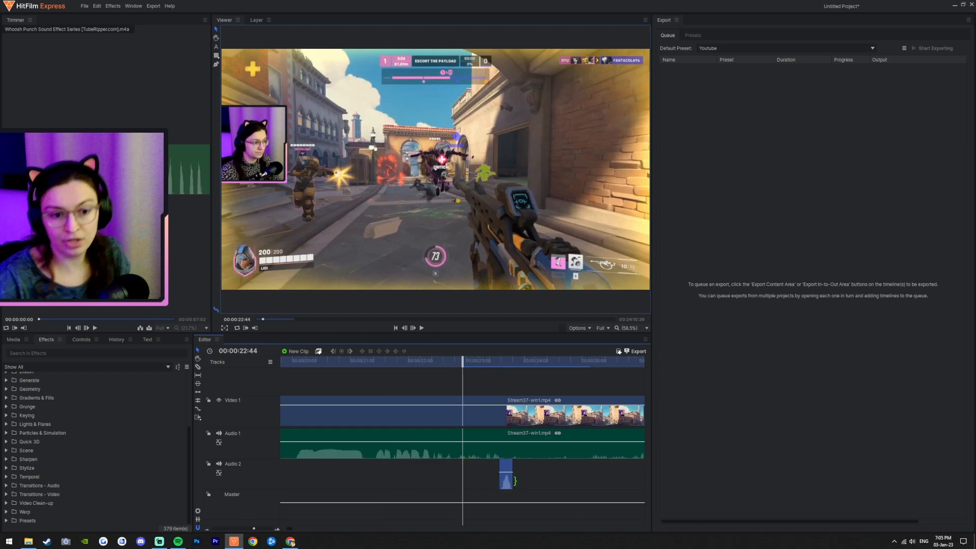
pyautogui.click(488, 455)
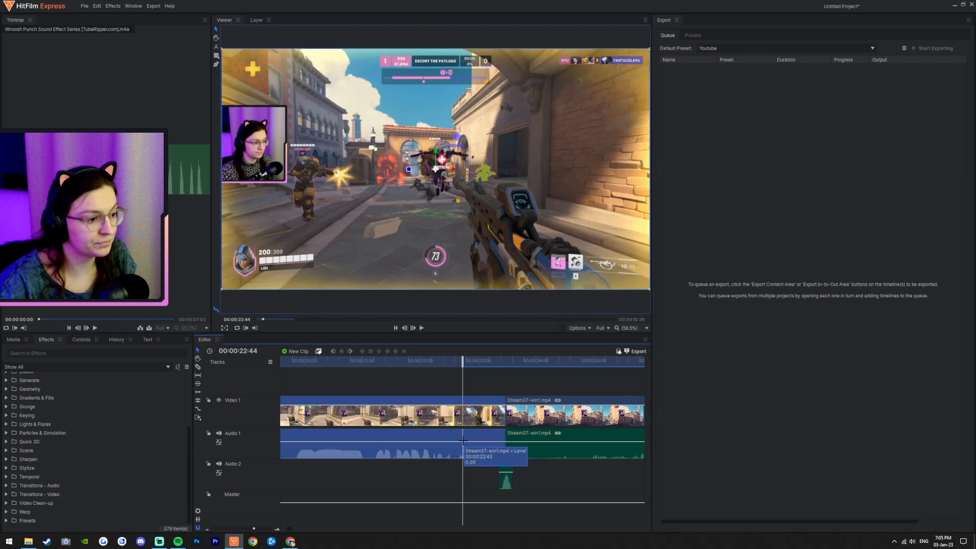
pyautogui.keyDown('ctrl'); pyautogui.click(462, 440); pyautogui.keyUp('ctrl')
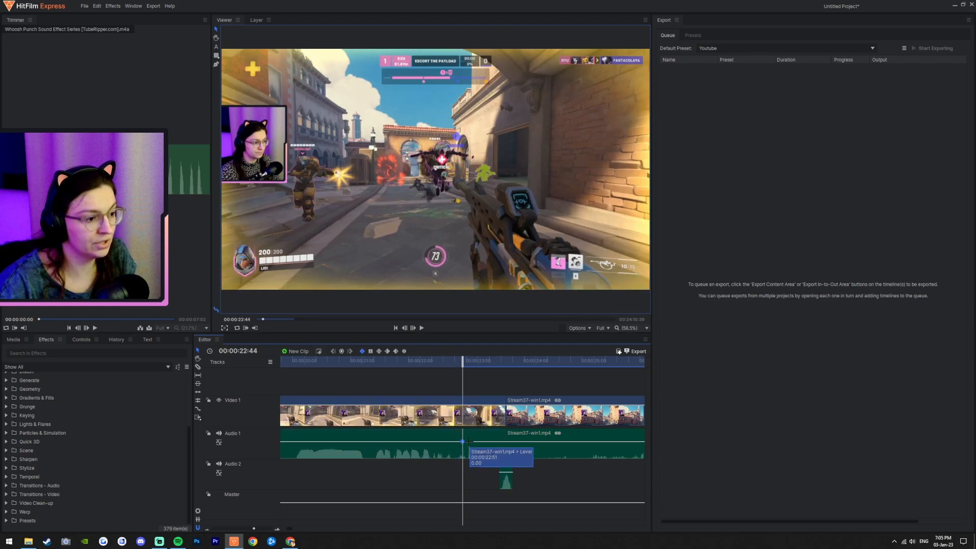
pyautogui.keyDown('ctrl'); pyautogui.click(469, 441); pyautogui.keyUp('ctrl')
pyautogui.moveTo(493, 441); pyautogui.dragTo(506, 458)
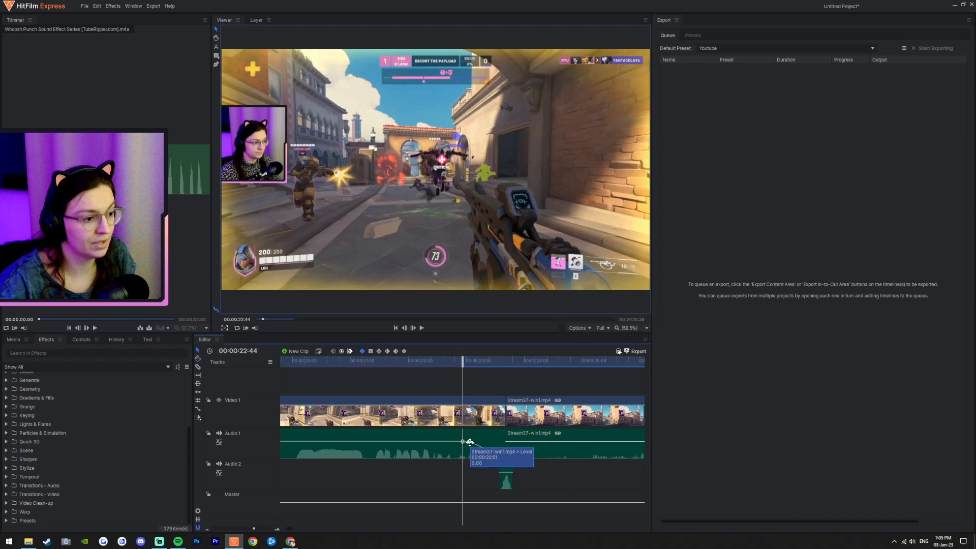
# Step: Play back the section around the cut to hear the volume change
pyautogui.click(436, 360)
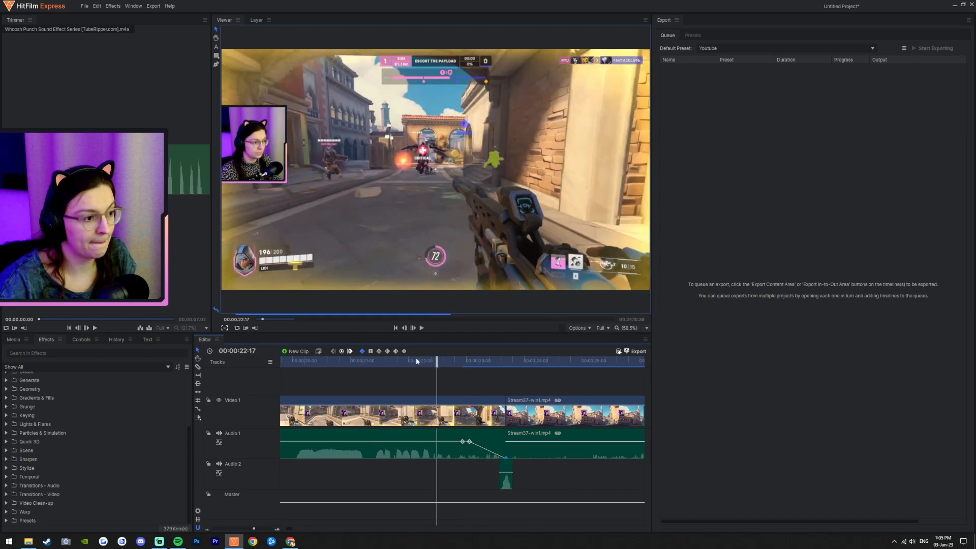
pyautogui.click(378, 361)
pyautogui.click(421, 328)
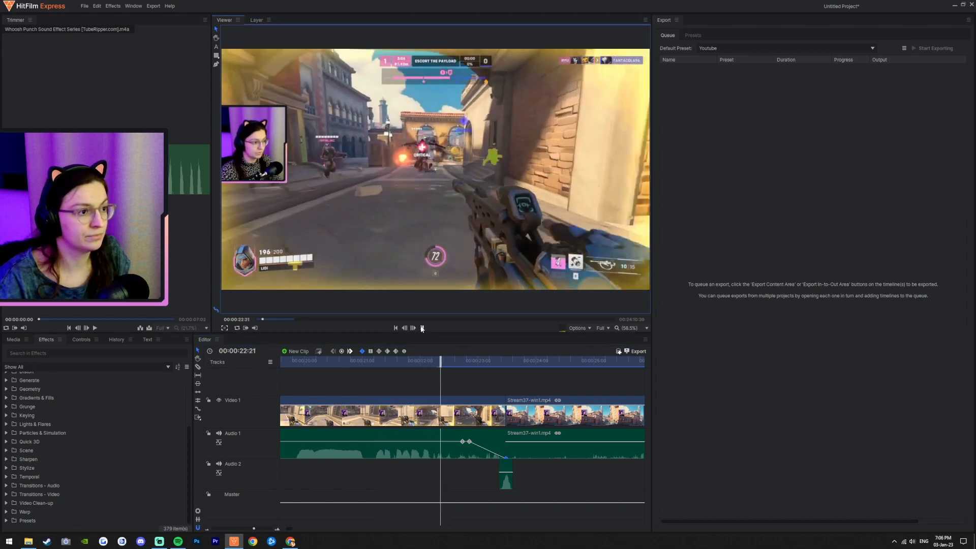
pyautogui.press('space')
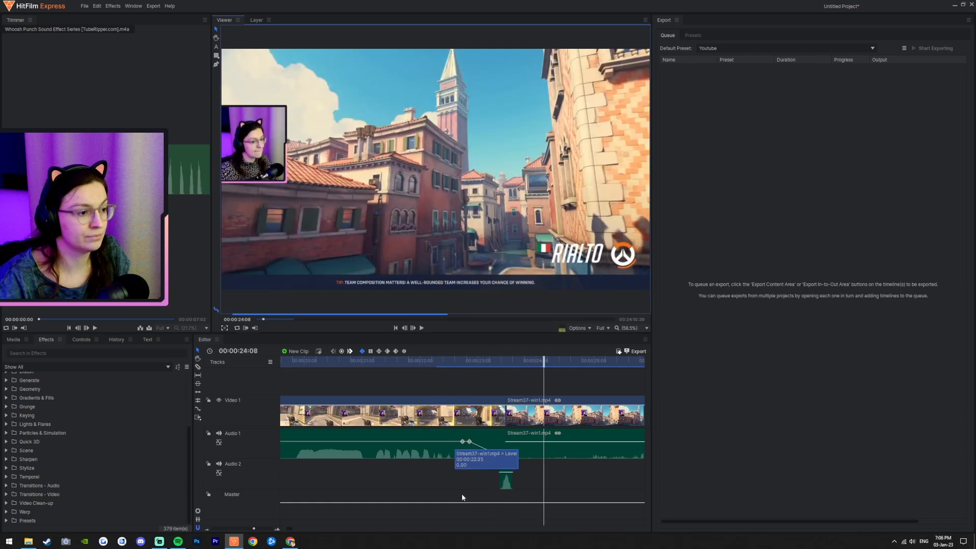
pyautogui.moveTo(450, 364); pyautogui.dragTo(472, 362)
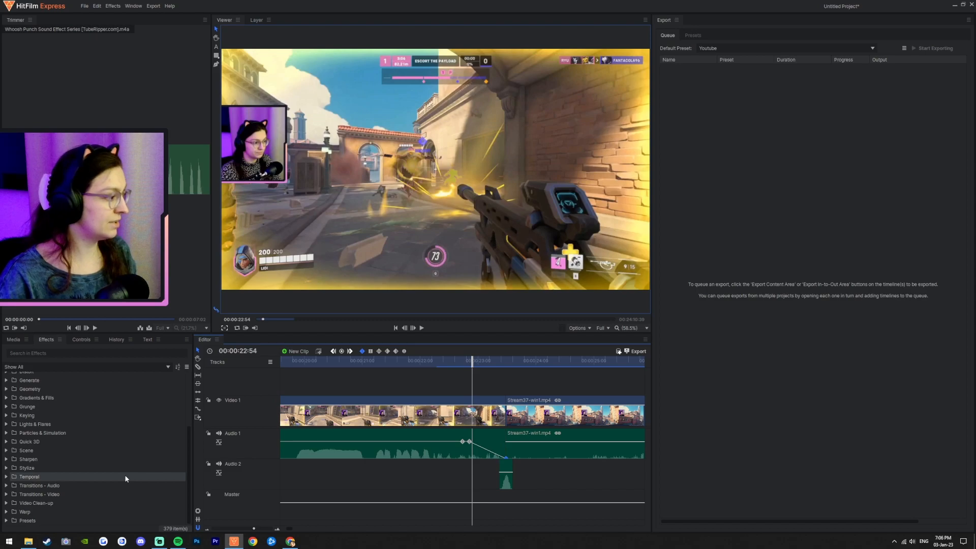
# Step: Apply the Cross Fade audio transition to the cut on the Audio 1 track and preview it
pyautogui.click(6, 486)
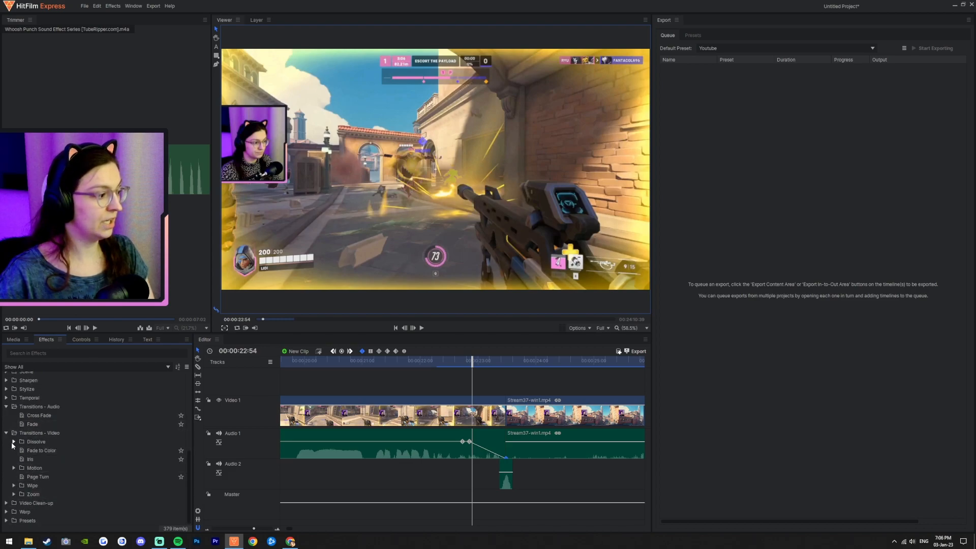
pyautogui.click(14, 441)
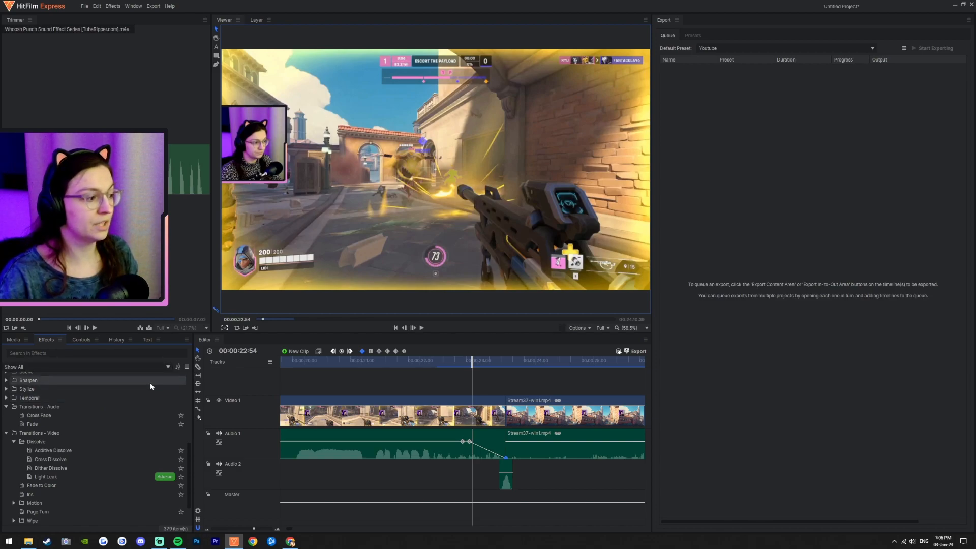
pyautogui.click(40, 417)
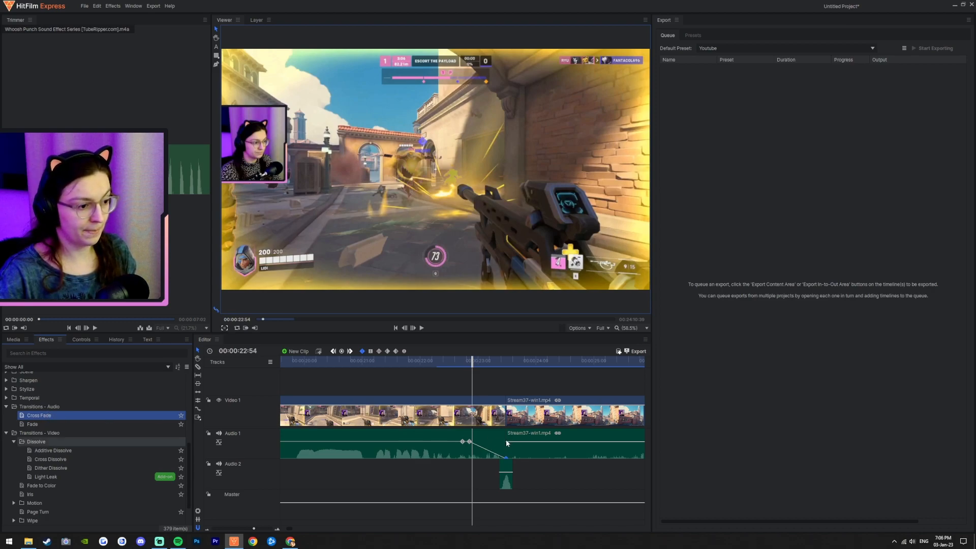
pyautogui.moveTo(36, 416); pyautogui.dragTo(507, 444)
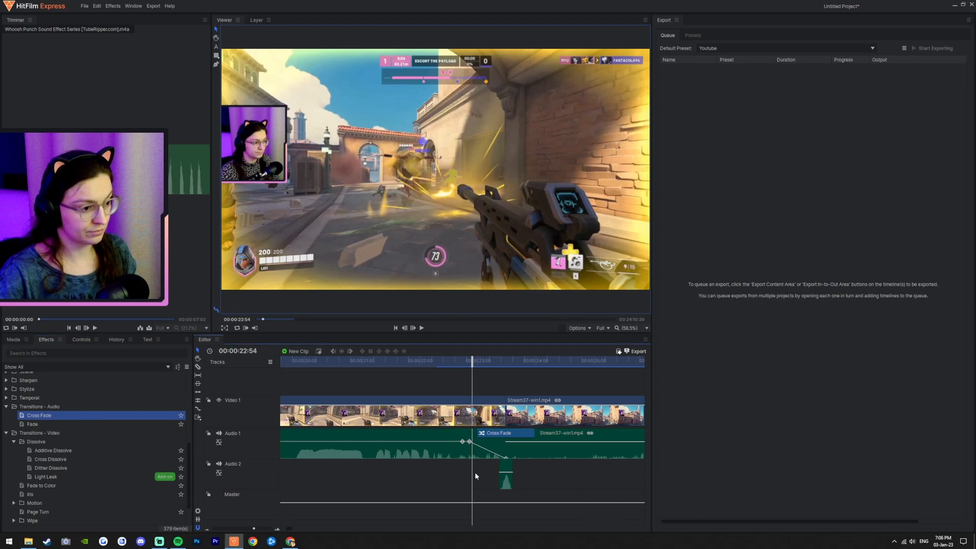
pyautogui.click(435, 360)
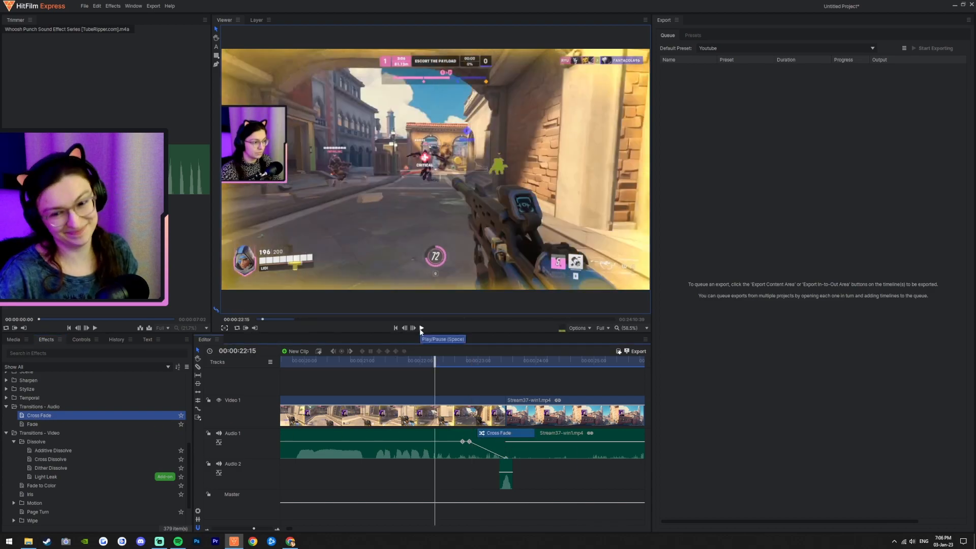
pyautogui.click(421, 328)
pyautogui.click(423, 329)
# Step: Delete the three level keyframes from the Audio 1 track
pyautogui.click(469, 441)
pyautogui.click(505, 459)
pyautogui.press('Delete')
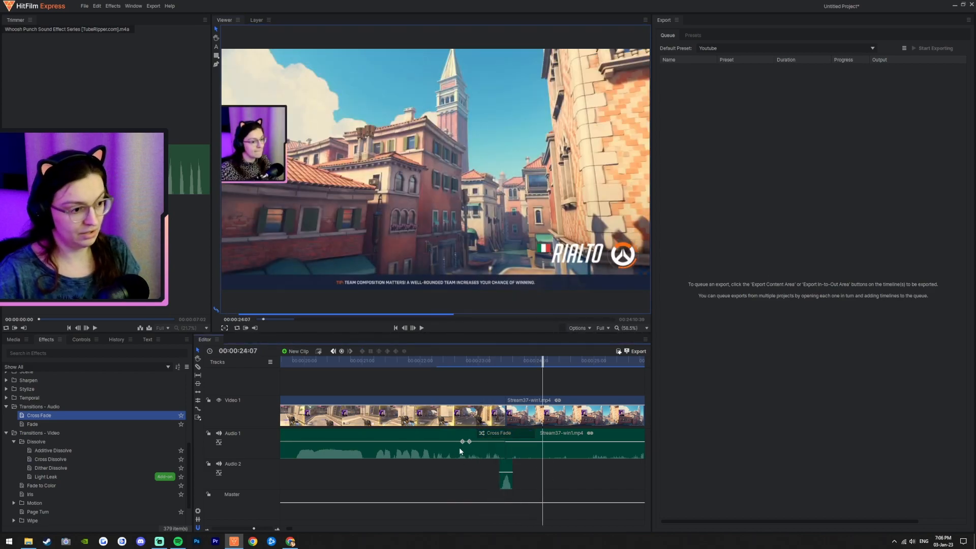
pyautogui.click(469, 442)
pyautogui.press('Delete')
pyautogui.click(462, 442)
pyautogui.press('Delete')
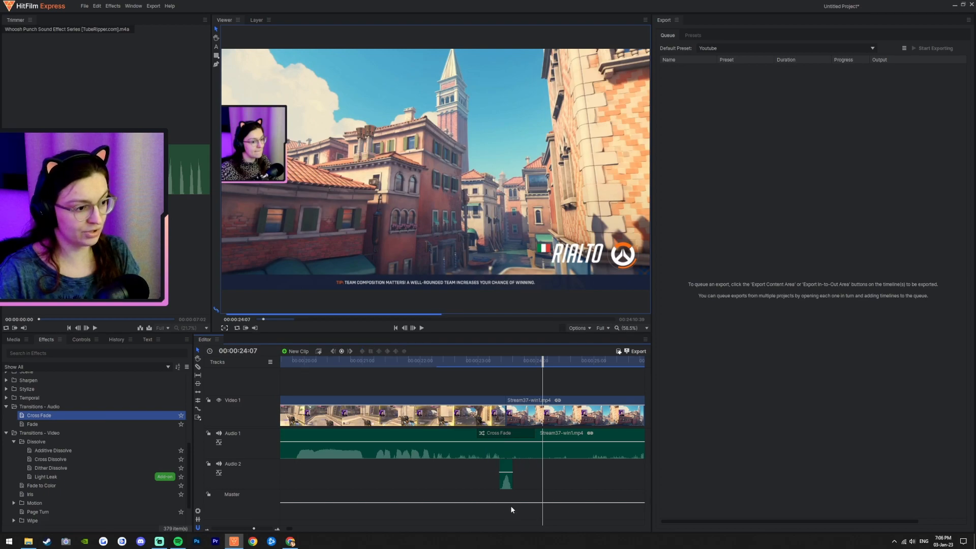
# Step: Replay the cut, then try to apply Cross Fade again to the Audio 1 cut
pyautogui.click(431, 360)
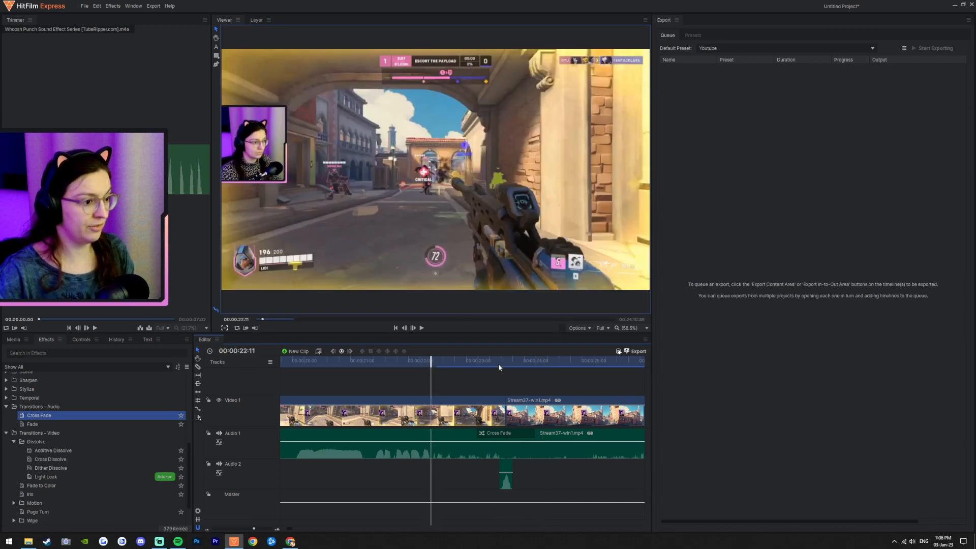
pyautogui.click(422, 328)
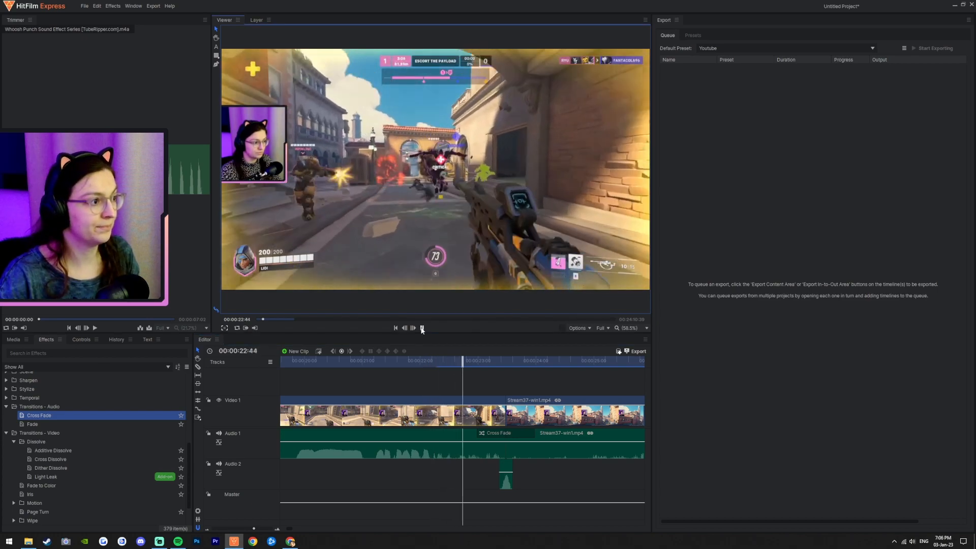
pyautogui.click(422, 328)
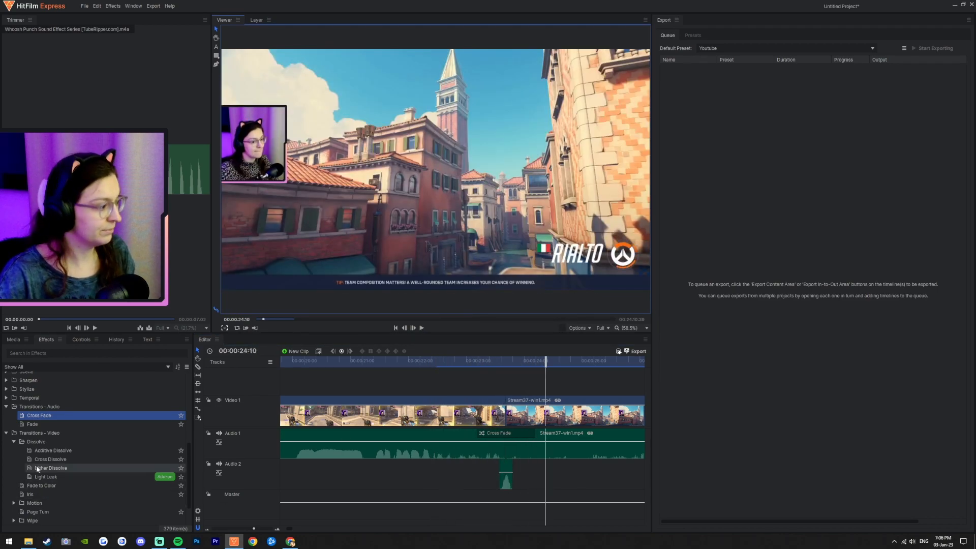
pyautogui.moveTo(474, 434)
pyautogui.mouseDown()
pyautogui.moveTo(293, 435)
pyautogui.moveTo(487, 435)
pyautogui.mouseUp()
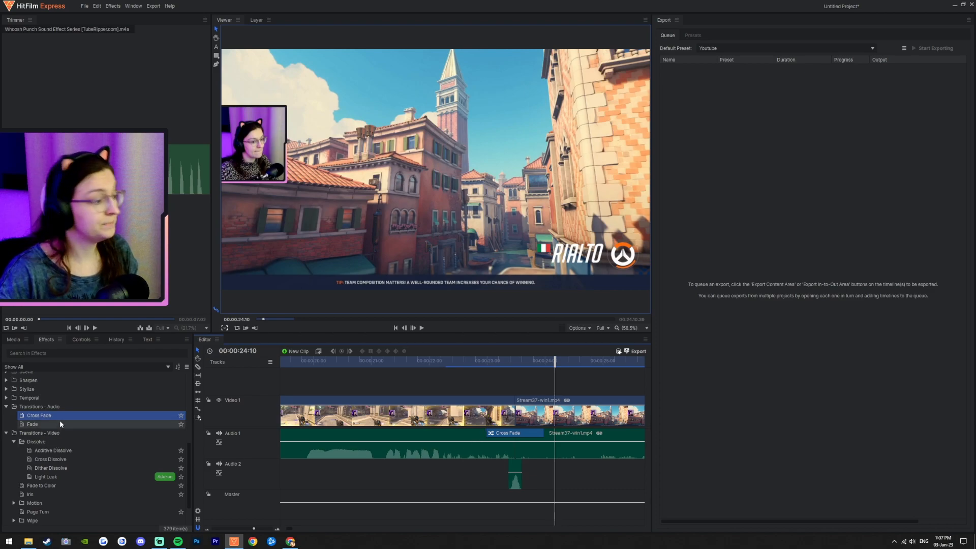
pyautogui.moveTo(115, 414); pyautogui.dragTo(501, 436)
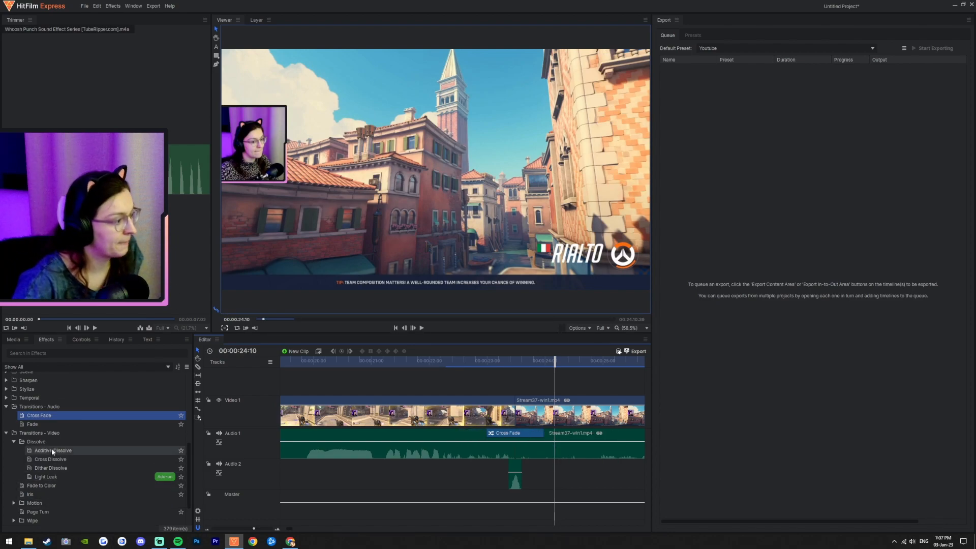
# Step: Apply the Linear Wipe video transition to the cut on the Video 1 track
pyautogui.scroll(-1, 66, 458)
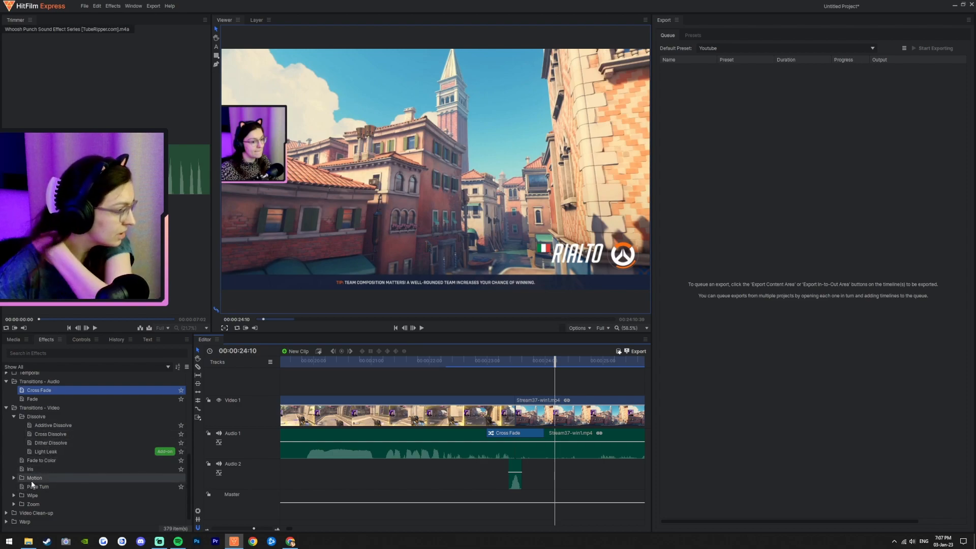
pyautogui.click(14, 495)
pyautogui.scroll(-1, 39, 487)
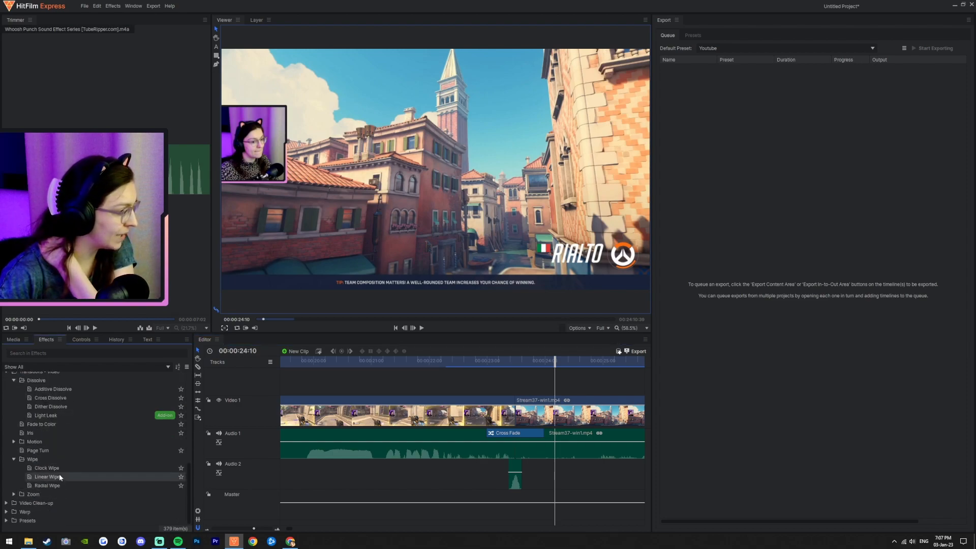
pyautogui.moveTo(61, 468); pyautogui.dragTo(508, 402)
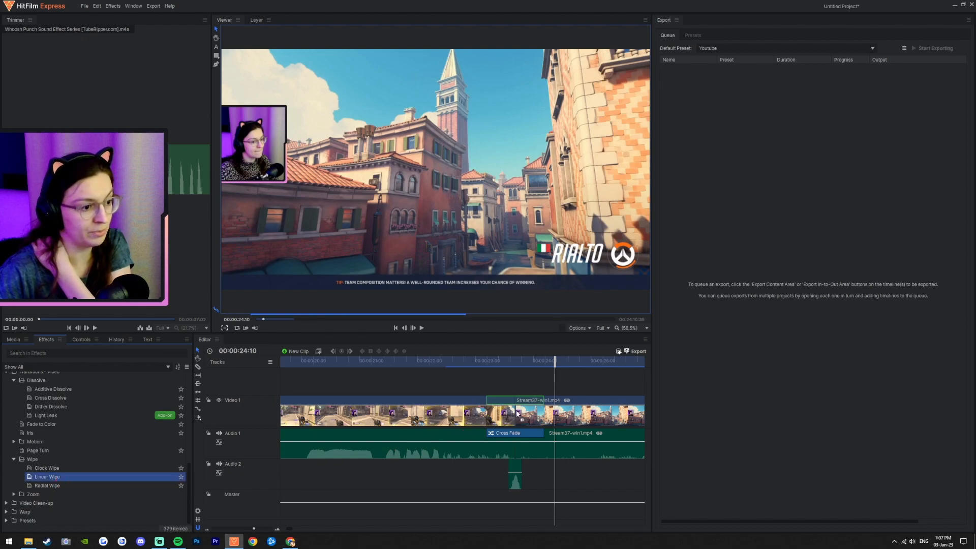
# Step: Preview the Linear Wipe transition at the Video 1 cut, then delete it
pyautogui.click(453, 362)
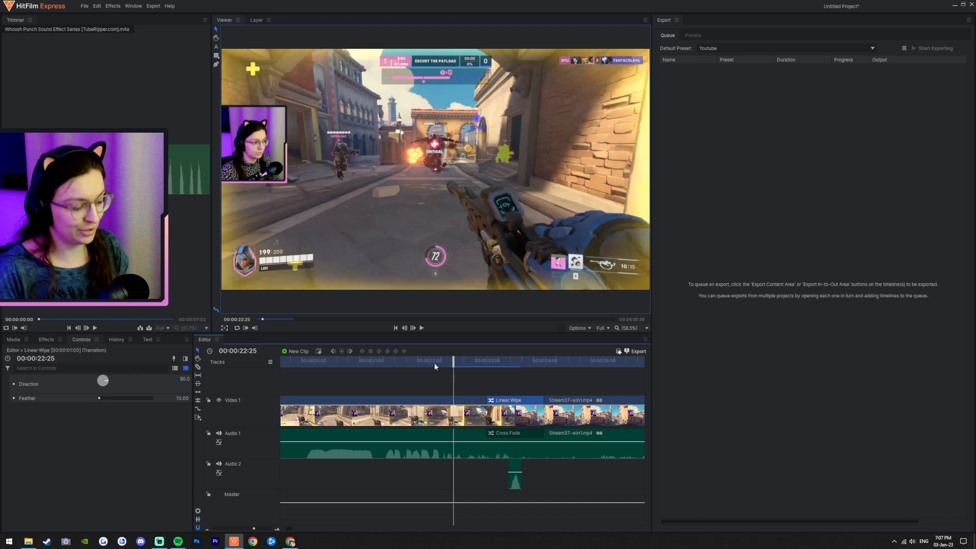
pyautogui.click(422, 329)
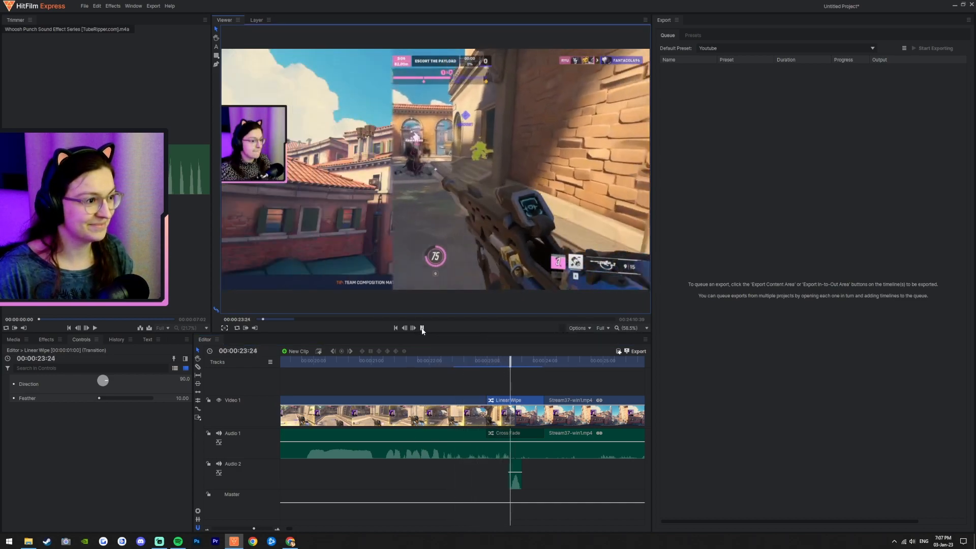
pyautogui.click(421, 329)
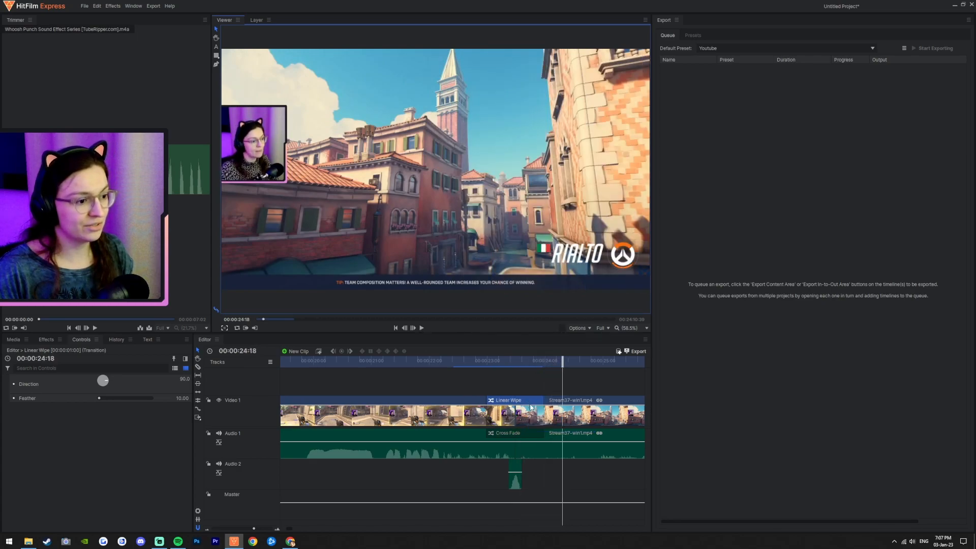
pyautogui.press('Delete')
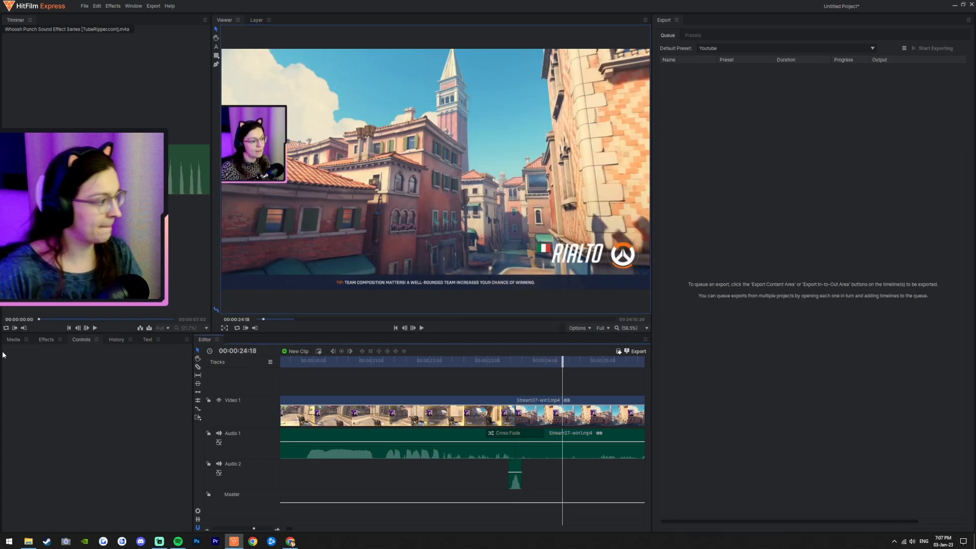
# Step: Apply the Cross Dissolve video transition to the cut on the Video 1 track
pyautogui.click(44, 339)
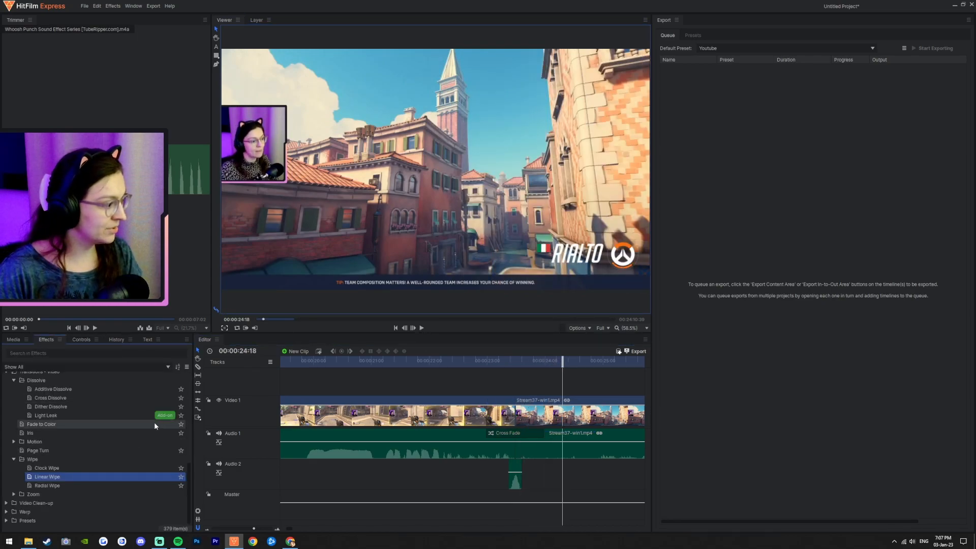
pyautogui.click(14, 460)
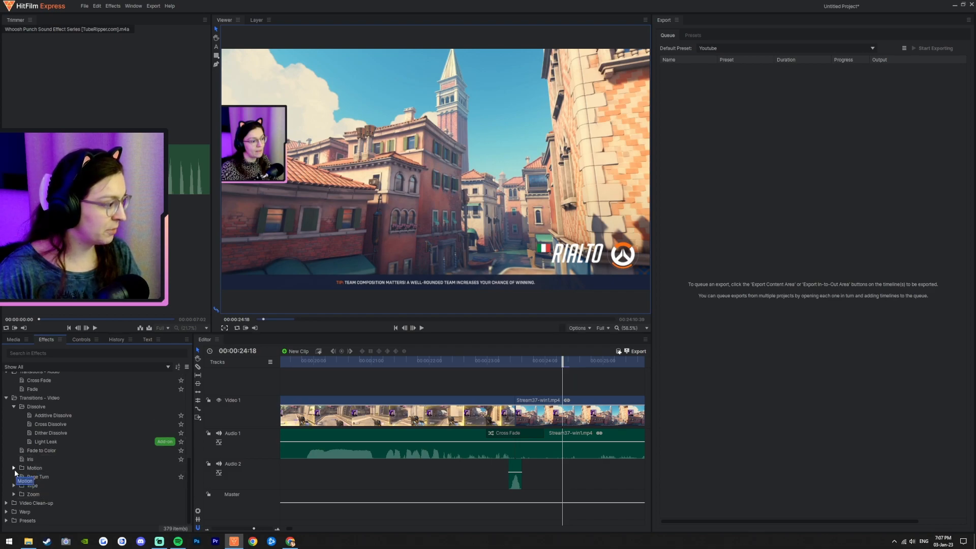
pyautogui.click(30, 407)
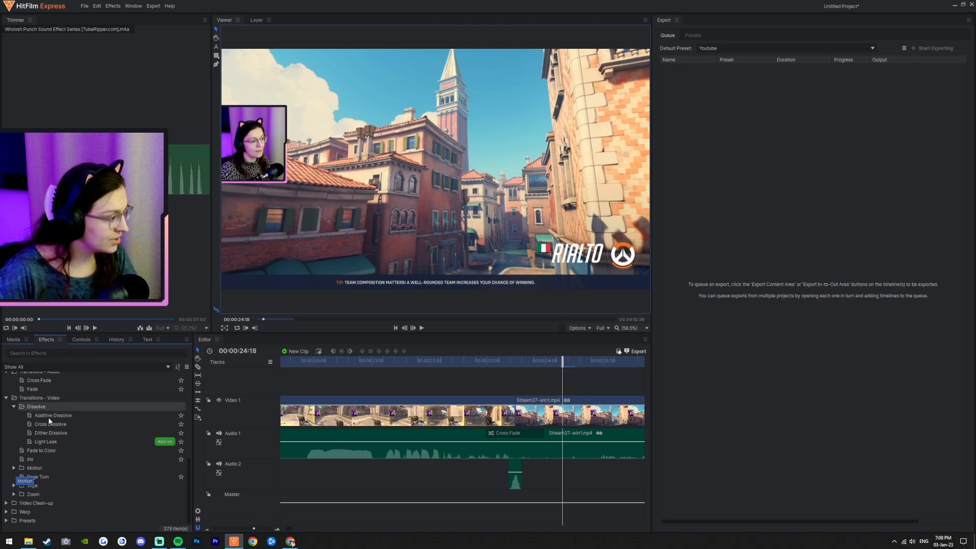
pyautogui.click(57, 425)
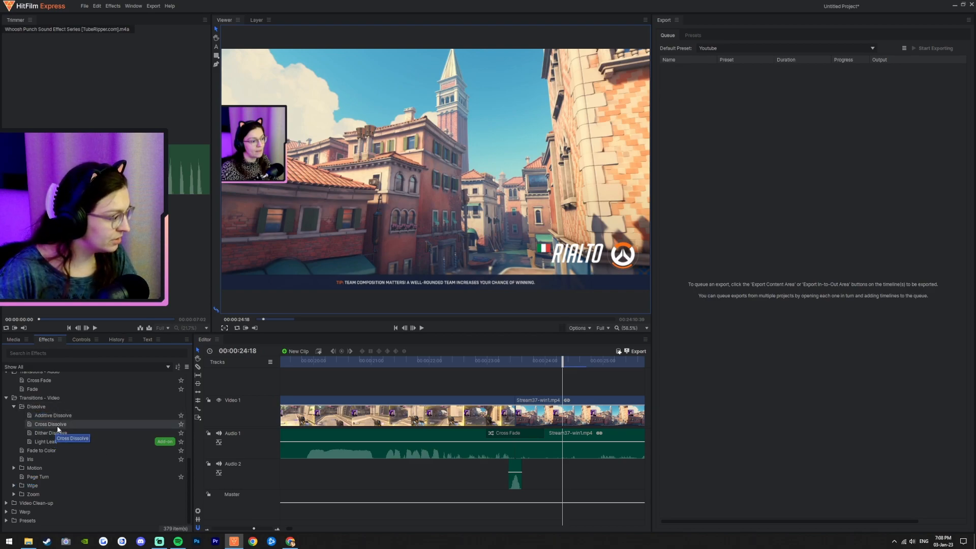
pyautogui.moveTo(57, 425); pyautogui.dragTo(515, 410)
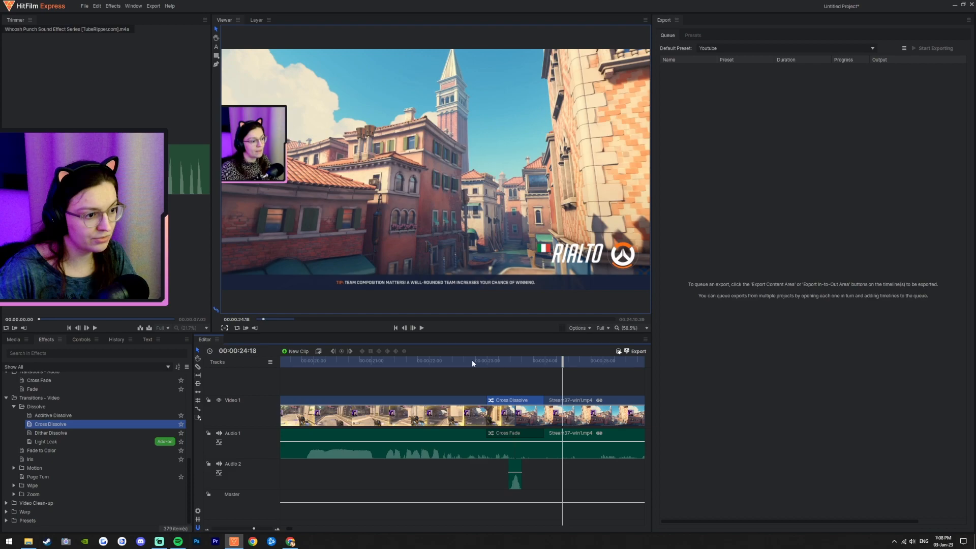
# Step: Preview the Cross Dissolve transition at the cut, then delete it
pyautogui.click(472, 359)
pyautogui.click(422, 328)
pyautogui.click(421, 328)
pyautogui.click(375, 360)
pyautogui.click(421, 327)
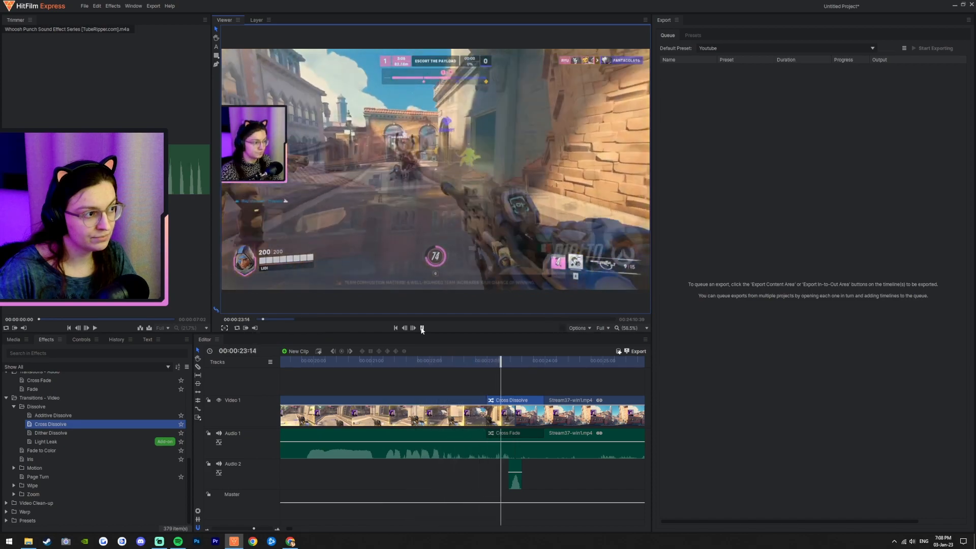
pyautogui.click(421, 328)
pyautogui.press('Delete')
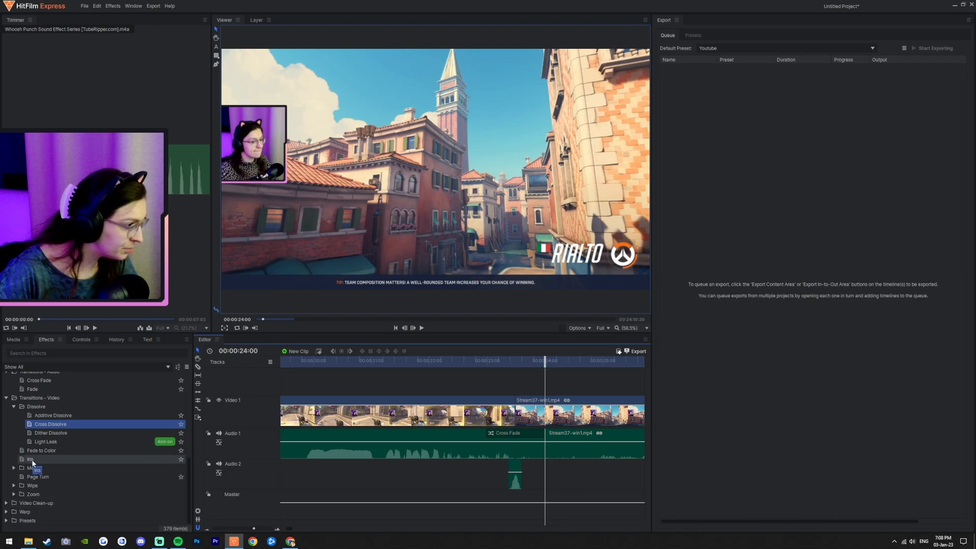
# Step: Apply the Iris video transition to the cut on the Video 1 track
pyautogui.moveTo(32, 459); pyautogui.dragTo(67, 462)
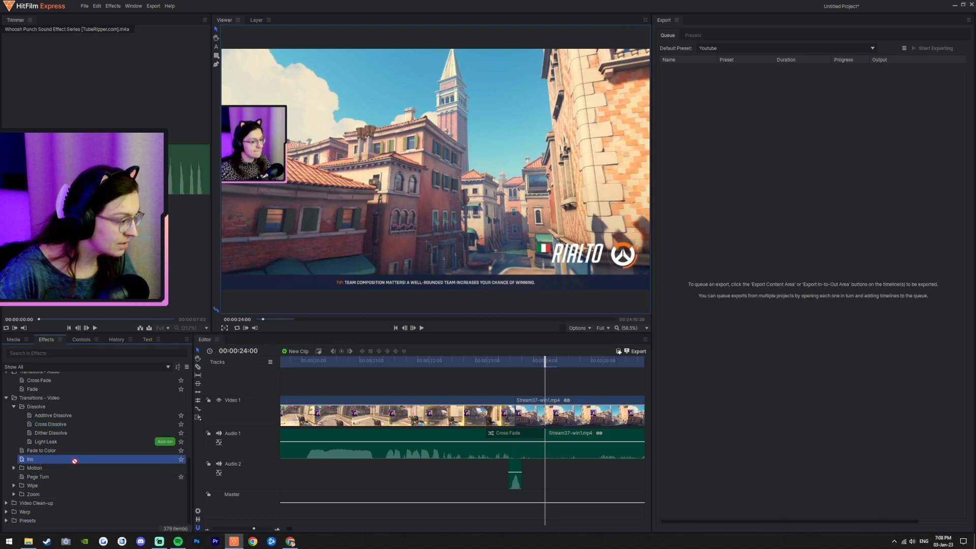
pyautogui.moveTo(282, 457); pyautogui.dragTo(515, 406)
pyautogui.click(515, 400)
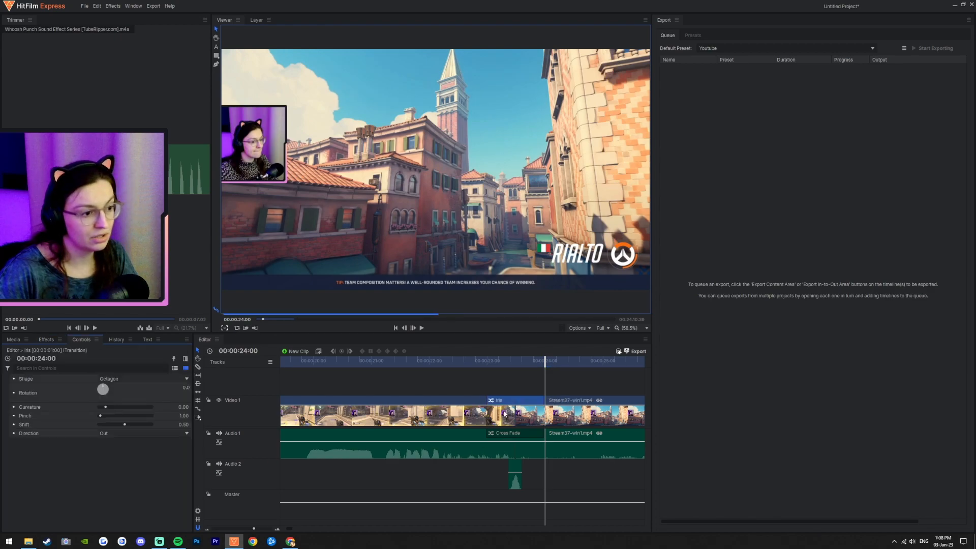
# Step: Preview the Iris transition at the cut, then delete it
pyautogui.click(471, 359)
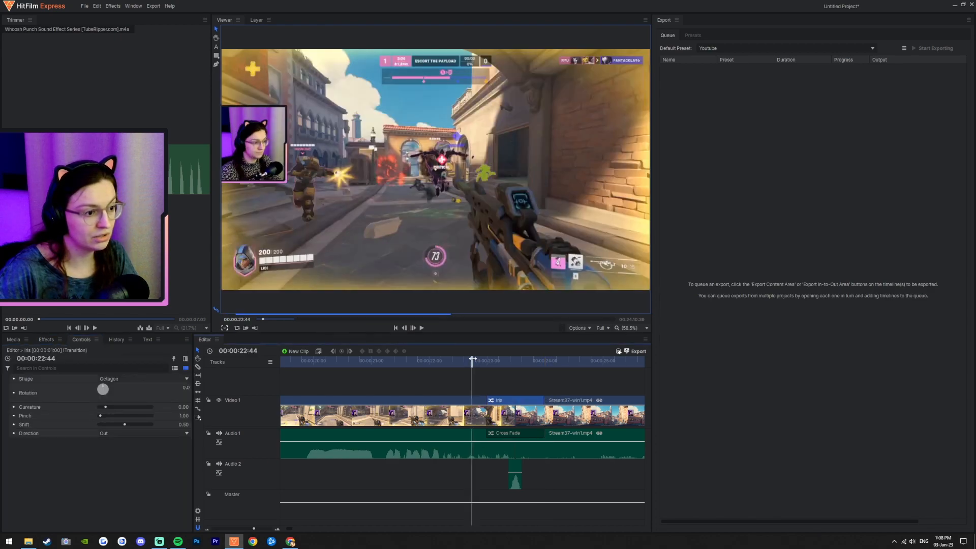
pyautogui.click(422, 329)
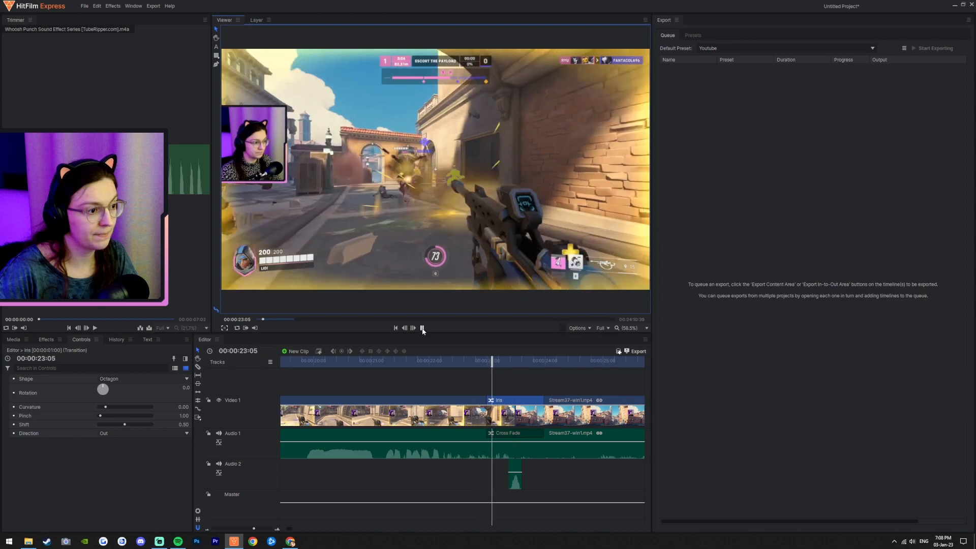
pyautogui.click(422, 329)
pyautogui.click(507, 401)
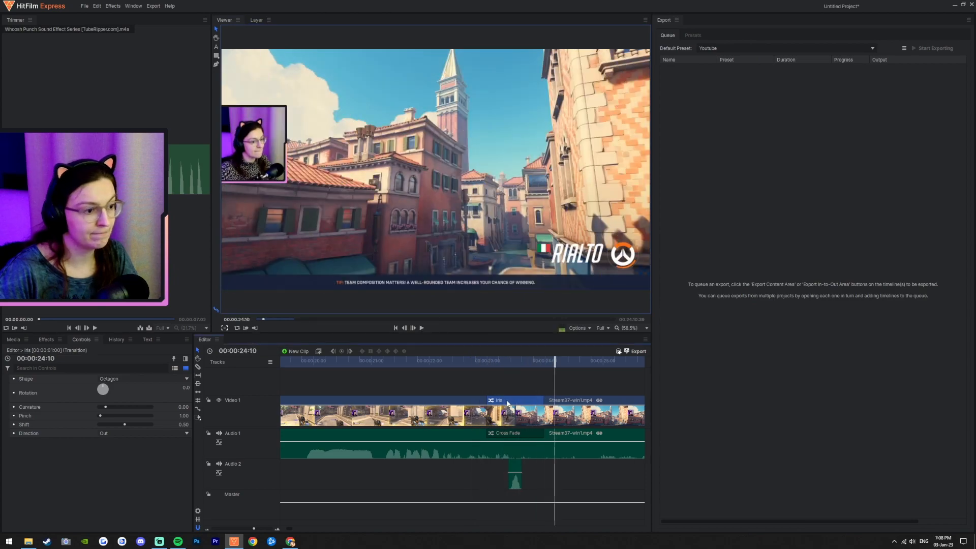
pyautogui.press('Delete')
# Step: Apply the Slide transition from the Motion folder to the Video 1 cut and preview it
pyautogui.click(53, 340)
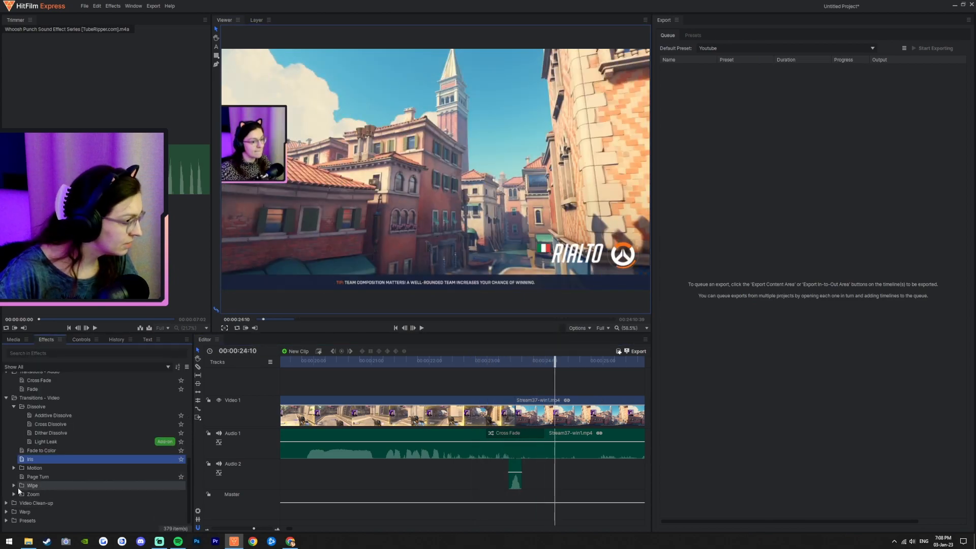
pyautogui.scroll(-1, 26, 469)
pyautogui.click(41, 460)
pyautogui.moveTo(260, 432); pyautogui.dragTo(508, 414)
pyautogui.moveTo(457, 361); pyautogui.dragTo(416, 364)
pyautogui.click(422, 327)
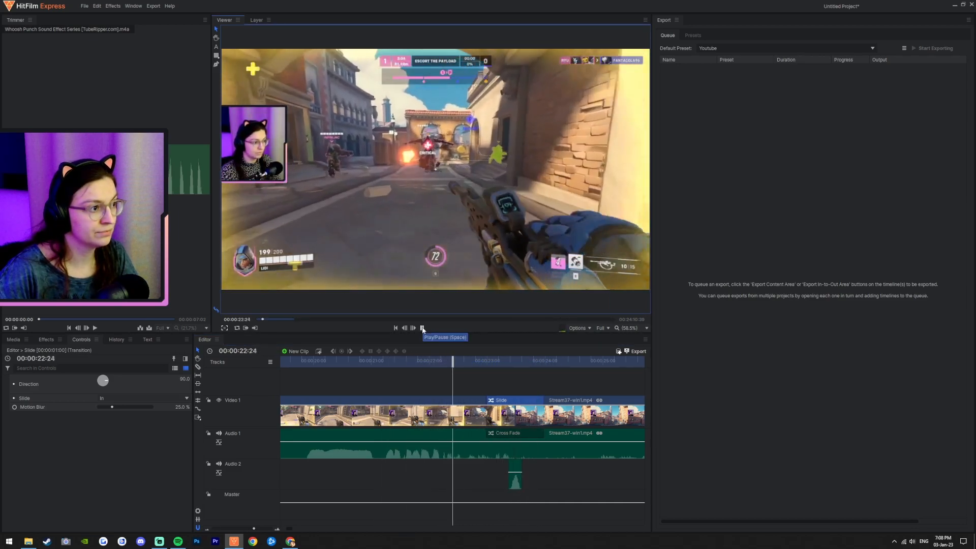
pyautogui.click(422, 328)
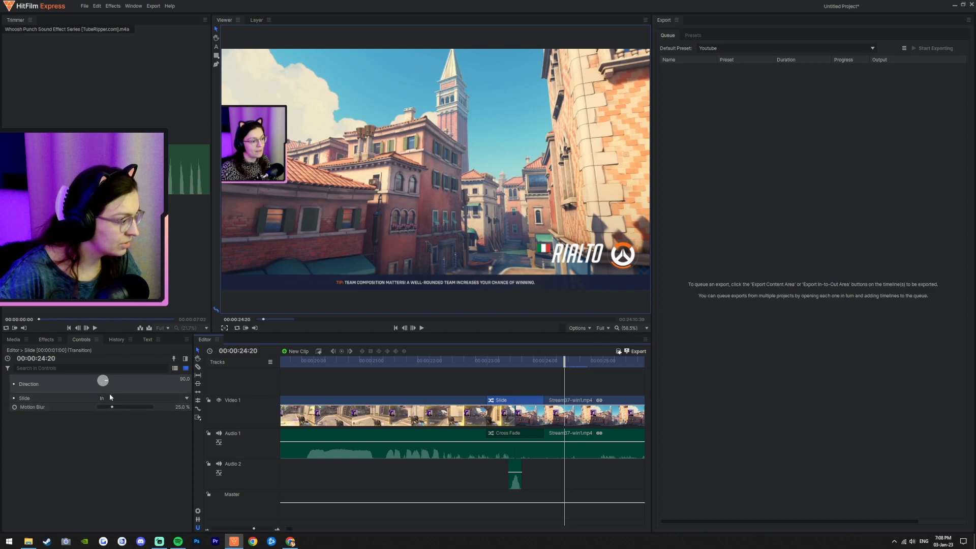
# Step: Raise the Slide transition's Motion Blur to 43% and replay the cut
pyautogui.moveTo(113, 409); pyautogui.dragTo(114, 409)
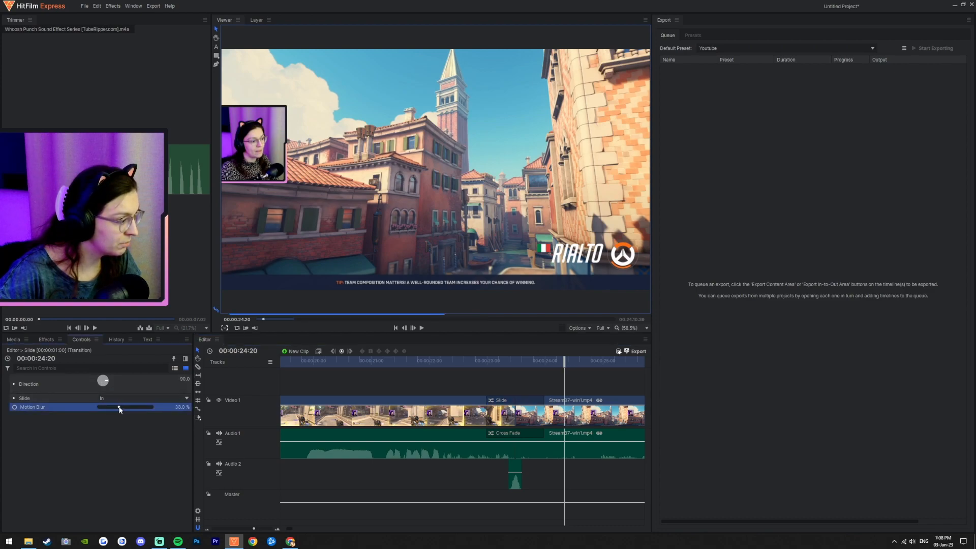
pyautogui.click(444, 361)
pyautogui.click(421, 328)
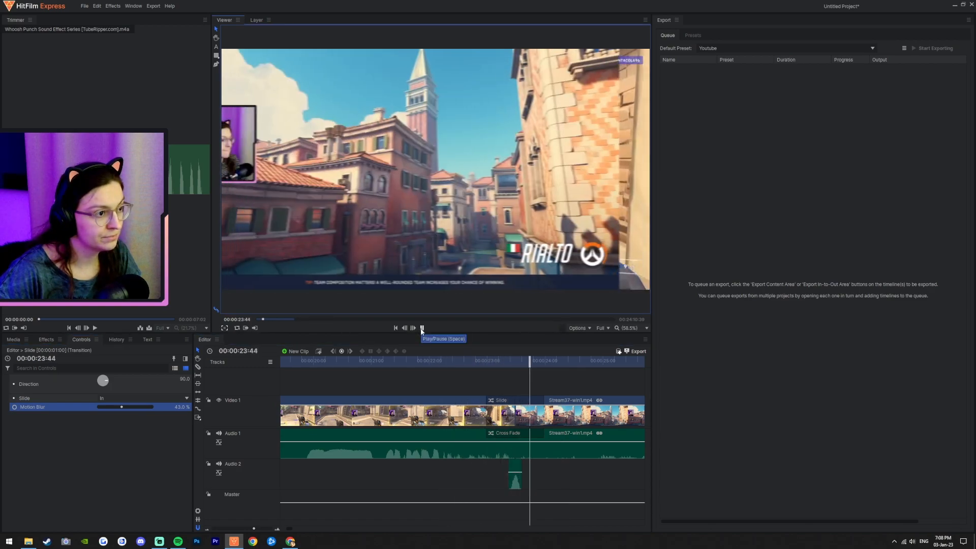
pyautogui.click(421, 329)
# Step: Raise the Slide transition's Motion Blur to 62% and replay the cut
pyautogui.moveTo(120, 411); pyautogui.dragTo(132, 409)
pyautogui.click(403, 361)
pyautogui.click(421, 328)
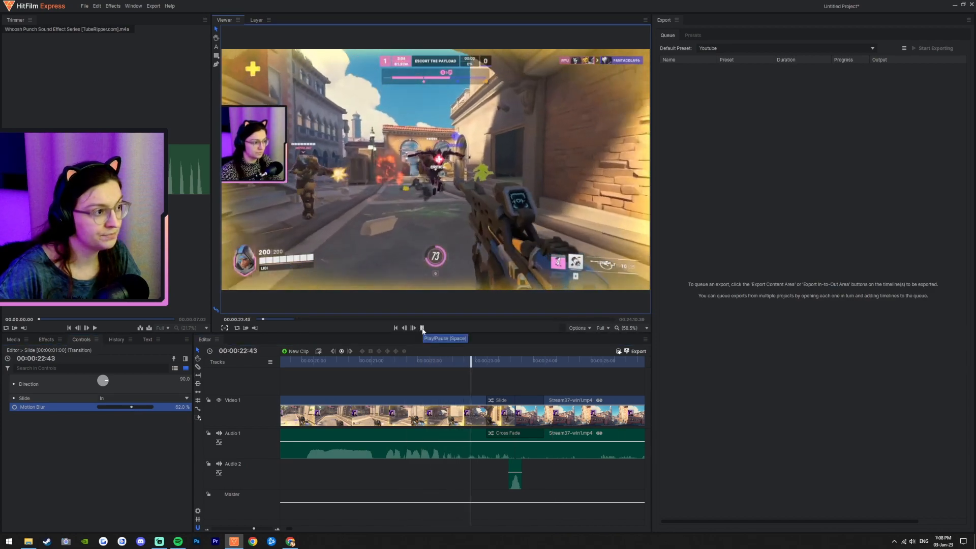
pyautogui.click(421, 328)
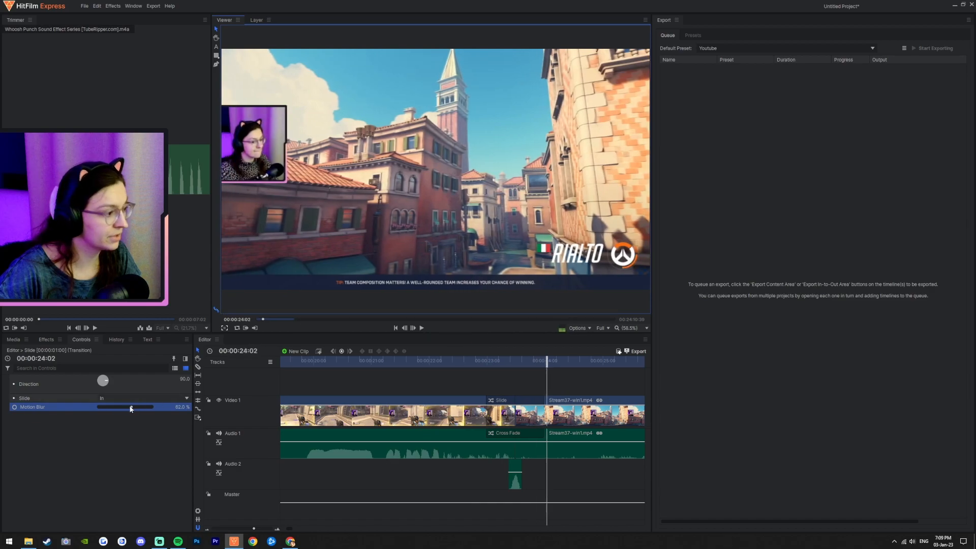
# Step: Raise the Slide transition's Motion Blur to 79% and replay the cut
pyautogui.moveTo(132, 408); pyautogui.dragTo(134, 408)
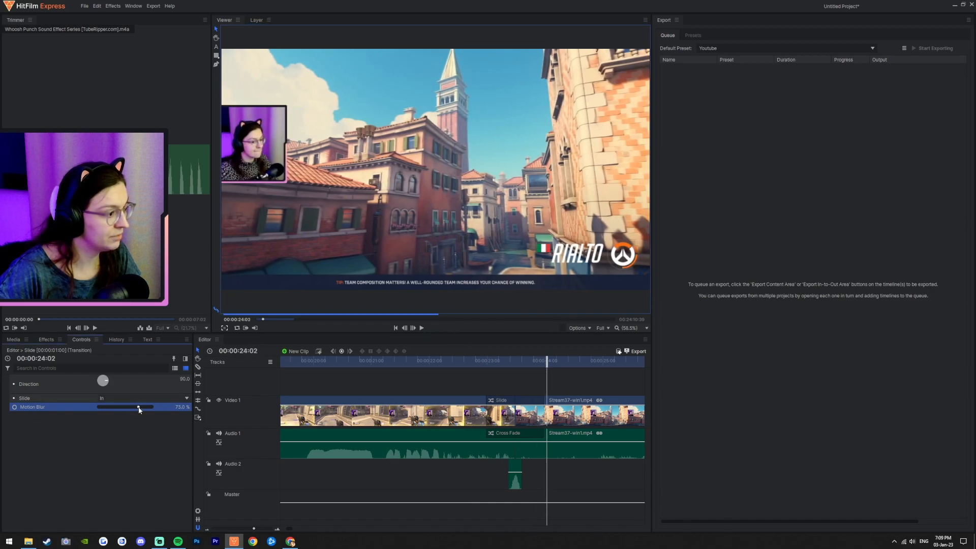
pyautogui.click(445, 360)
pyautogui.click(422, 328)
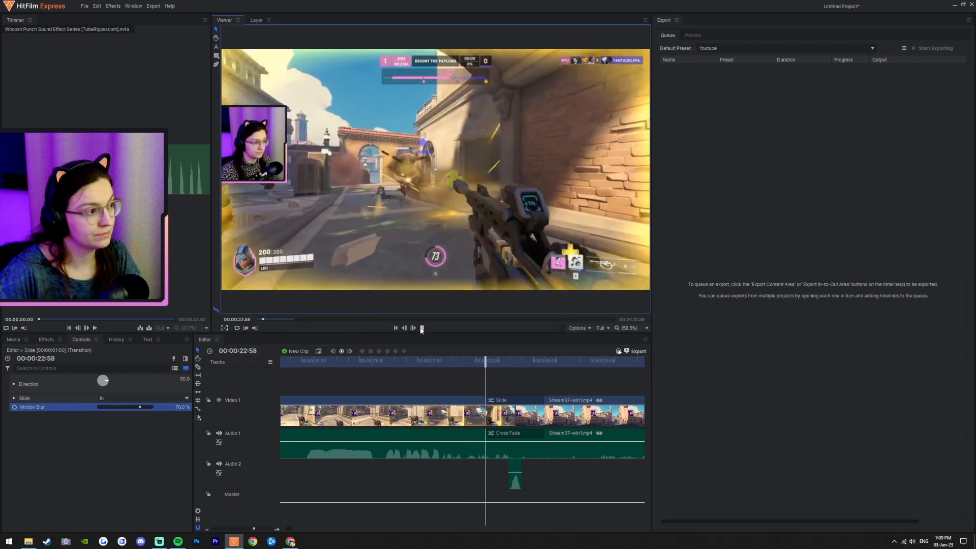
pyautogui.click(421, 328)
# Step: Set the Slide transition's Motion Blur to 100% and replay the cut
pyautogui.moveTo(140, 408); pyautogui.dragTo(146, 407)
pyautogui.click(392, 361)
pyautogui.click(421, 328)
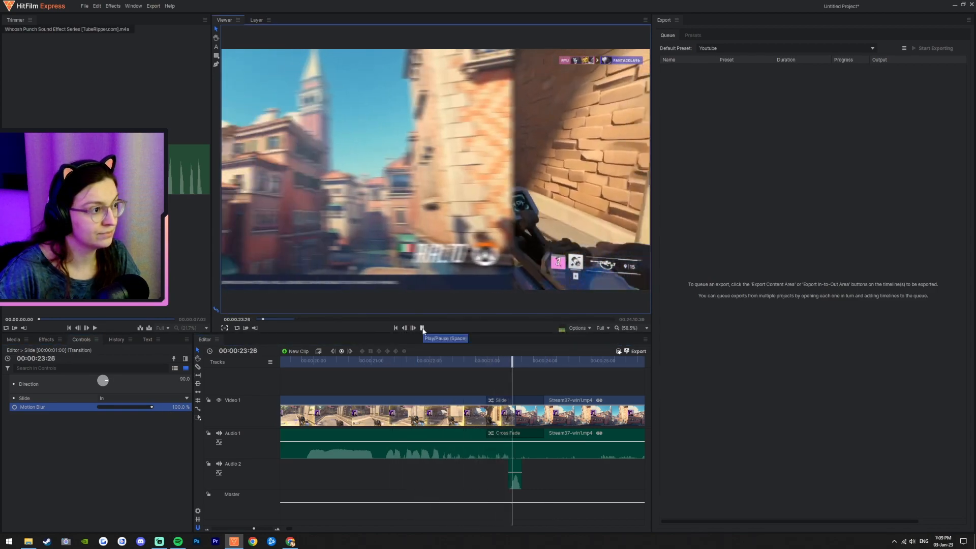
pyautogui.click(422, 328)
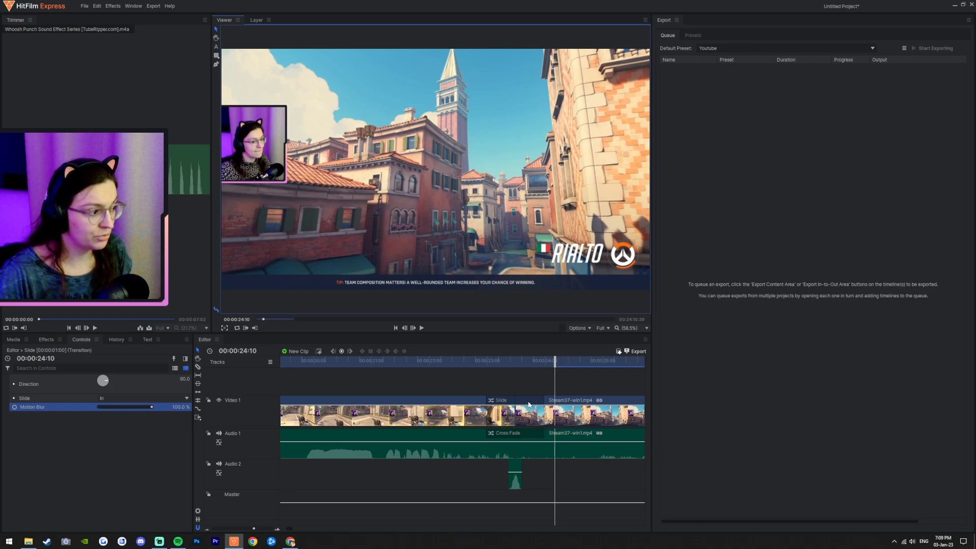
pyautogui.click(48, 340)
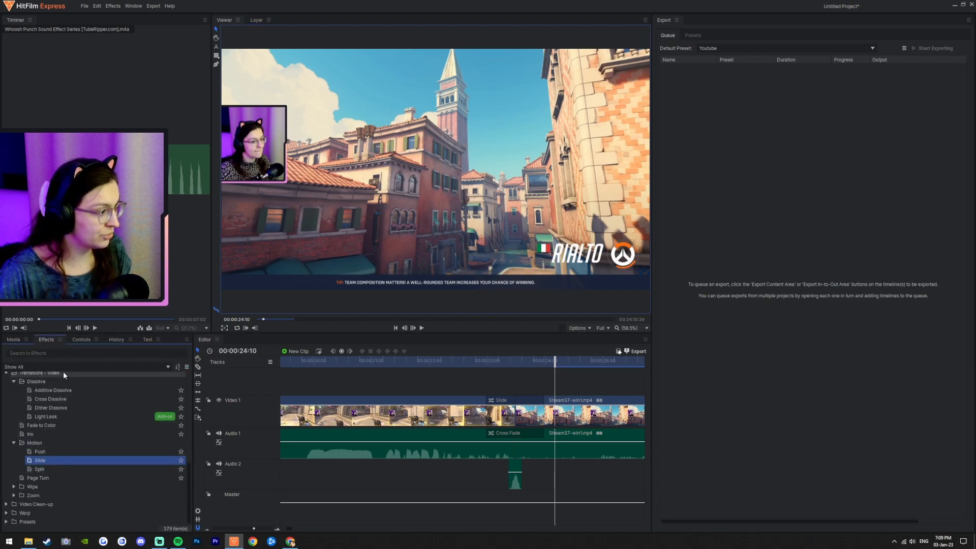
pyautogui.click(82, 340)
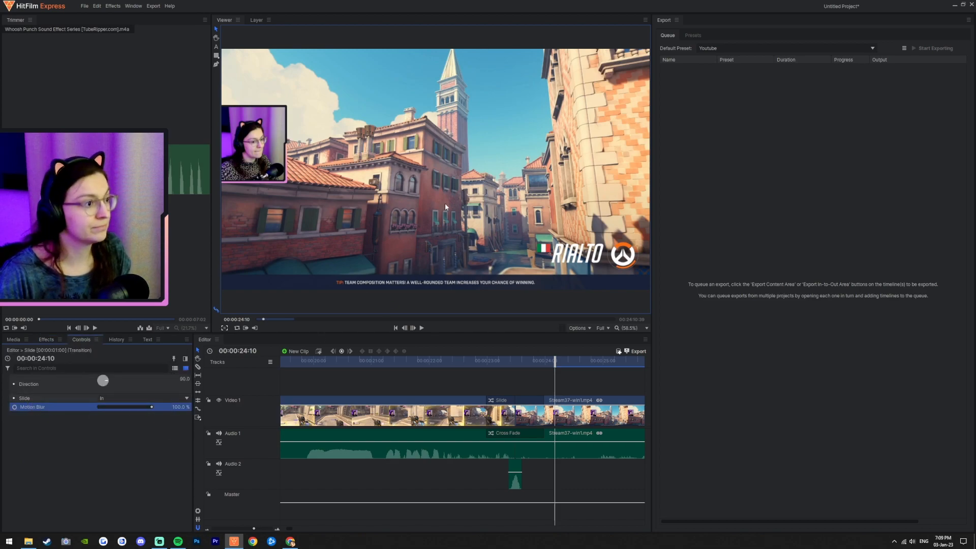
pyautogui.hscroll(4, 464, 409)
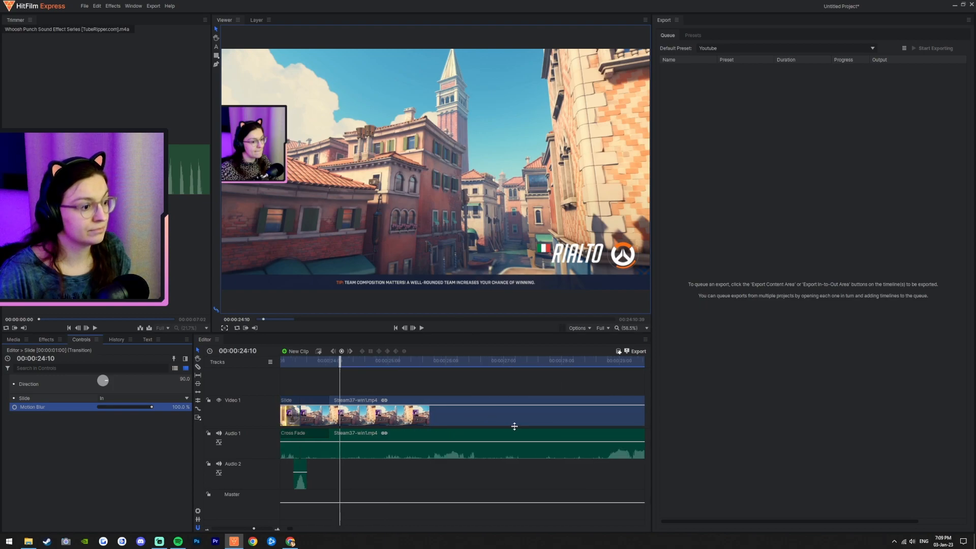
pyautogui.scroll(-5, 514, 458)
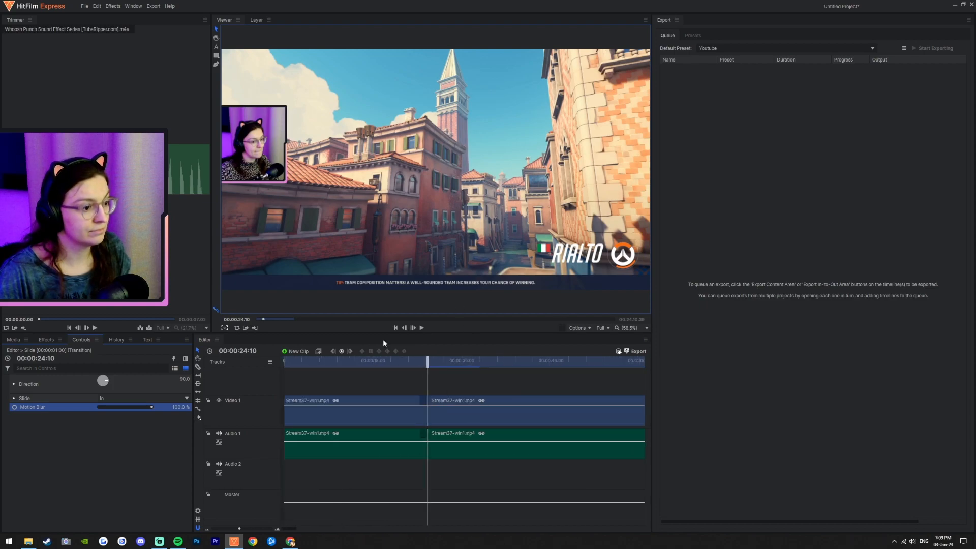
pyautogui.click(419, 362)
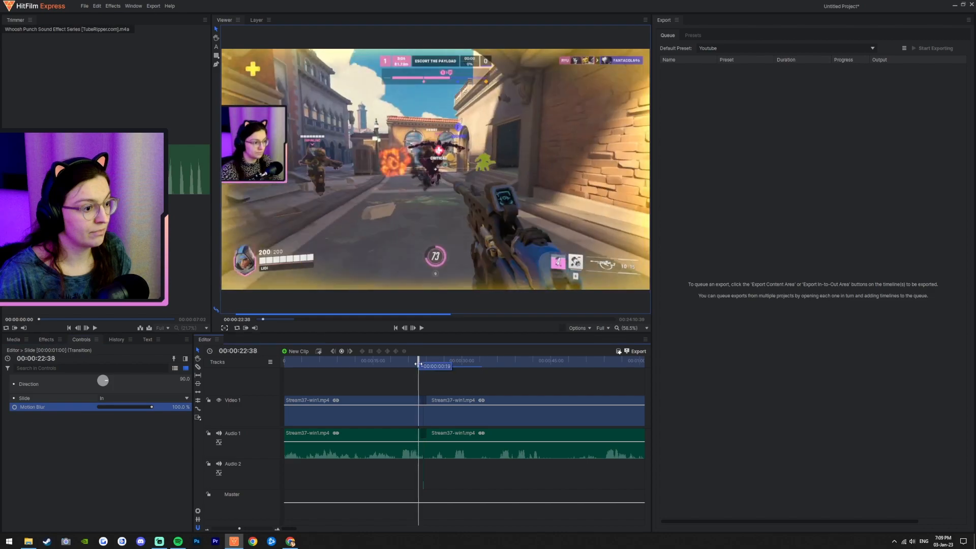
pyautogui.scroll(2, 442, 413)
# Step: Switch to the browser and play the 'My best game as Genji!' video on YouTube from the channel content list
pyautogui.click(290, 541)
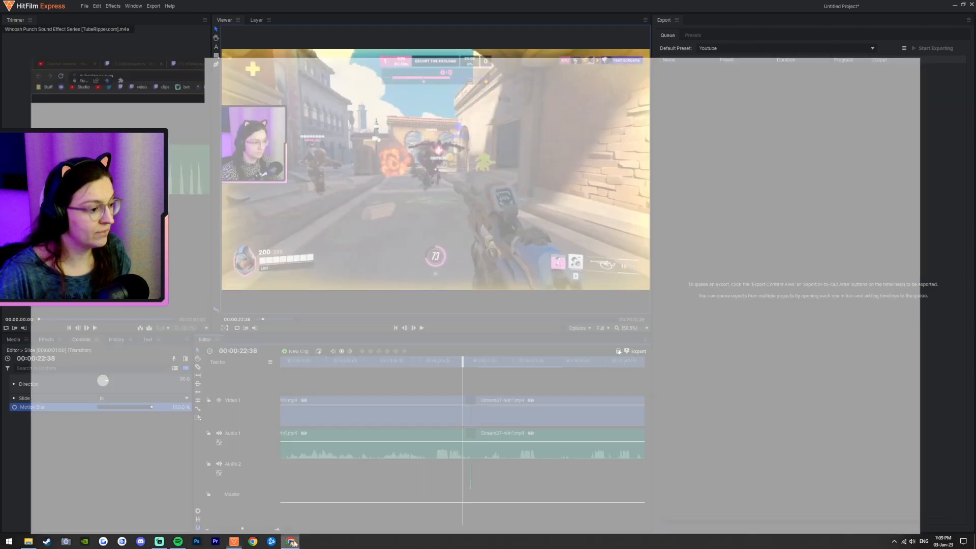
pyautogui.click(35, 6)
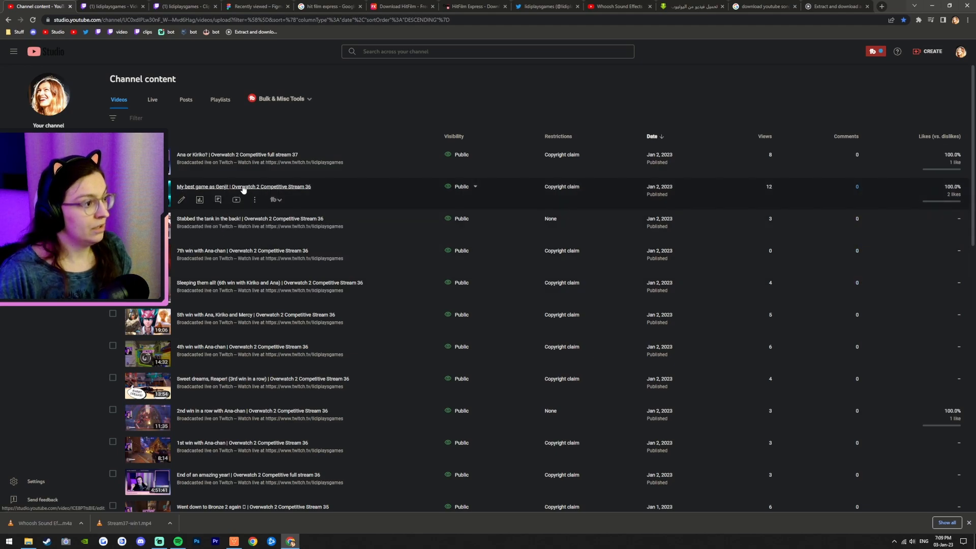
pyautogui.click(236, 200)
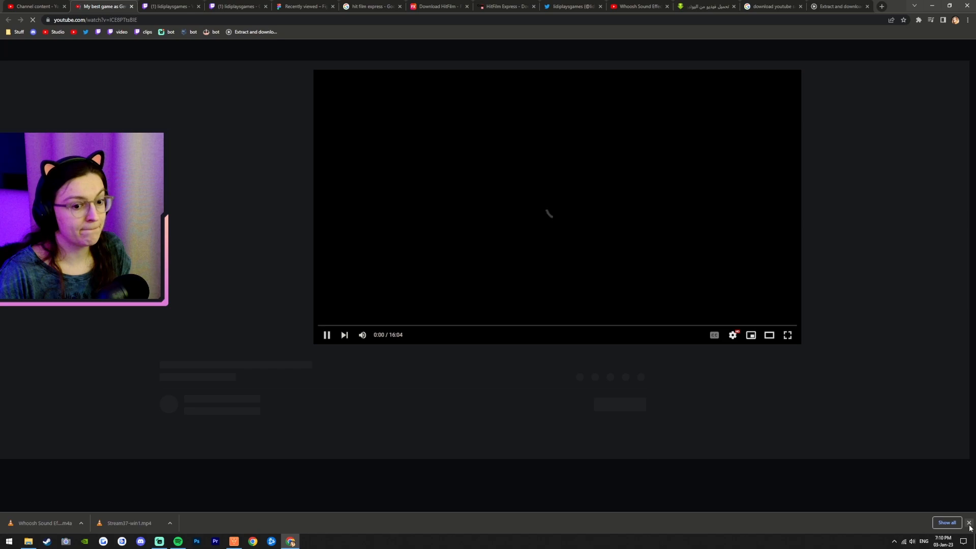
pyautogui.click(969, 523)
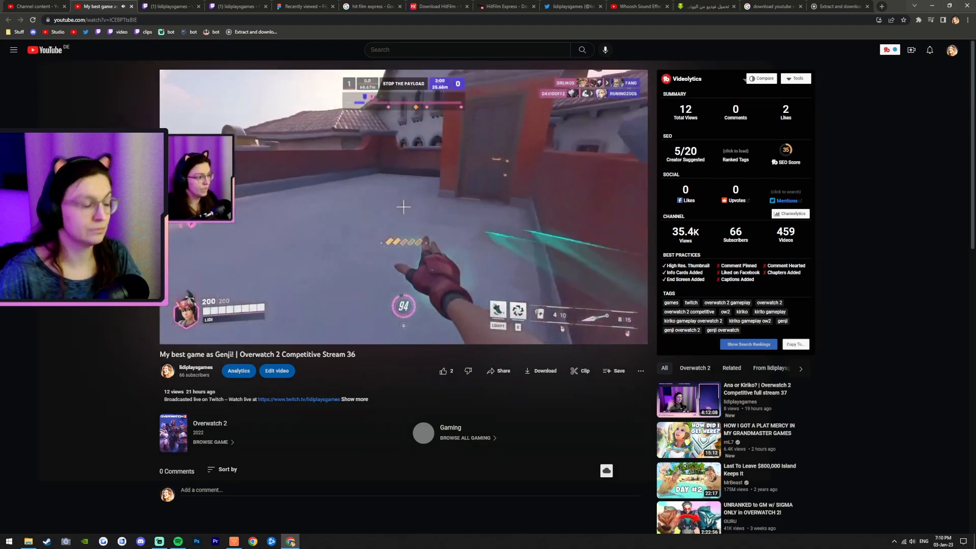
pyautogui.press('space')
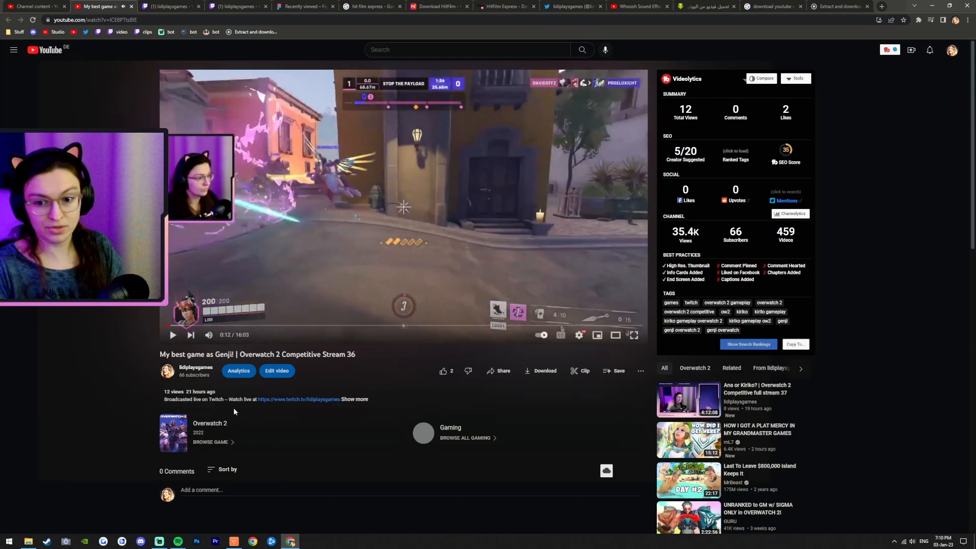
# Step: Rewind and pause the YouTube video to review its opening gameplay
pyautogui.press('Left')
pyautogui.press('space')
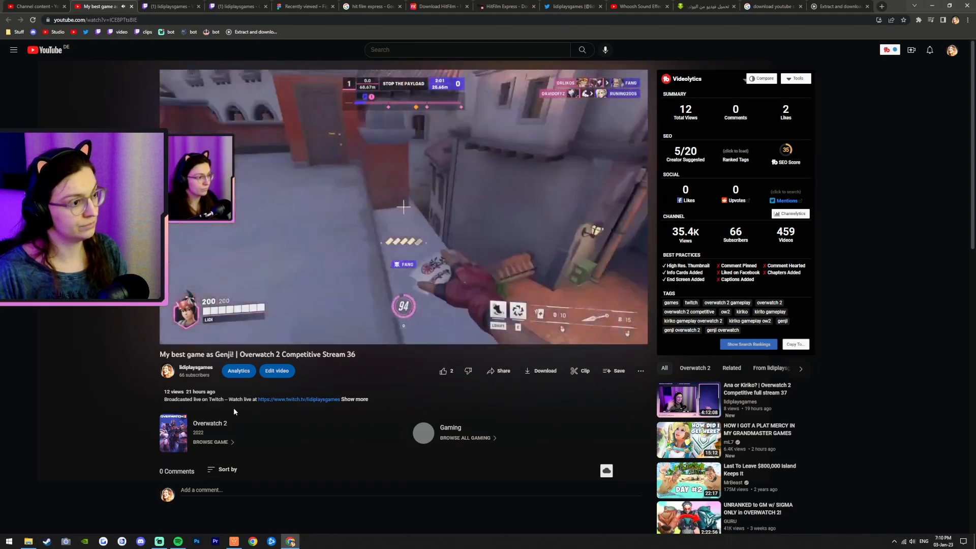
pyautogui.press('space')
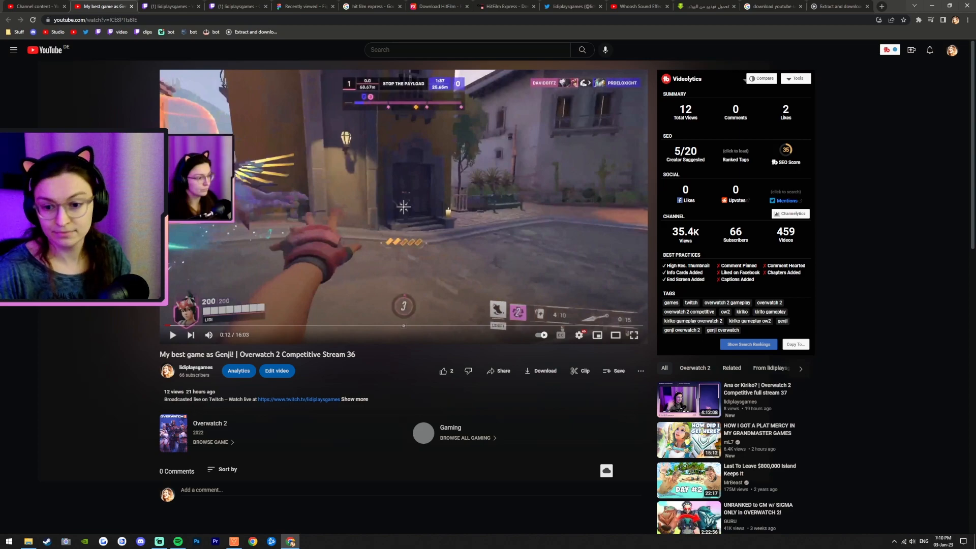
# Step: Switch back to HitFilm and replay the Slide transition cut between the two clips
pyautogui.click(290, 542)
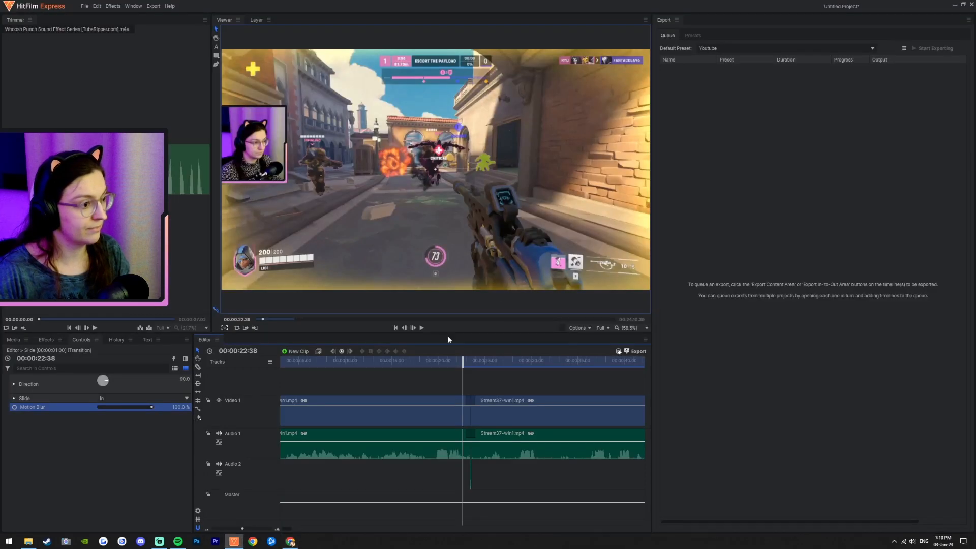
pyautogui.moveTo(458, 362)
pyautogui.mouseDown()
pyautogui.moveTo(478, 362)
pyautogui.moveTo(464, 375)
pyautogui.mouseUp()
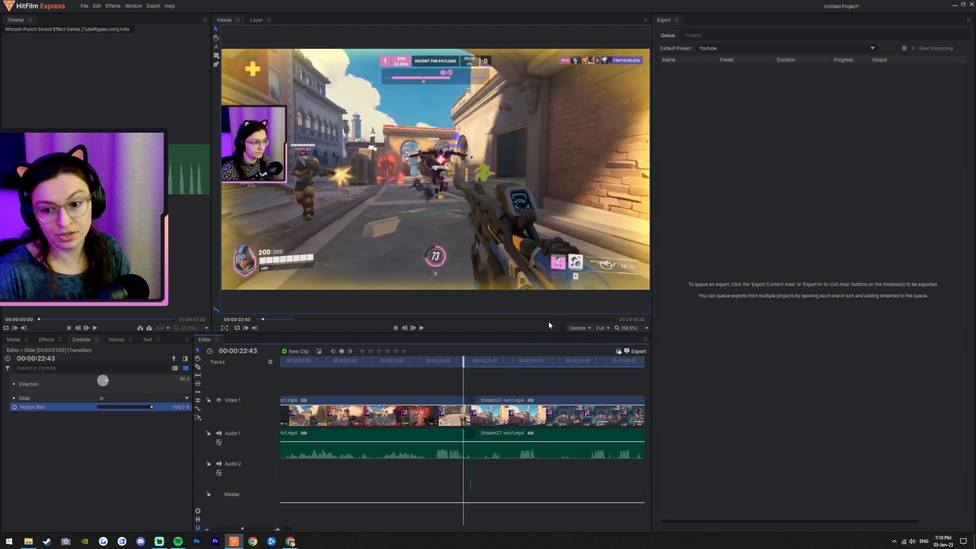
pyautogui.click(421, 329)
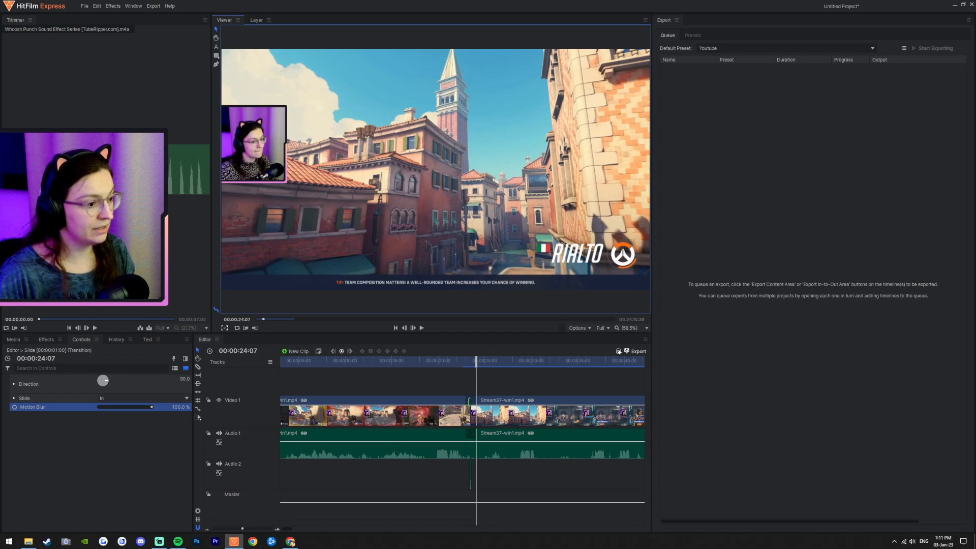
pyautogui.scroll(1, 478, 405)
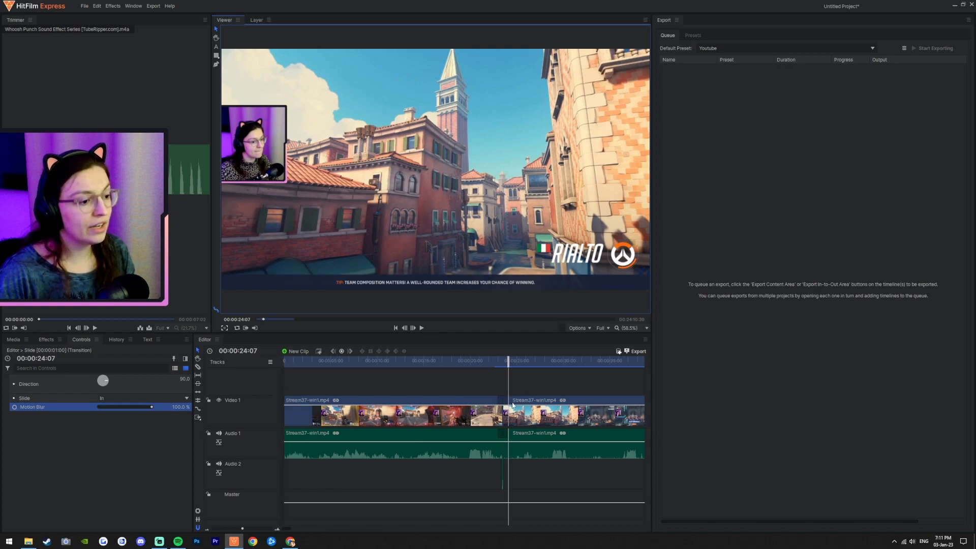
pyautogui.scroll(5, 512, 405)
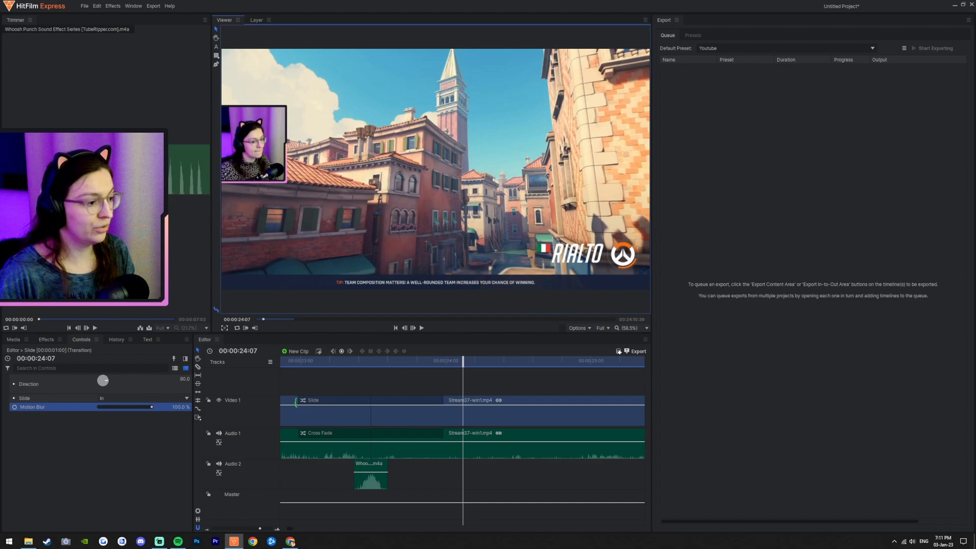
pyautogui.click(302, 402)
pyautogui.press('Delete')
pyautogui.hotkey('ctrl', 'z')
# Step: Shorten the Slide transition at the cut and replay it
pyautogui.moveTo(439, 405); pyautogui.dragTo(399, 406)
pyautogui.click(312, 362)
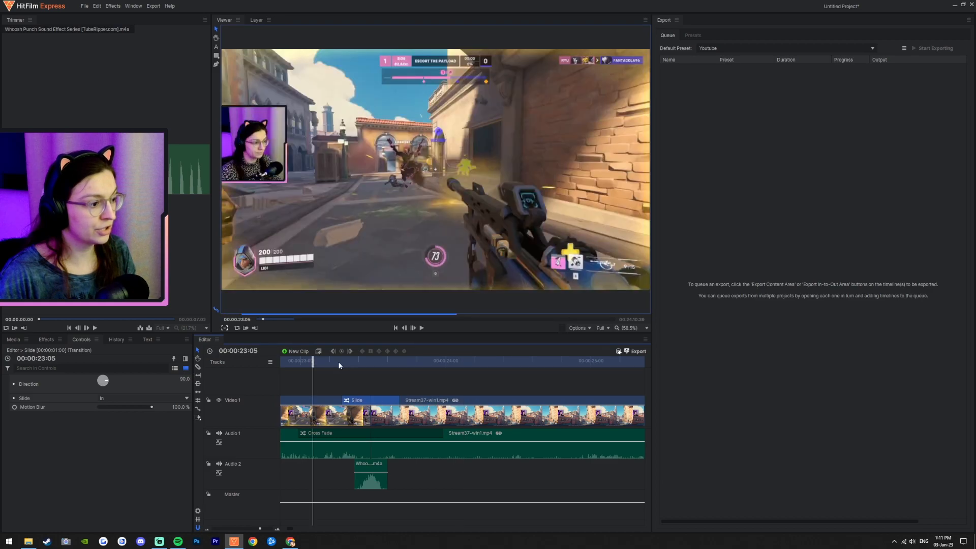
pyautogui.click(422, 328)
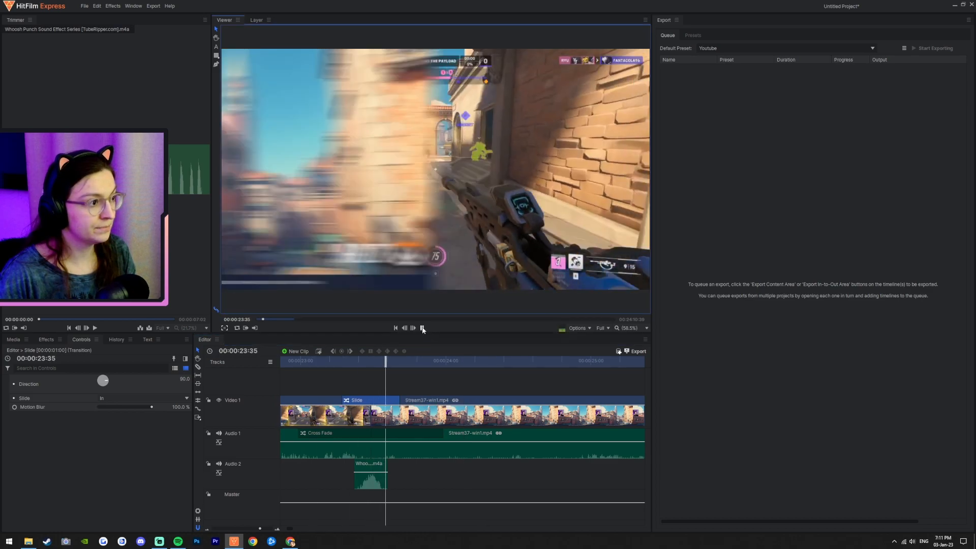
pyautogui.click(422, 327)
pyautogui.click(322, 362)
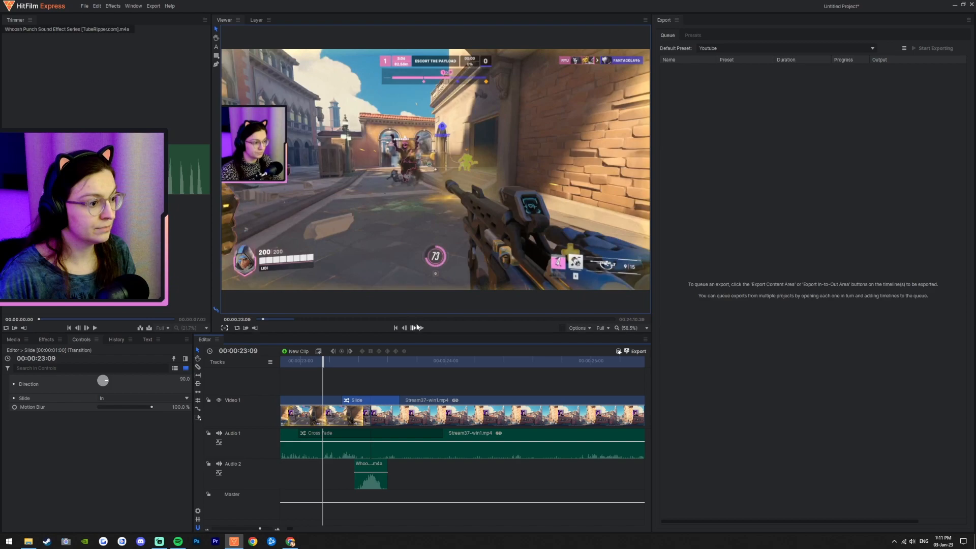
# Step: Trim the Slide transition slightly shorter again and replay the cut
pyautogui.moveTo(340, 398); pyautogui.dragTo(337, 397)
pyautogui.click(421, 328)
pyautogui.click(421, 328)
pyautogui.moveTo(339, 400); pyautogui.dragTo(335, 400)
pyautogui.click(320, 362)
pyautogui.press('space')
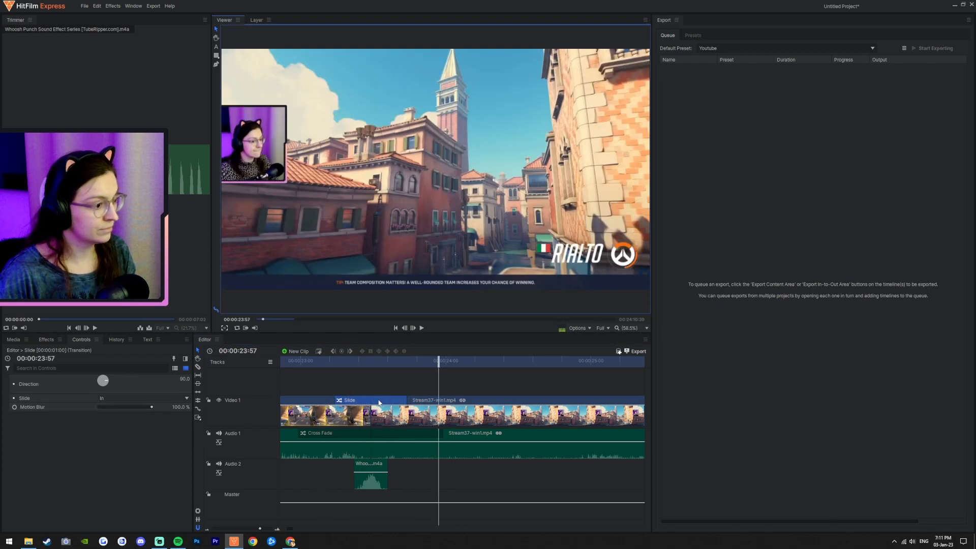
# Step: Lower the Slide transition's Motion Blur to 65% and replay the cut
pyautogui.moveTo(154, 407); pyautogui.dragTo(133, 410)
pyautogui.click(359, 364)
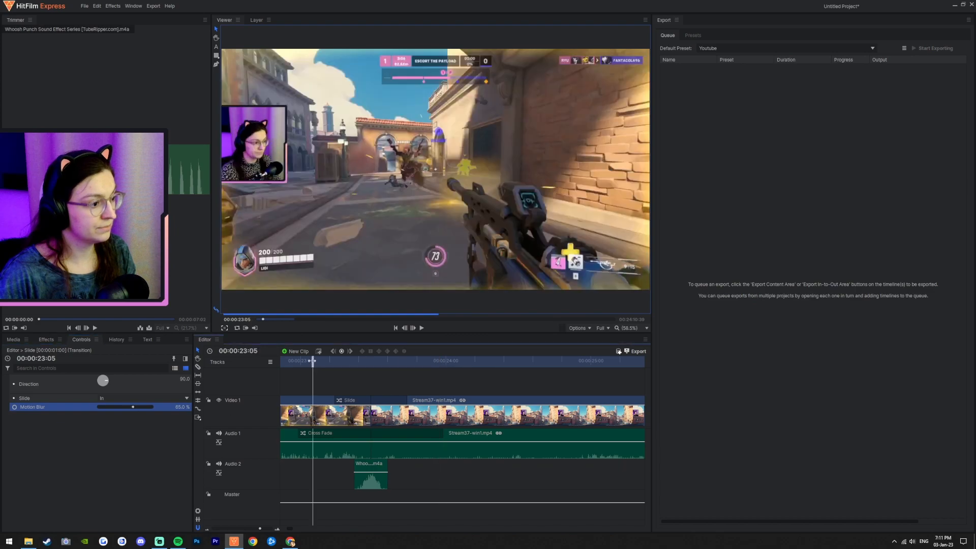
pyautogui.click(421, 327)
pyautogui.click(422, 328)
pyautogui.scroll(-2, 529, 426)
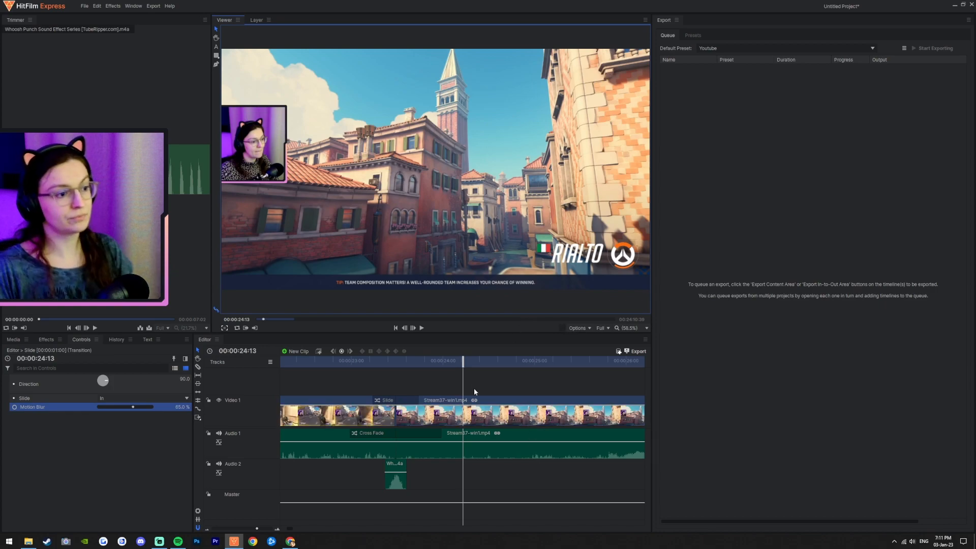
pyautogui.moveTo(370, 361)
pyautogui.mouseDown()
pyautogui.moveTo(401, 364)
pyautogui.moveTo(360, 364)
pyautogui.mouseUp()
pyautogui.click(422, 328)
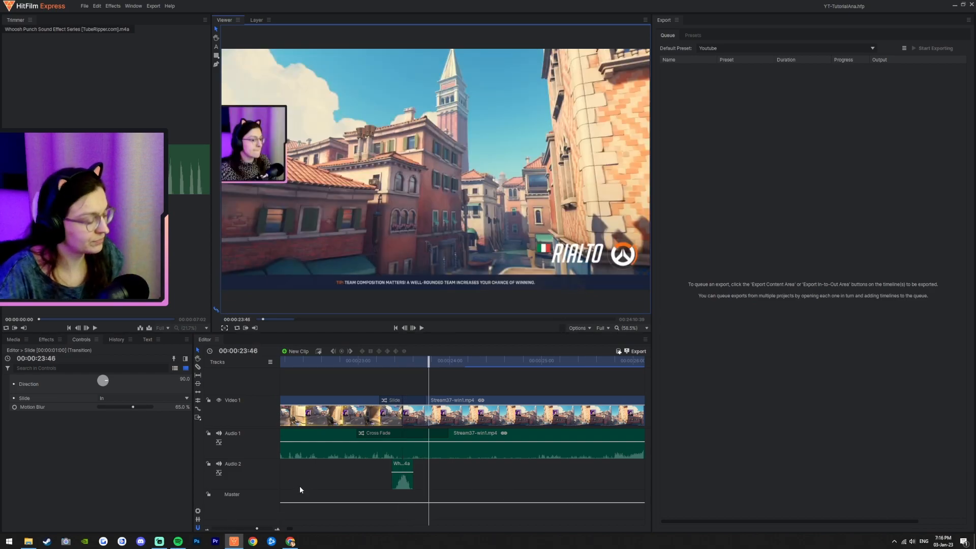
# Step: Scroll through the timeline and return the playhead to the project start
pyautogui.hscroll(1, 298, 495)
pyautogui.hscroll(2, 417, 453)
pyautogui.scroll(-2, 393, 465)
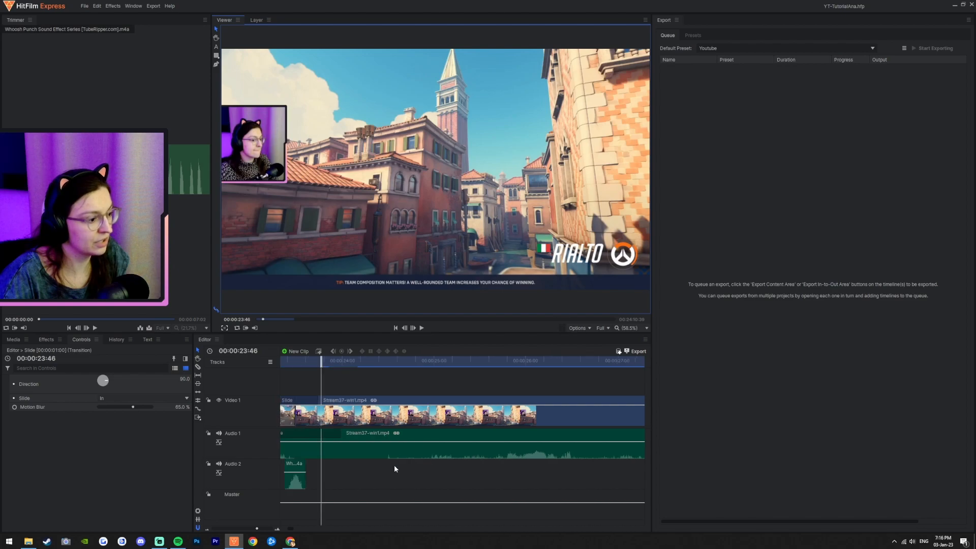
pyautogui.scroll(-2, 459, 452)
pyautogui.scroll(-2, 470, 451)
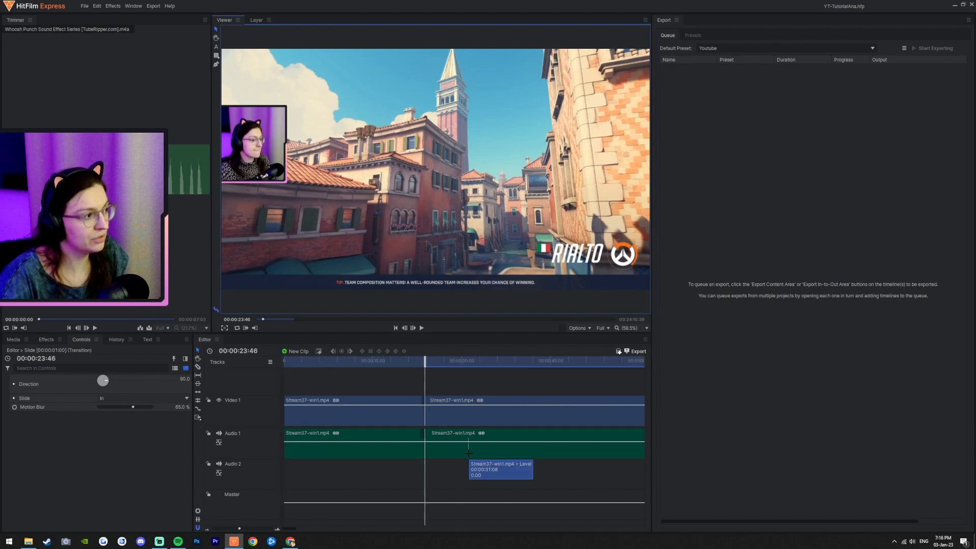
pyautogui.click(396, 329)
pyautogui.scroll(-2, 488, 450)
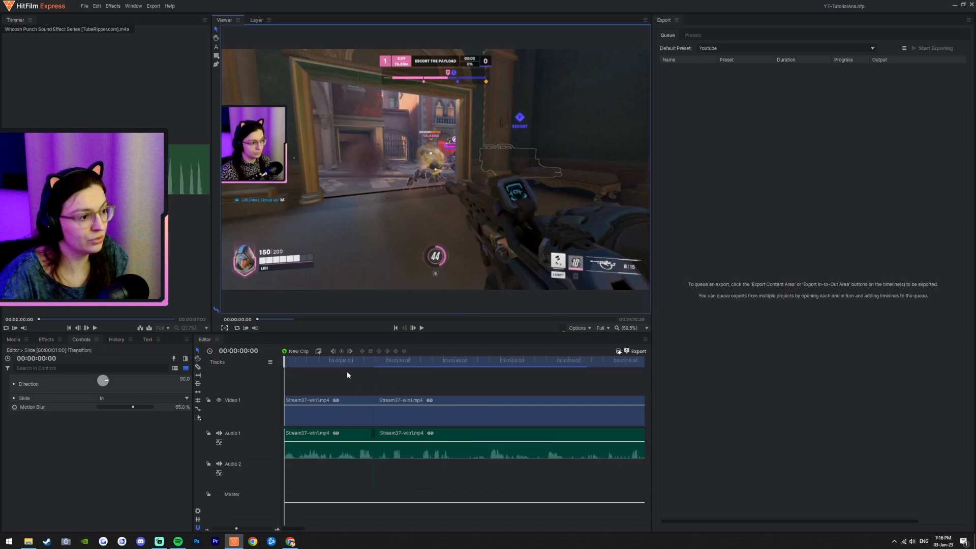
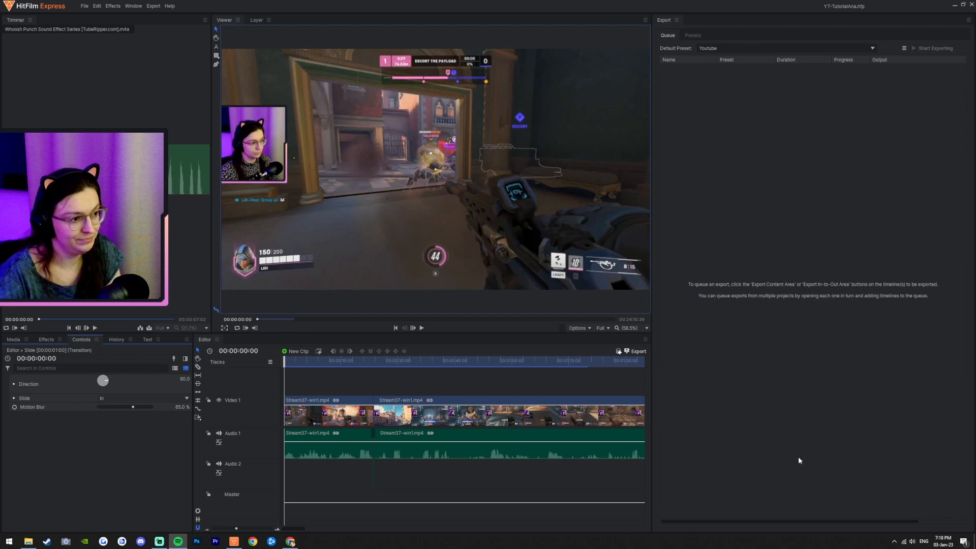
# Step: Play the timeline from the start and stop playback shortly after the transition
pyautogui.click(422, 328)
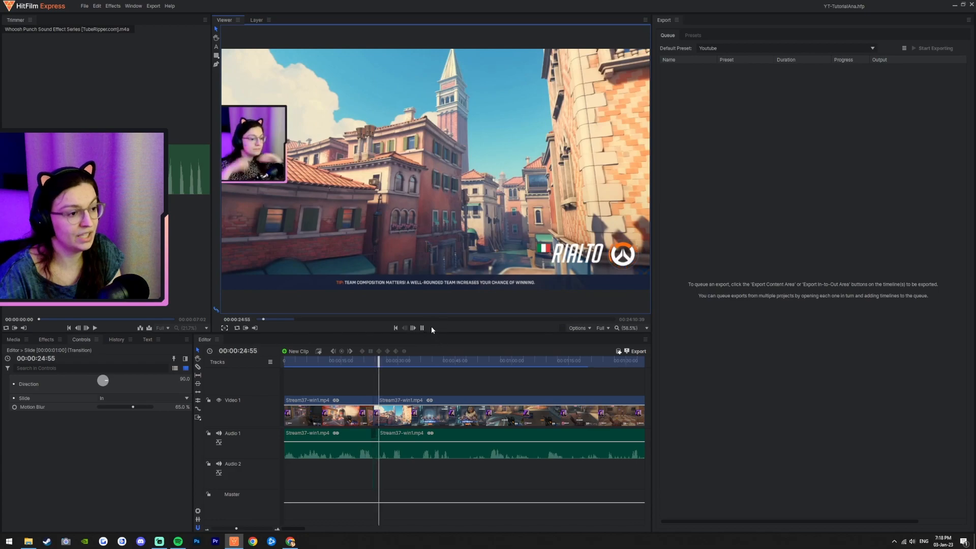
pyautogui.click(421, 328)
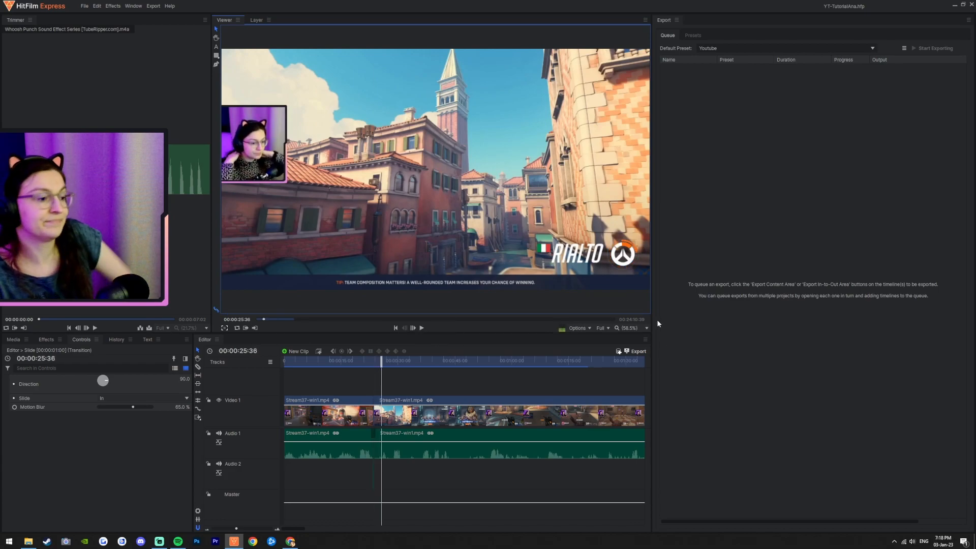
pyautogui.click(846, 426)
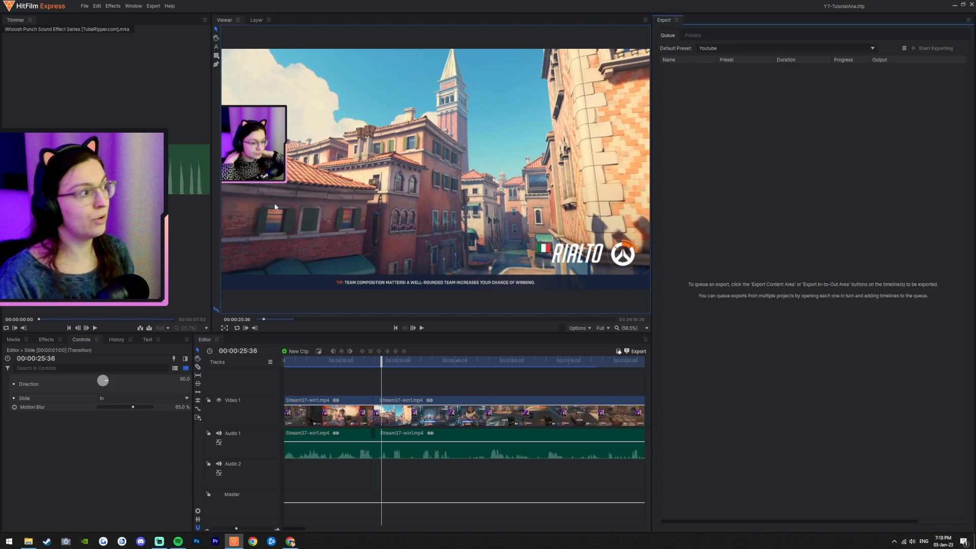
pyautogui.click(153, 6)
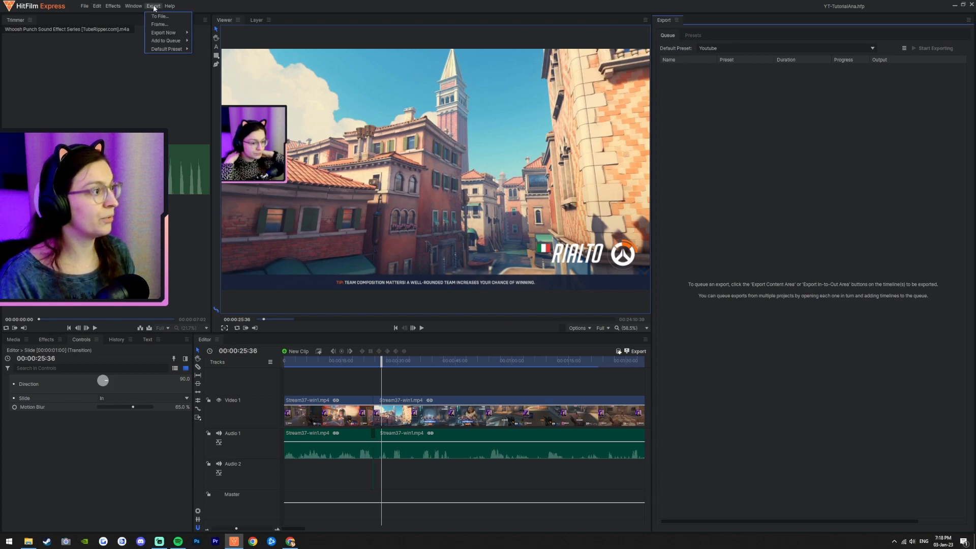
pyautogui.moveTo(163, 33)
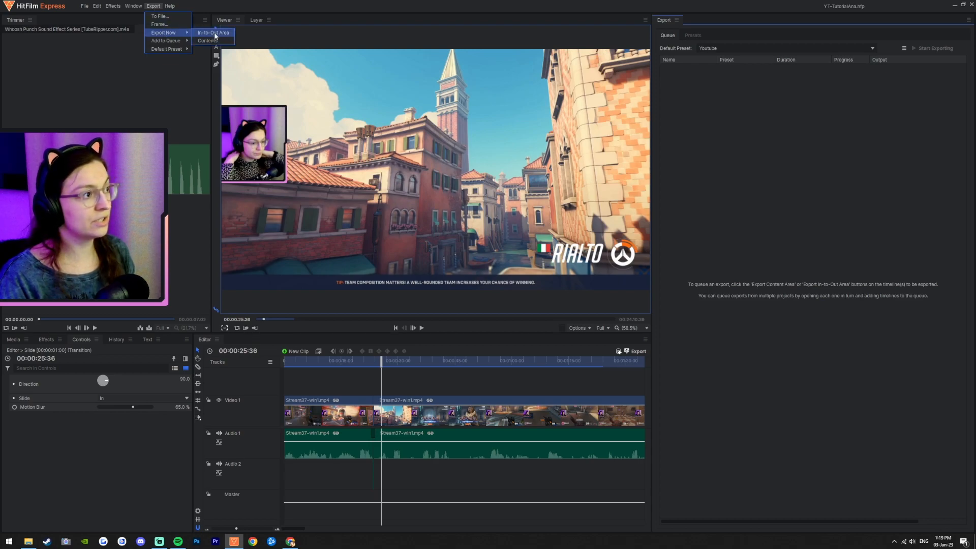
pyautogui.click(784, 392)
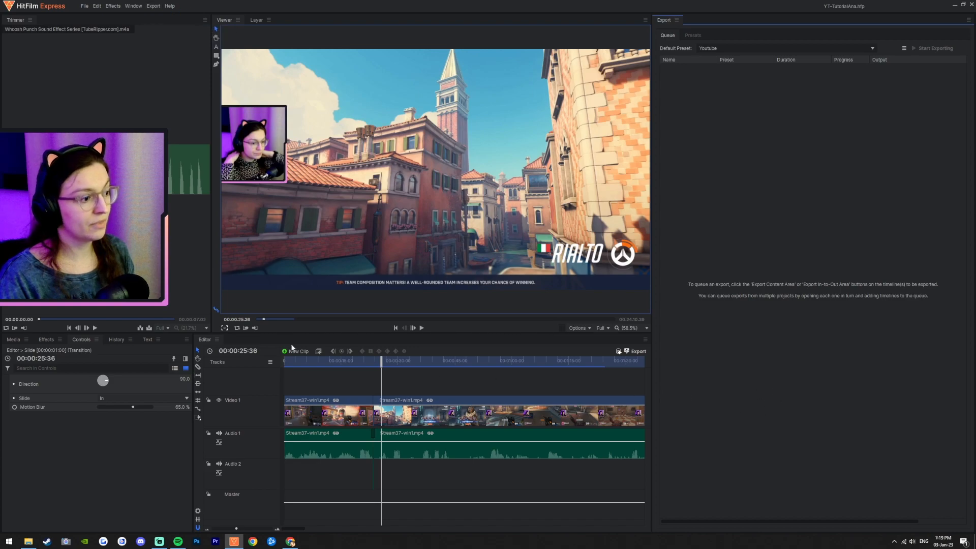
# Step: Zoom the timeline out to the whole sequence and return the playhead to the start
pyautogui.moveTo(284, 360); pyautogui.dragTo(342, 359)
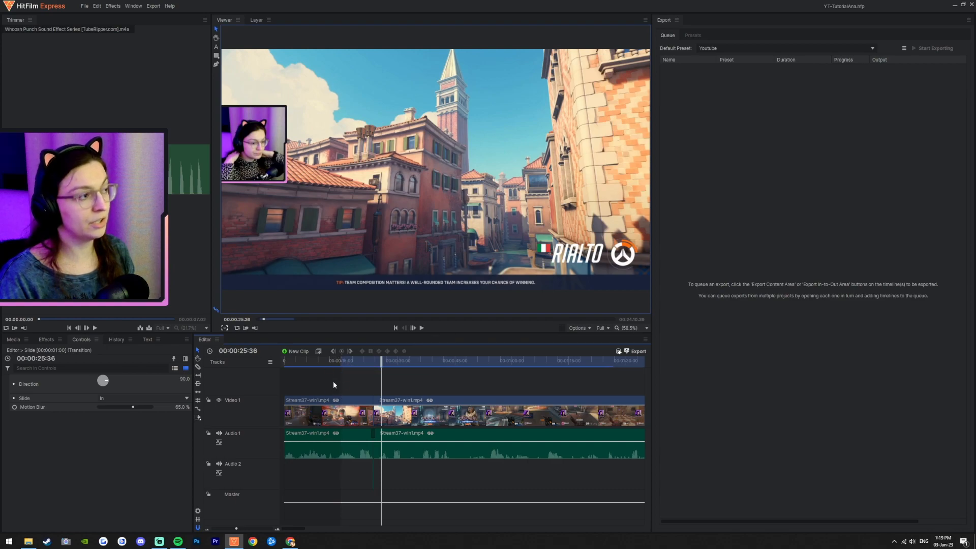
pyautogui.scroll(-5, 523, 462)
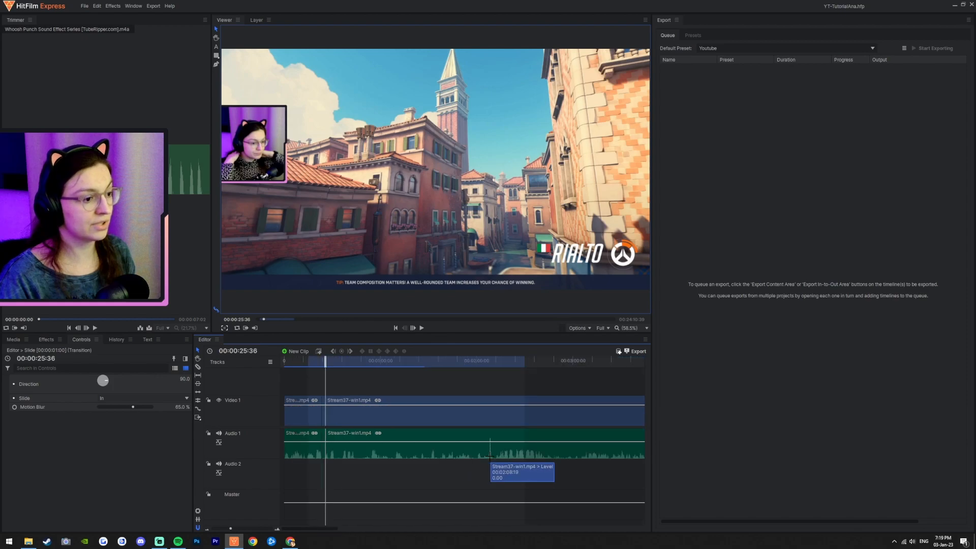
pyautogui.scroll(-1, 526, 465)
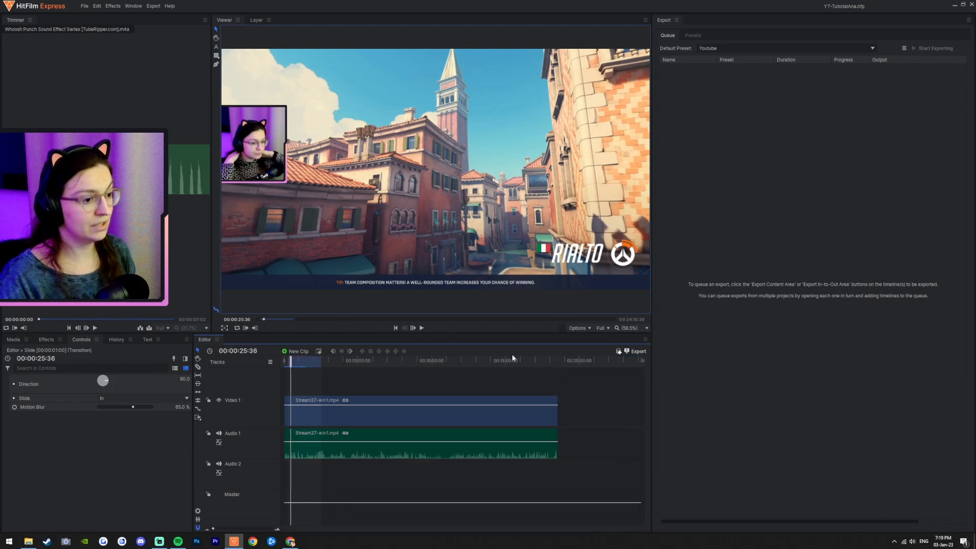
pyautogui.moveTo(323, 363); pyautogui.dragTo(282, 360)
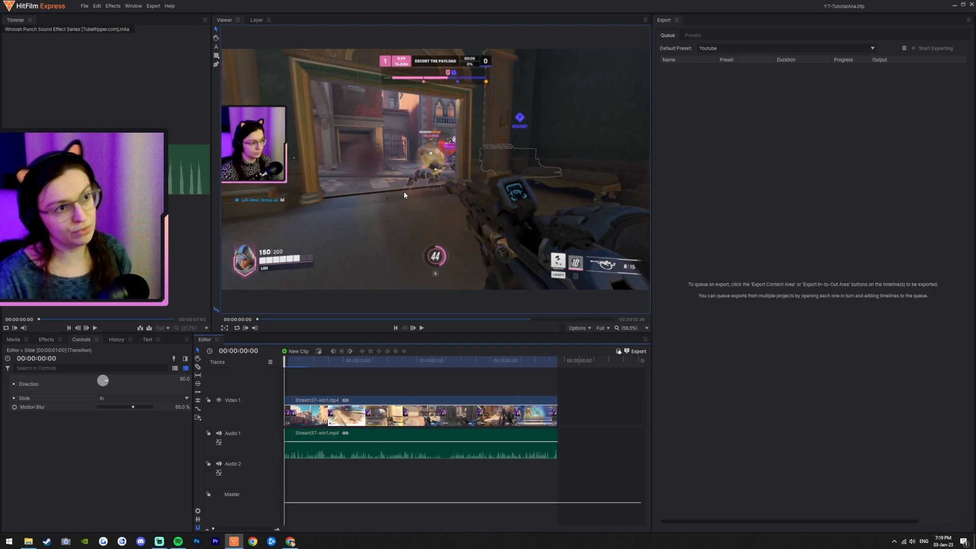
# Step: Set the default export preset to YouTube 1080p HD
pyautogui.click(153, 6)
pyautogui.moveTo(169, 34)
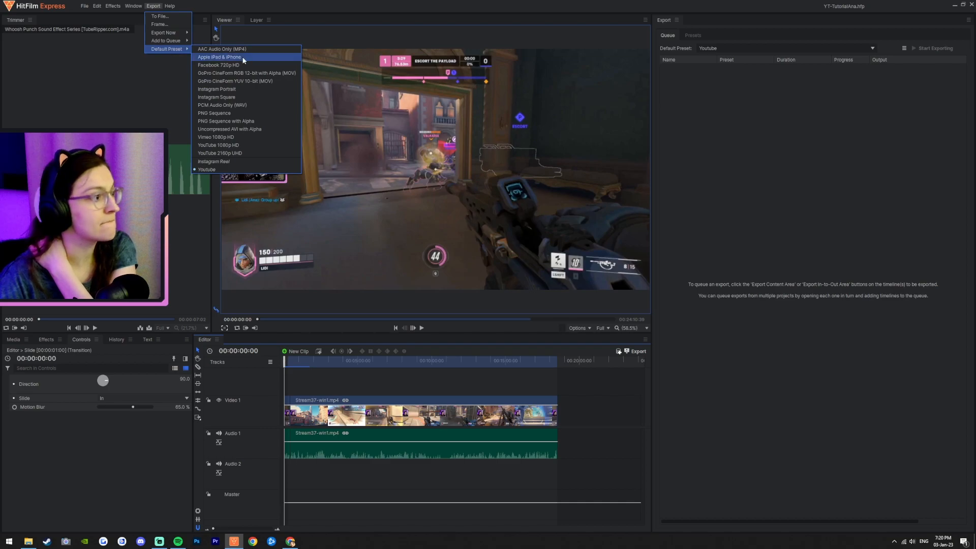
pyautogui.click(246, 144)
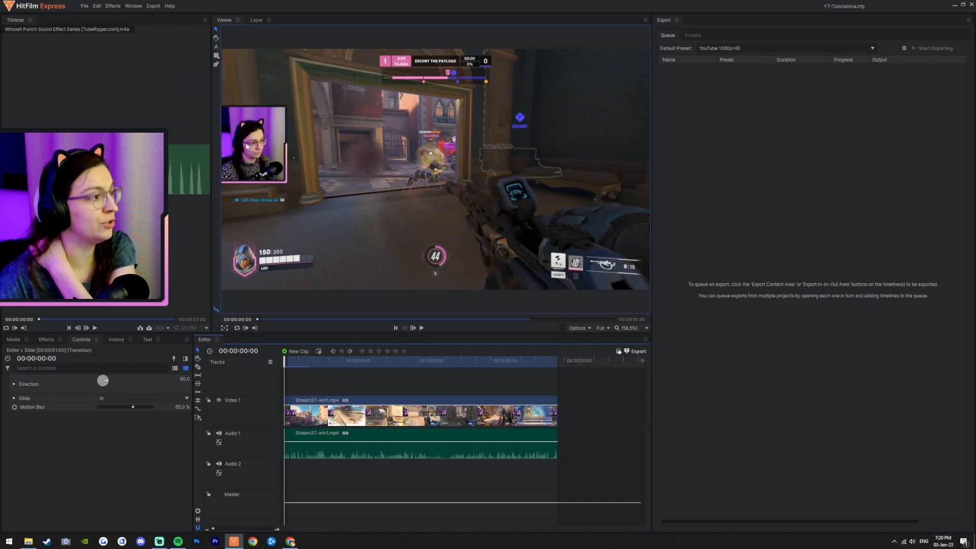
# Step: Export the timeline contents immediately with the current default preset
pyautogui.click(155, 7)
pyautogui.moveTo(158, 37)
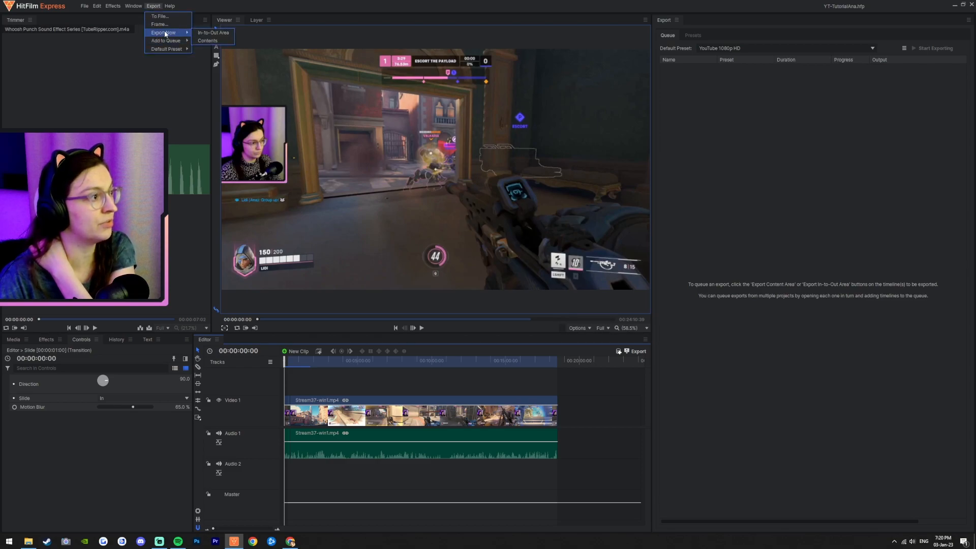
pyautogui.click(207, 40)
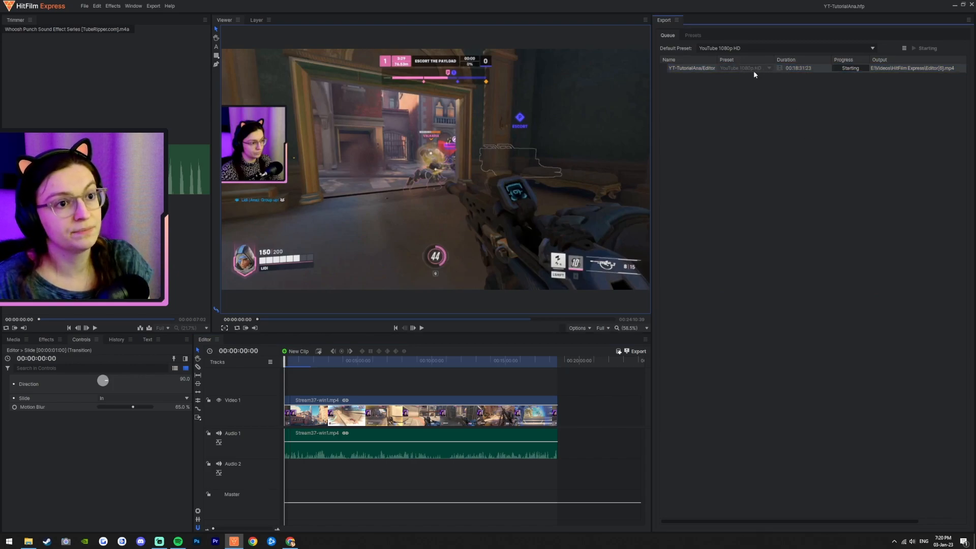
pyautogui.rightClick(736, 69)
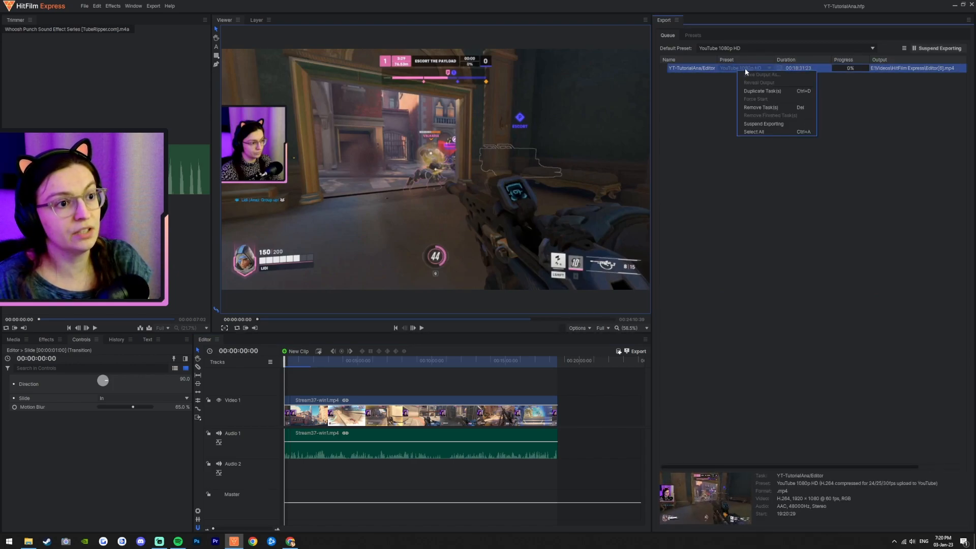
pyautogui.click(708, 115)
pyautogui.rightClick(703, 71)
pyautogui.click(690, 90)
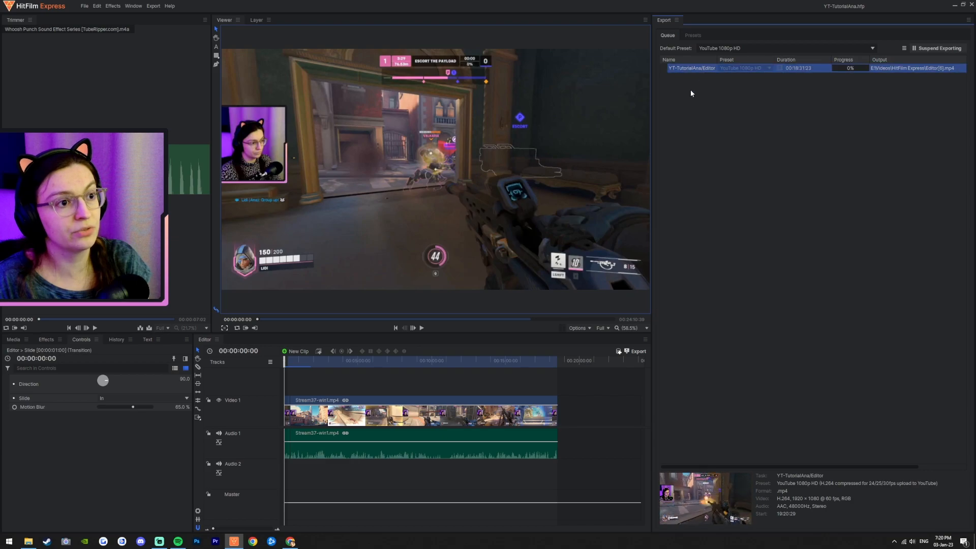
# Step: Widen the export panel and browse the export presets, selecting the Youtube user preset
pyautogui.click(691, 33)
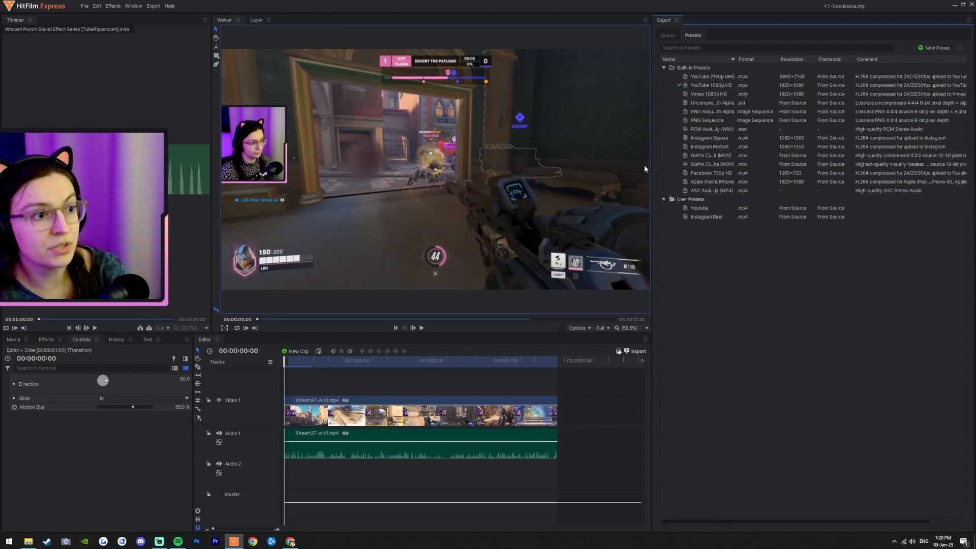
pyautogui.moveTo(651, 170); pyautogui.dragTo(567, 170)
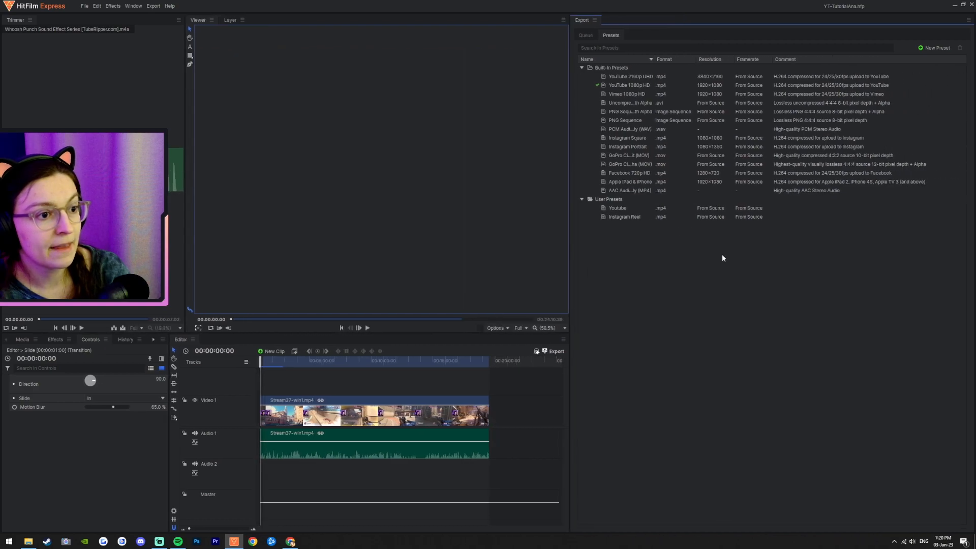
pyautogui.click(621, 208)
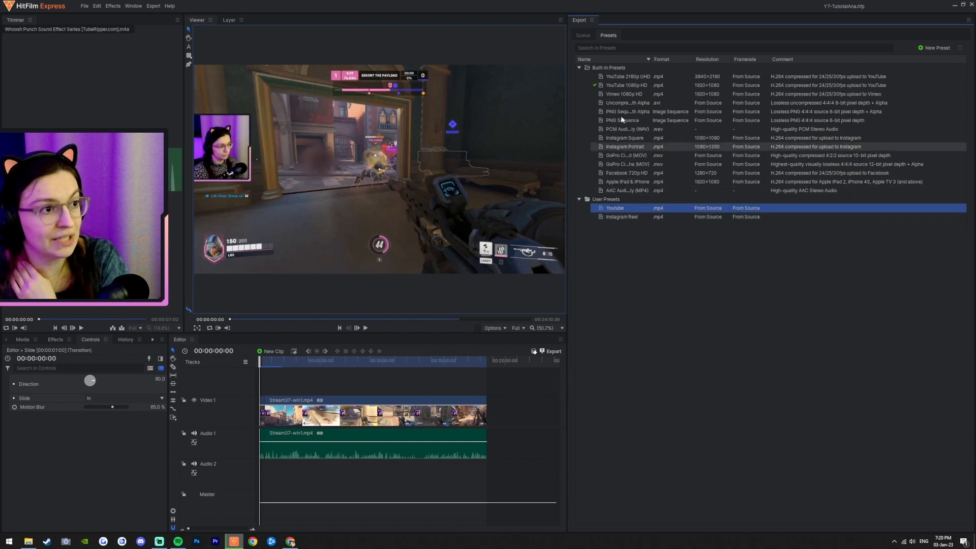
# Step: Remove the running export task from the queue
pyautogui.click(584, 35)
pyautogui.rightClick(636, 70)
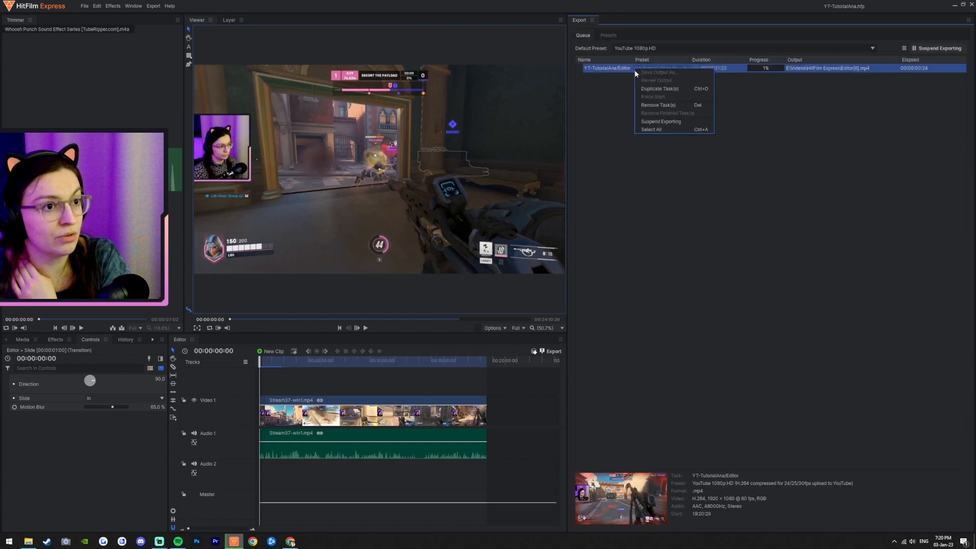
pyautogui.click(662, 106)
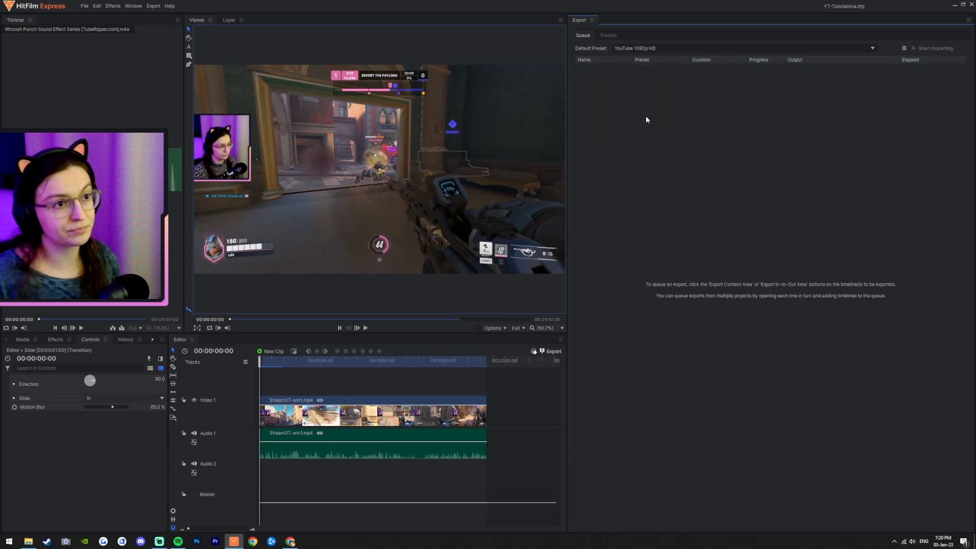
# Step: Make the Youtube user preset the default export preset
pyautogui.click(614, 37)
pyautogui.click(614, 217)
pyautogui.rightClick(629, 217)
pyautogui.click(612, 207)
pyautogui.rightClick(612, 208)
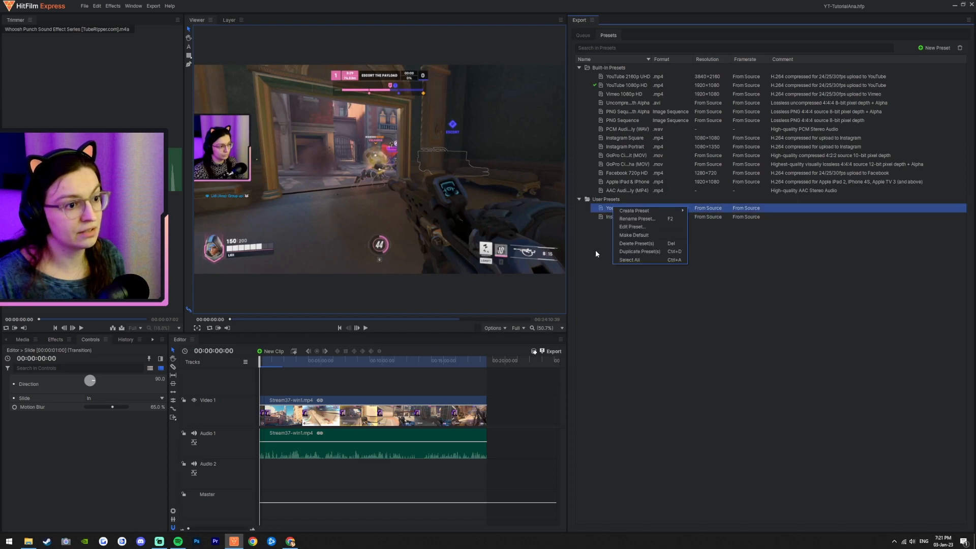
pyautogui.click(656, 235)
pyautogui.click(653, 283)
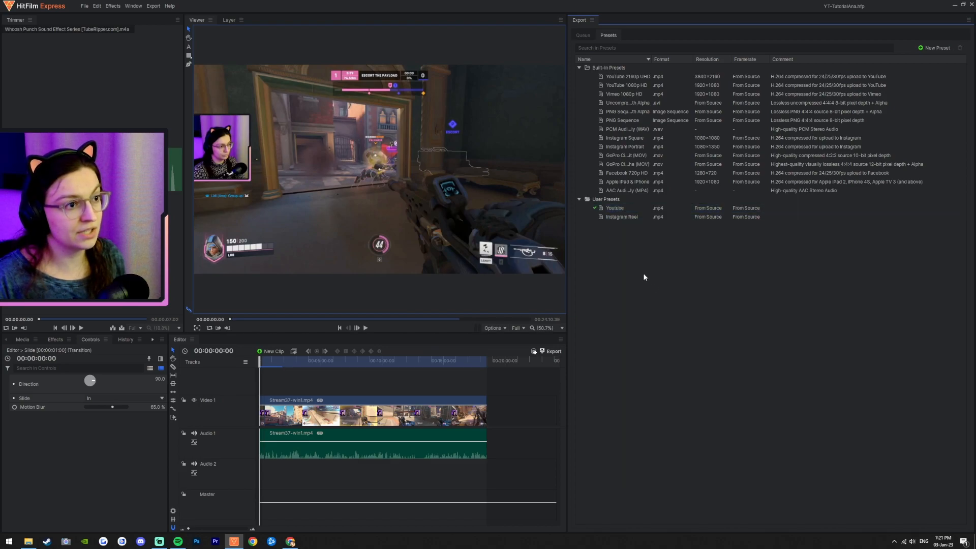
# Step: Export the timeline contents immediately with the Youtube preset
pyautogui.click(153, 6)
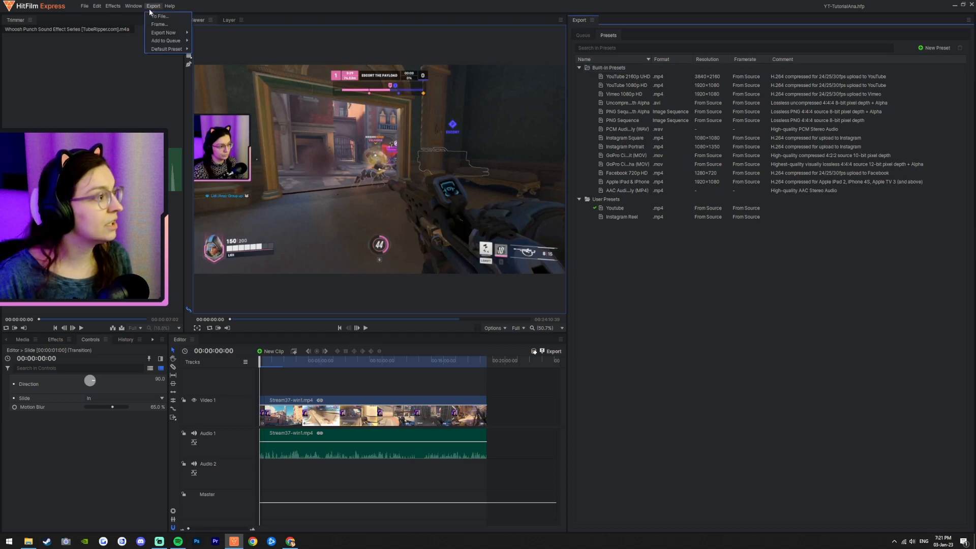
pyautogui.moveTo(174, 34)
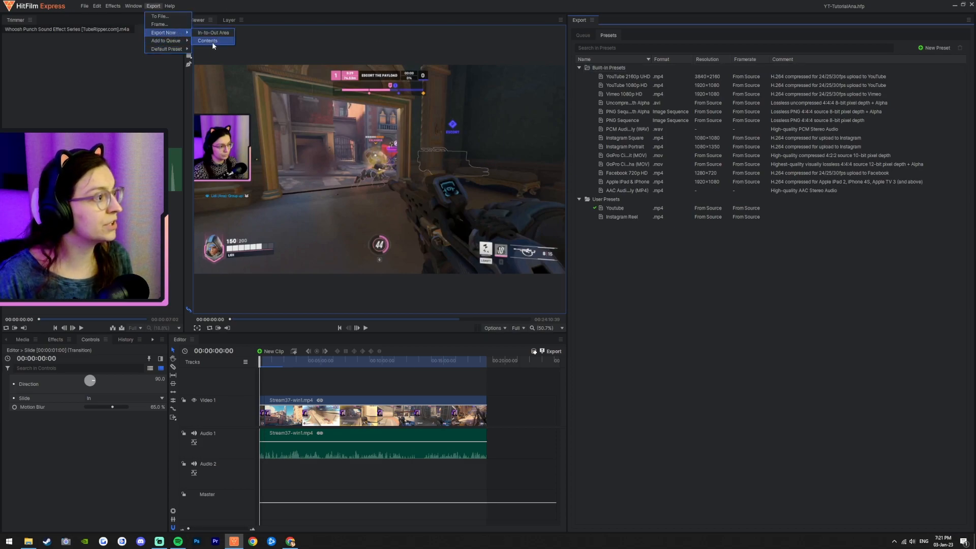
pyautogui.click(212, 41)
pyautogui.click(762, 236)
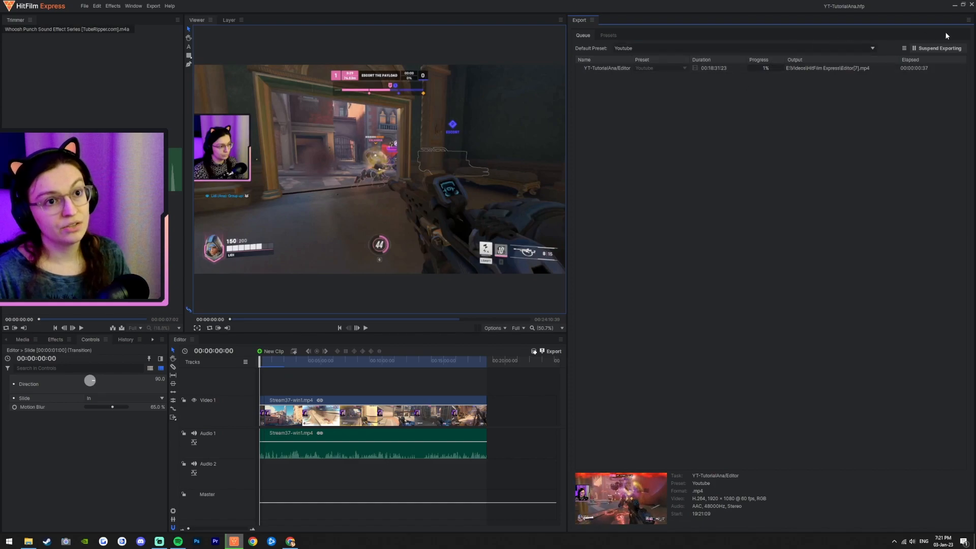
# Step: Remove the running export task from the queue to cancel it
pyautogui.rightClick(624, 68)
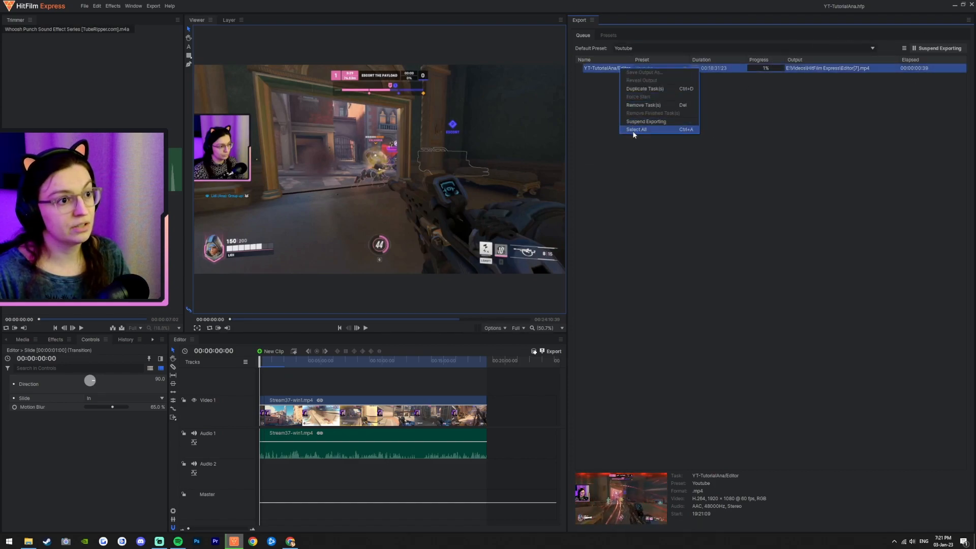
pyautogui.click(784, 152)
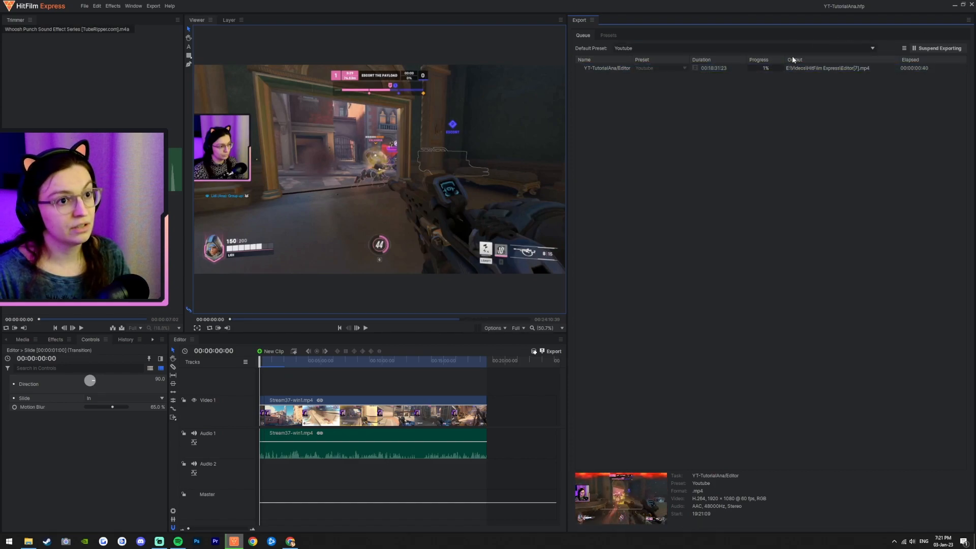
pyautogui.rightClick(603, 70)
pyautogui.click(633, 107)
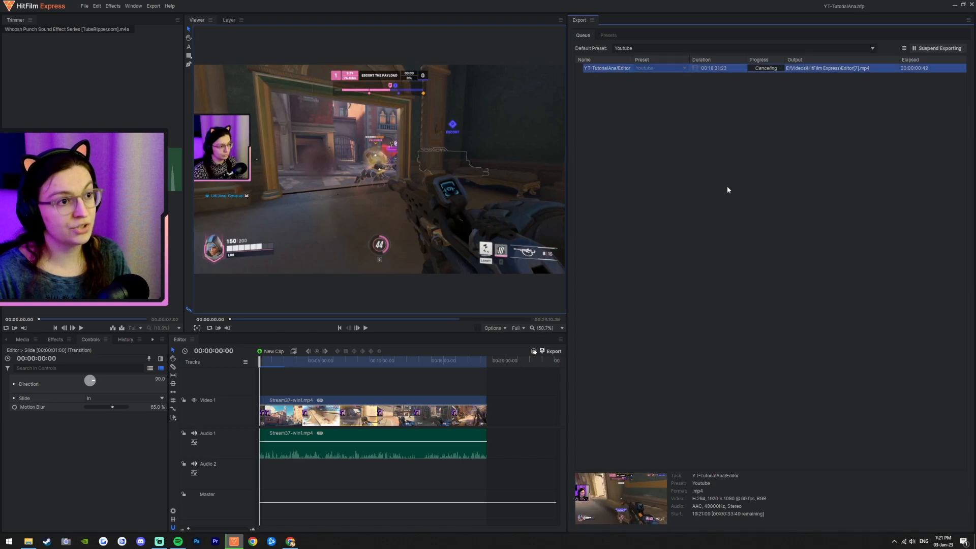
# Step: Close HitFilm Express
pyautogui.click(84, 6)
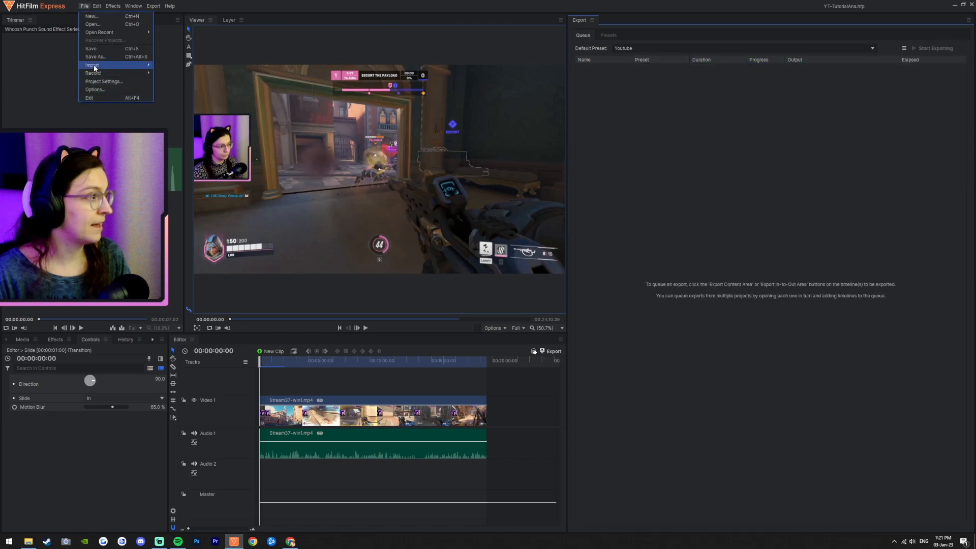
pyautogui.click(57, 121)
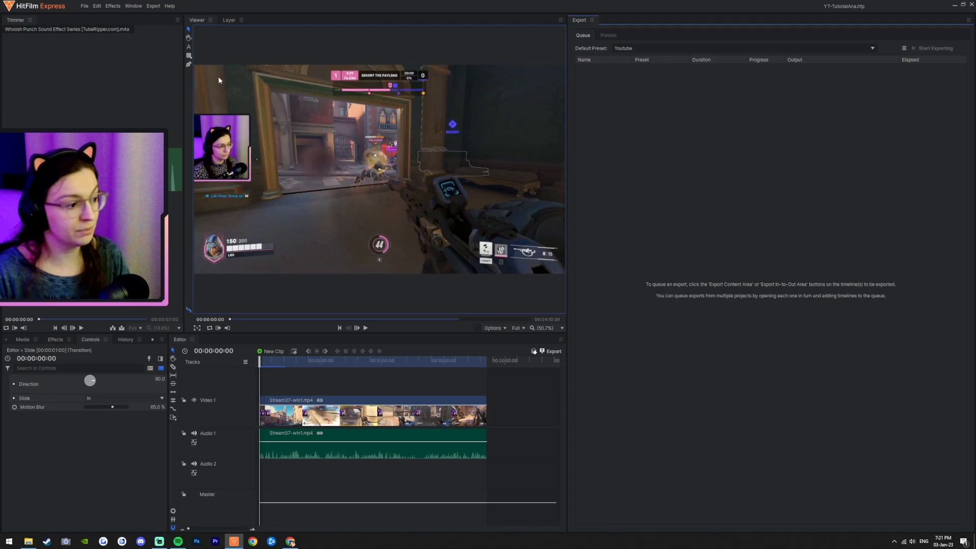
pyautogui.click(971, 4)
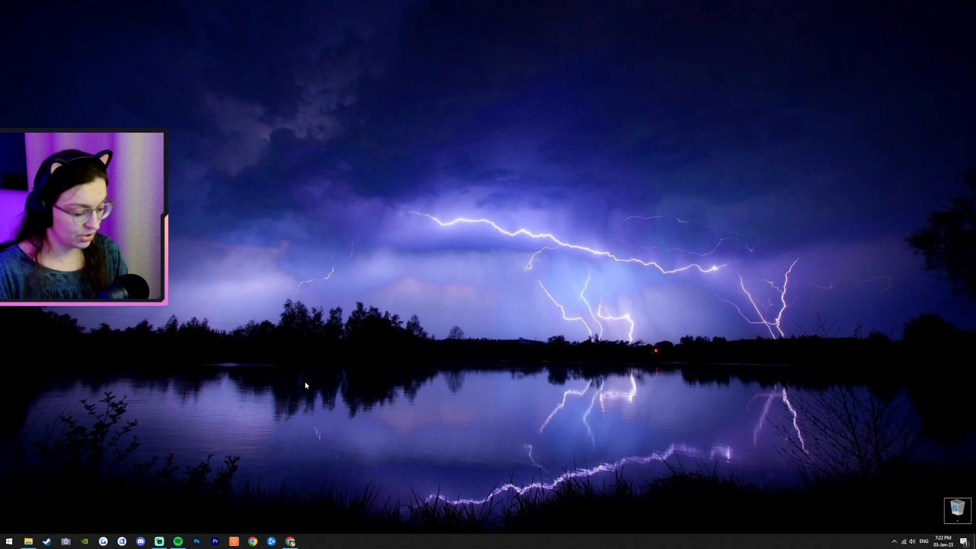
# Step: Open Task Manager and scroll through the list of running processes
pyautogui.hotkey('ctrl', 'alt', 'Delete')
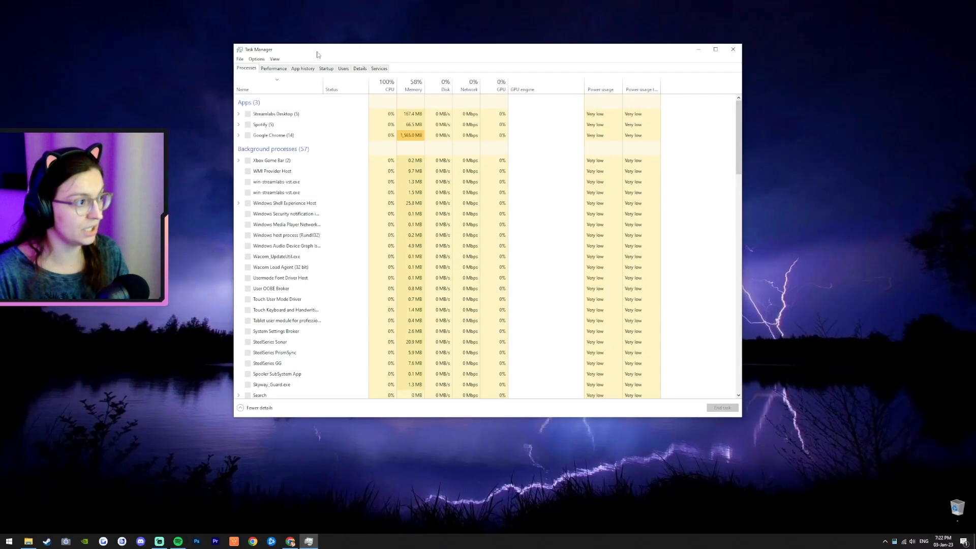
pyautogui.moveTo(316, 52); pyautogui.dragTo(353, 82)
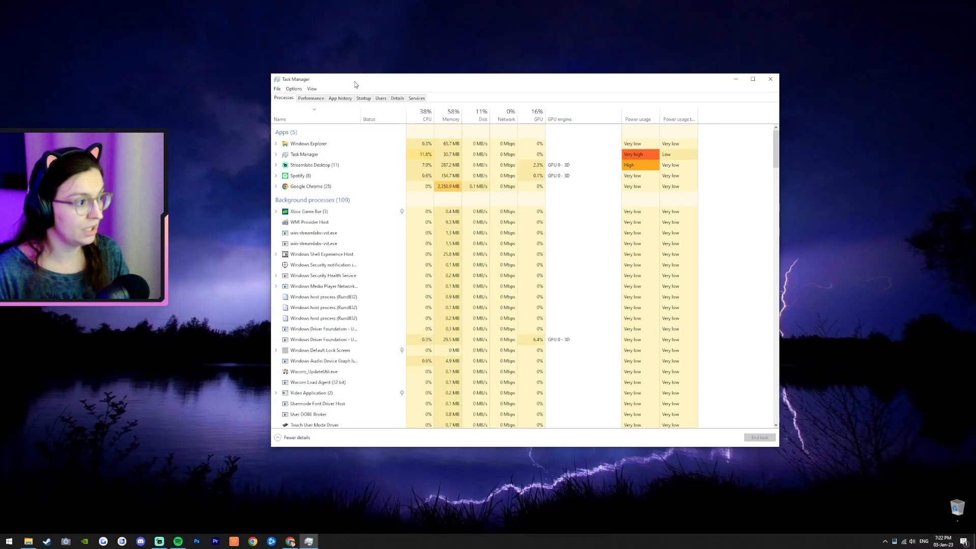
pyautogui.scroll(-1, 313, 352)
pyautogui.scroll(-11, 313, 354)
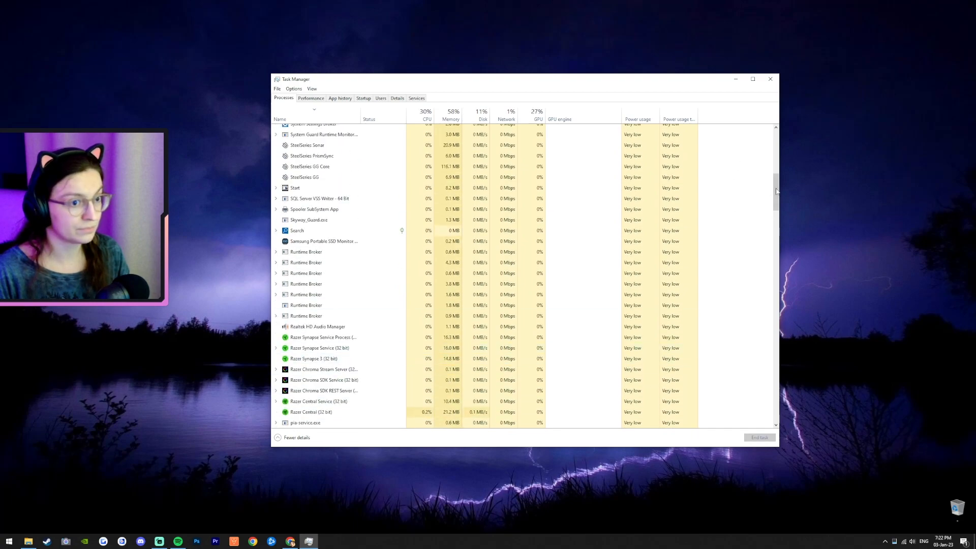
# Step: End the leftover HitFilm Express process in Task Manager and close Task Manager
pyautogui.scroll(2, 566, 209)
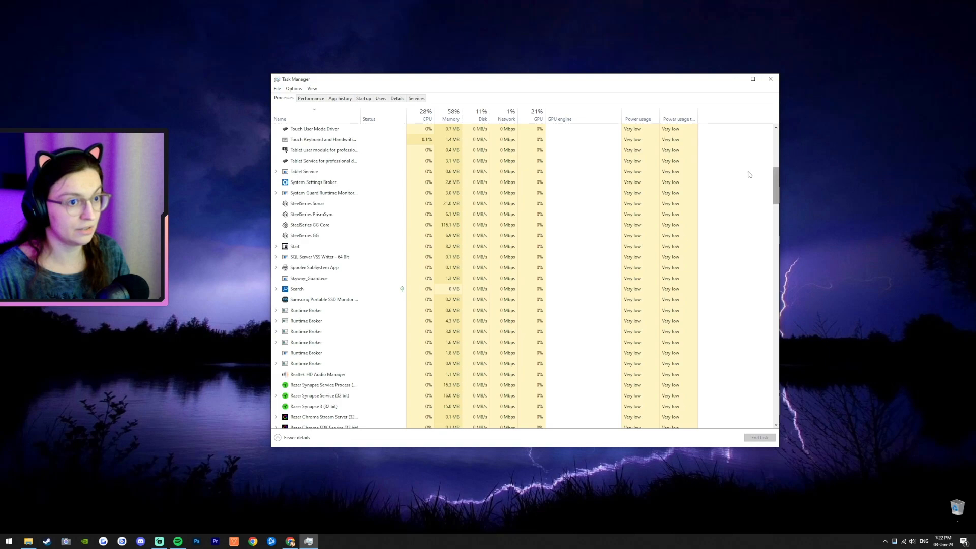
pyautogui.click(328, 119)
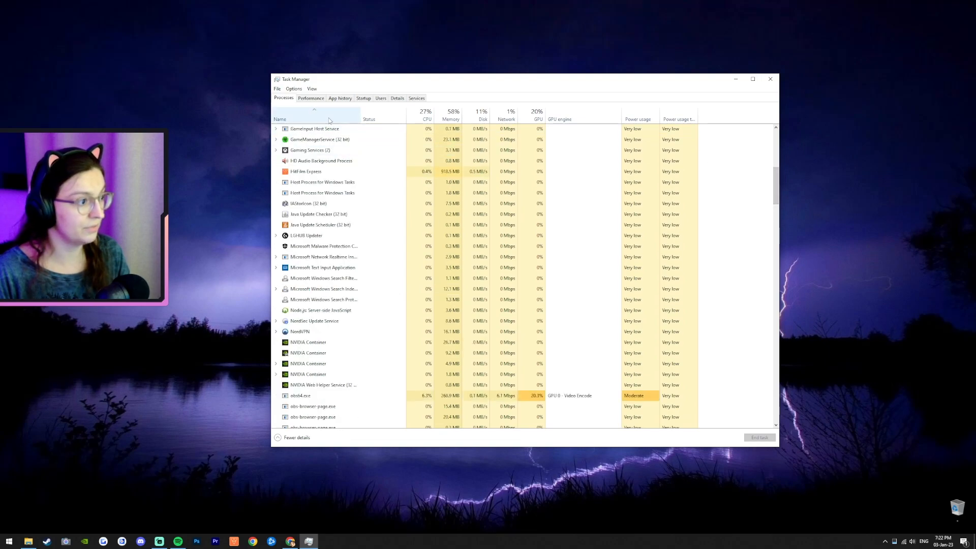
pyautogui.click(318, 173)
pyautogui.click(760, 438)
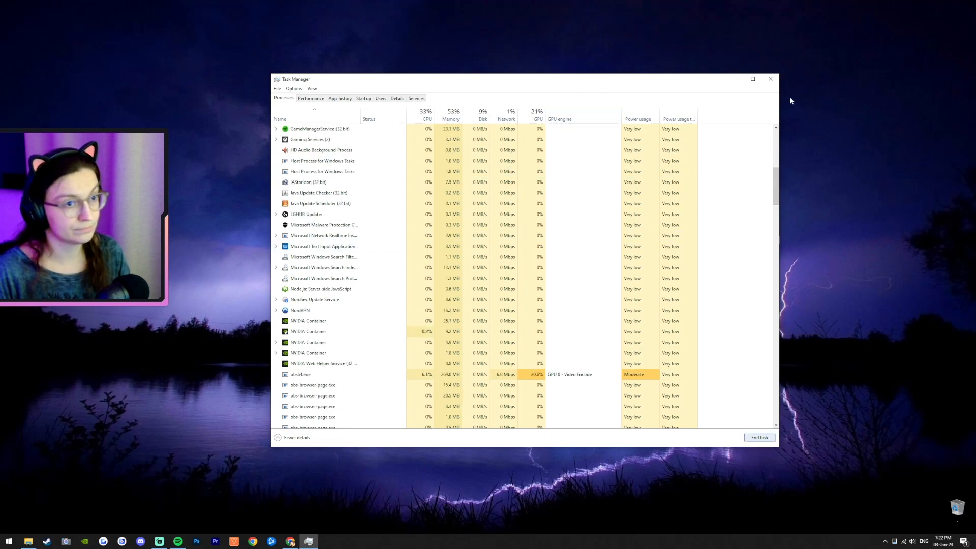
pyautogui.click(771, 80)
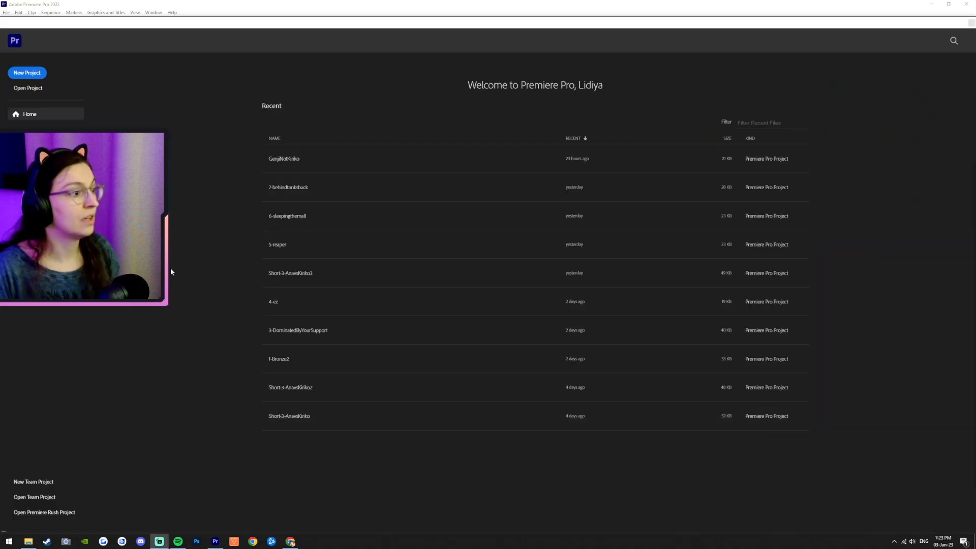
# Step: Start a new Premiere Pro project, backing out of replacing the existing Untitled project
pyautogui.click(26, 72)
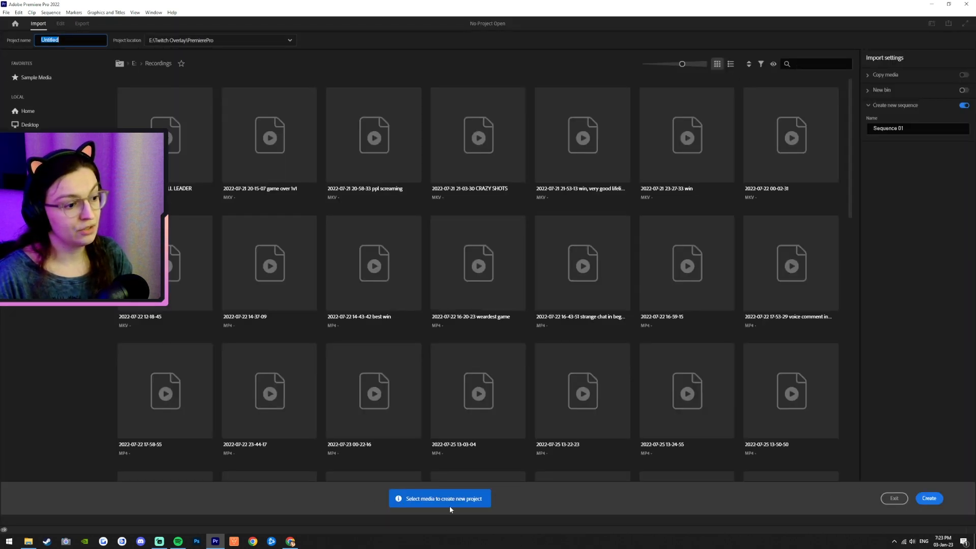
pyautogui.click(934, 499)
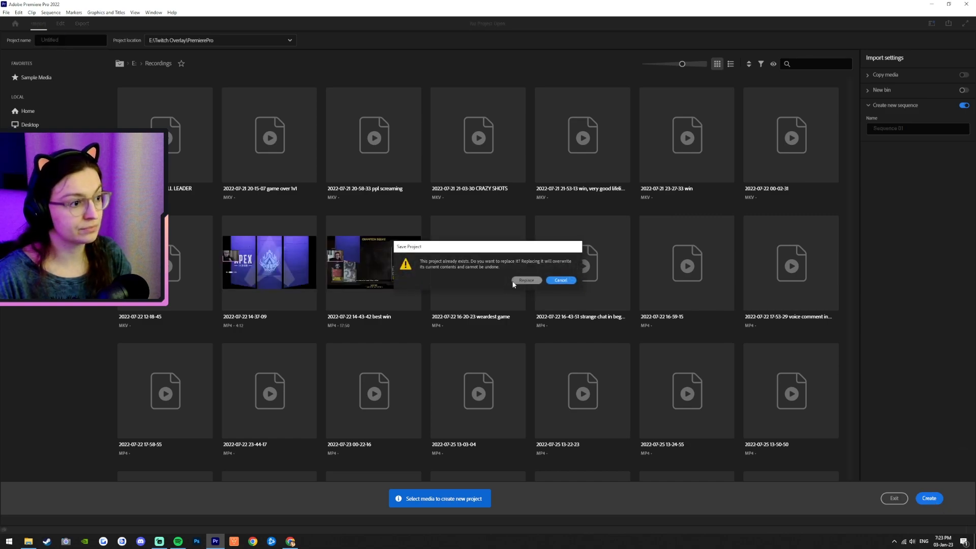
pyautogui.click(571, 281)
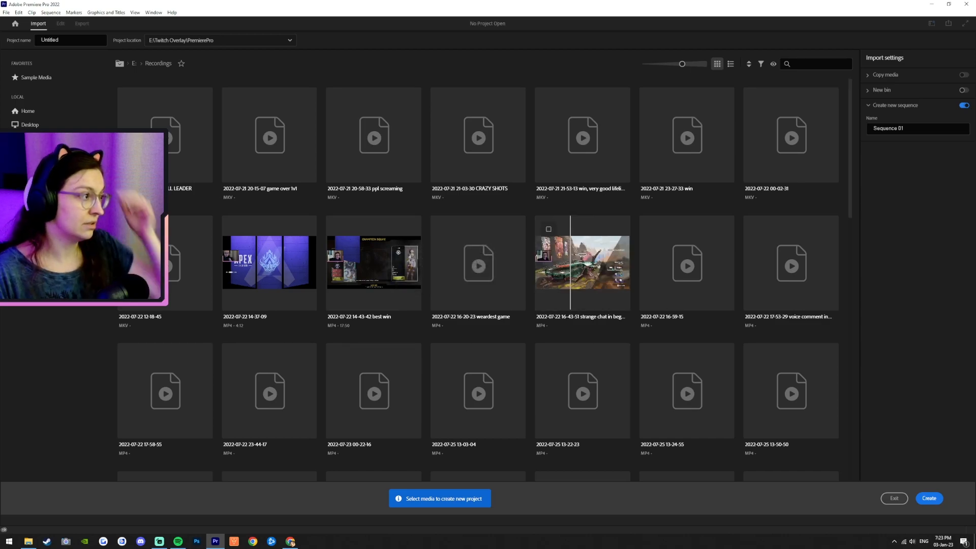
pyautogui.scroll(-10, 712, 358)
pyautogui.scroll(10, 708, 377)
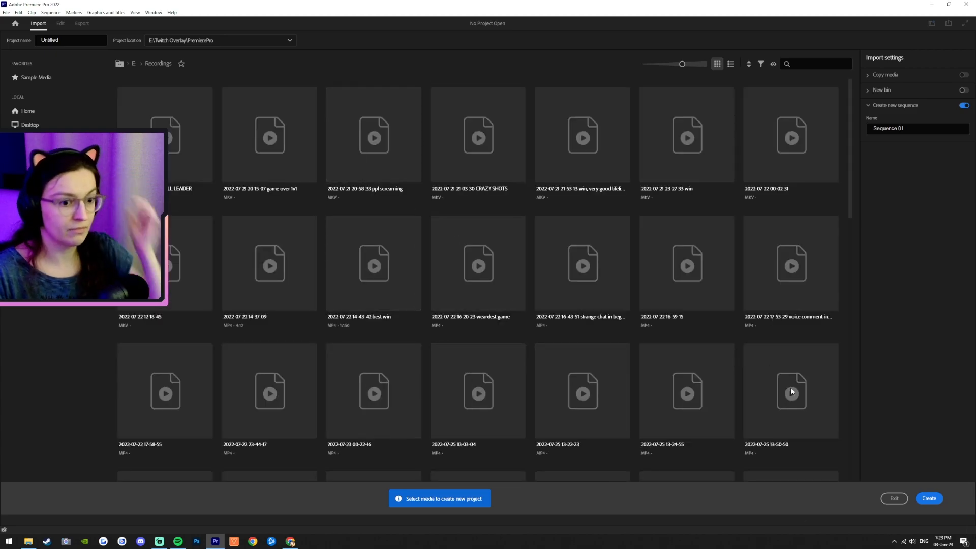
# Step: Name the new project Stream37-YT1 and create it
pyautogui.moveTo(1, 35); pyautogui.dragTo(19, 42)
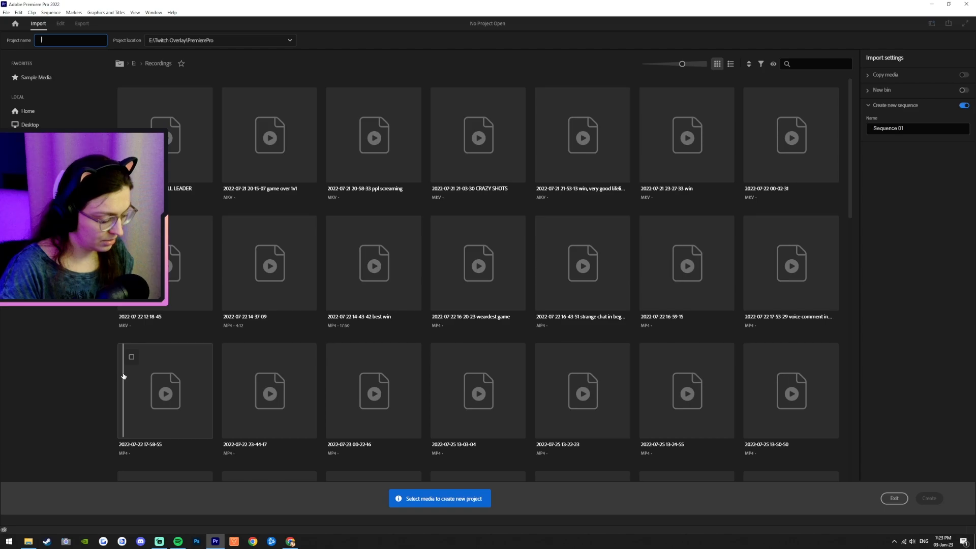
pyautogui.write('Stream37-YT1')
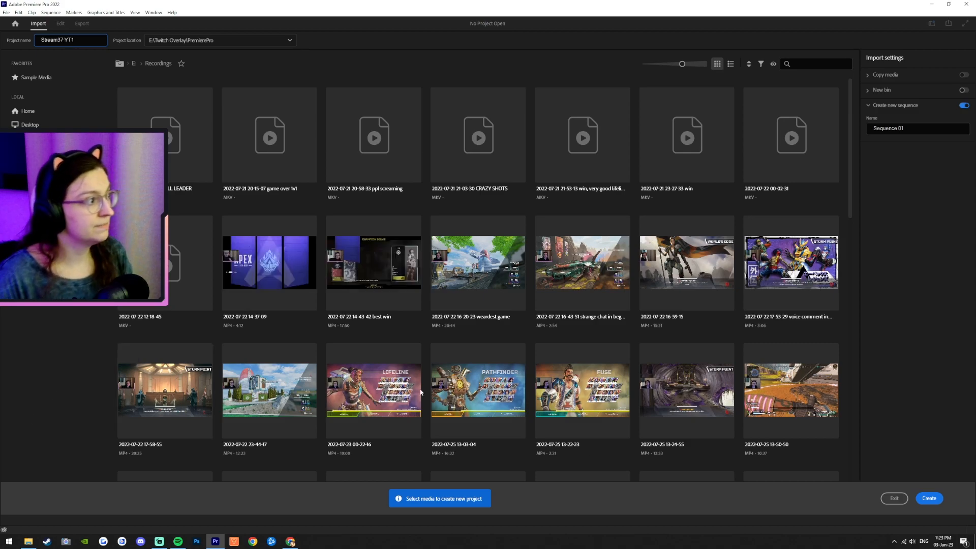
pyautogui.click(929, 498)
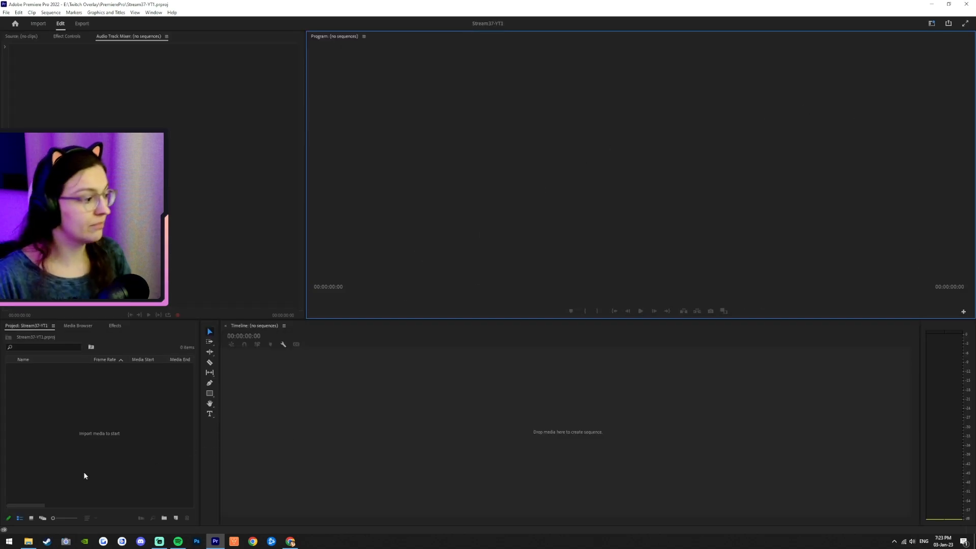
# Step: Import the Whoosh Sound Effects audio and the Stream37-win1.mp4 recording into the project from File Explorer
pyautogui.click(29, 541)
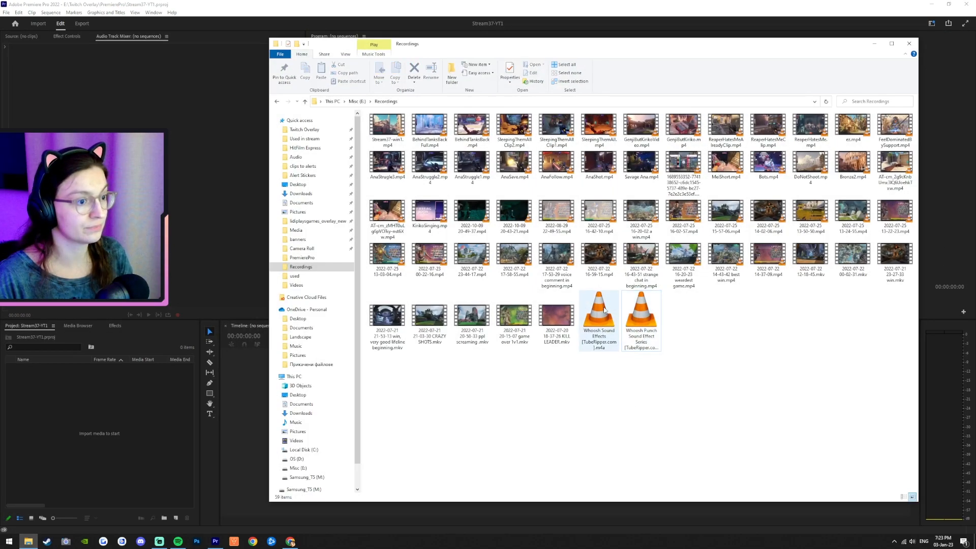
pyautogui.moveTo(598, 318); pyautogui.dragTo(91, 406)
pyautogui.click(481, 392)
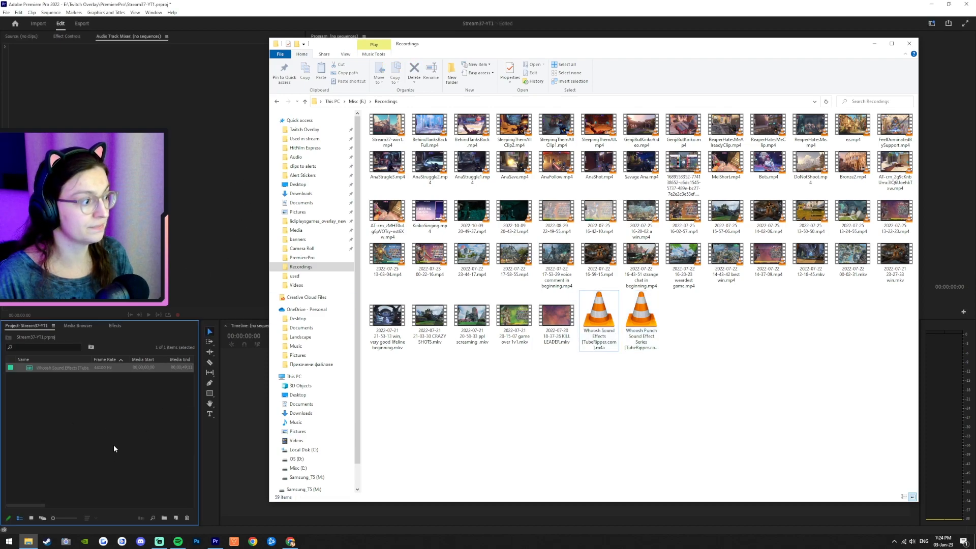
pyautogui.moveTo(391, 124); pyautogui.dragTo(130, 475)
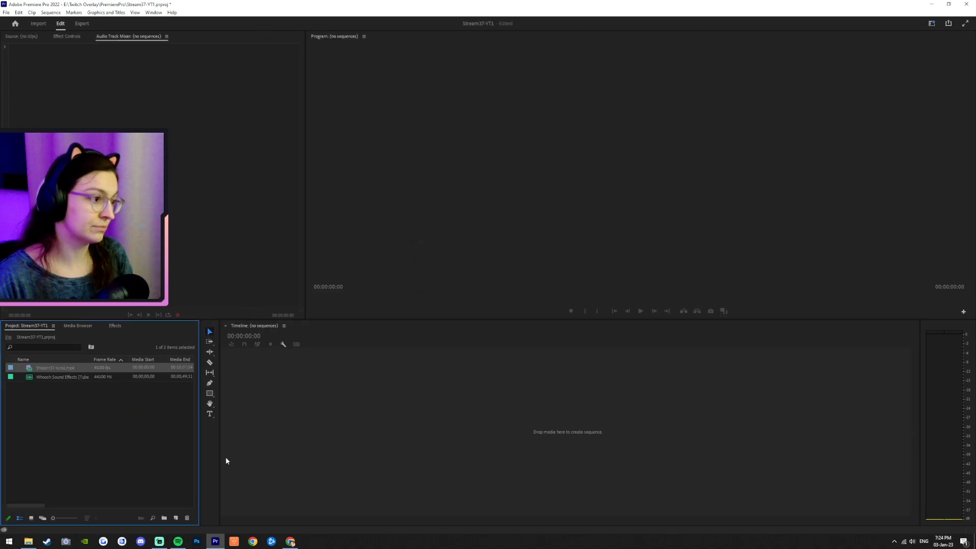
# Step: Place Stream37-win1.mp4 on the timeline as a new sequence and ripple-trim its first 3:54 away
pyautogui.moveTo(57, 364); pyautogui.dragTo(322, 400)
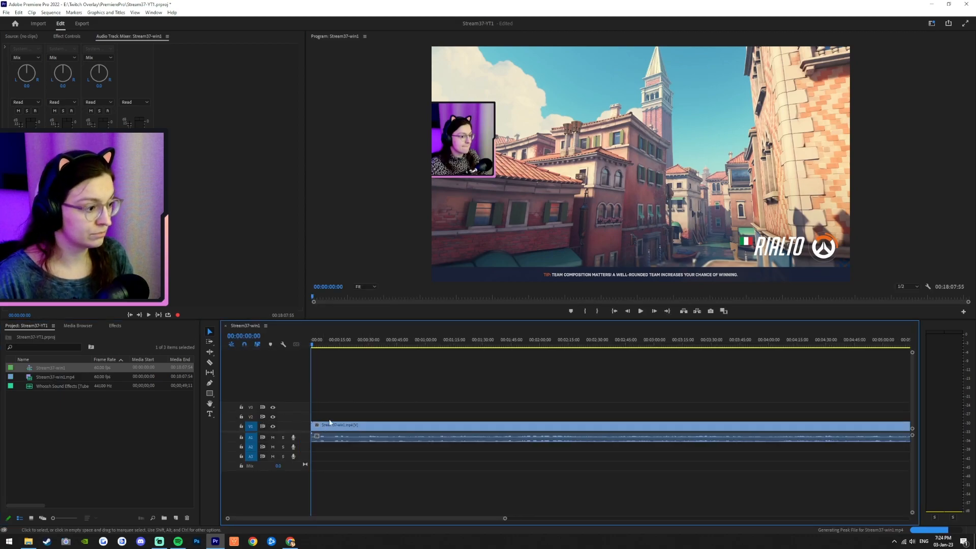
pyautogui.moveTo(345, 343); pyautogui.dragTo(758, 350)
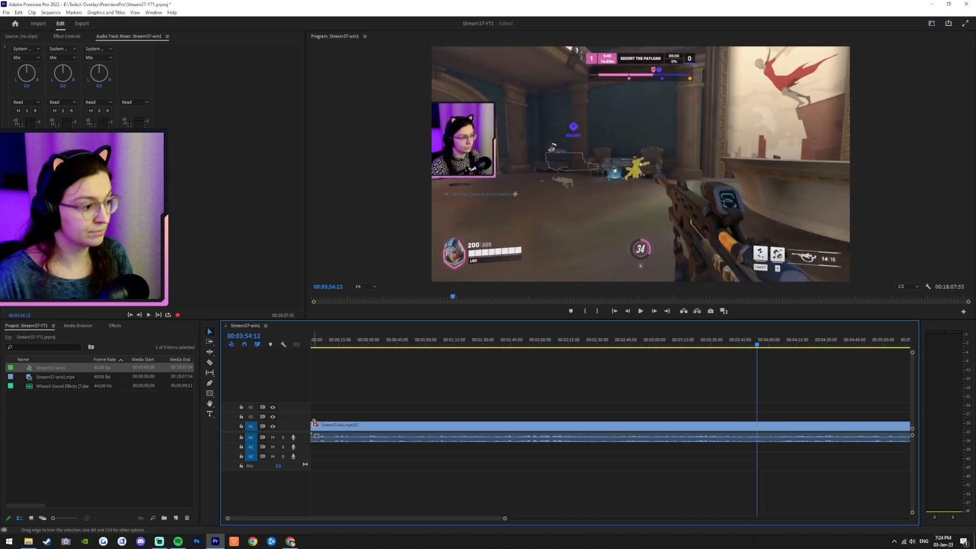
pyautogui.moveTo(312, 426)
pyautogui.mouseDown()
pyautogui.moveTo(759, 409)
pyautogui.moveTo(307, 435)
pyautogui.mouseUp()
pyautogui.click(616, 312)
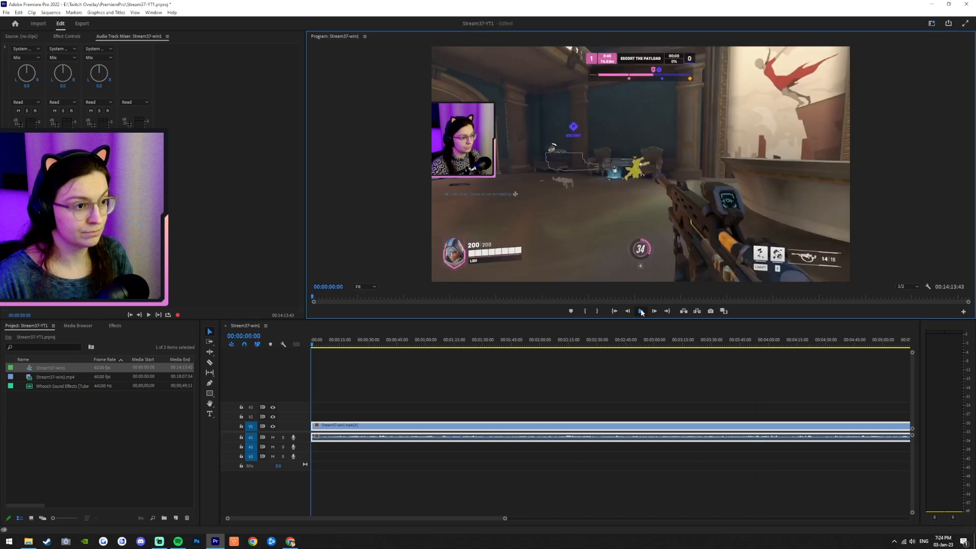
# Step: Preview the opening, trim about 17 more seconds off the clip's start and replay from the beginning
pyautogui.click(641, 311)
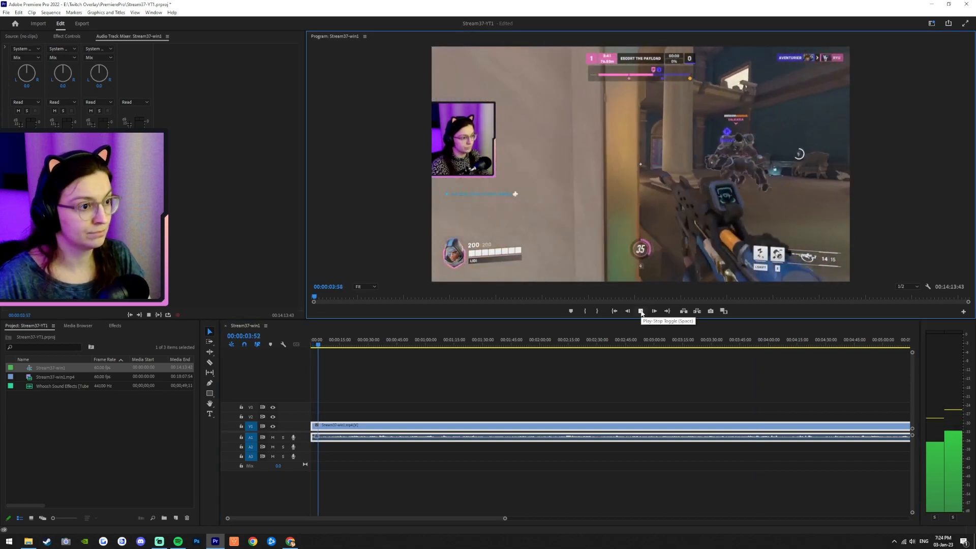
pyautogui.click(641, 311)
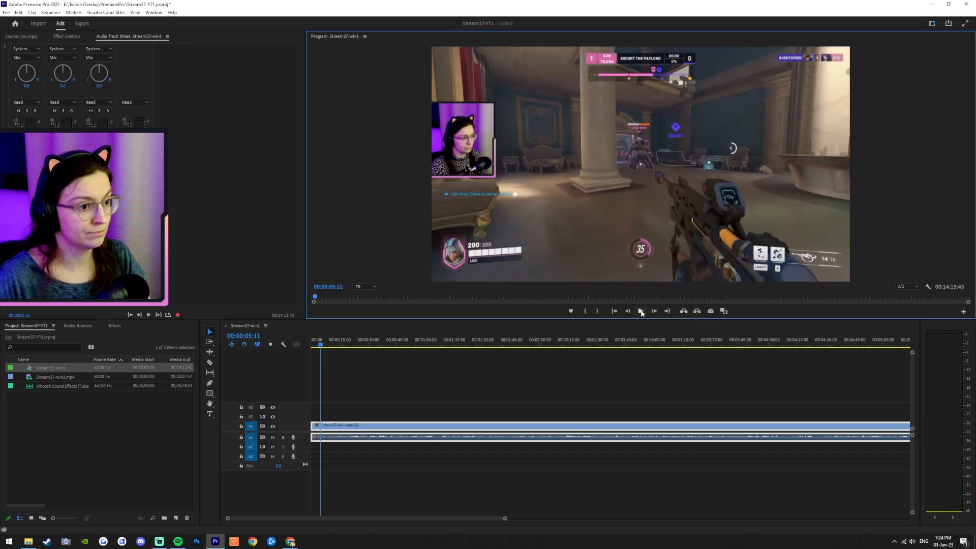
pyautogui.click(641, 311)
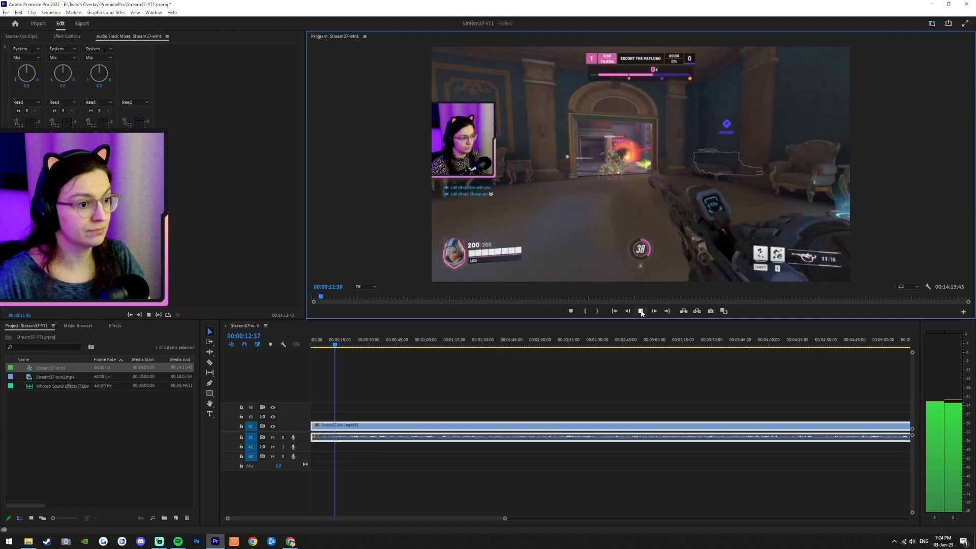
pyautogui.click(641, 311)
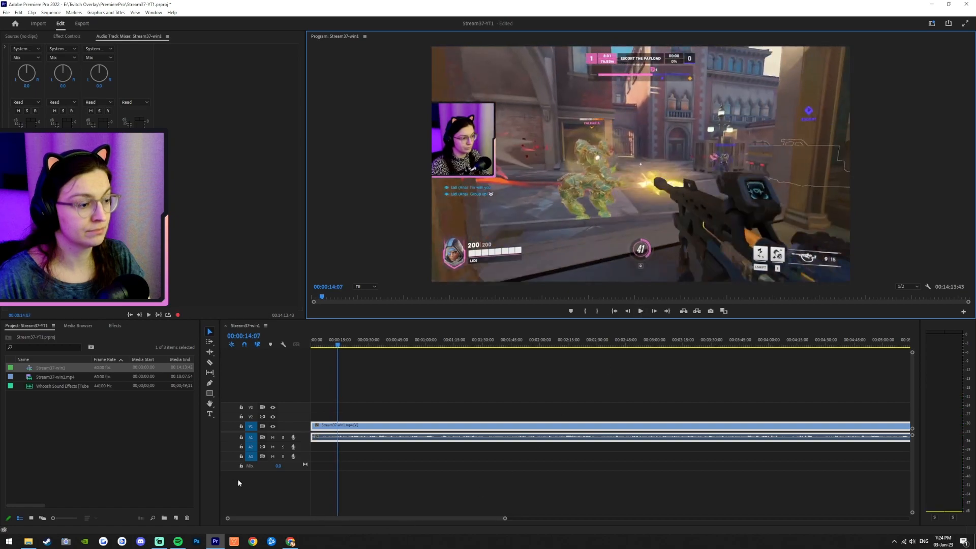
pyautogui.moveTo(314, 425); pyautogui.dragTo(347, 427)
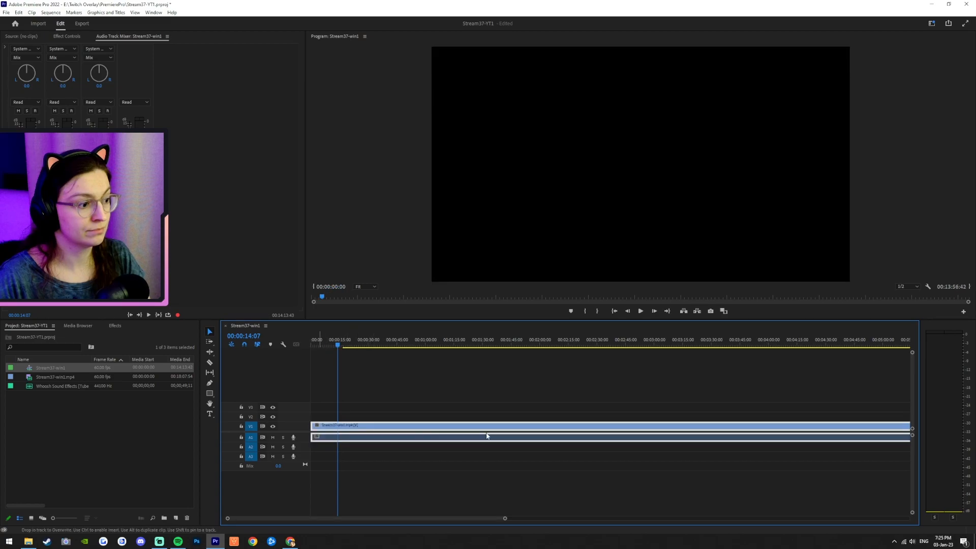
pyautogui.click(615, 311)
pyautogui.click(641, 311)
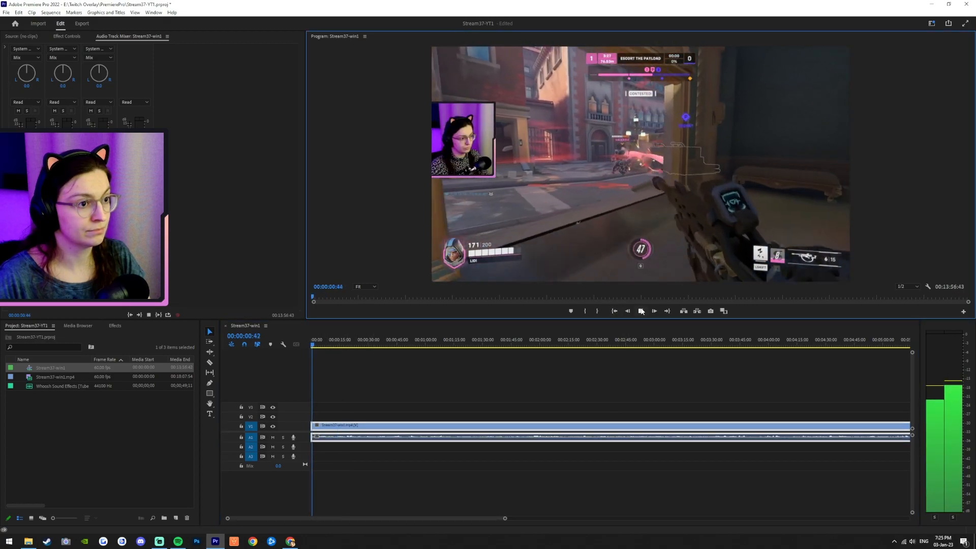
# Step: Readjust the clip's starting trim point and replay the opening
pyautogui.click(641, 311)
pyautogui.moveTo(375, 429); pyautogui.dragTo(379, 429)
pyautogui.moveTo(313, 425)
pyautogui.mouseDown()
pyautogui.moveTo(326, 426)
pyautogui.moveTo(316, 426)
pyautogui.mouseUp()
pyautogui.click(614, 312)
pyautogui.click(641, 311)
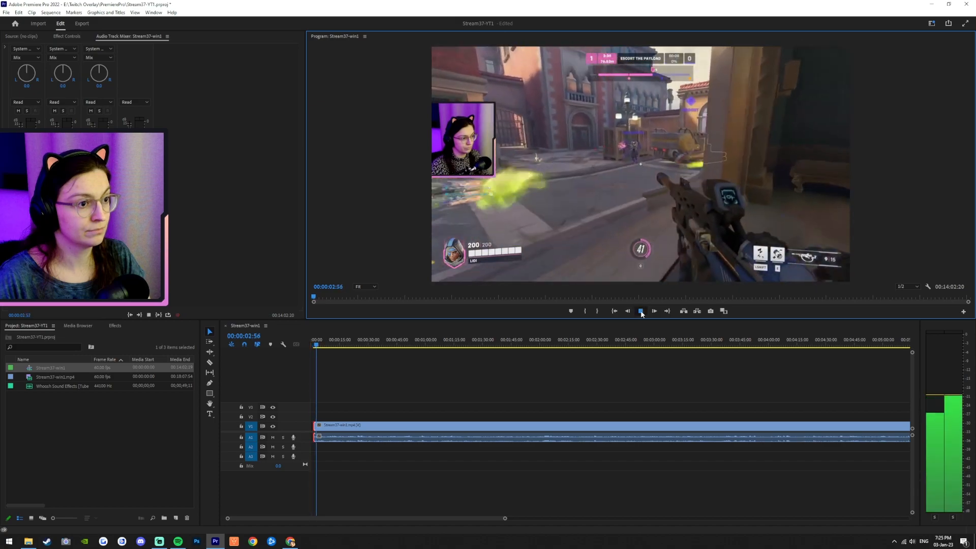
pyautogui.click(641, 312)
# Step: Move the clip back to the start of the sequence and preview it
pyautogui.scroll(4, 320, 436)
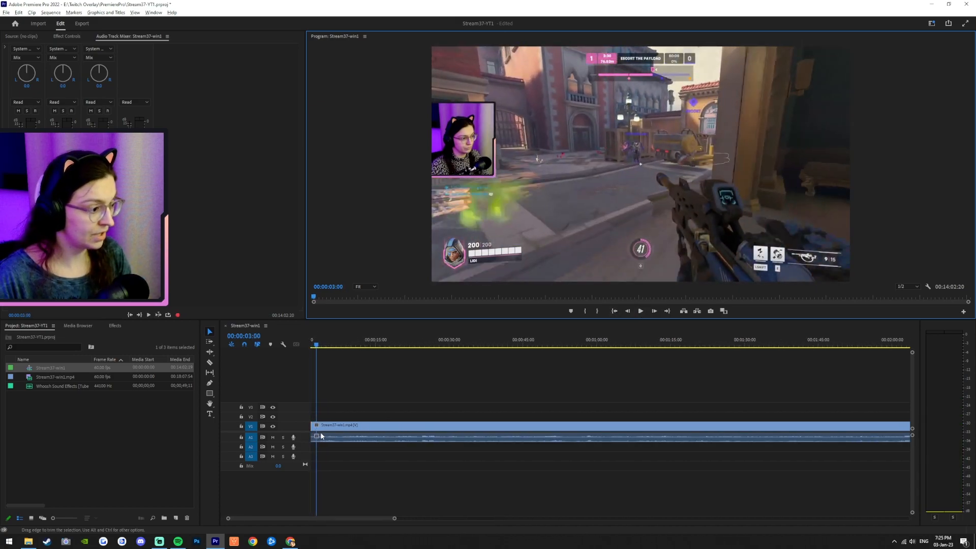
pyautogui.moveTo(323, 518); pyautogui.dragTo(280, 517)
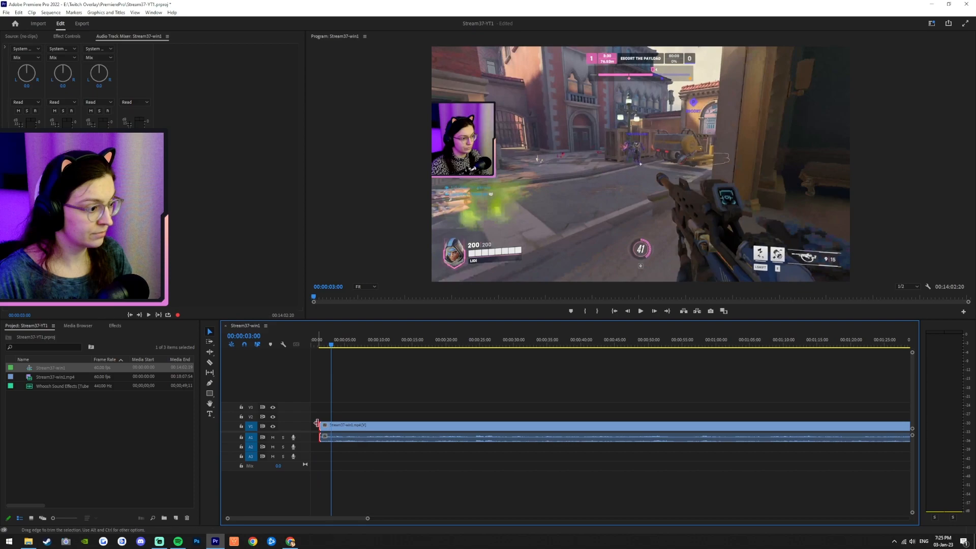
pyautogui.moveTo(321, 426); pyautogui.dragTo(296, 429)
pyautogui.click(614, 311)
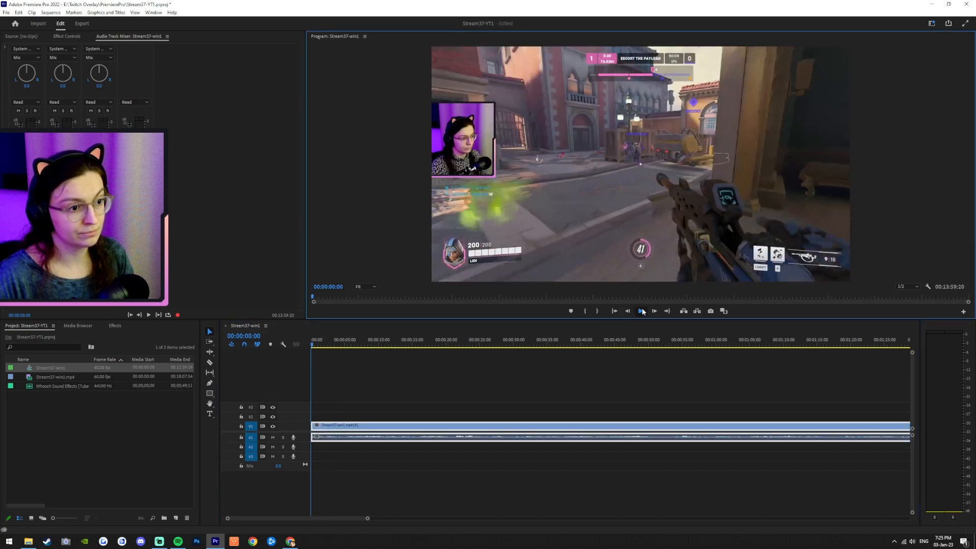
pyautogui.click(640, 312)
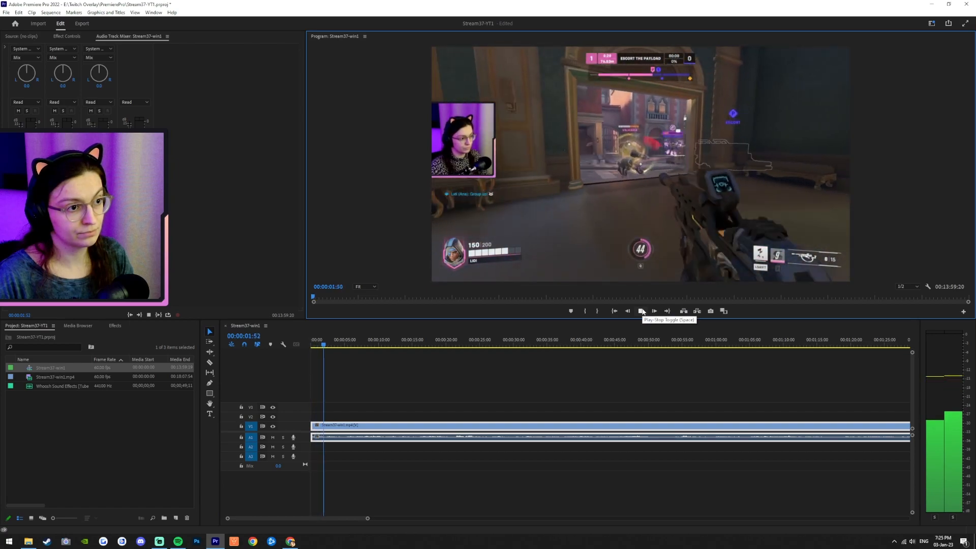
pyautogui.press('space')
# Step: Nudge the clip's start trim slightly and preview the opening again
pyautogui.moveTo(340, 429)
pyautogui.mouseDown()
pyautogui.moveTo(349, 431)
pyautogui.moveTo(337, 428)
pyautogui.mouseUp()
pyautogui.click(615, 311)
pyautogui.click(641, 311)
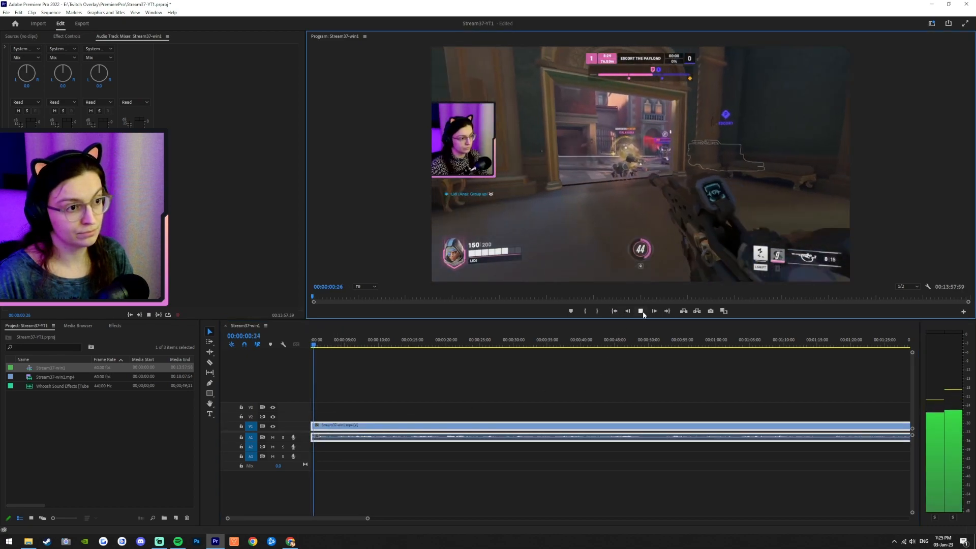
pyautogui.press('space')
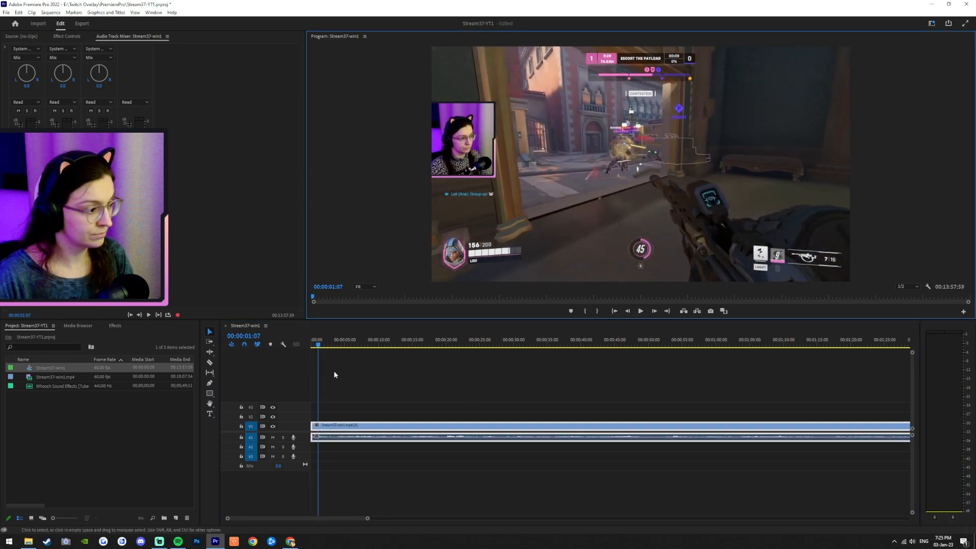
pyautogui.click(614, 311)
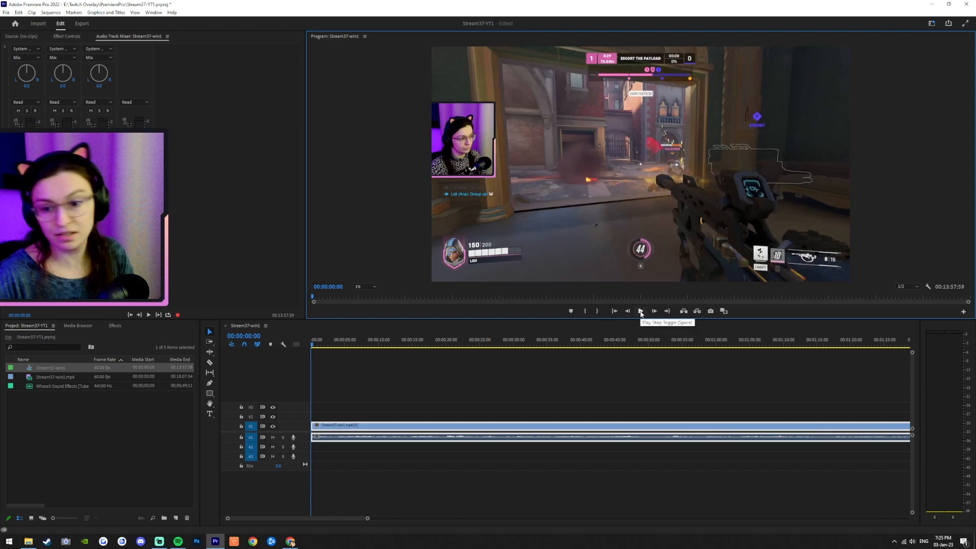
pyautogui.click(641, 312)
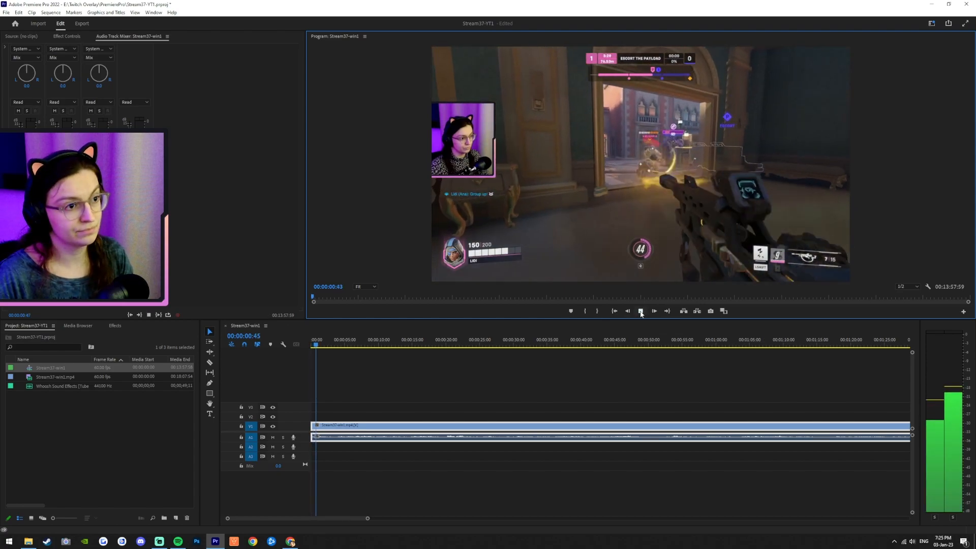
pyautogui.press('space')
# Step: Trim a fraction of a second more off the clip's start and play the result
pyautogui.scroll(5, 317, 435)
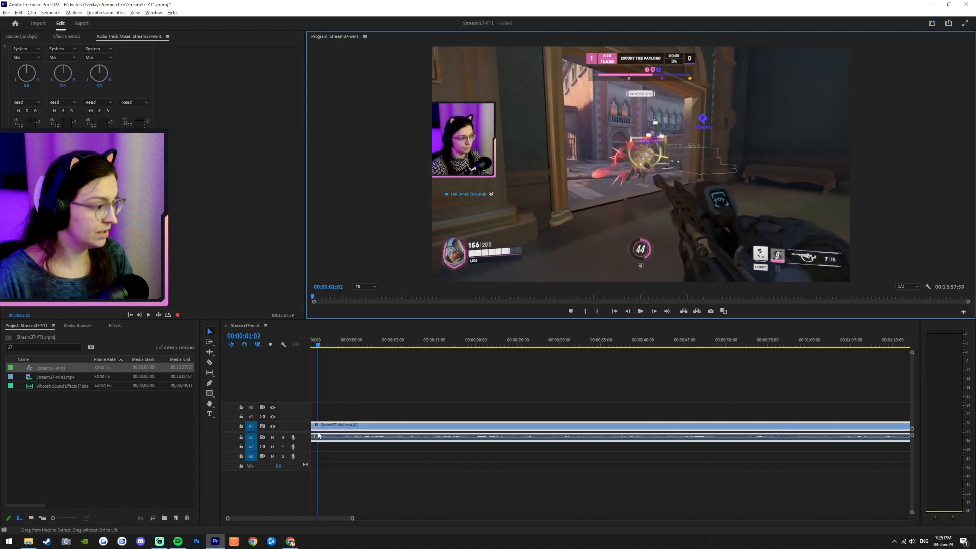
pyautogui.moveTo(294, 519); pyautogui.dragTo(289, 520)
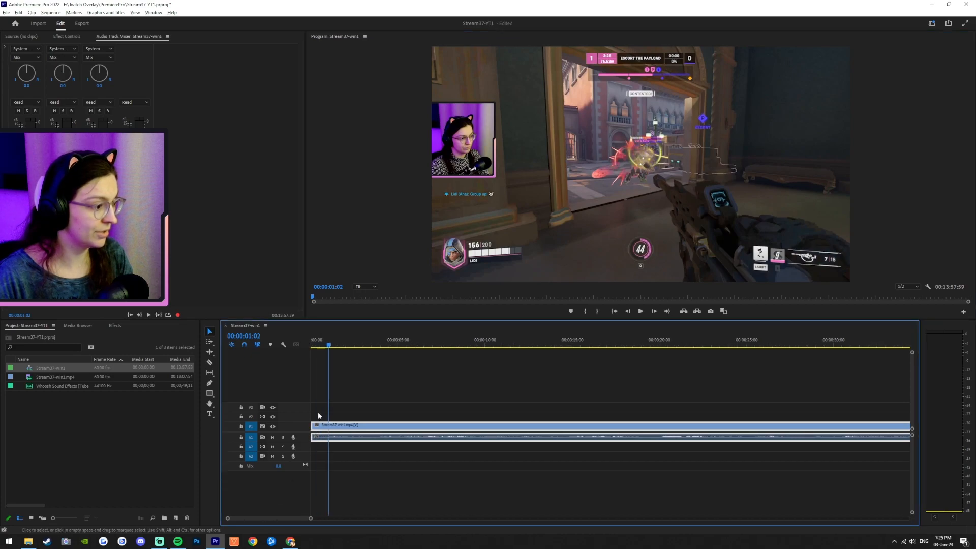
pyautogui.moveTo(312, 428); pyautogui.dragTo(361, 429)
pyautogui.click(641, 311)
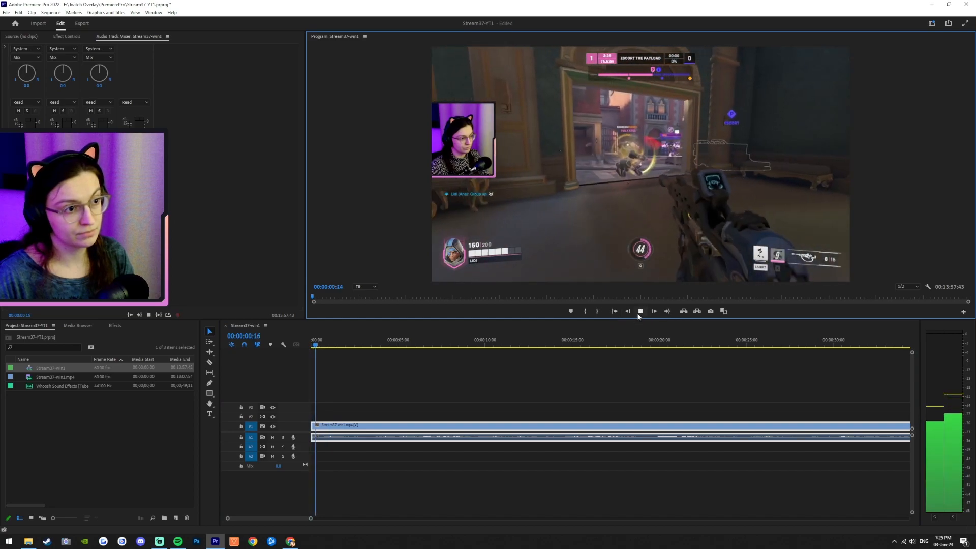
# Step: Split the clip at about 22 seconds with the Razor tool and delete the portion after the cut
pyautogui.click(641, 311)
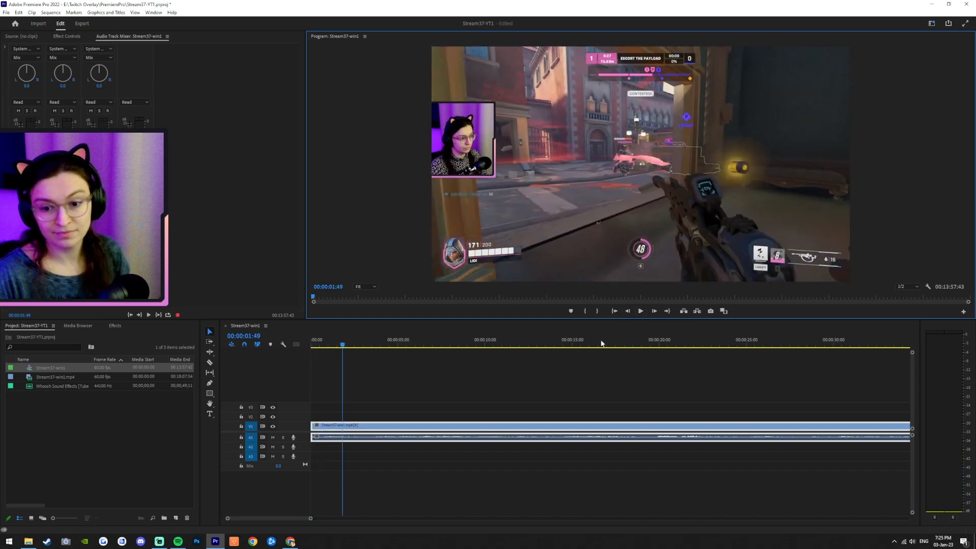
pyautogui.scroll(-4, 509, 427)
pyautogui.scroll(-1, 508, 432)
pyautogui.moveTo(437, 345)
pyautogui.mouseDown()
pyautogui.moveTo(578, 350)
pyautogui.moveTo(451, 357)
pyautogui.mouseUp()
pyautogui.click(209, 362)
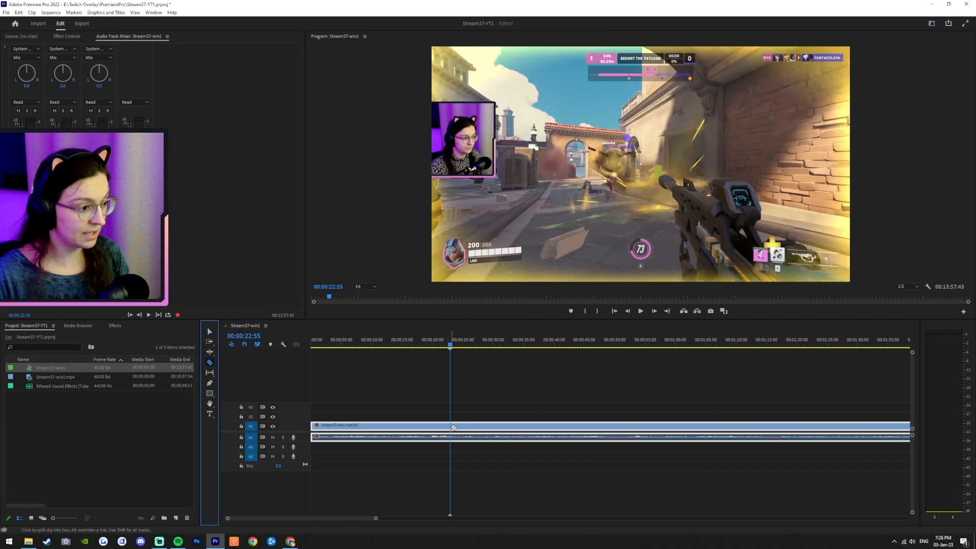
pyautogui.click(454, 427)
pyautogui.click(208, 331)
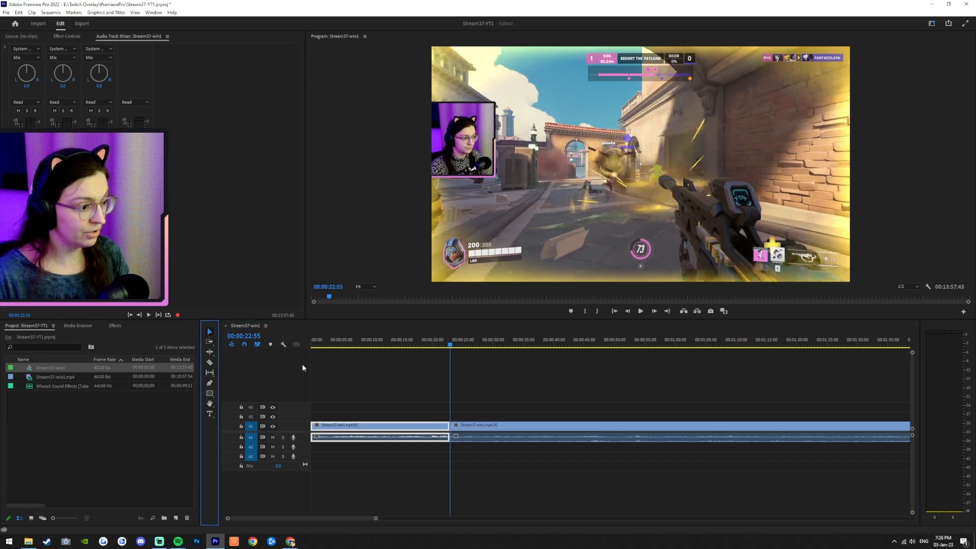
pyautogui.click(502, 428)
pyautogui.press('Delete')
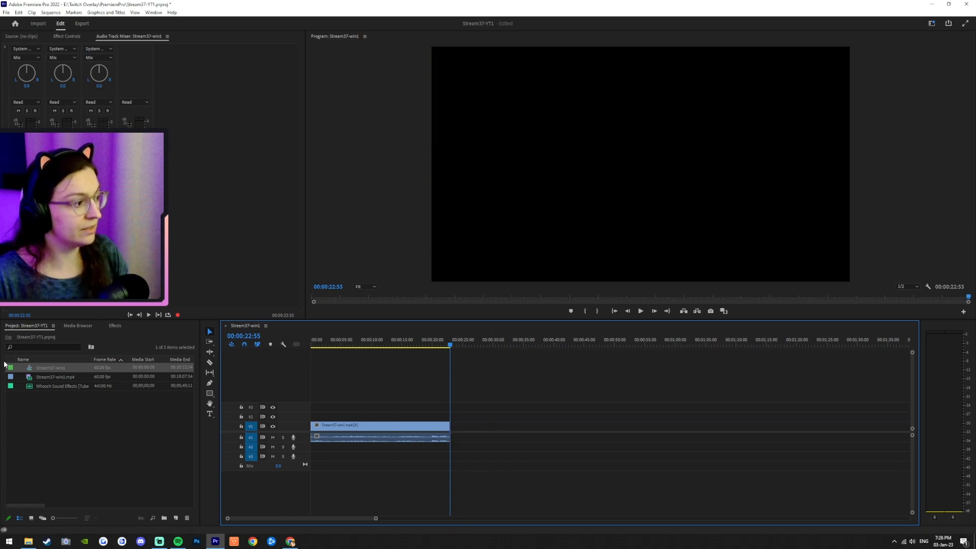
# Step: Place the Stream37-win1.mp4 recording on the timeline directly after the cut point
pyautogui.click(82, 368)
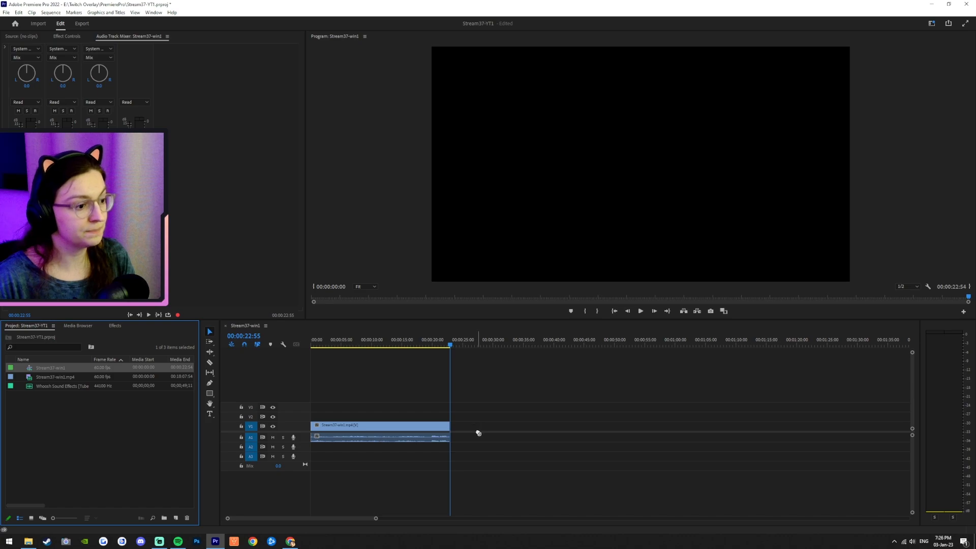
pyautogui.moveTo(56, 377); pyautogui.dragTo(452, 433)
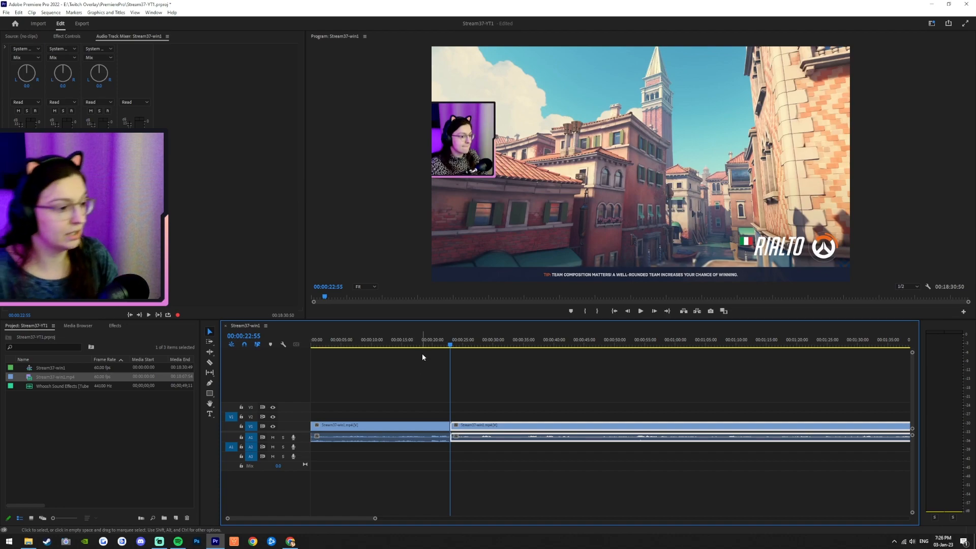
# Step: Play back the sequence from the start and around the join between the two clips
pyautogui.click(615, 311)
pyautogui.click(640, 311)
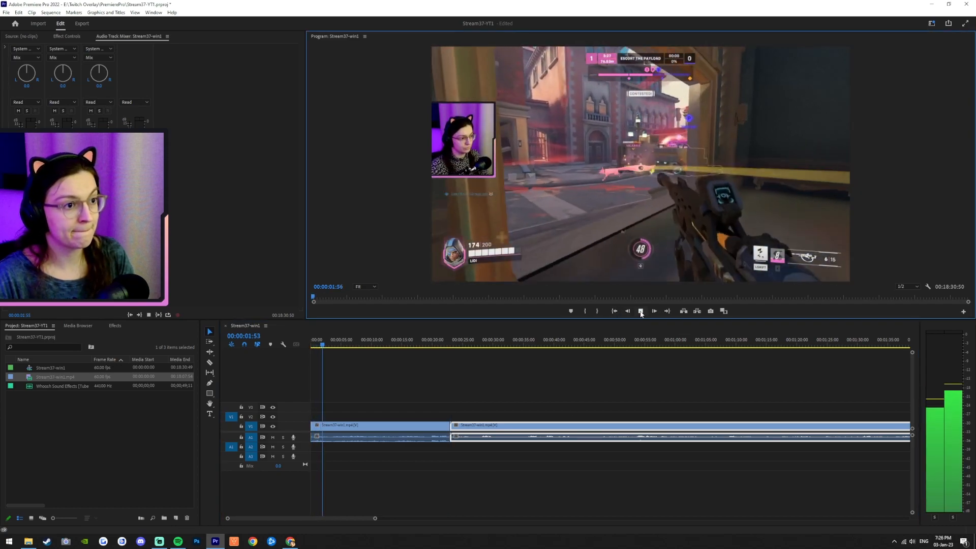
pyautogui.click(640, 312)
pyautogui.moveTo(414, 343); pyautogui.dragTo(432, 343)
pyautogui.click(640, 311)
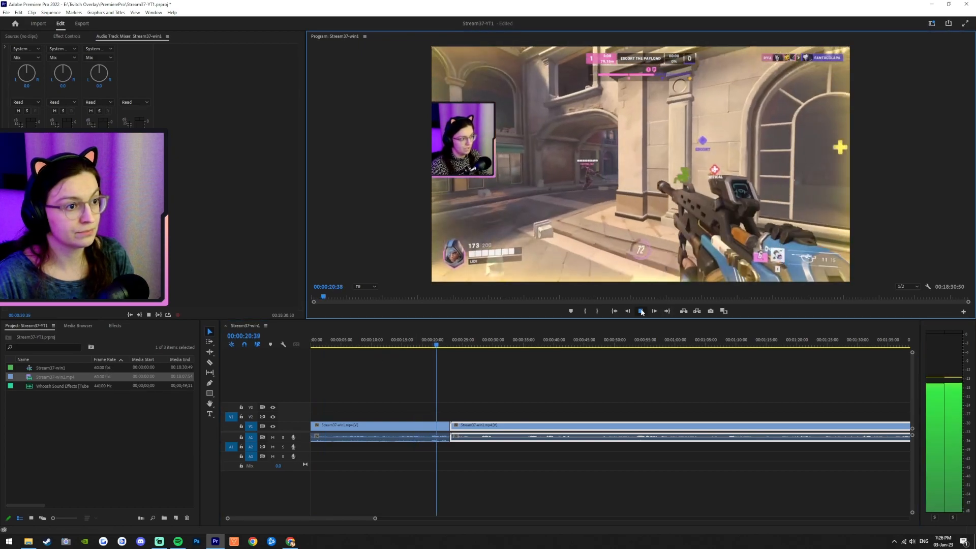
pyautogui.click(640, 311)
pyautogui.moveTo(434, 343); pyautogui.dragTo(315, 349)
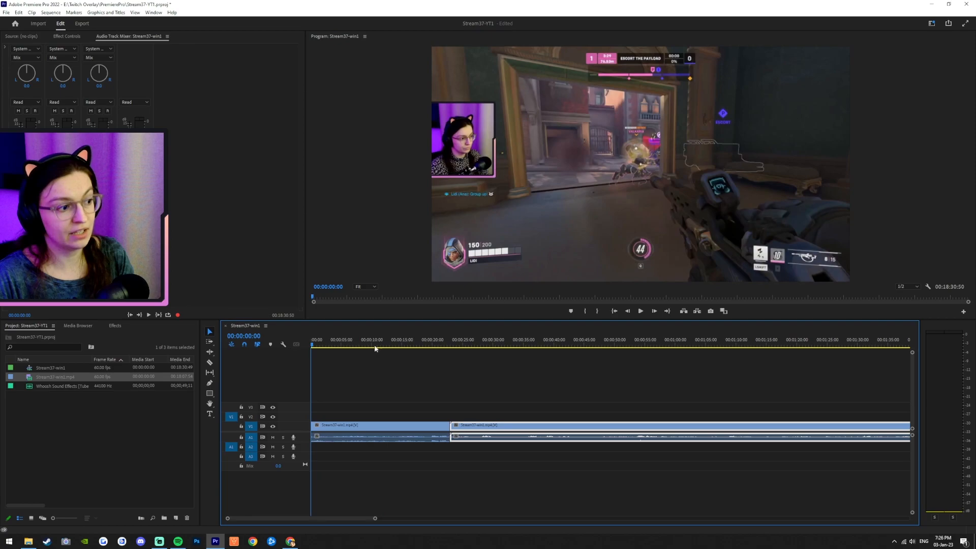
pyautogui.click(641, 311)
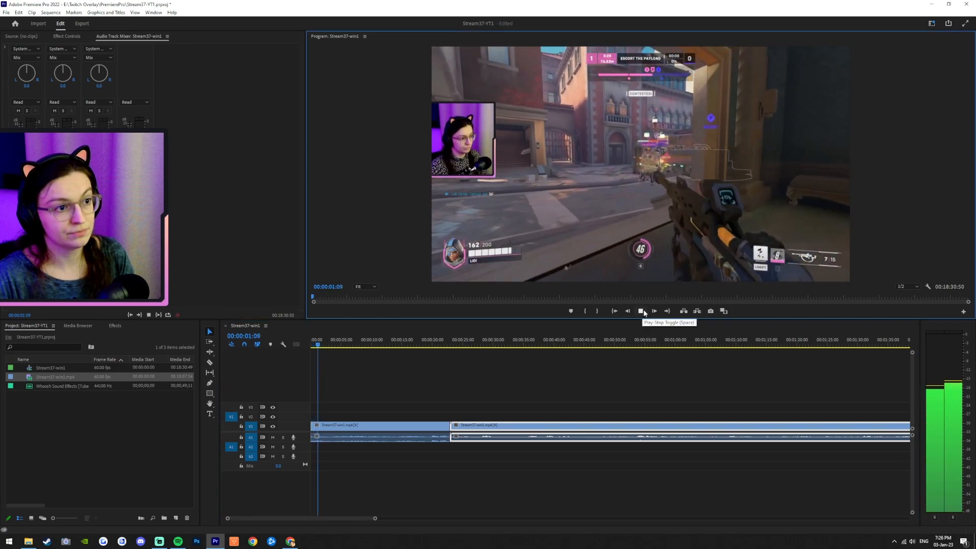
pyautogui.click(643, 309)
pyautogui.click(439, 344)
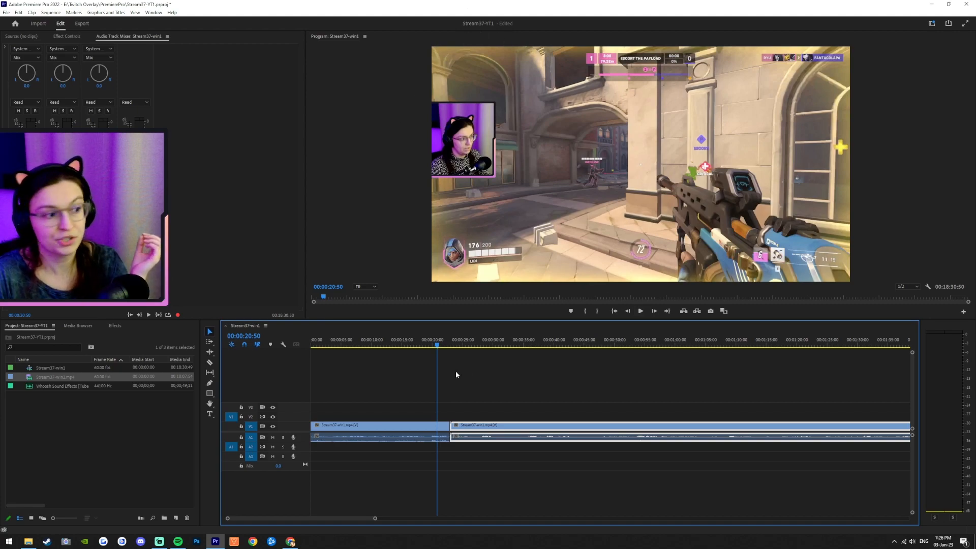
pyautogui.click(444, 345)
pyautogui.click(445, 346)
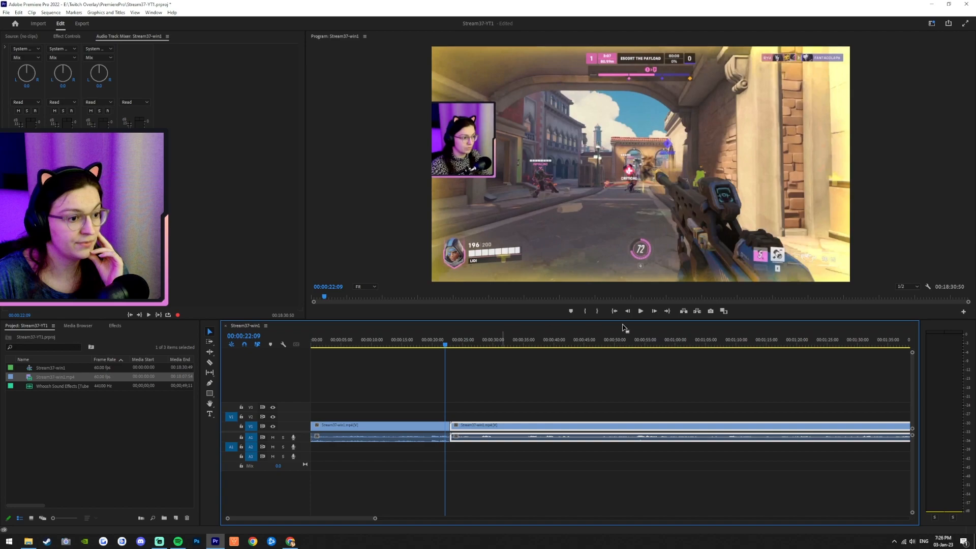
pyautogui.click(640, 311)
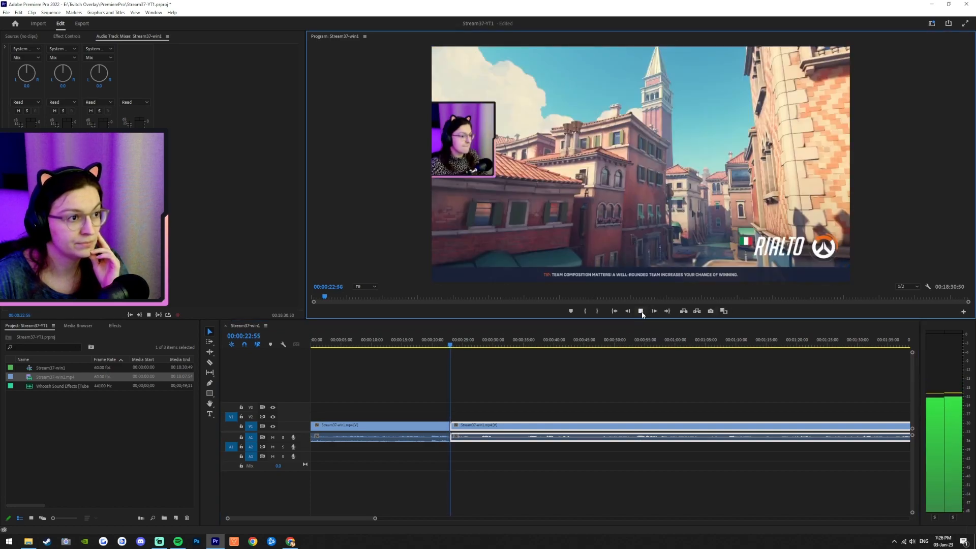
pyautogui.press('space')
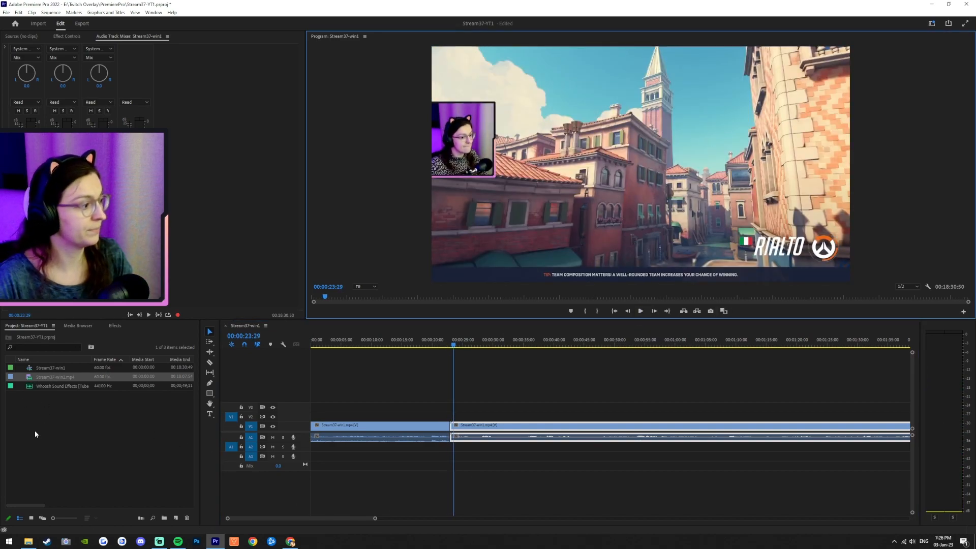
# Step: Add the Whoosh Sound Effects clip to the second audio track near the join between the clips
pyautogui.moveTo(59, 386); pyautogui.dragTo(439, 446)
pyautogui.scroll(1, 440, 451)
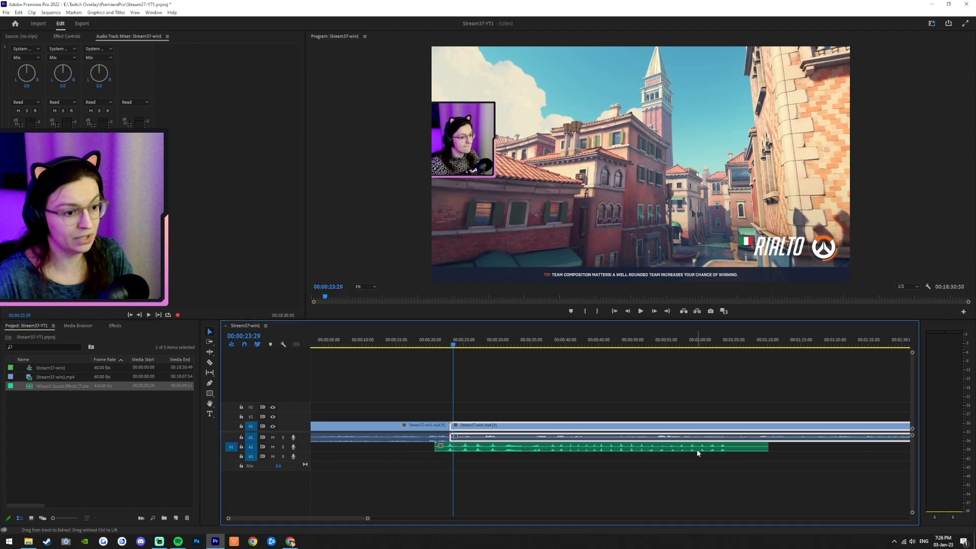
pyautogui.scroll(5, 703, 447)
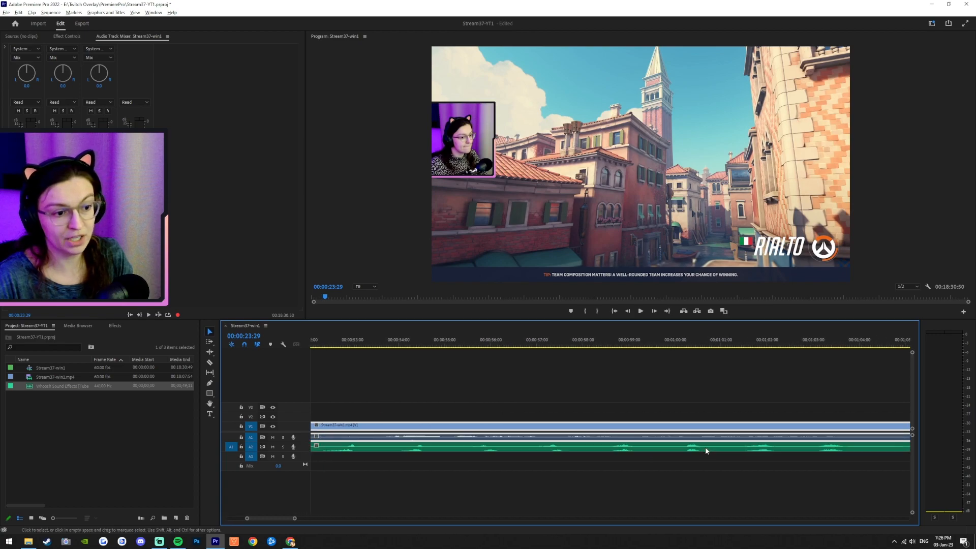
pyautogui.scroll(-6, 703, 452)
# Step: Trim the whoosh sound to a short section and position it so it spans the cut
pyautogui.moveTo(772, 447); pyautogui.dragTo(432, 448)
pyautogui.scroll(5, 422, 456)
pyautogui.moveTo(351, 447); pyautogui.dragTo(413, 448)
pyautogui.scroll(1, 422, 447)
pyautogui.moveTo(473, 348); pyautogui.dragTo(621, 348)
pyautogui.scroll(2, 439, 449)
pyautogui.scroll(1, 439, 450)
pyautogui.moveTo(574, 448); pyautogui.dragTo(483, 447)
pyautogui.scroll(2, 438, 457)
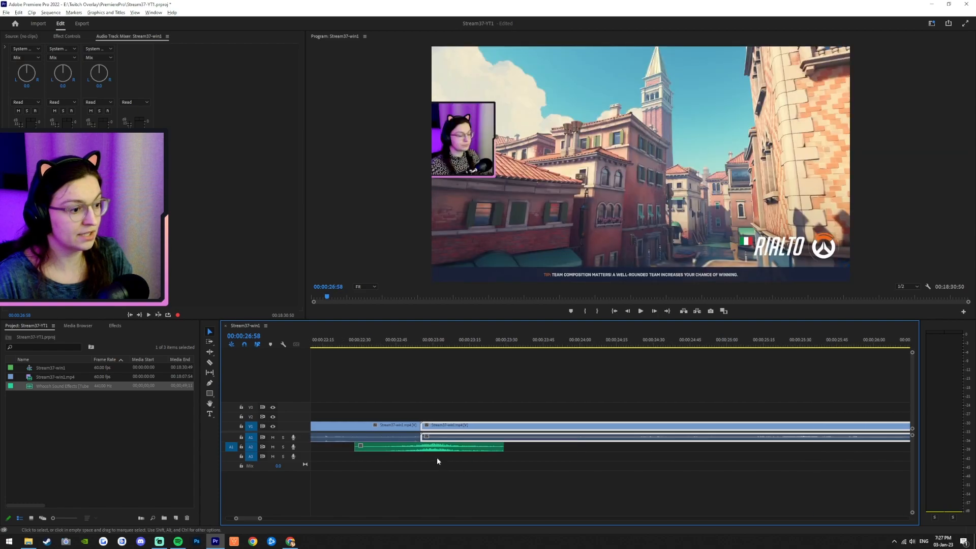
pyautogui.moveTo(337, 447); pyautogui.dragTo(368, 447)
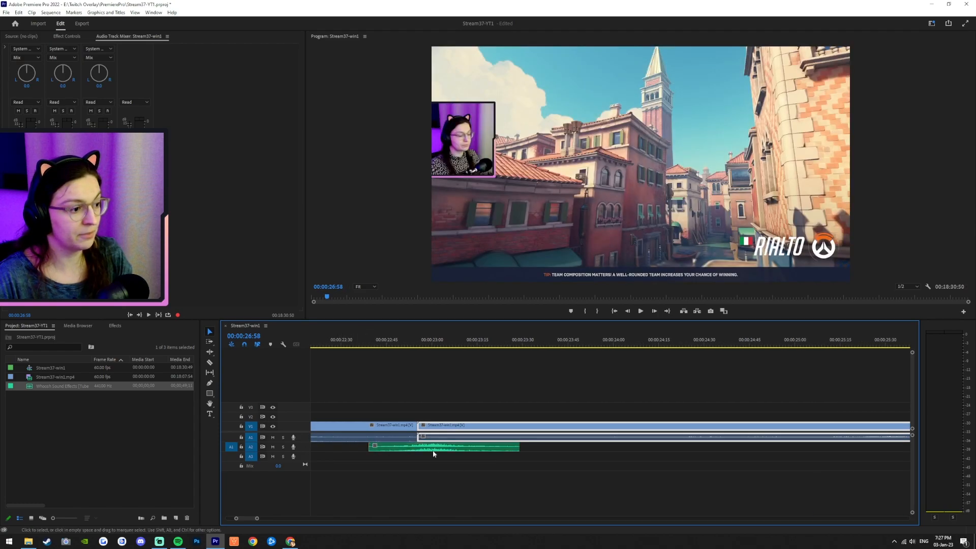
pyautogui.moveTo(517, 447); pyautogui.dragTo(471, 450)
pyautogui.scroll(-2, 417, 459)
pyautogui.scroll(3, 414, 461)
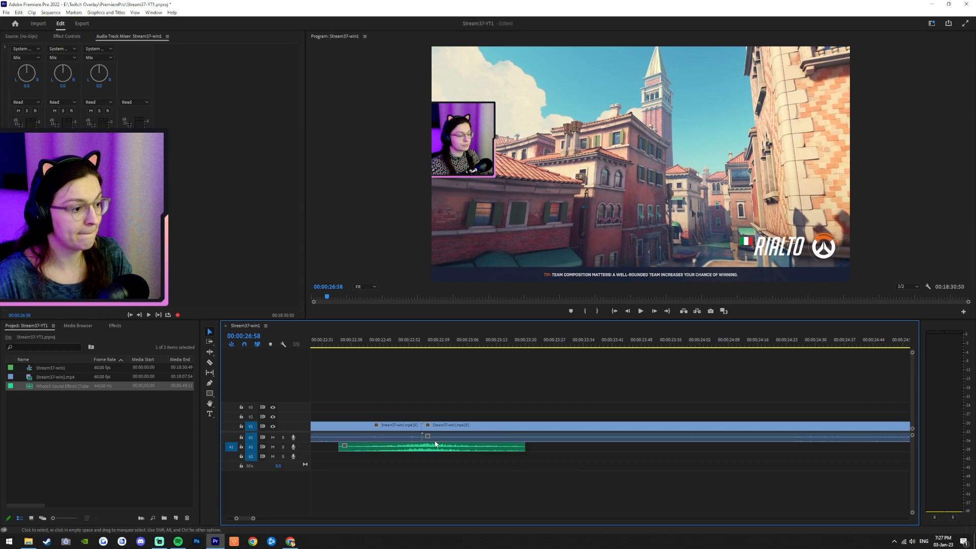
pyautogui.moveTo(496, 451); pyautogui.dragTo(488, 450)
pyautogui.click(564, 455)
pyautogui.click(559, 462)
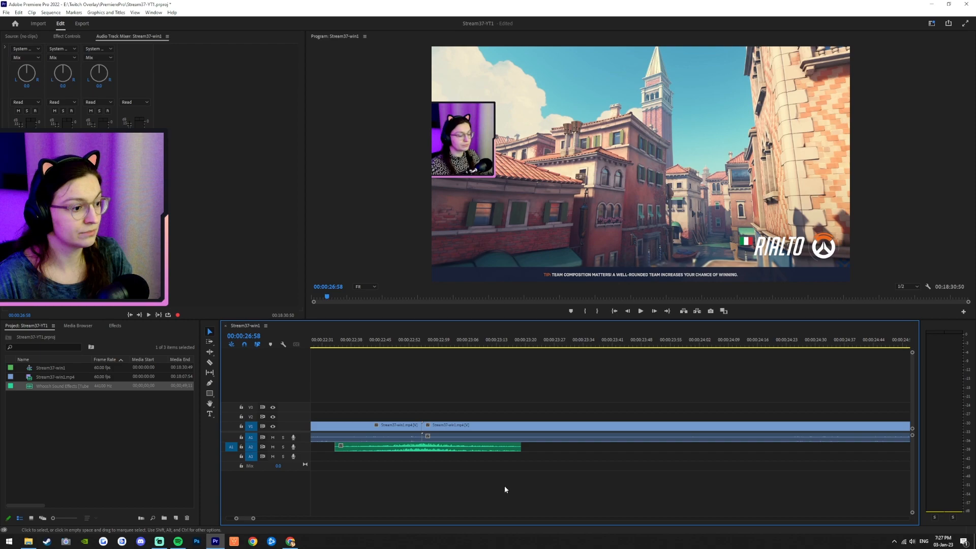
# Step: Apply the default transitions at the edit point between the clips and shorten the video transition
pyautogui.rightClick(420, 426)
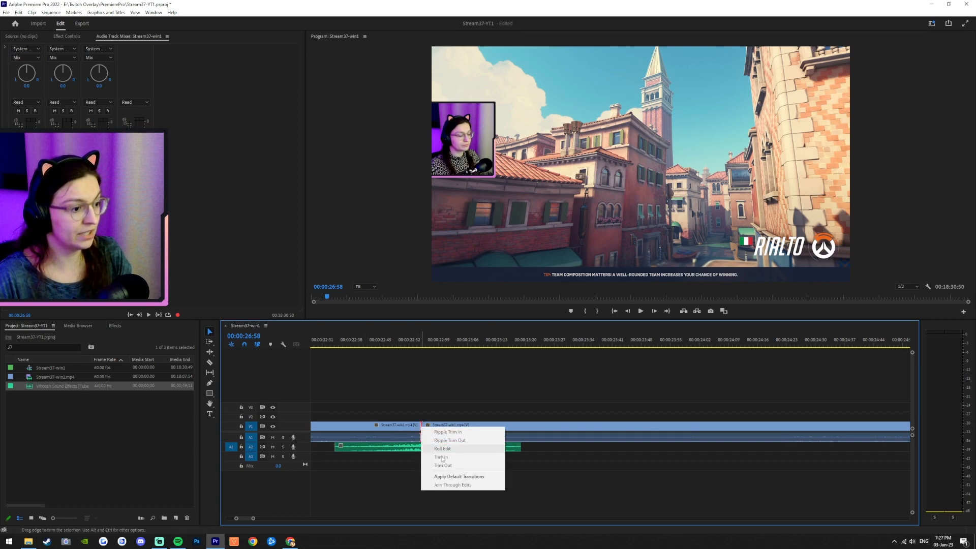
pyautogui.click(447, 476)
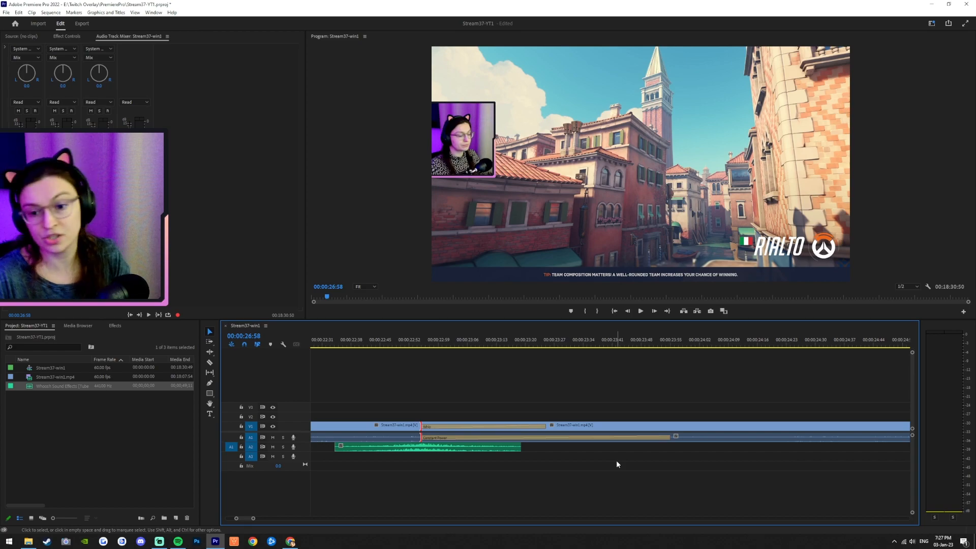
pyautogui.moveTo(522, 431); pyautogui.dragTo(463, 435)
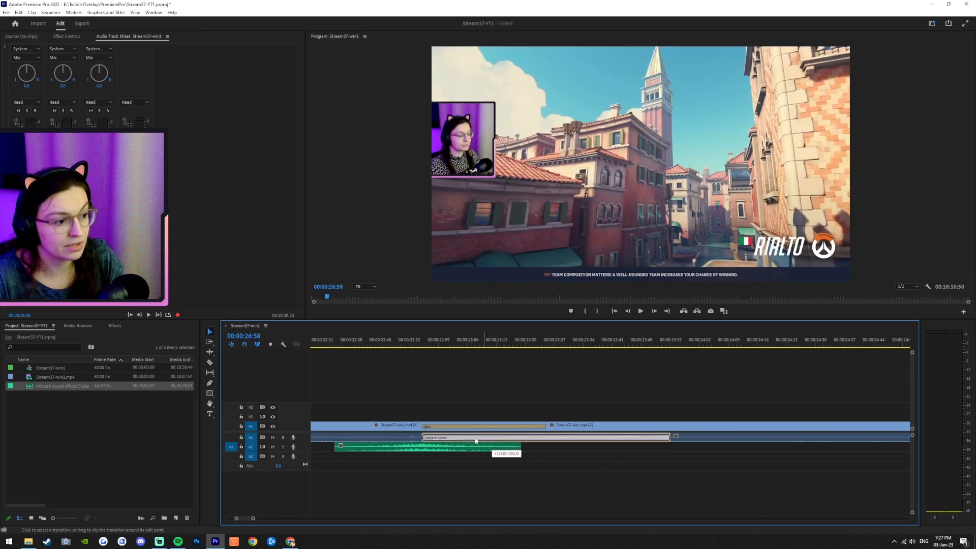
# Step: Preview the transition and whoosh sound across the cut
pyautogui.keyDown('alt'); pyautogui.scroll(-2, 703, 495); pyautogui.keyUp('alt')
pyautogui.keyDown('alt'); pyautogui.scroll(-3, 707, 495); pyautogui.keyUp('alt')
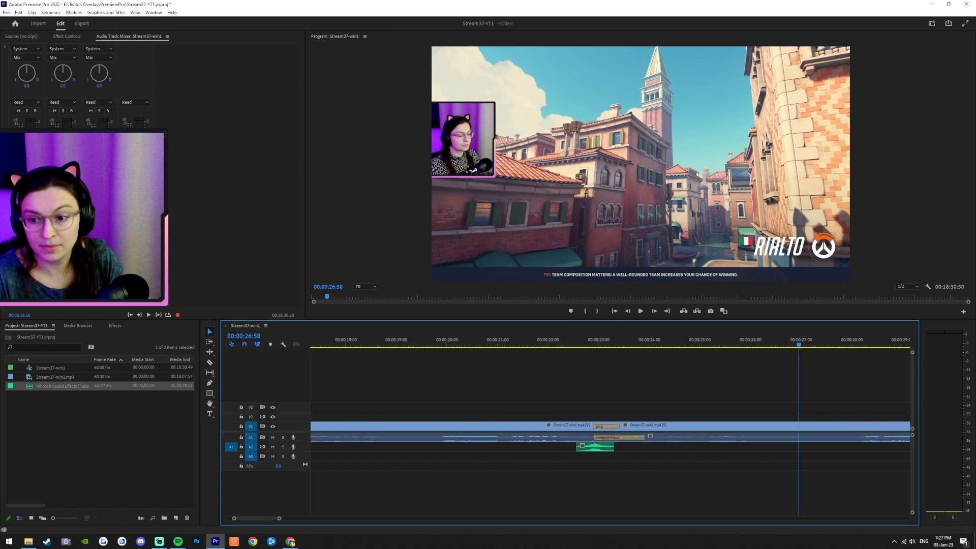
pyautogui.click(513, 343)
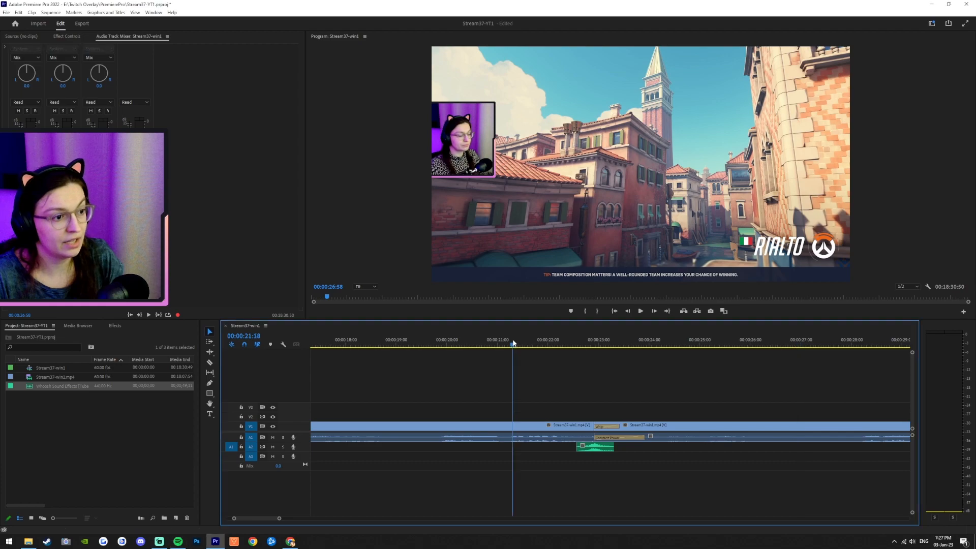
pyautogui.click(641, 311)
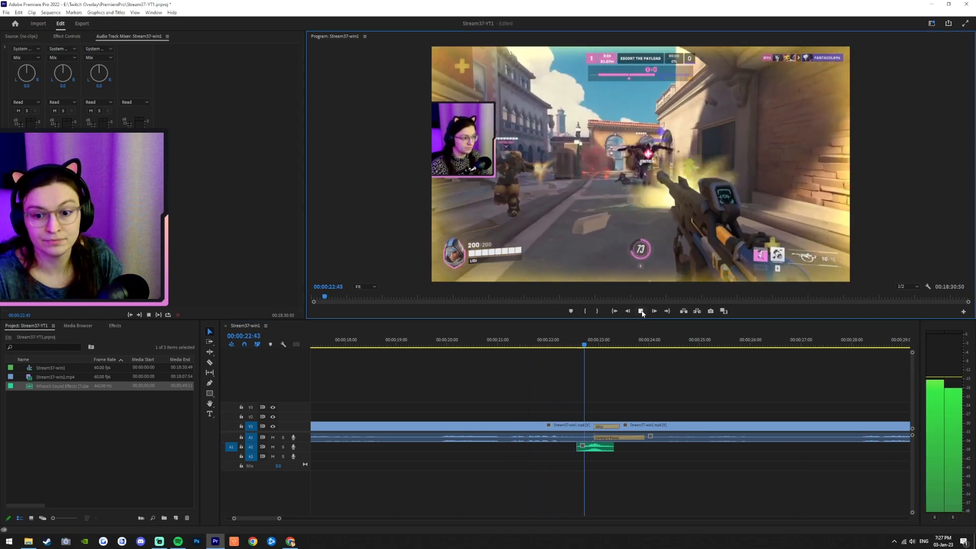
pyautogui.press('space')
pyautogui.press('-')
pyautogui.press('-')
pyautogui.press('-')
pyautogui.press('-')
pyautogui.click(517, 348)
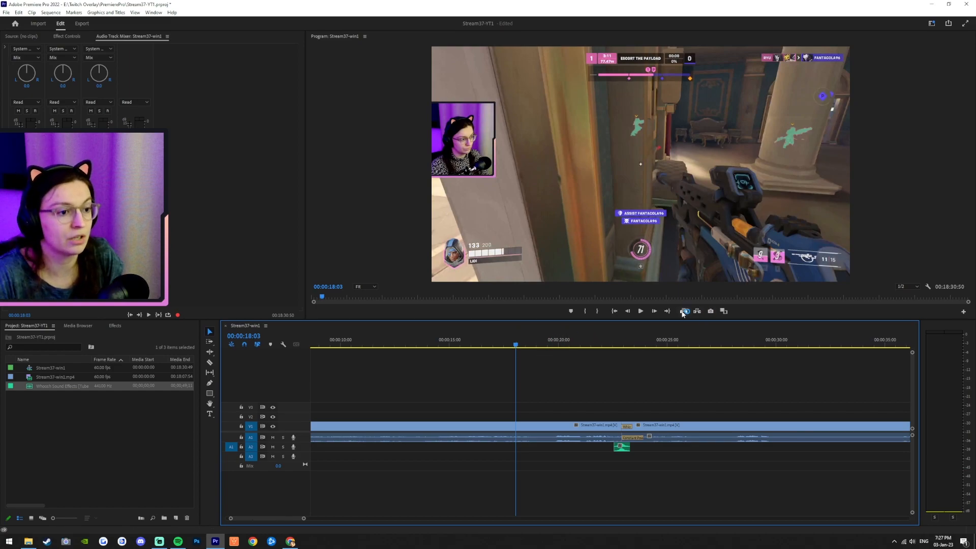
pyautogui.click(641, 311)
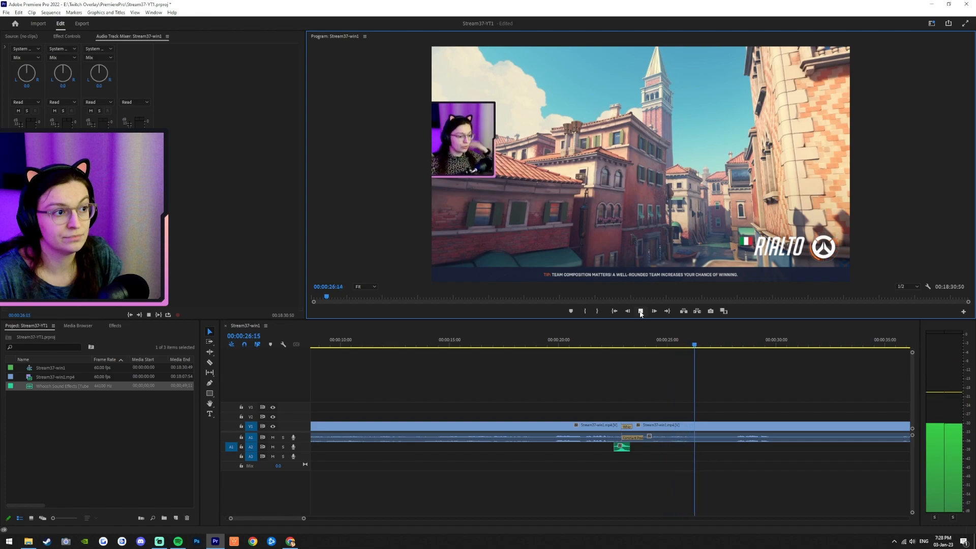
pyautogui.click(640, 314)
# Step: Save the project and move the playhead back to the start of the sequence
pyautogui.keyDown('alt'); pyautogui.scroll(-4, 691, 460); pyautogui.keyUp('alt')
pyautogui.keyDown('alt'); pyautogui.scroll(-8, 697, 463); pyautogui.keyUp('alt')
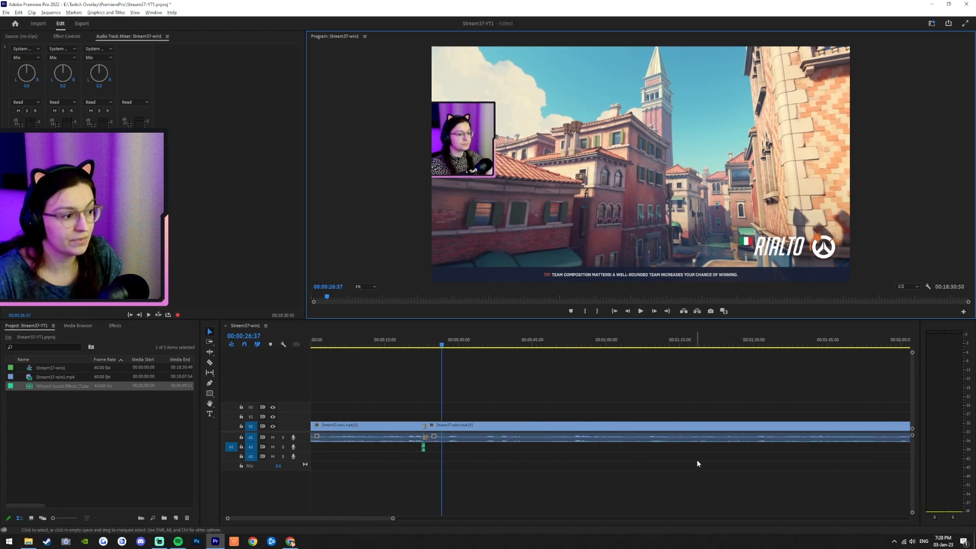
pyautogui.keyDown('alt'); pyautogui.scroll(-6, 704, 460); pyautogui.keyUp('alt')
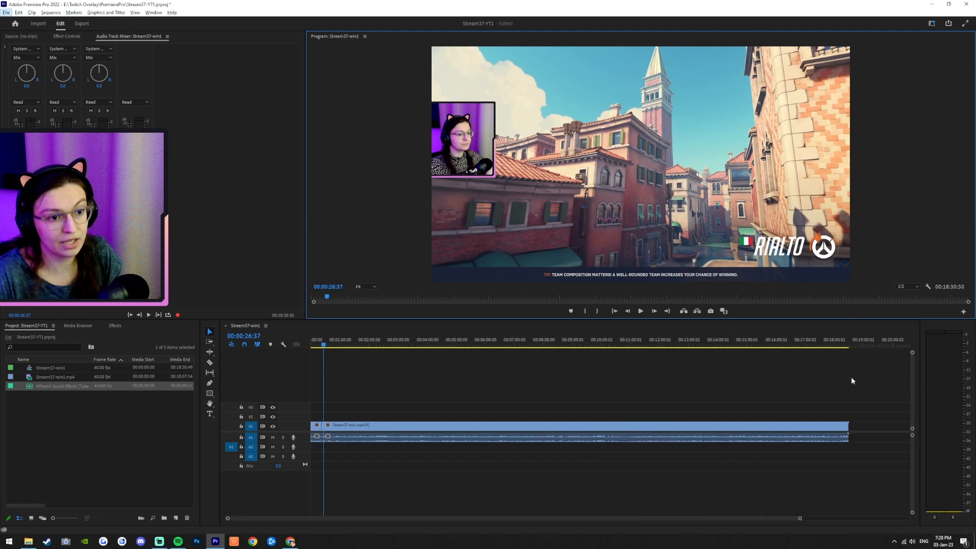
pyautogui.click(178, 541)
pyautogui.click(554, 11)
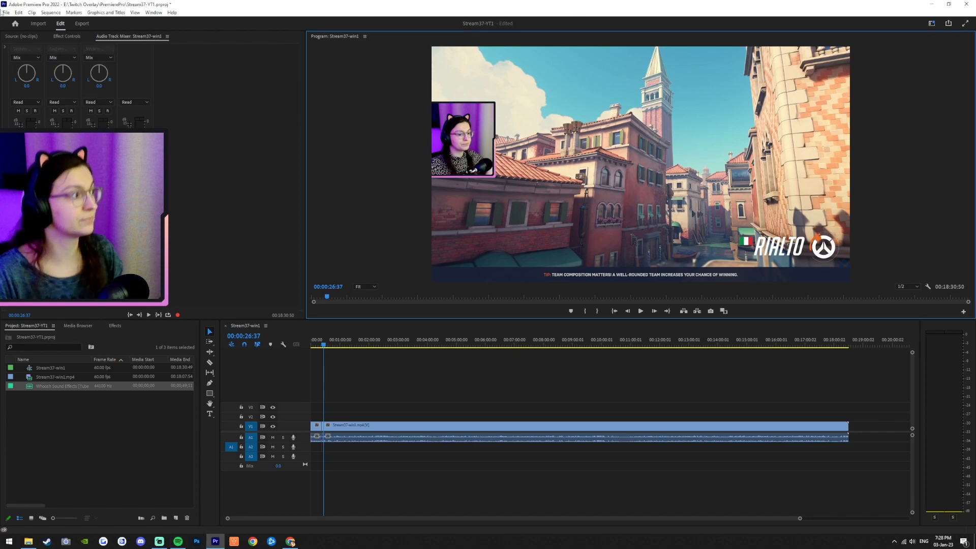
pyautogui.click(6, 12)
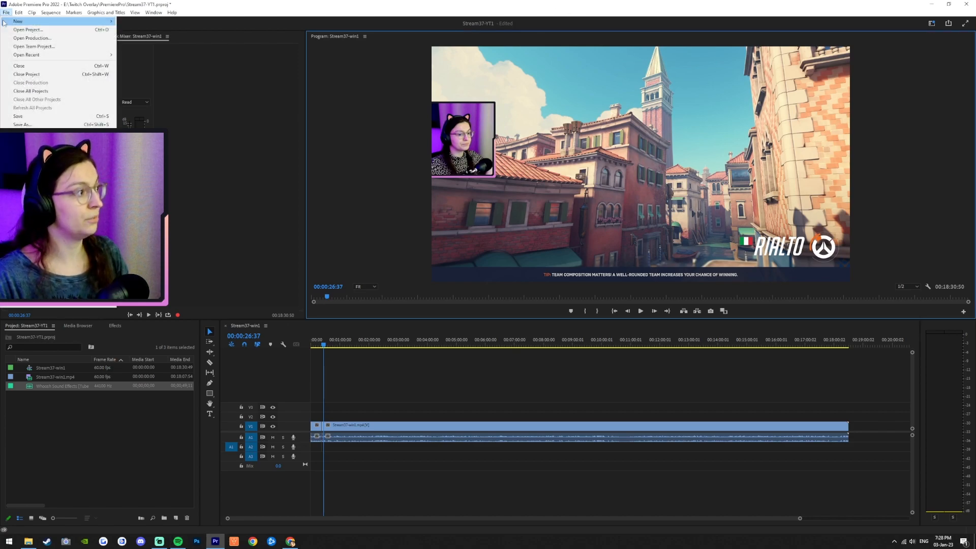
pyautogui.click(17, 116)
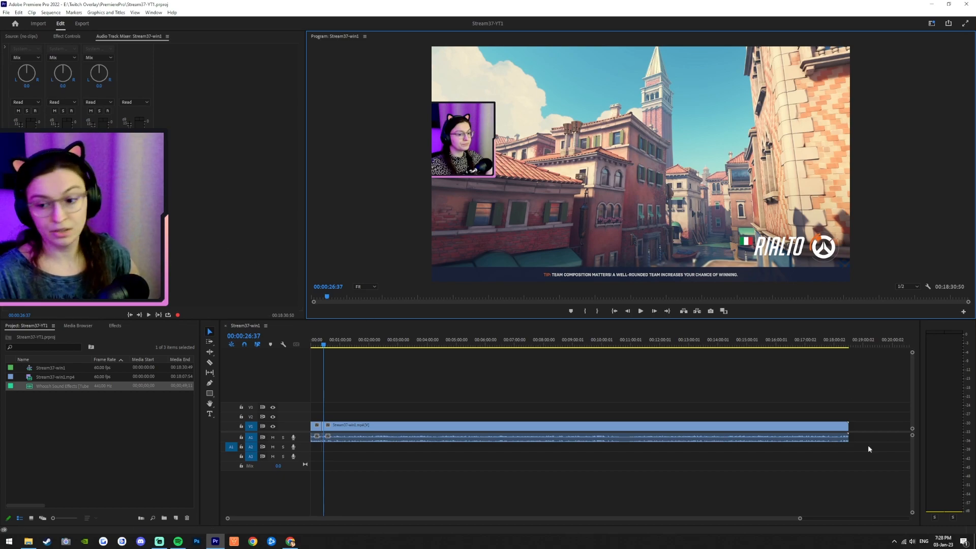
pyautogui.click(178, 541)
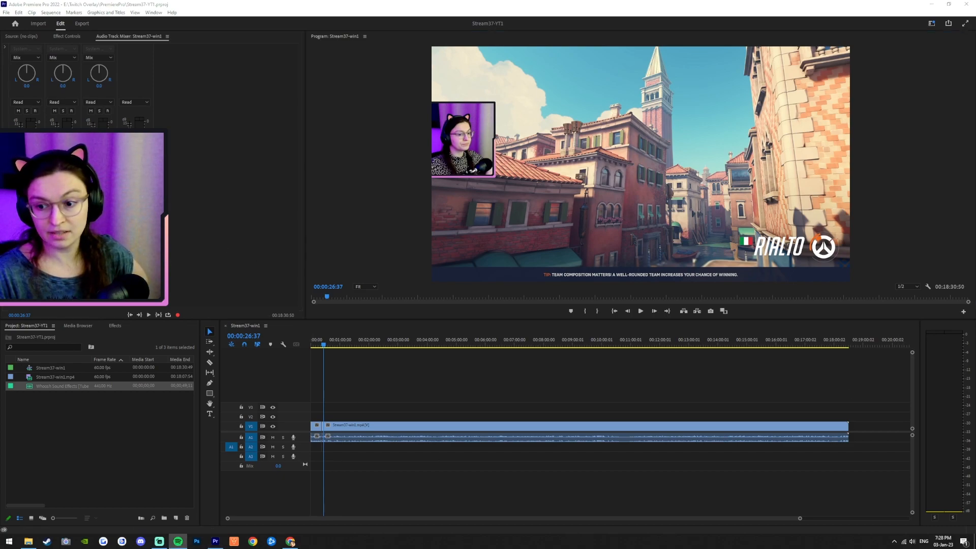
pyautogui.moveTo(325, 346); pyautogui.dragTo(266, 338)
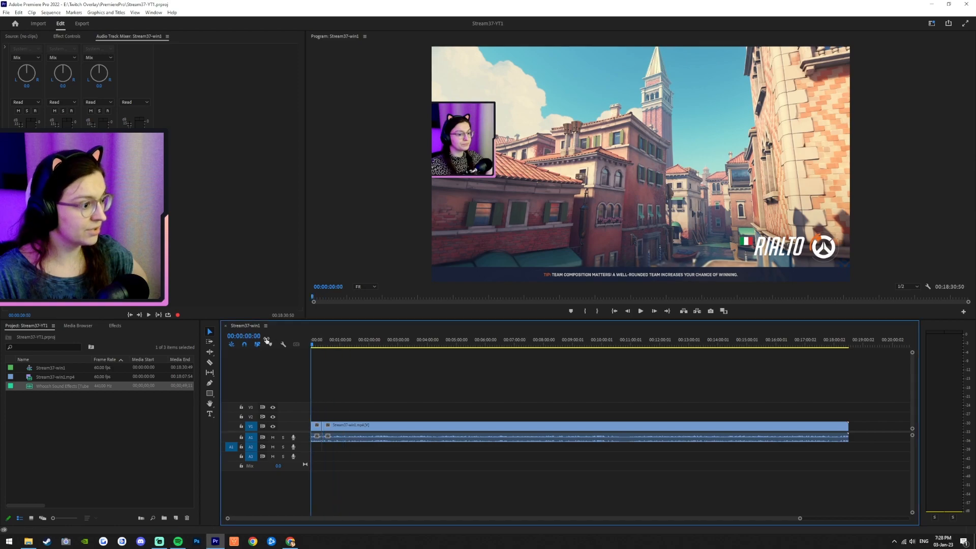
# Step: Play the sequence from the start, then zoom the timeline in around the first cut
pyautogui.click(642, 311)
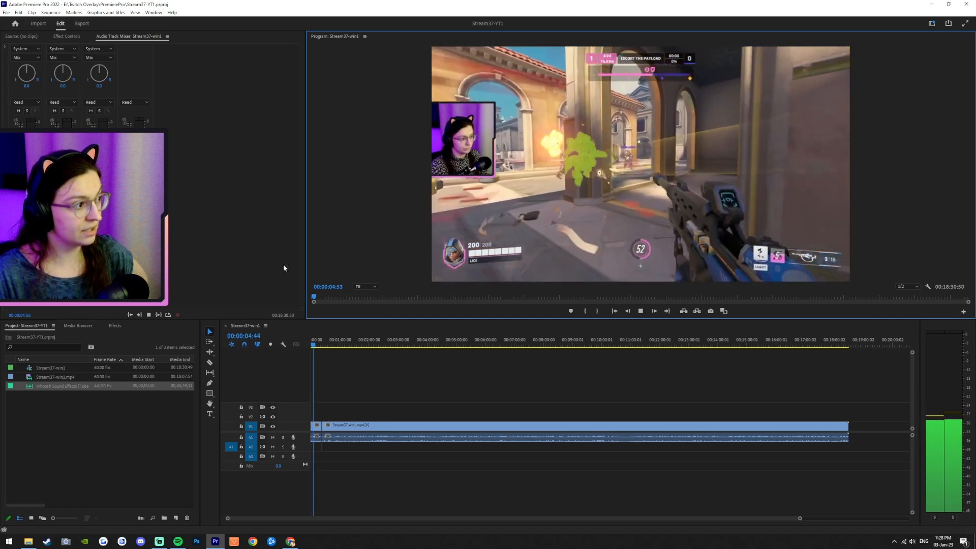
pyautogui.click(640, 311)
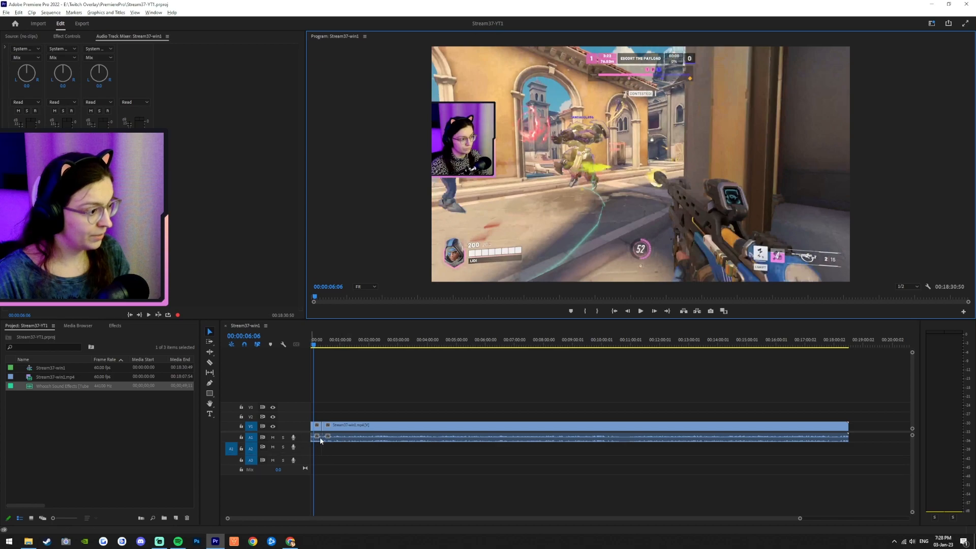
pyautogui.scroll(5, 319, 438)
pyautogui.scroll(4, 328, 443)
pyautogui.click(330, 346)
pyautogui.moveTo(333, 349); pyautogui.dragTo(327, 349)
pyautogui.moveTo(324, 349); pyautogui.dragTo(336, 351)
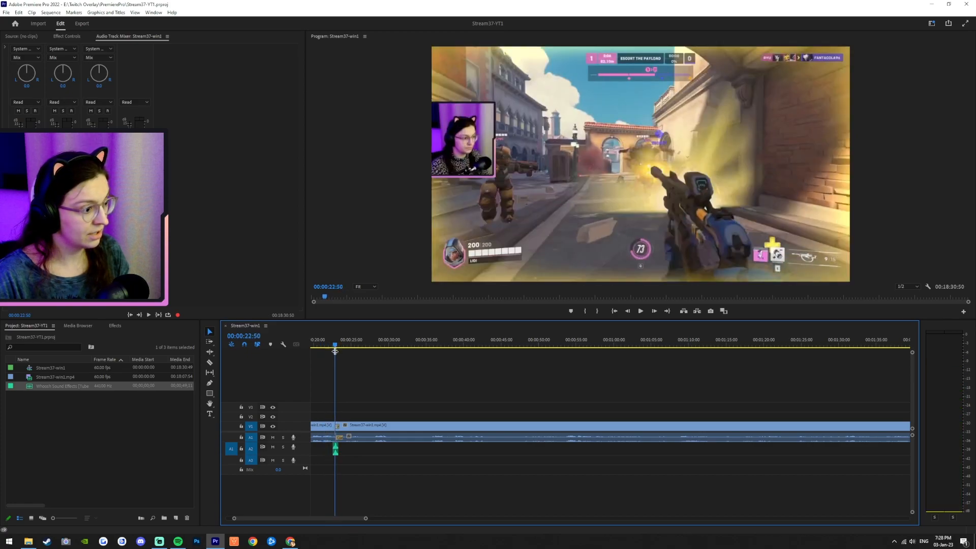
pyautogui.click(324, 349)
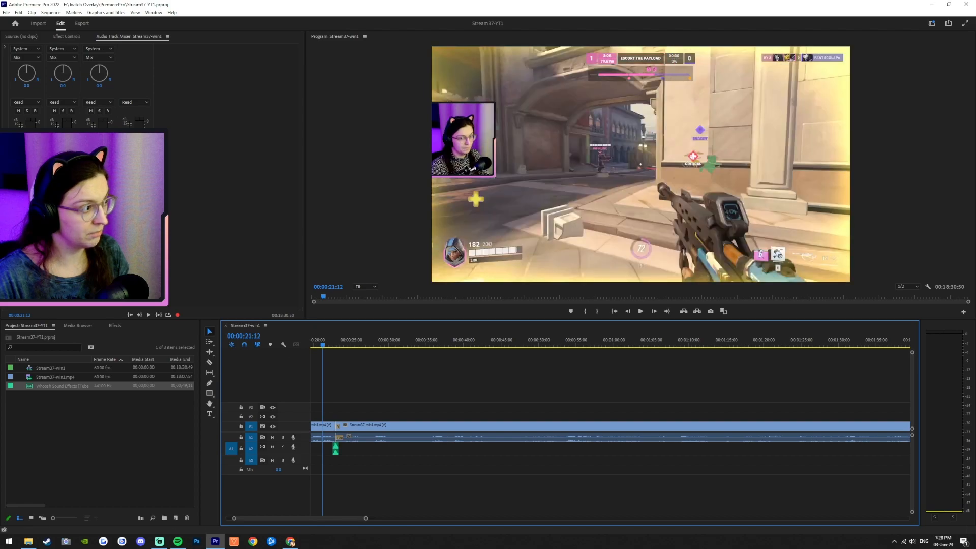
# Step: Play back the transition and whoosh sound from just before the cut
pyautogui.click(642, 311)
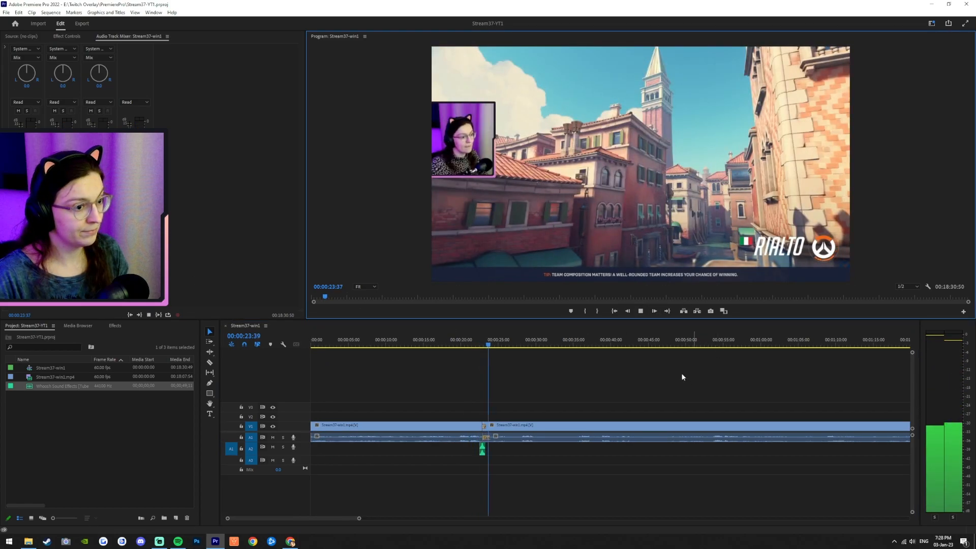
pyautogui.click(642, 315)
pyautogui.scroll(1, 493, 463)
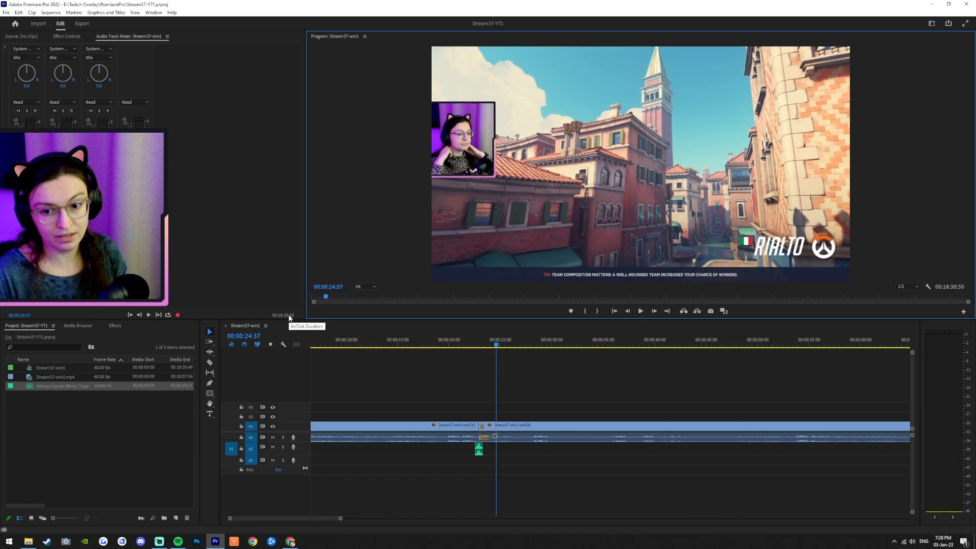
pyautogui.moveTo(441, 347)
pyautogui.mouseDown()
pyautogui.moveTo(475, 349)
pyautogui.moveTo(453, 350)
pyautogui.mouseUp()
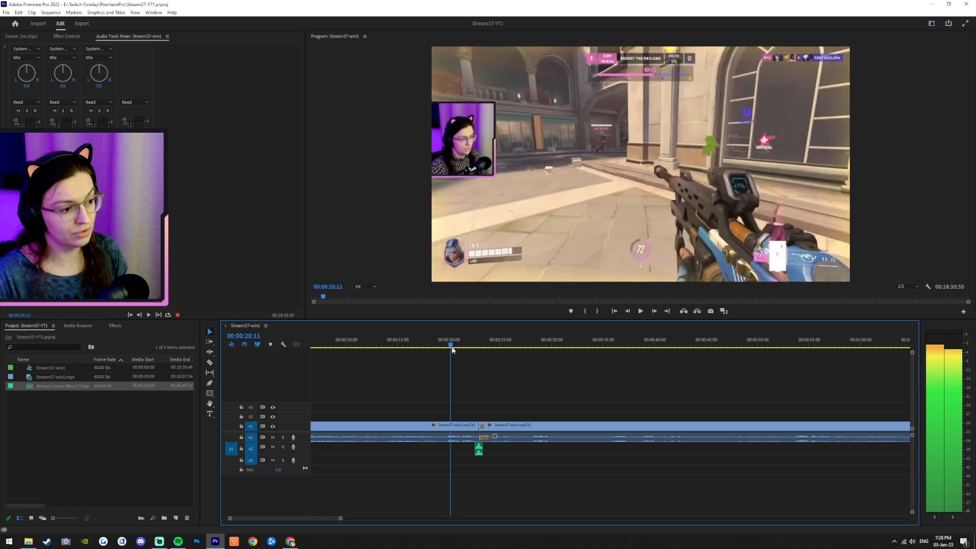
pyautogui.click(641, 311)
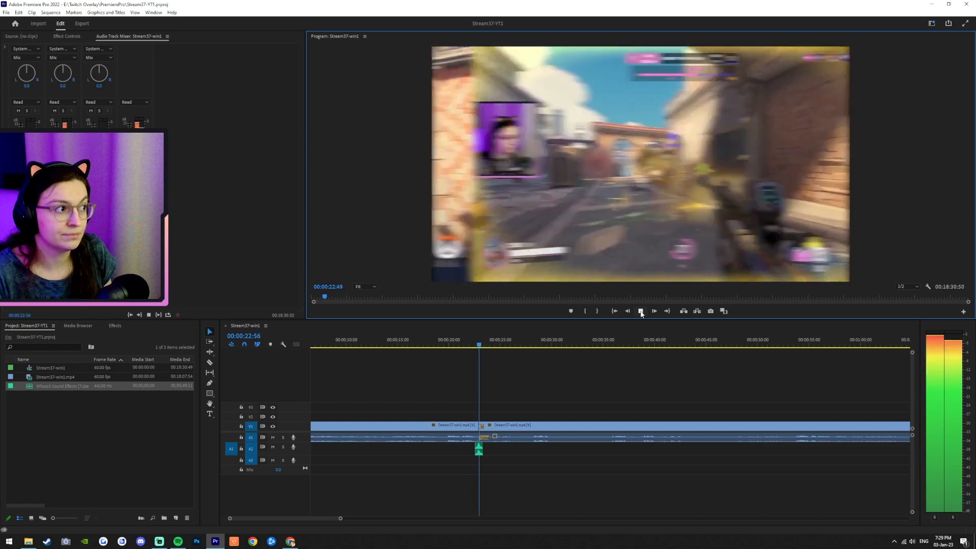
pyautogui.click(641, 311)
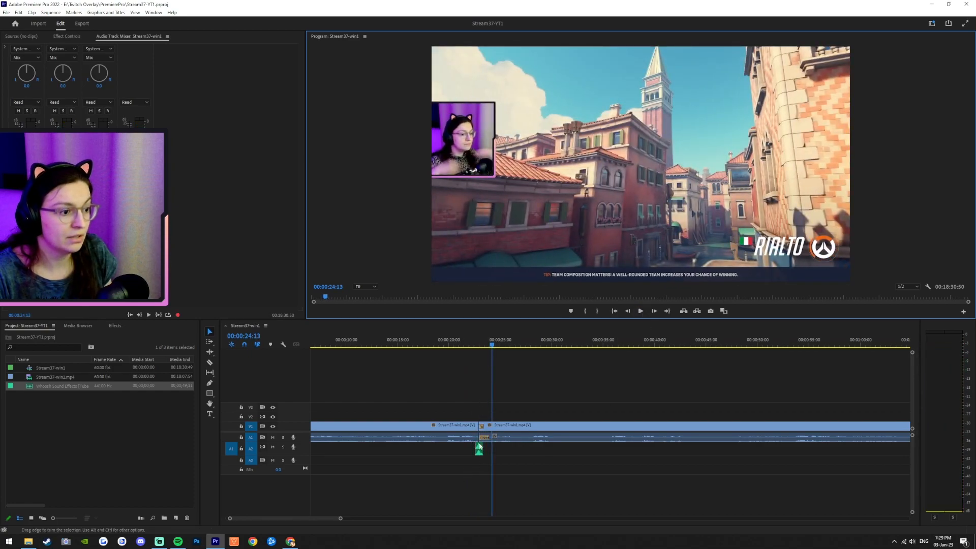
# Step: Show the audio track volume faders and replay the section leading into the cut
pyautogui.click(481, 345)
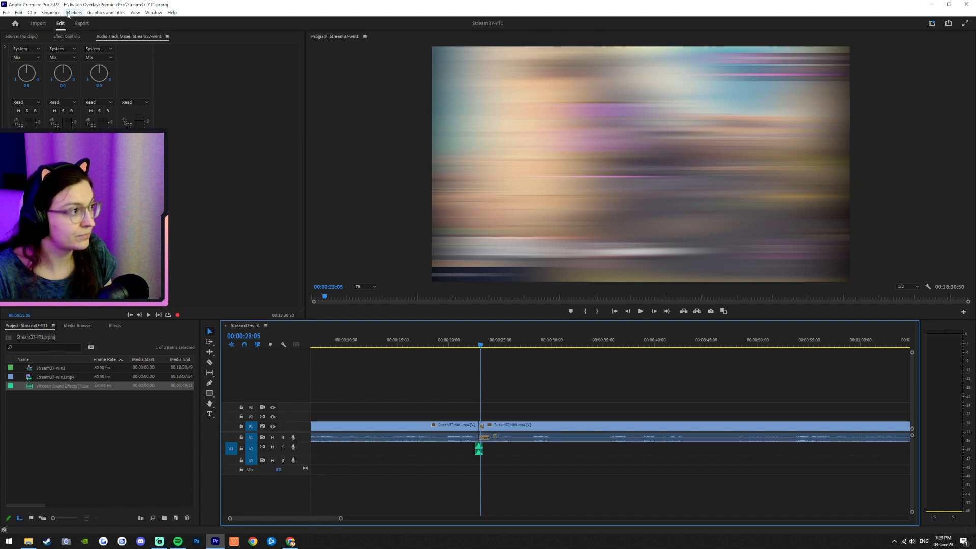
pyautogui.click(57, 170)
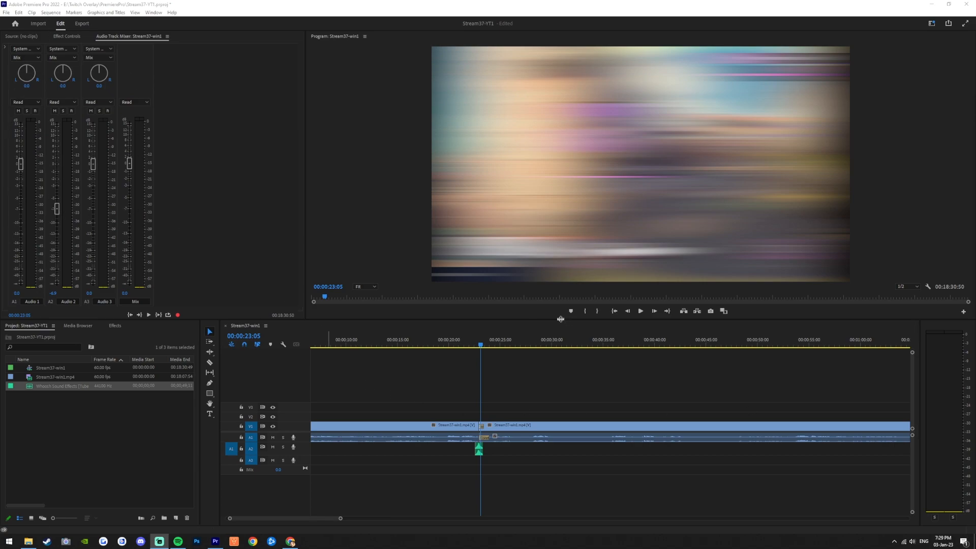
pyautogui.moveTo(482, 353); pyautogui.dragTo(461, 351)
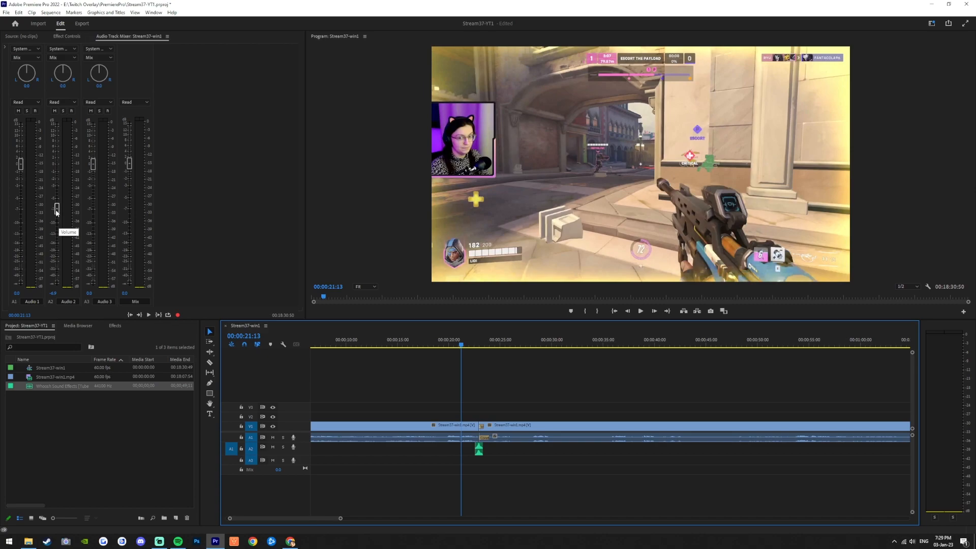
pyautogui.click(641, 312)
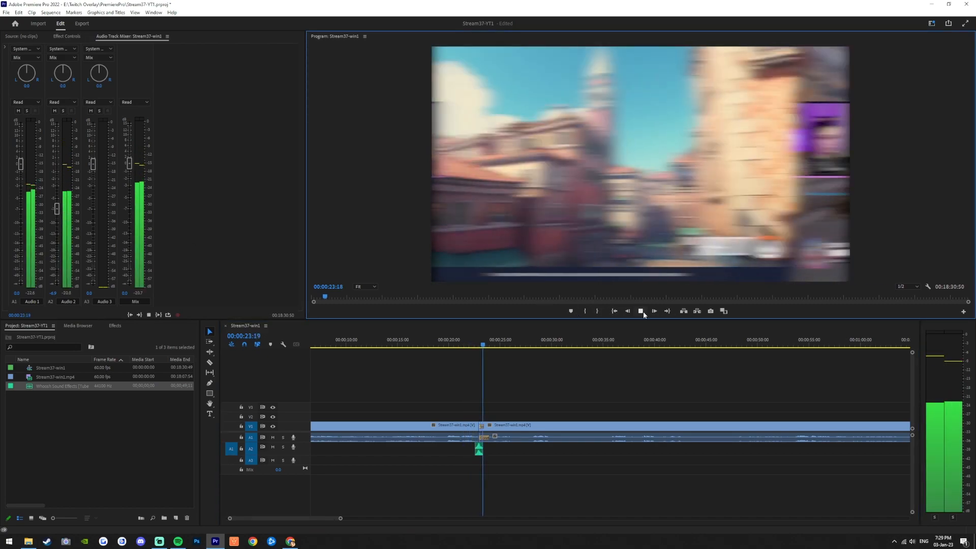
pyautogui.click(641, 311)
# Step: Raise the Audio 2 whoosh track volume slightly and replay the cut
pyautogui.moveTo(56, 212); pyautogui.dragTo(58, 202)
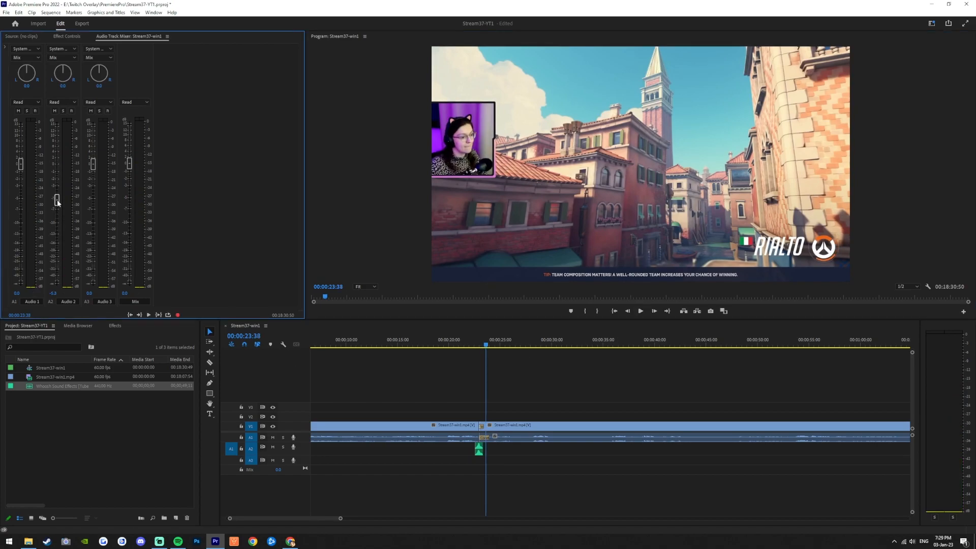
pyautogui.moveTo(477, 347); pyautogui.dragTo(460, 347)
pyautogui.click(447, 346)
pyautogui.click(641, 312)
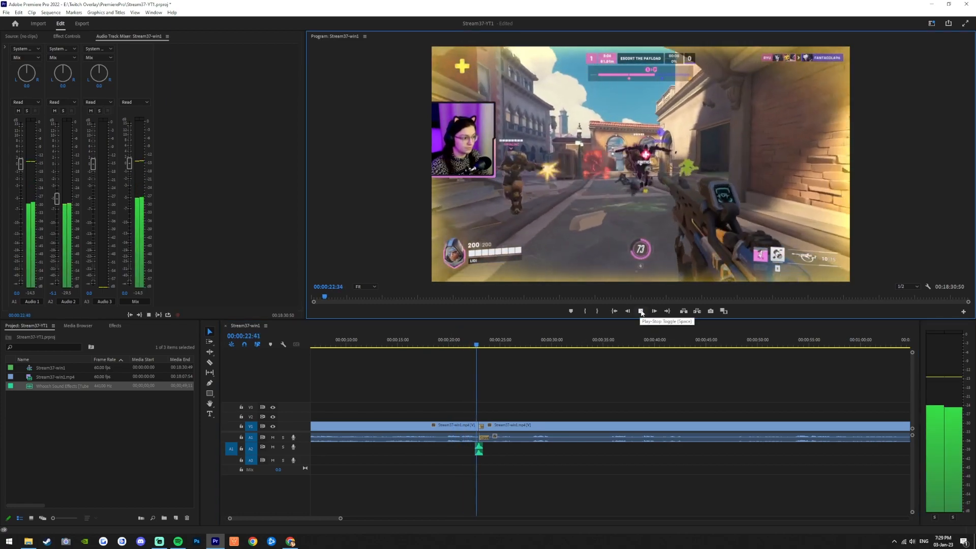
pyautogui.click(641, 311)
# Step: Lower the Audio 2 track volume a little and replay the cut twice
pyautogui.moveTo(57, 201); pyautogui.dragTo(57, 204)
pyautogui.click(446, 342)
pyautogui.click(641, 311)
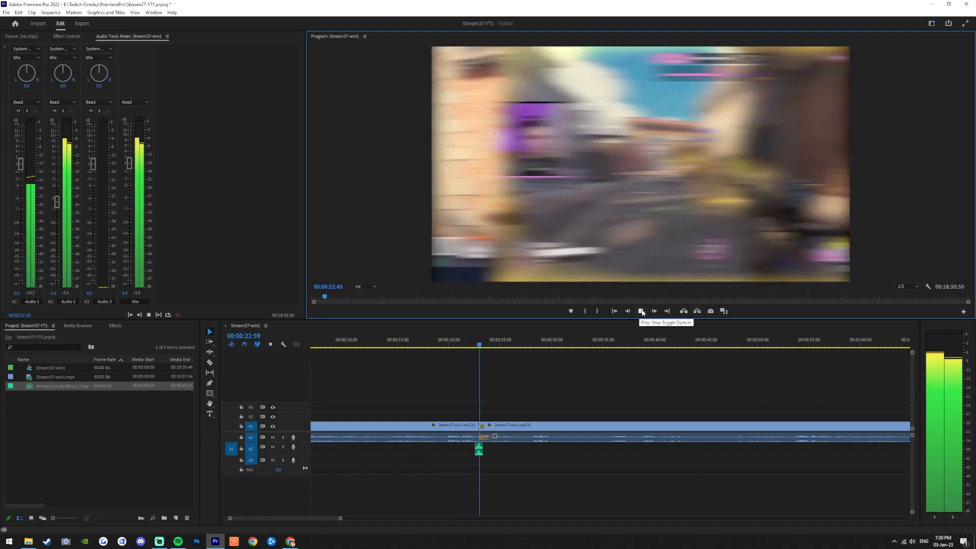
pyautogui.click(642, 312)
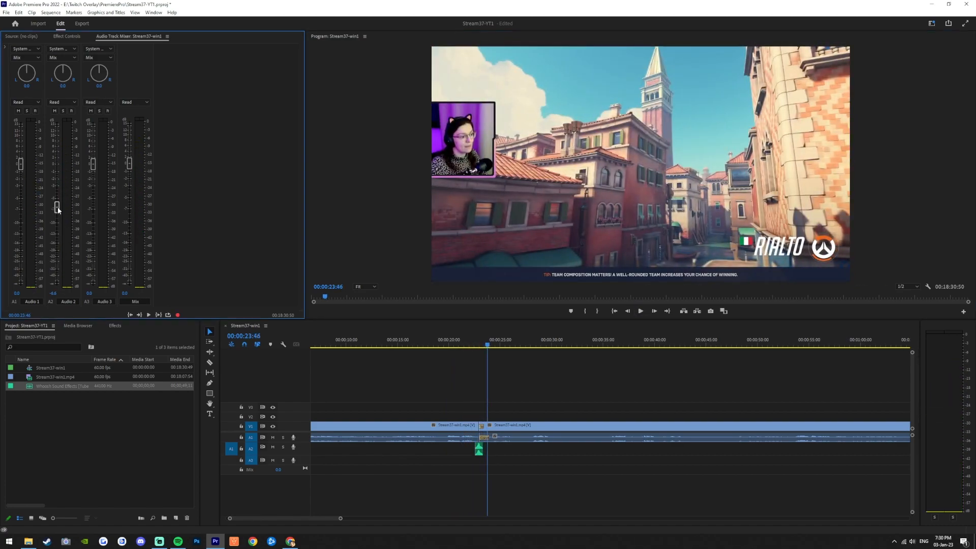
pyautogui.click(448, 341)
pyautogui.click(641, 311)
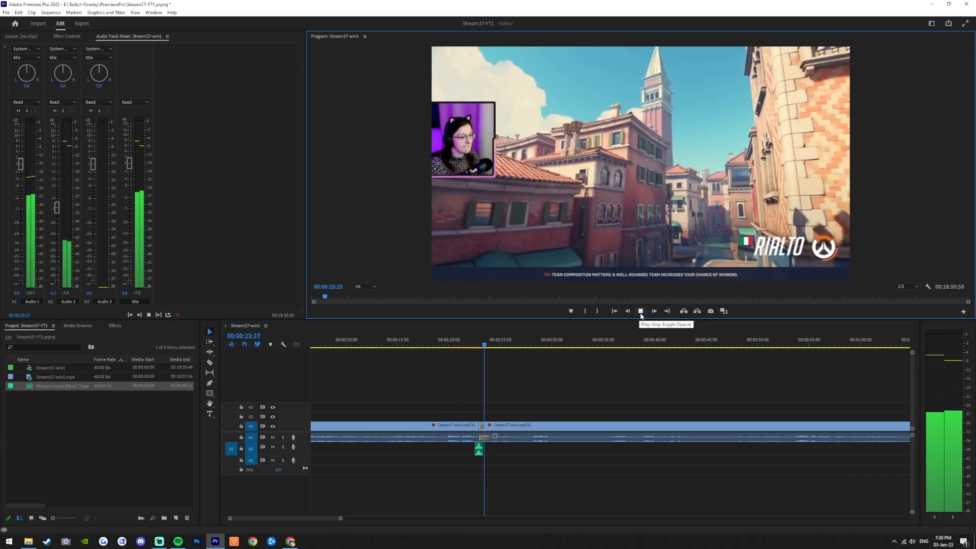
pyautogui.click(640, 312)
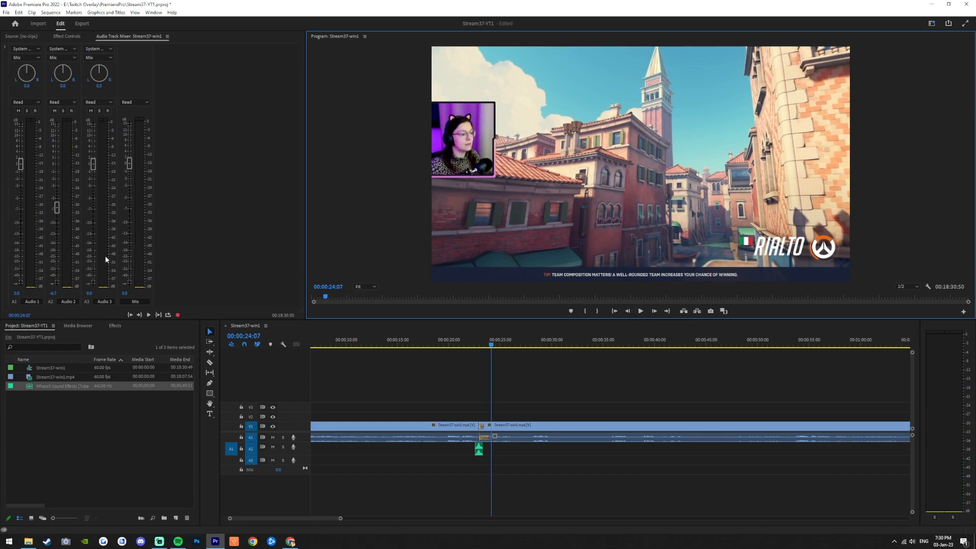
# Step: Reset the Audio 2 track volume fader to its default level and replay the cut
pyautogui.doubleClick(56, 211)
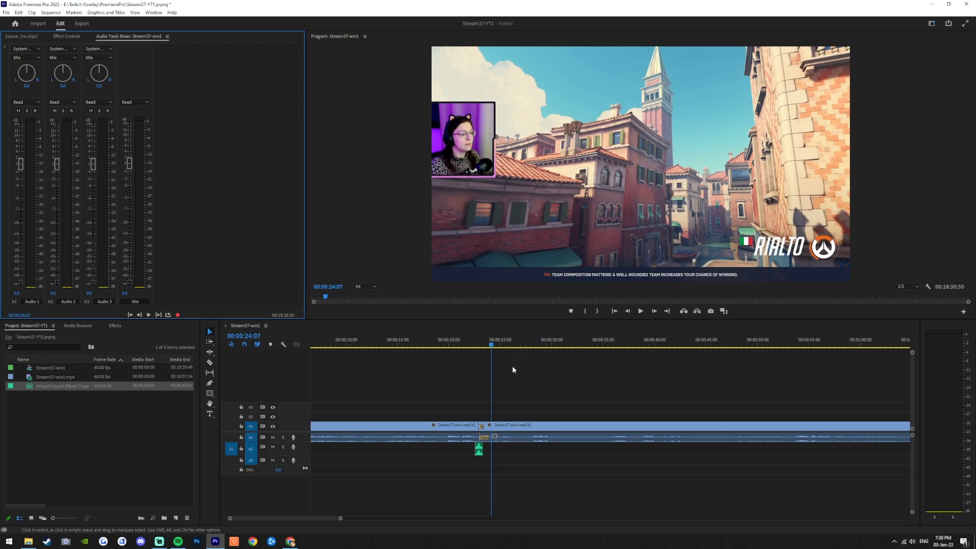
pyautogui.click(460, 341)
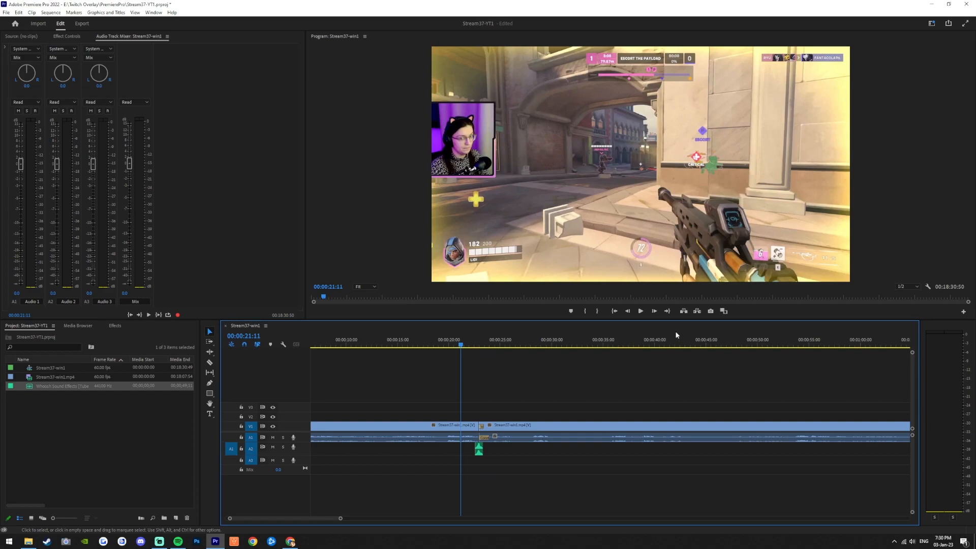
pyautogui.click(641, 311)
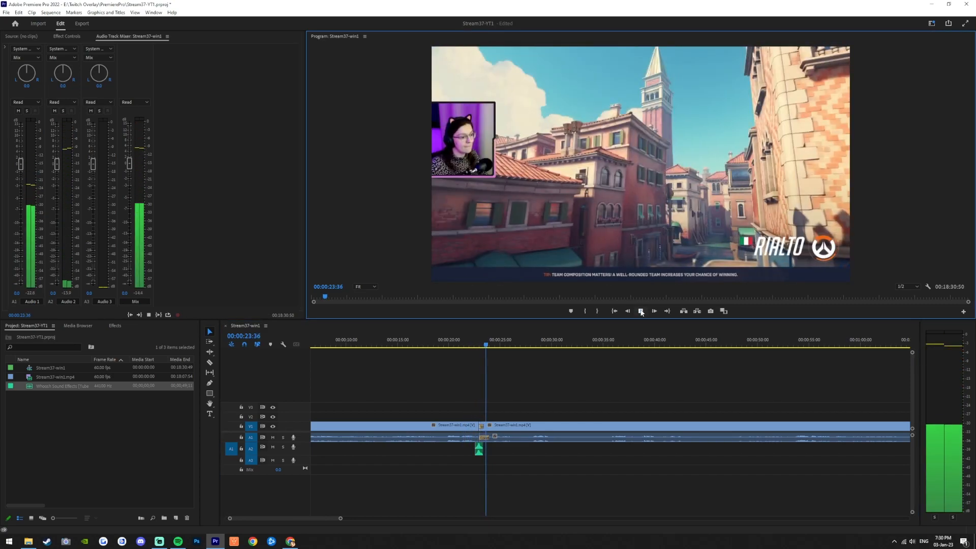
pyautogui.click(641, 311)
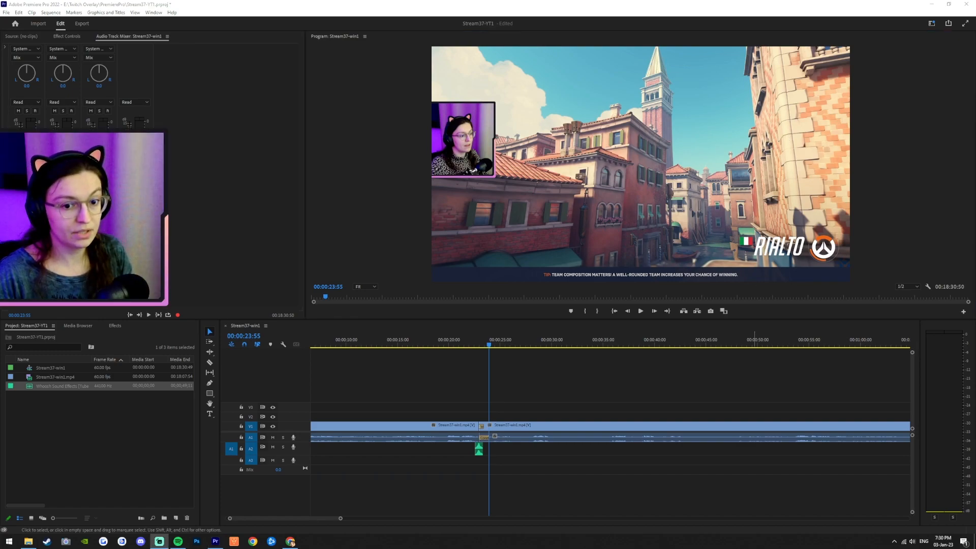
# Step: Export the sequence as Stream37-win1.mp4 with the Match Source - Adaptive High Bitrate H.264 preset
pyautogui.click(405, 3)
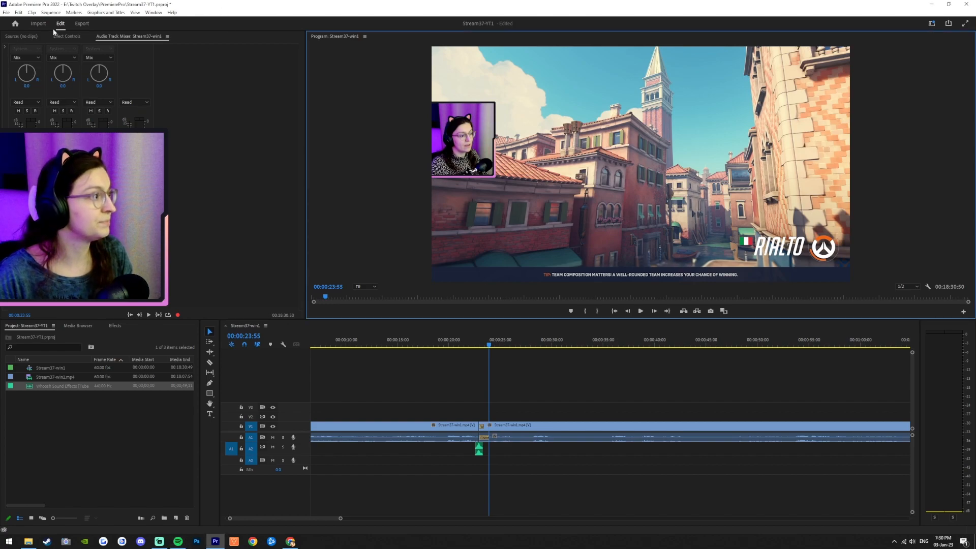
pyautogui.click(82, 24)
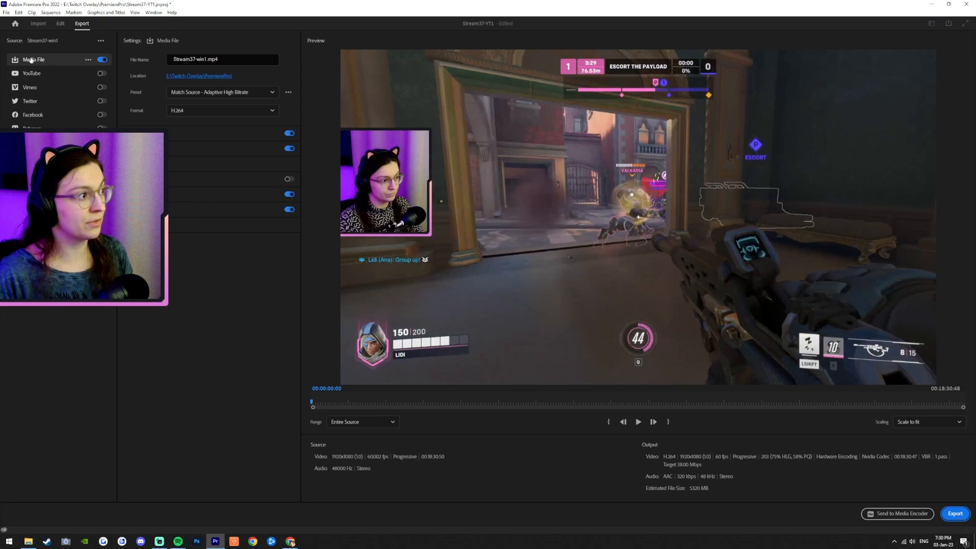
pyautogui.click(955, 514)
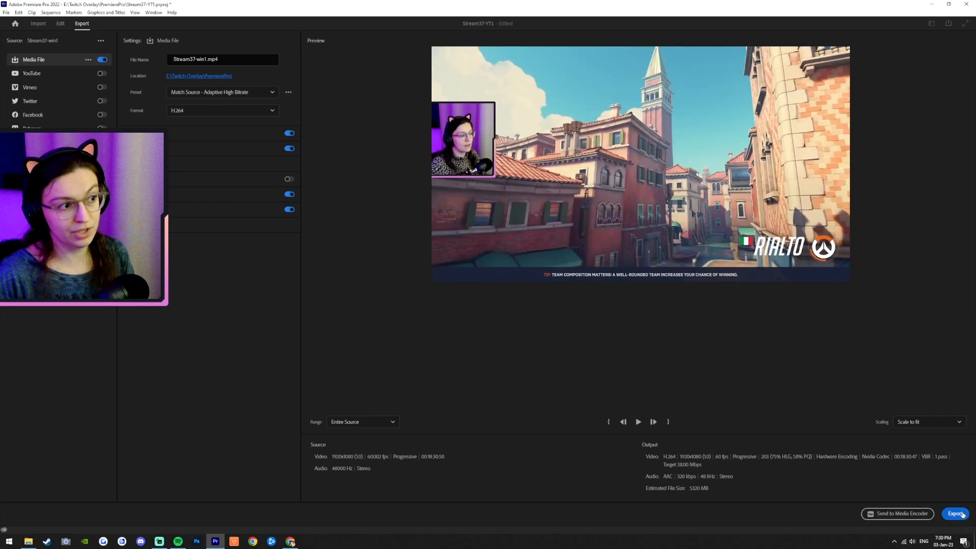